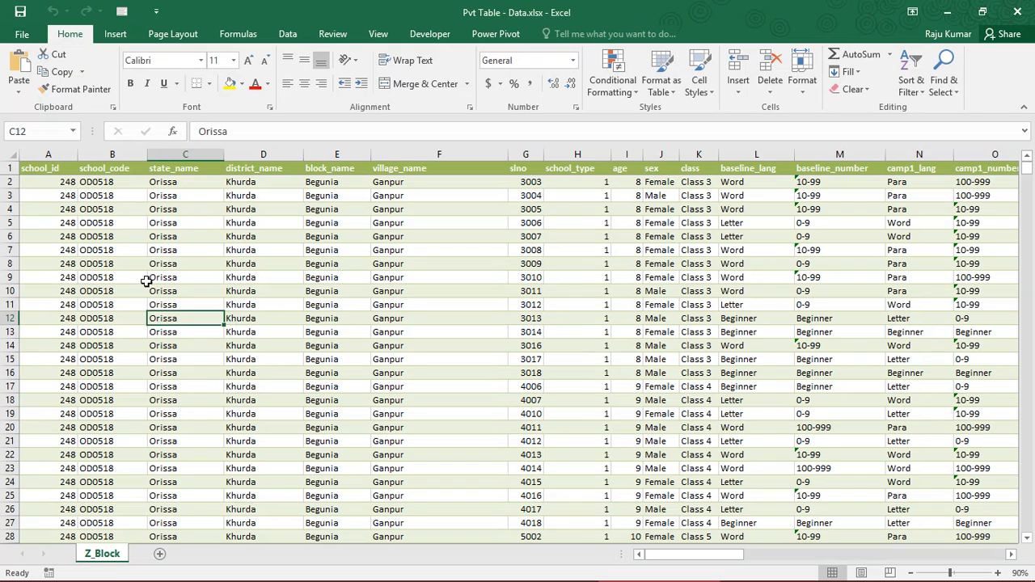
Examine the school, location, age and class columns of the Z_Block sheet
{"action": "left_click", "coordinate": [150, 262]}
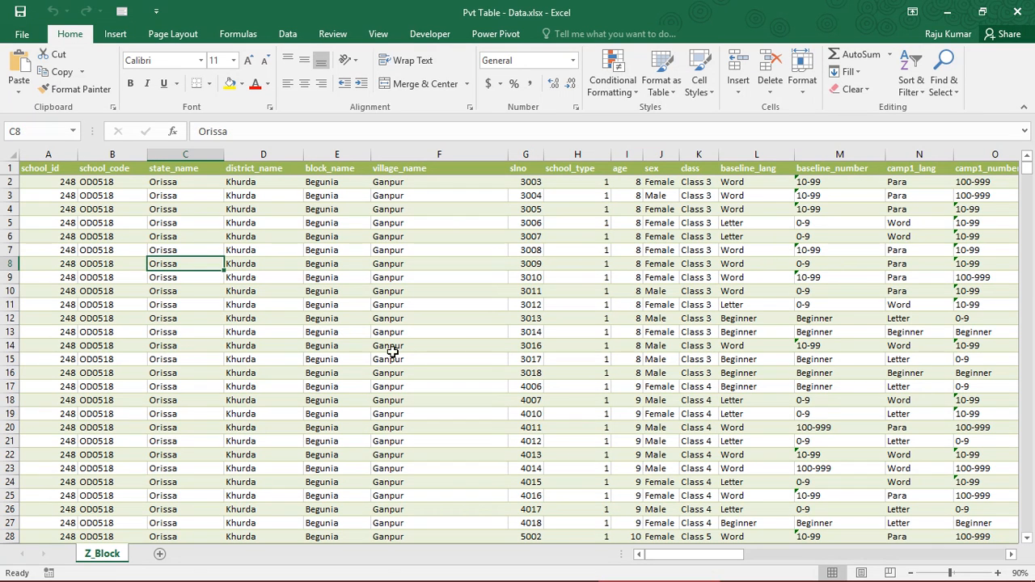
{"action": "left_click", "coordinate": [620, 302]}
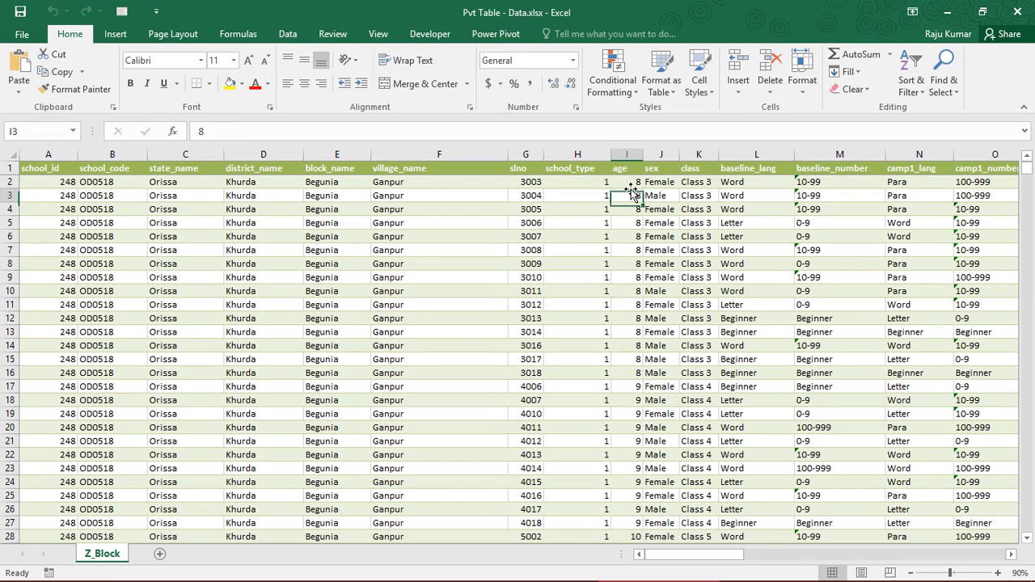
{"action": "left_click", "coordinate": [693, 186]}
{"action": "left_click", "coordinate": [432, 182]}
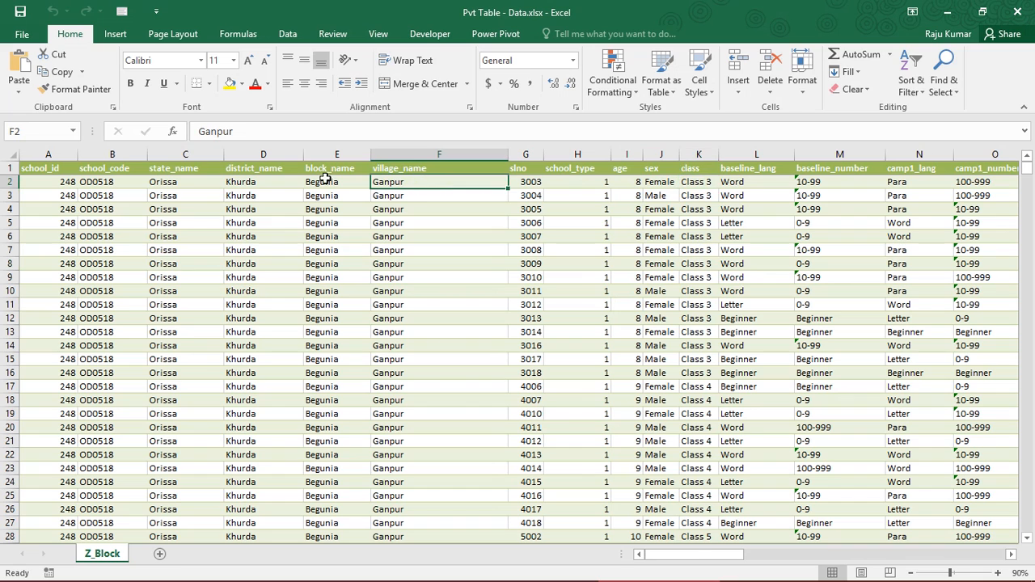
{"action": "left_click", "coordinate": [315, 195]}
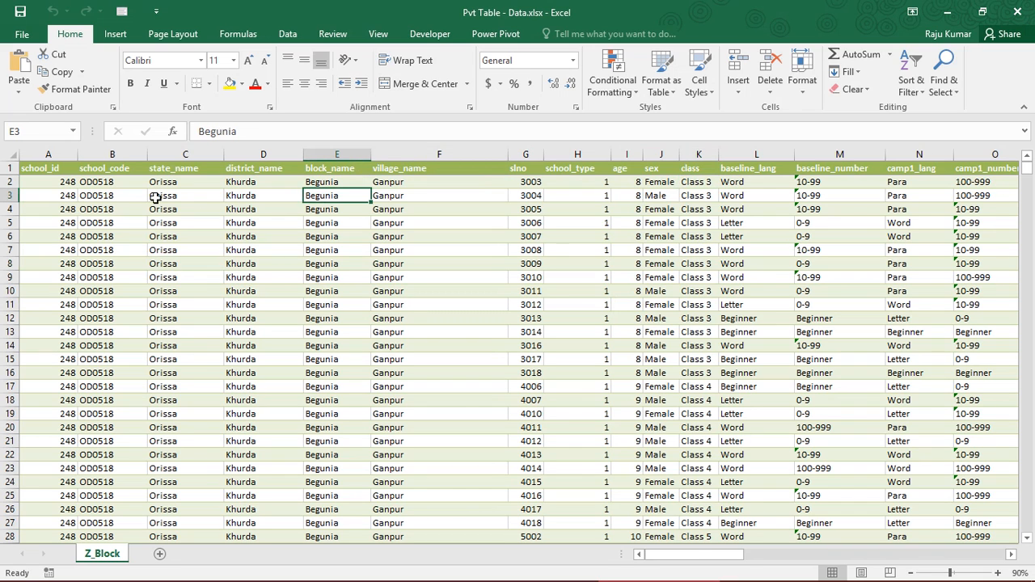
{"action": "left_click", "coordinate": [102, 187]}
{"action": "left_click", "coordinate": [47, 186]}
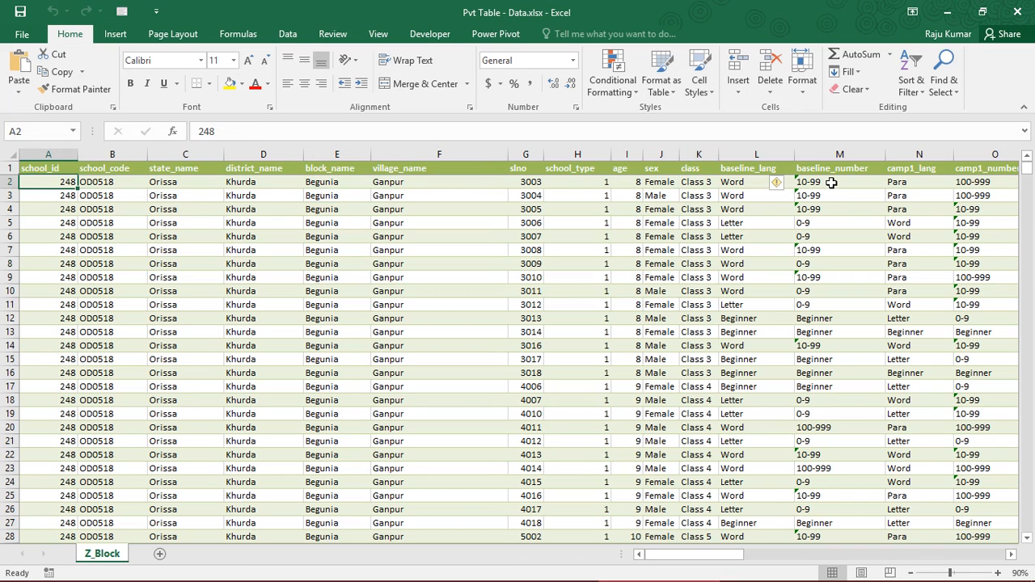
Review the baseline and camp 1 to 4 assessment columns along row 2, and return to the first record
{"action": "left_click", "coordinate": [831, 183]}
{"action": "key", "text": "Right"}
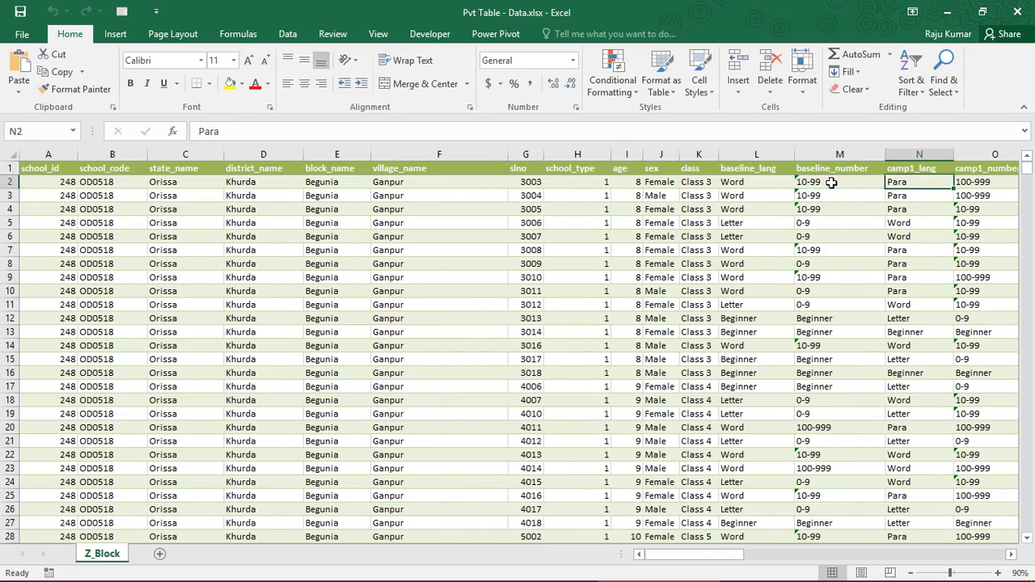
{"action": "key", "text": "Right"}
{"action": "key", "text": "Right"}
{"action": "key", "text": "Right"}
{"action": "key", "text": "Right"}
{"action": "key", "text": "Right"}
{"action": "key", "text": "Right"}
{"action": "key", "text": "Right"}
{"action": "key", "text": "Right"}
{"action": "key", "text": "Right"}
{"action": "key", "text": "Right"}
{"action": "key", "text": "Right"}
{"action": "key", "text": "Right"}
{"action": "key", "text": "Right"}
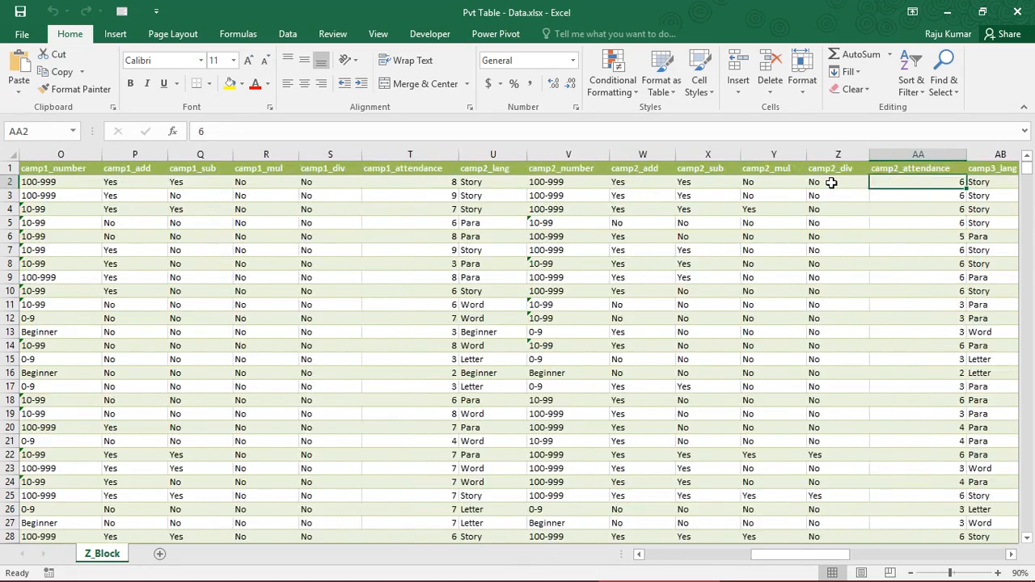
{"action": "key", "text": "Right"}
{"action": "key", "text": "Right"}
{"action": "key", "text": "Right"}
{"action": "key", "text": "Right"}
{"action": "key", "text": "Right"}
{"action": "key", "text": "Right"}
{"action": "key", "text": "Right"}
{"action": "key", "text": "Right"}
{"action": "key", "text": "Right"}
{"action": "key", "text": "Right"}
{"action": "key", "text": "Right"}
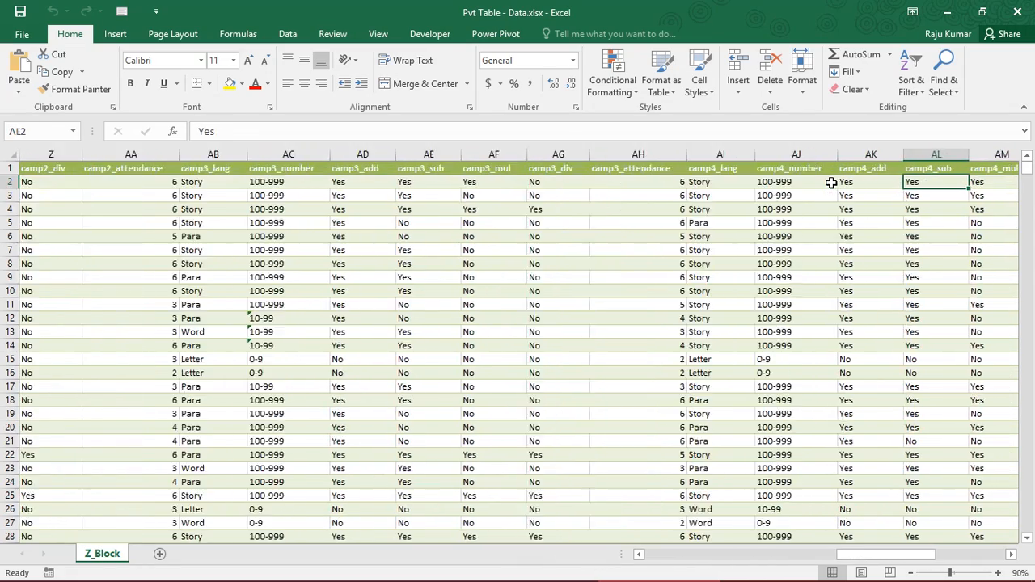
{"action": "key", "text": "Right"}
{"action": "key", "text": "Right"}
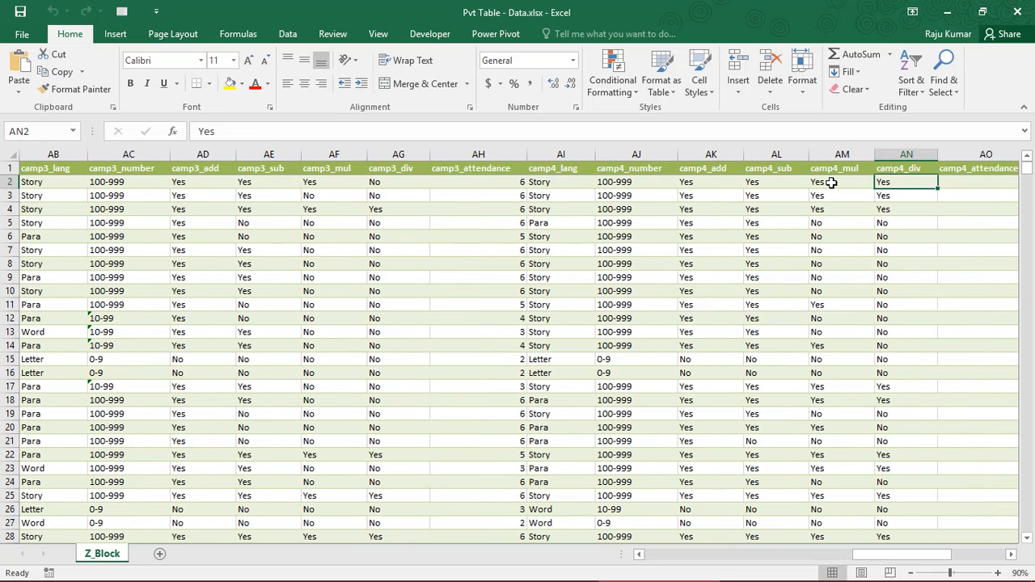
{"action": "key", "text": "Up"}
{"action": "key", "text": "ctrl+Left"}
{"action": "key", "text": "Down"}
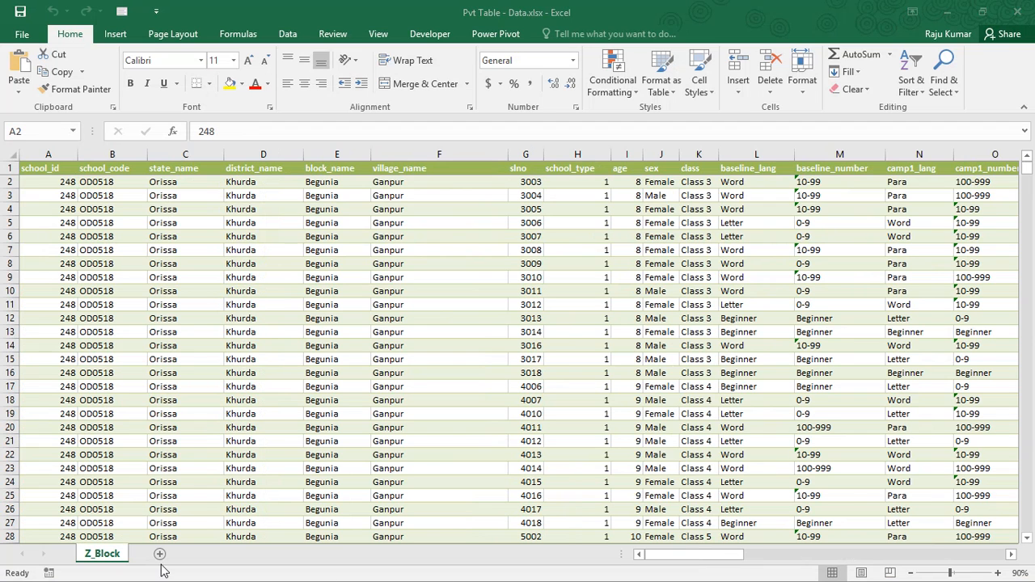
Switch to File Explorer to view Pvt Table - Data.xlsx in the Excel Tutorial folder, and return to the workbook in Excel
{"action": "mouse_move", "coordinate": [444, 578]}
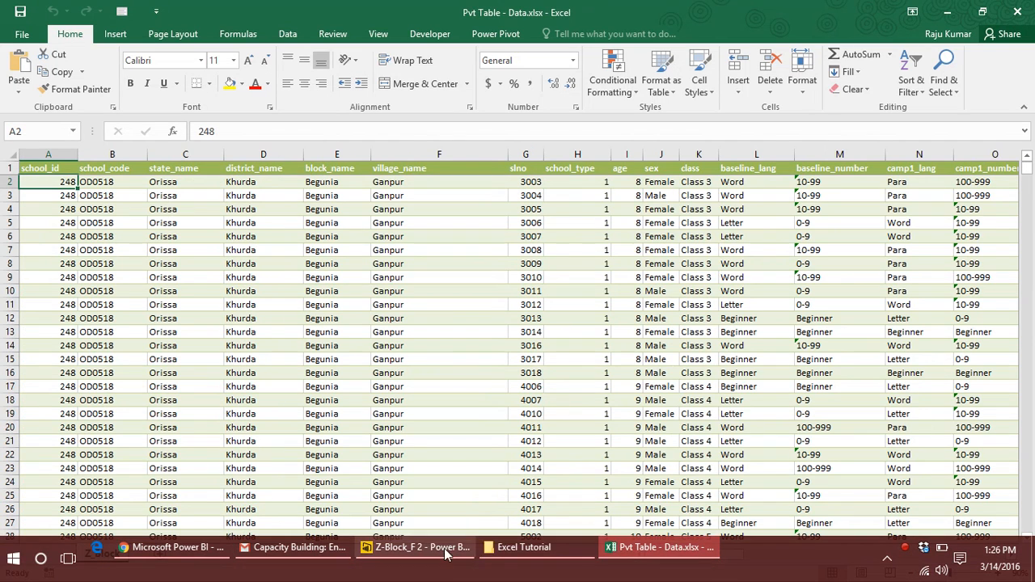
{"action": "left_click", "coordinate": [514, 547]}
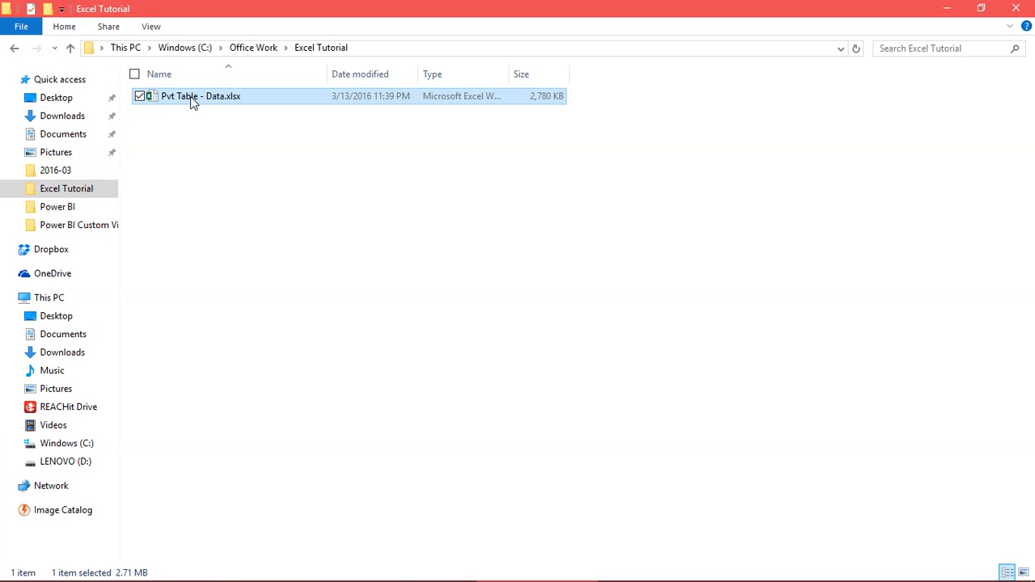
{"action": "left_click", "coordinate": [326, 308]}
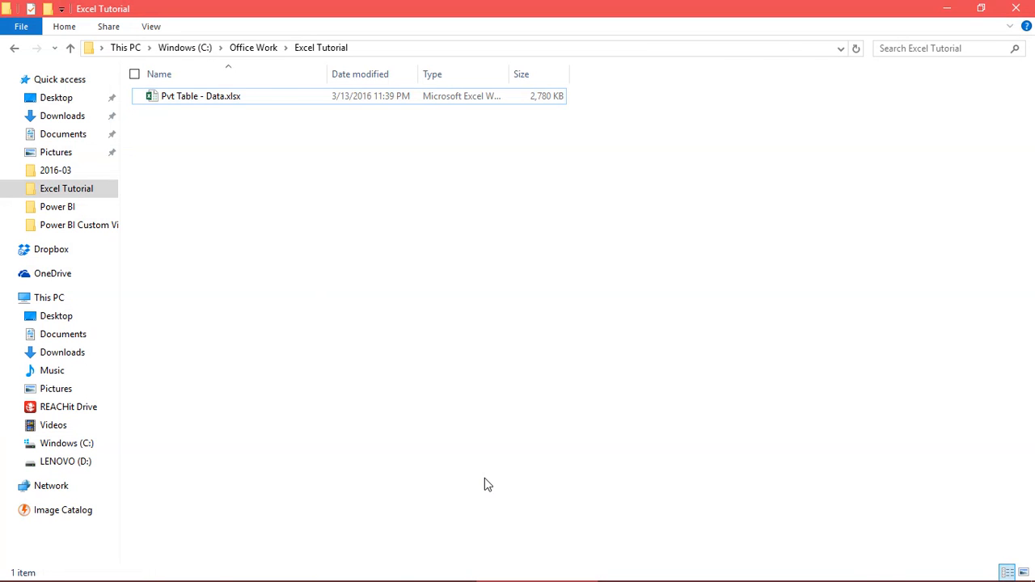
{"action": "key", "text": "alt+Tab"}
{"action": "left_click", "coordinate": [113, 253]}
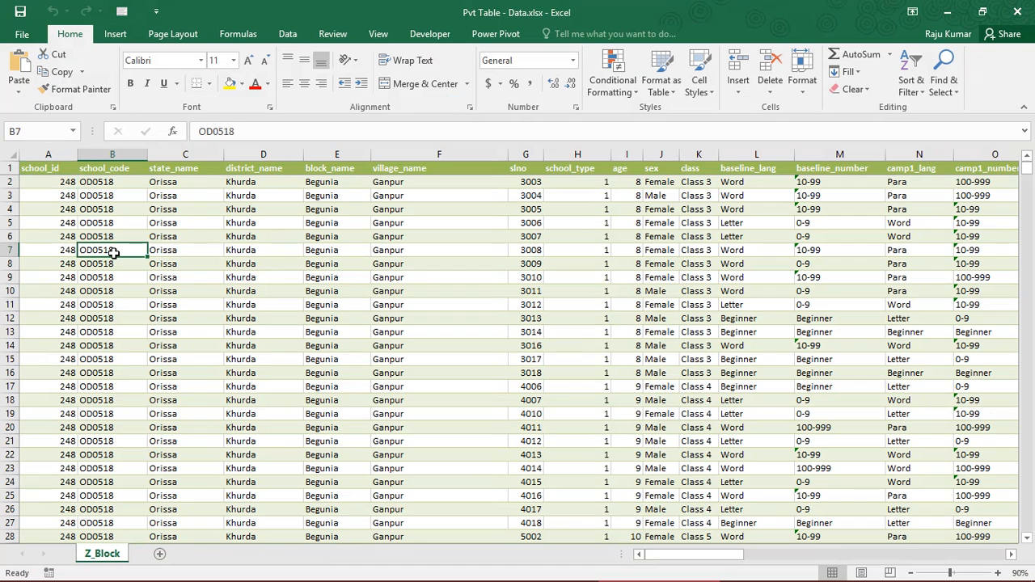
{"action": "key", "text": "ctrl+Home"}
{"action": "key", "text": "Down"}
{"action": "key", "text": "Down"}
{"action": "key", "text": "Down"}
{"action": "key", "text": "Down"}
{"action": "key", "text": "Down"}
{"action": "key", "text": "Down"}
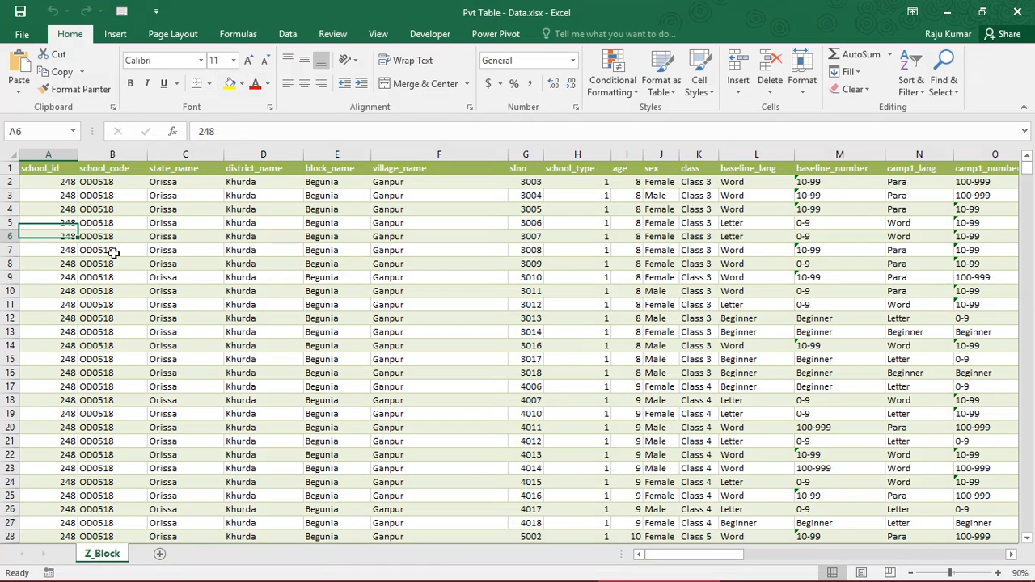
{"action": "key", "text": "Down"}
{"action": "key", "text": "Right"}
{"action": "key", "text": "Right"}
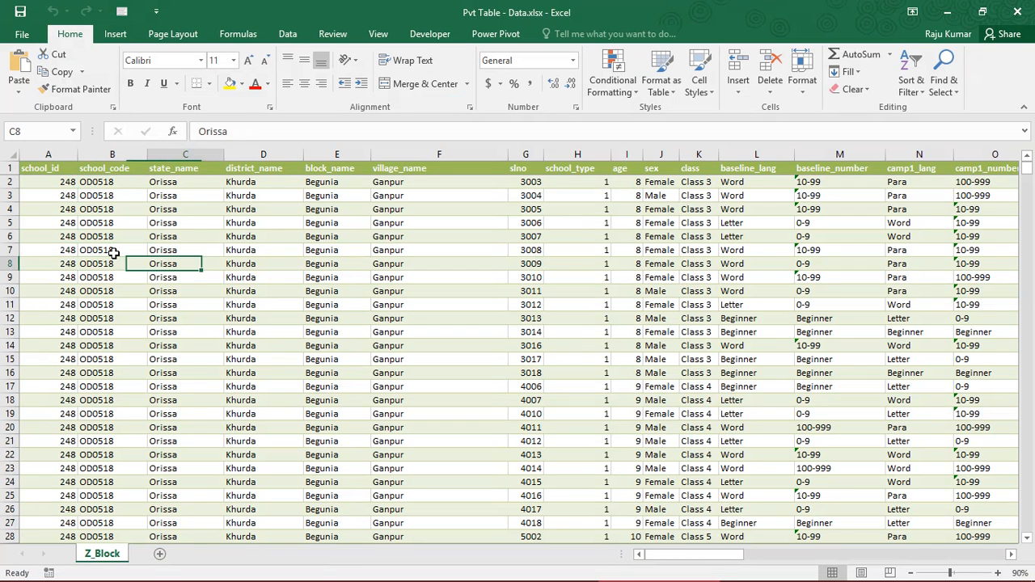
{"action": "key", "text": "Left"}
{"action": "key", "text": "Right"}
Select the entire Z_Block data range and start creating a PivotTable from it
{"action": "key", "text": "ctrl+a"}
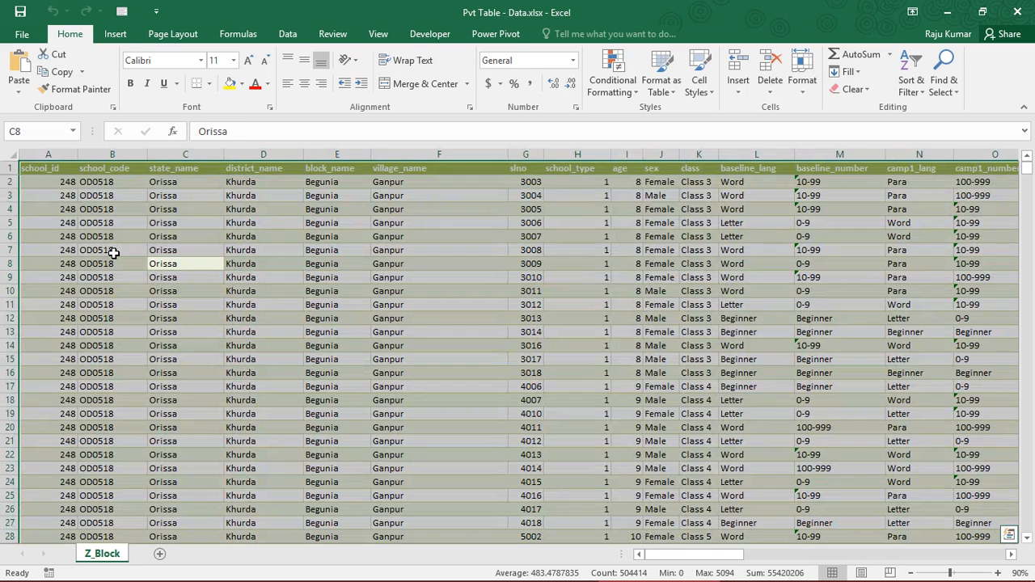
{"action": "left_click", "coordinate": [123, 37]}
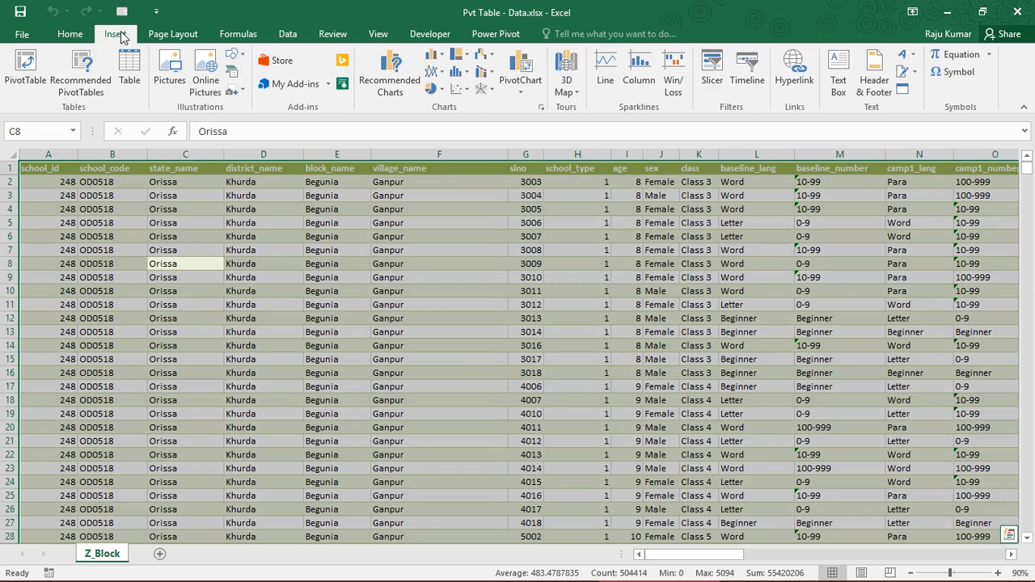
{"action": "left_click", "coordinate": [31, 71]}
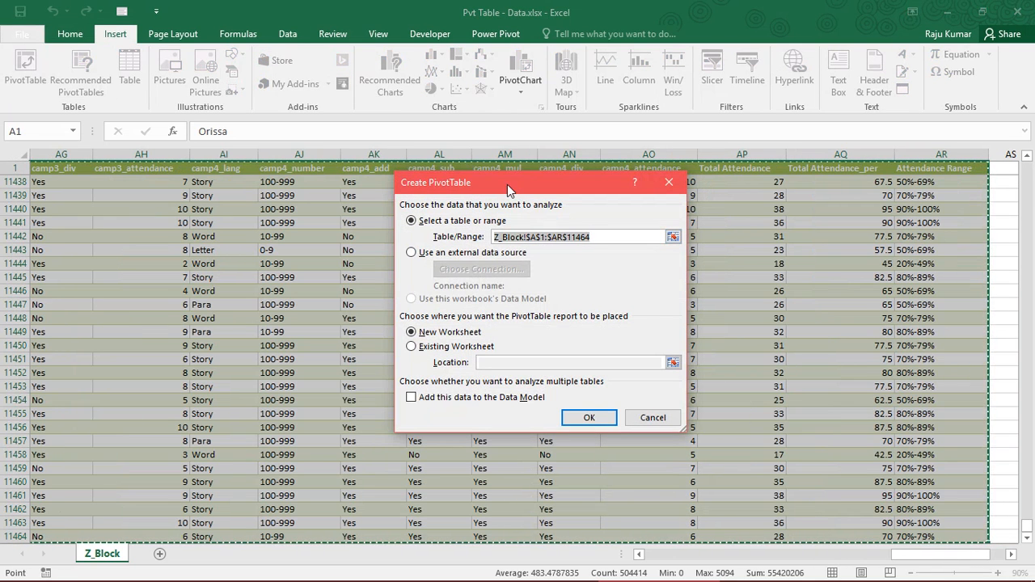
{"action": "left_click_drag", "start_coordinate": [507, 185], "coordinate": [544, 195]}
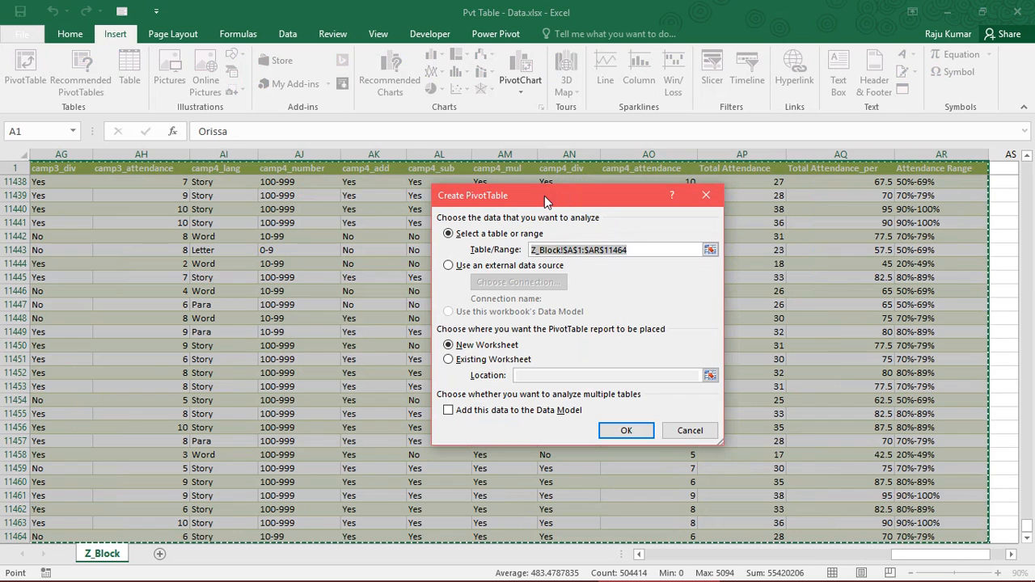
Clear the PivotTable's source range and restart the selection at cell A1 of Z_Block
{"action": "left_click", "coordinate": [645, 249]}
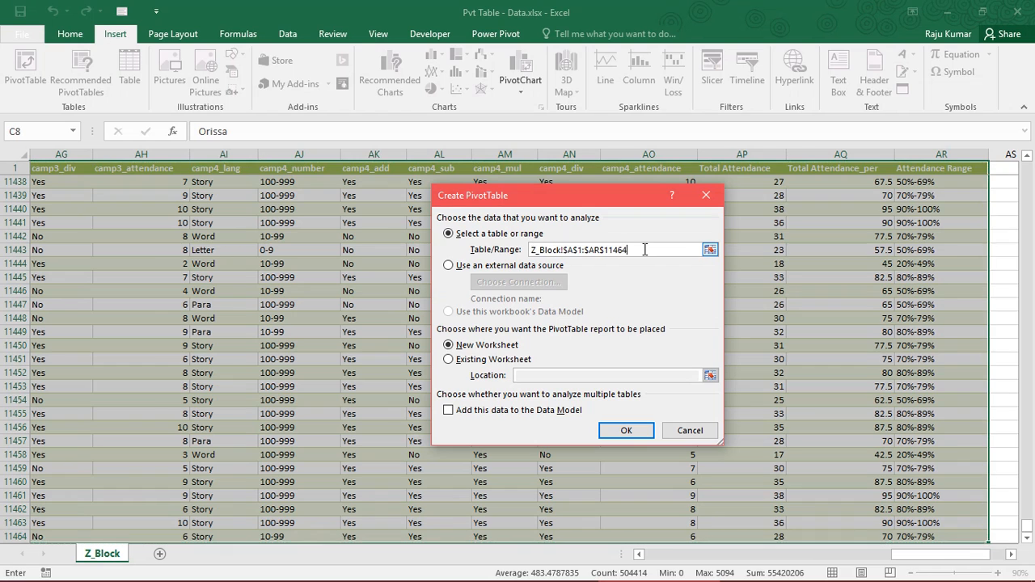
{"action": "double_click", "coordinate": [623, 253]}
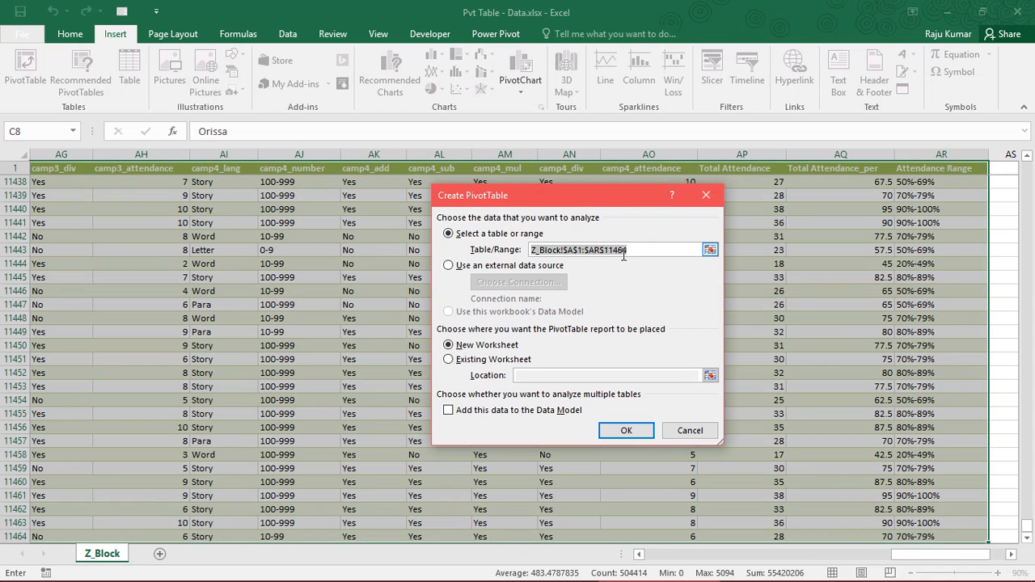
{"action": "key", "text": "BackSpace"}
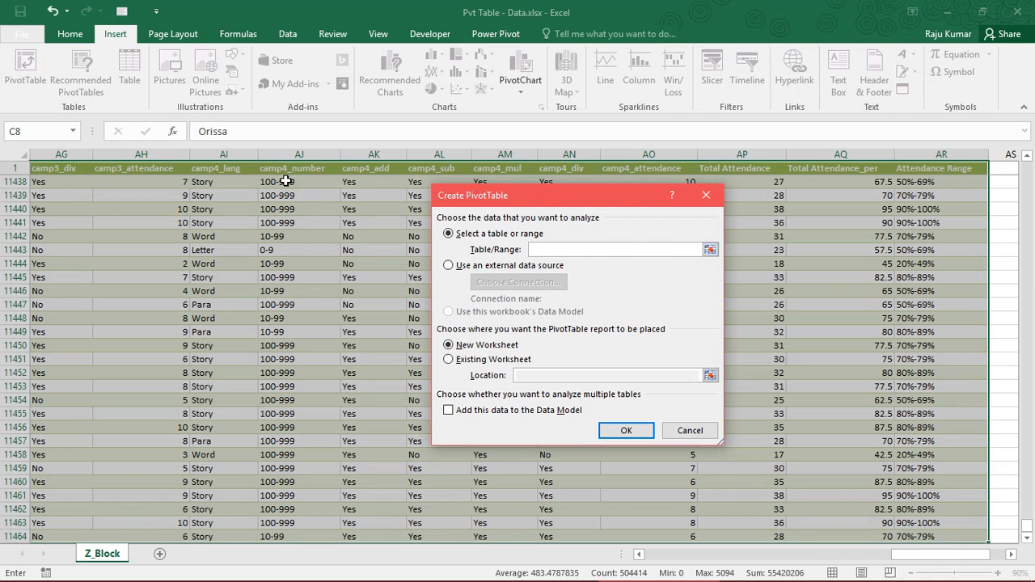
{"action": "left_click", "coordinate": [181, 167]}
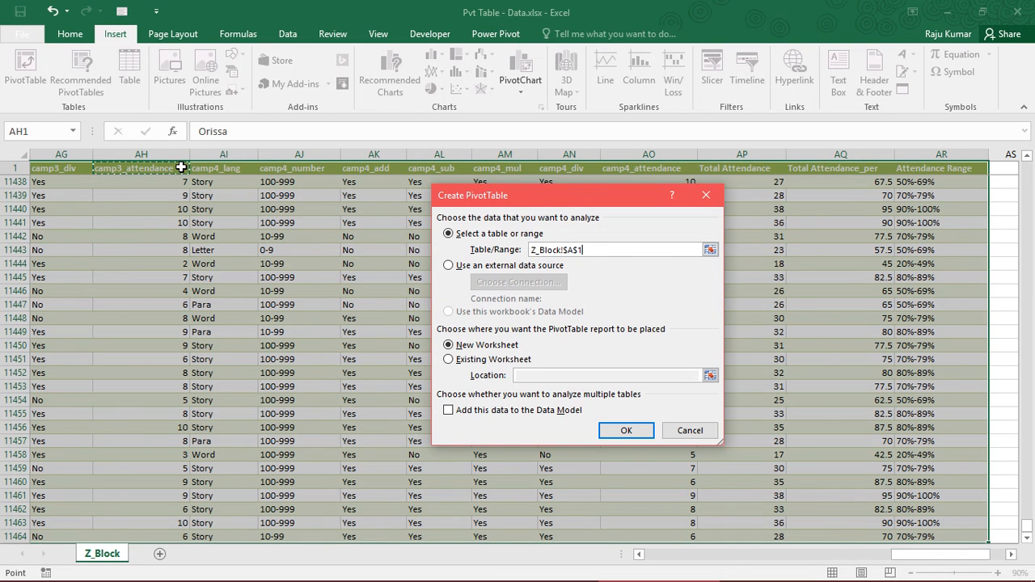
{"action": "key", "text": "ctrl+Left"}
{"action": "key", "text": "shift+Right"}
{"action": "key", "text": "shift+Right"}
{"action": "key", "text": "shift+Right"}
{"action": "key", "text": "shift+Right"}
{"action": "key", "text": "shift+Right"}
{"action": "key", "text": "shift+Right"}
{"action": "key", "text": "shift+Right"}
{"action": "key", "text": "shift+Right"}
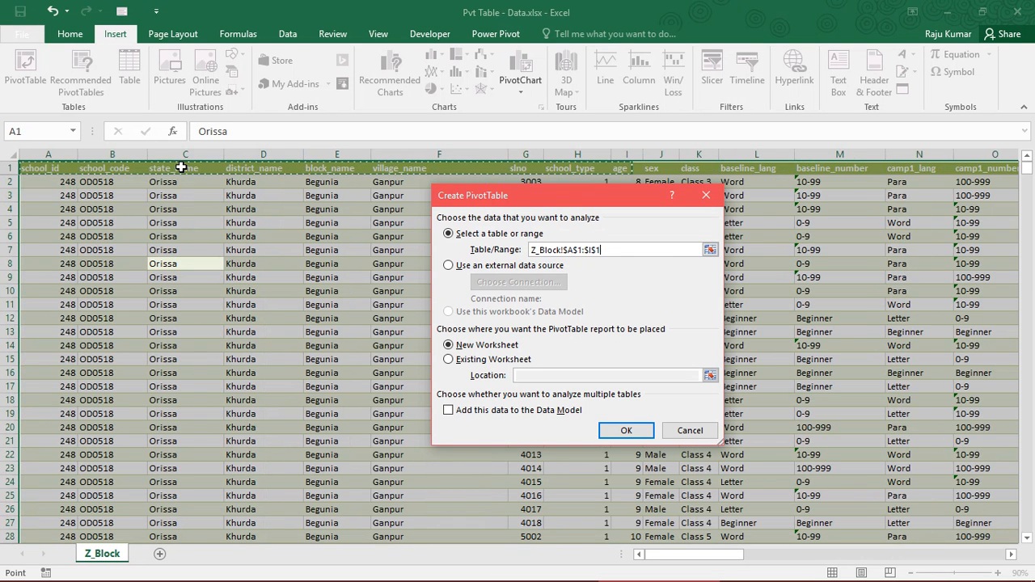
{"action": "key", "text": "shift+Right"}
{"action": "key", "text": "shift+Right"}
{"action": "key", "text": "shift+Down"}
{"action": "key", "text": "shift+Down"}
{"action": "key", "text": "shift+Down"}
{"action": "key", "text": "shift+Down"}
{"action": "key", "text": "shift+Down"}
{"action": "key", "text": "shift+Down"}
{"action": "key", "text": "shift+Down"}
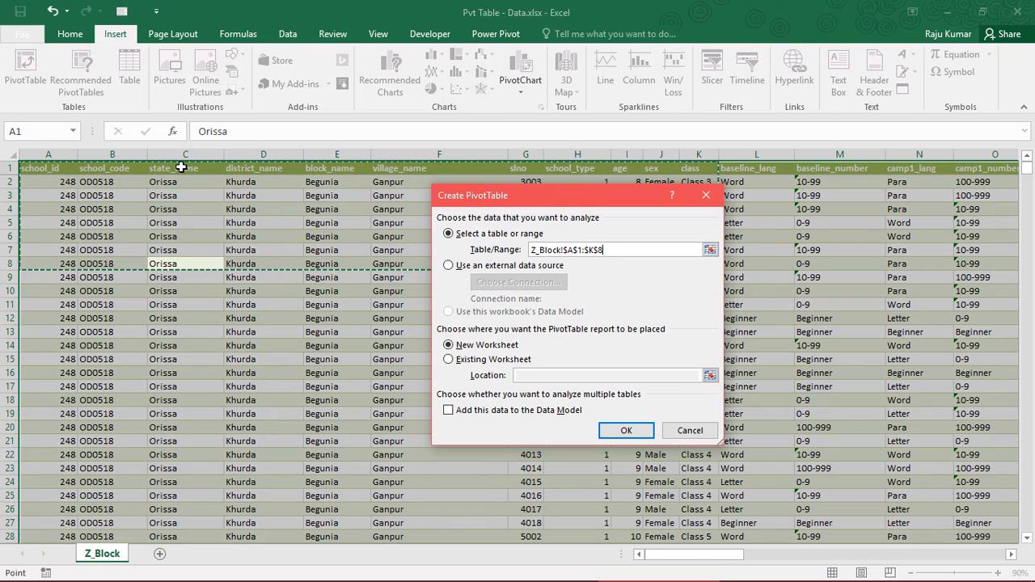
{"action": "key", "text": "shift+Right"}
{"action": "key", "text": "shift+Right"}
{"action": "key", "text": "shift+Down"}
{"action": "key", "text": "shift+Down"}
{"action": "key", "text": "shift+Down"}
{"action": "key", "text": "shift+Down"}
{"action": "key", "text": "shift+Down"}
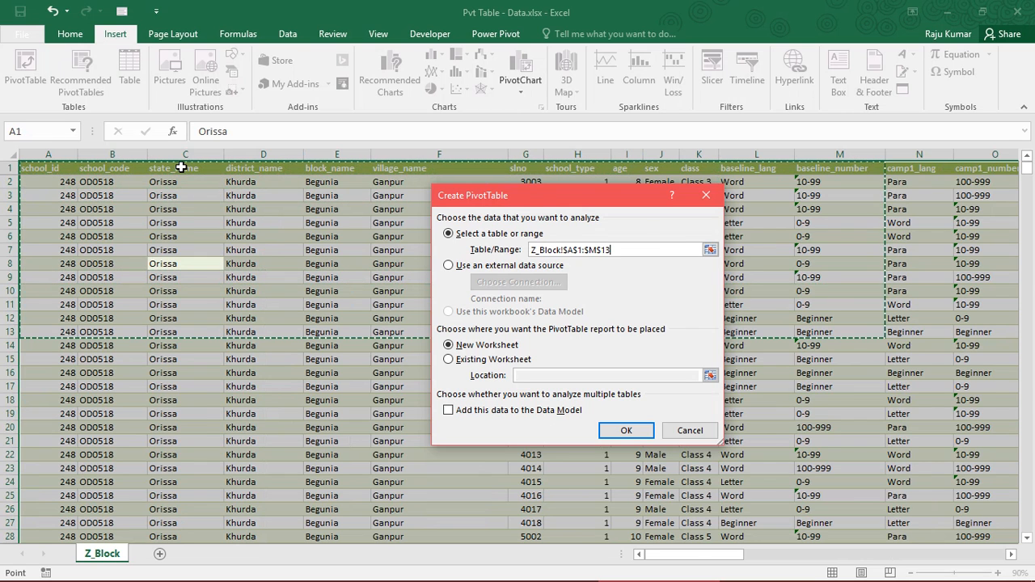
{"action": "key", "text": "shift+Right"}
{"action": "key", "text": "shift+Down"}
{"action": "key", "text": "shift+Down"}
{"action": "key", "text": "shift+Down"}
Set the PivotTable's source range to Z_Block!$A$1:$AR$11464, spanning all columns and rows of the data from A1
{"action": "key", "text": "ctrl+Left"}
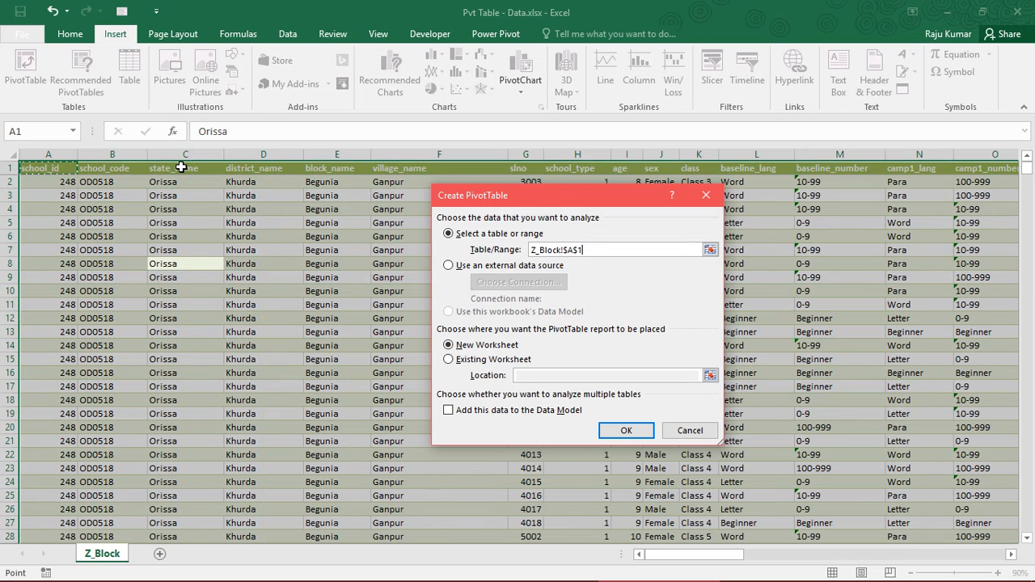
{"action": "key", "text": "ctrl+shift+Right"}
{"action": "key", "text": "ctrl+shift+Down"}
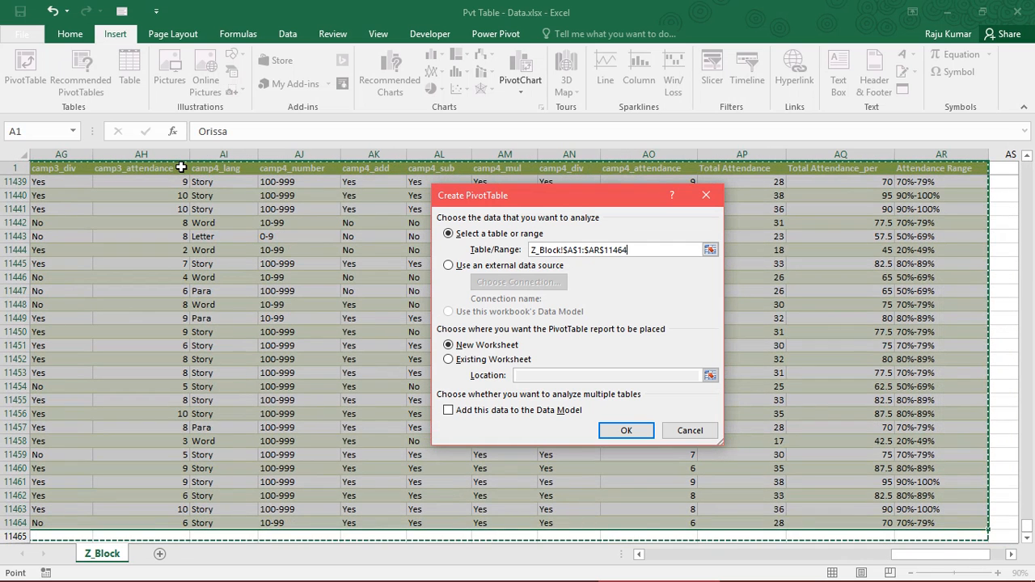
{"action": "left_click", "coordinate": [666, 250]}
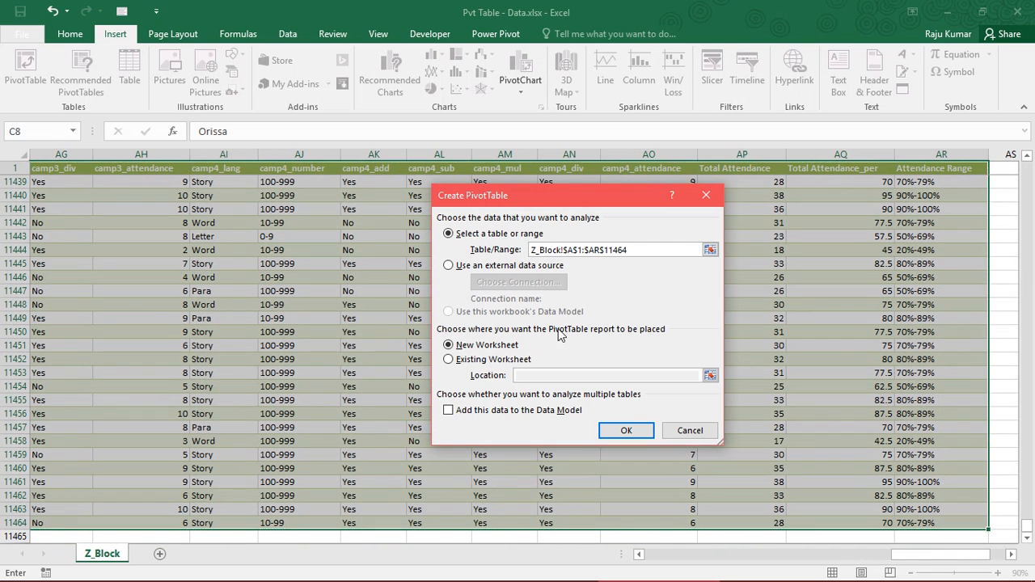
Choose the existing worksheet as the PivotTable's destination, with its location at Z_Block!$AU$11443
{"action": "left_click", "coordinate": [484, 361]}
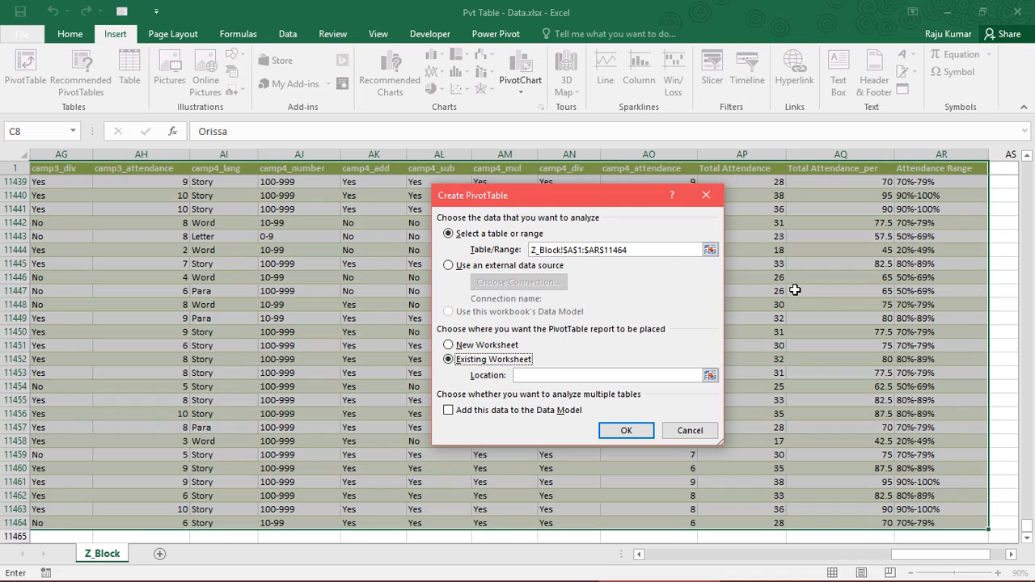
{"action": "mouse_move", "coordinate": [98, 548]}
{"action": "left_click", "coordinate": [711, 376]}
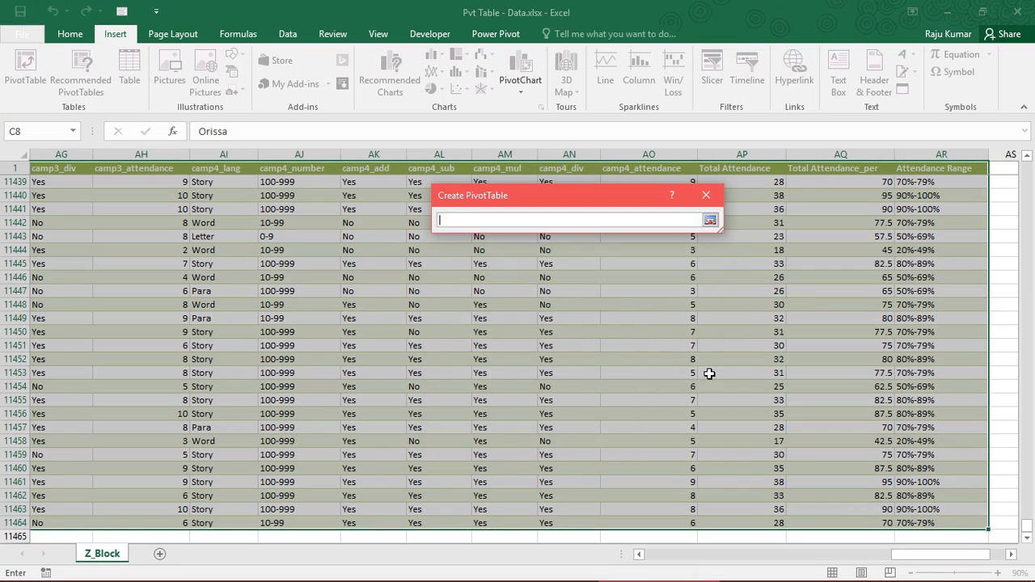
{"action": "left_click", "coordinate": [1009, 261]}
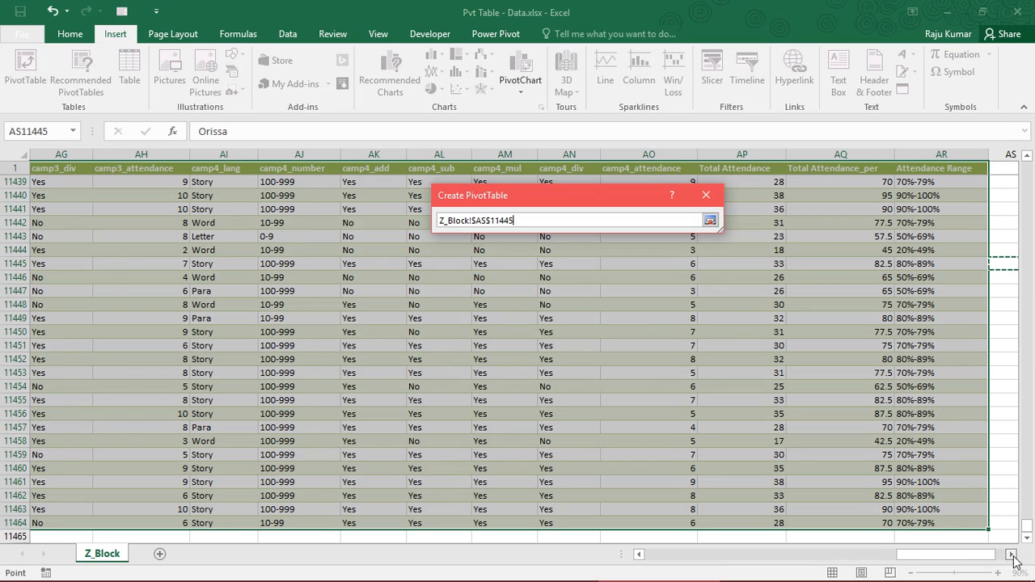
{"action": "left_click", "coordinate": [1011, 554]}
{"action": "left_click", "coordinate": [864, 304]}
{"action": "left_click", "coordinate": [862, 236]}
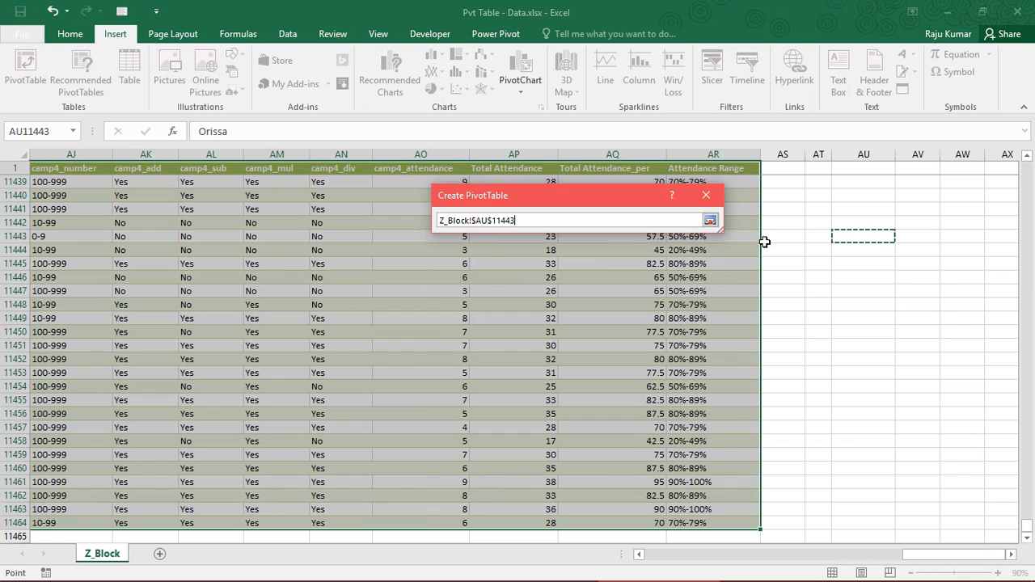
{"action": "left_click", "coordinate": [710, 221]}
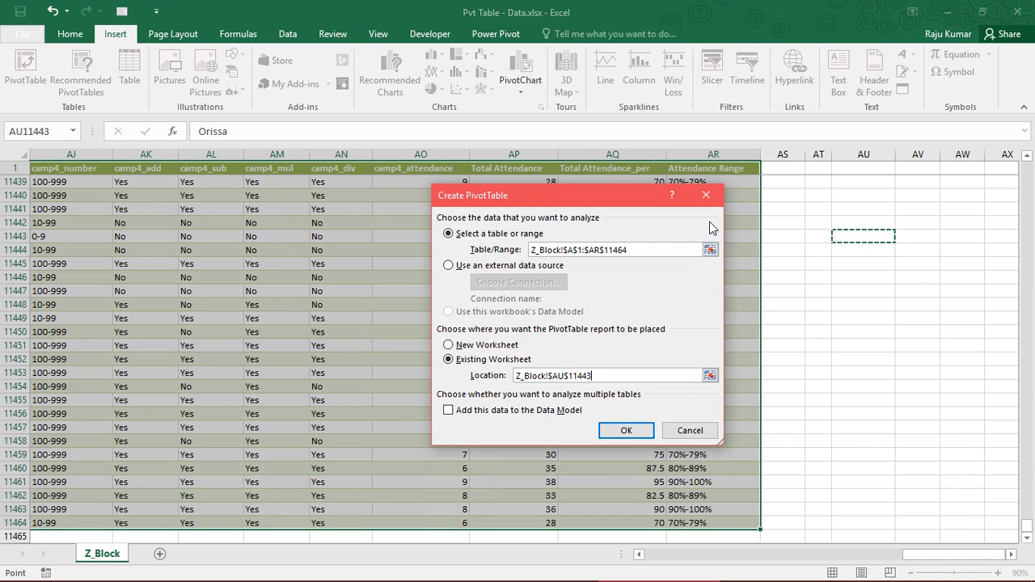
Create the PivotTable on a new worksheet and select a cell inside its empty report area
{"action": "left_click", "coordinate": [478, 347]}
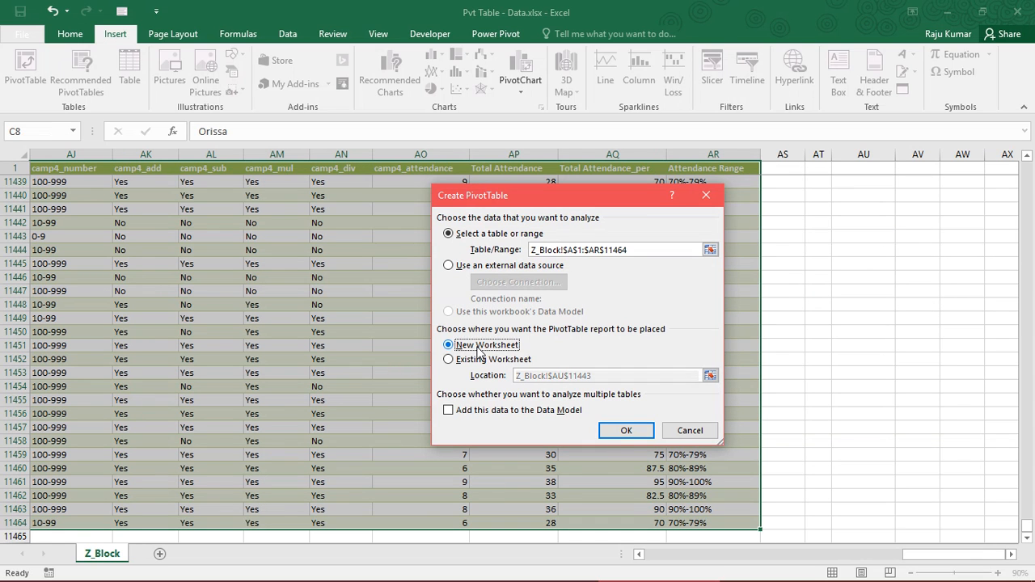
{"action": "left_click", "coordinate": [620, 433]}
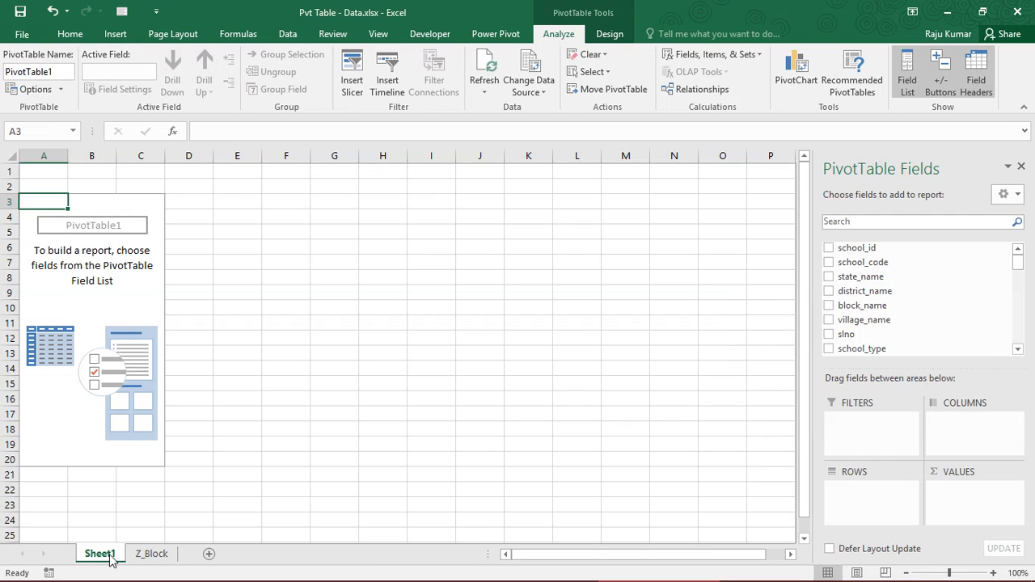
{"action": "left_click", "coordinate": [88, 352]}
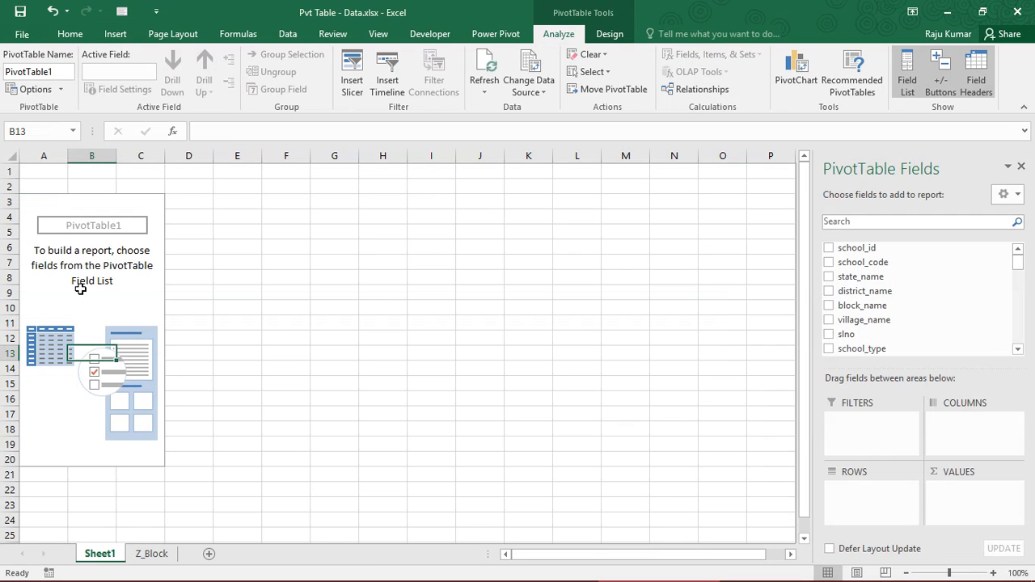
{"action": "left_click", "coordinate": [69, 269]}
{"action": "left_click", "coordinate": [46, 218]}
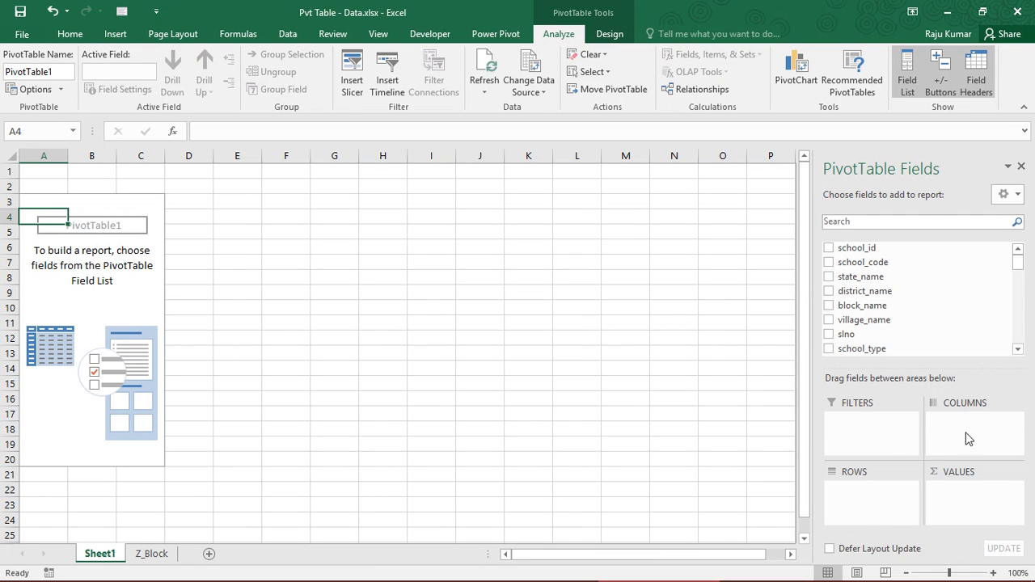
{"action": "left_click", "coordinate": [967, 503]}
{"action": "left_click_drag", "start_coordinate": [1018, 262], "coordinate": [1020, 258]}
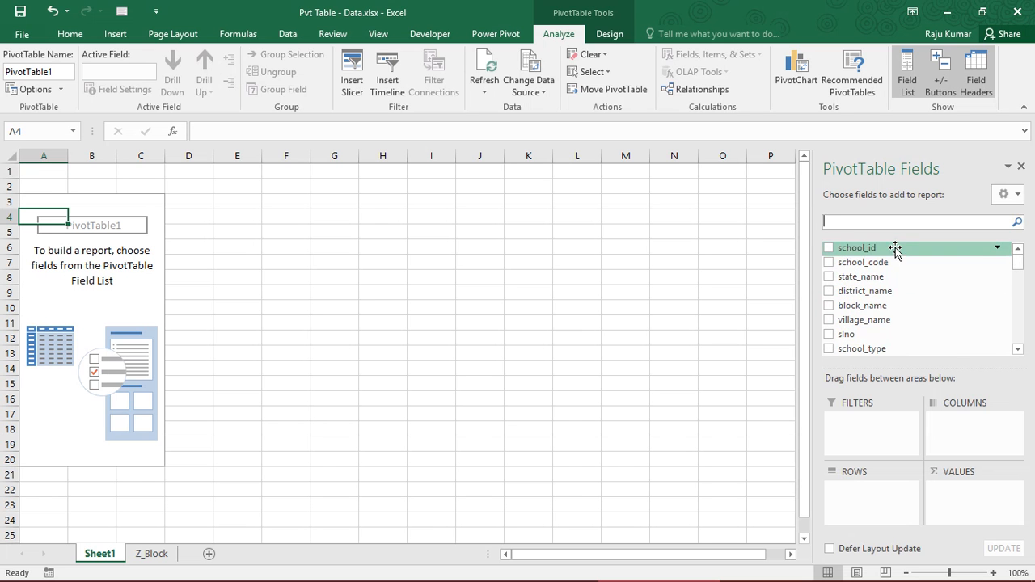
Examine the column headers of the Z_Block data from school_id across to school_type
{"action": "left_click", "coordinate": [157, 555]}
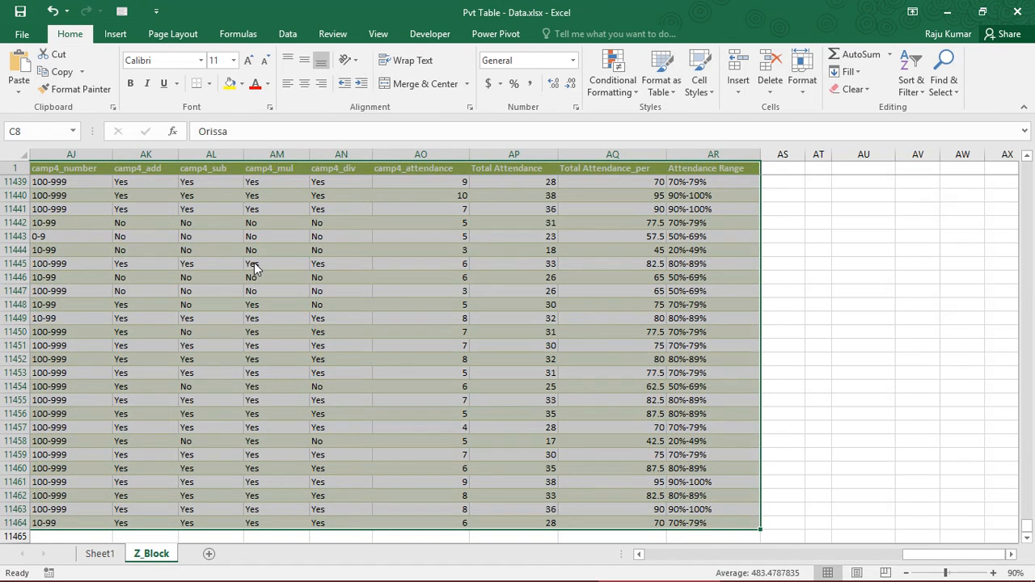
{"action": "left_click", "coordinate": [254, 264]}
{"action": "key", "text": "ctrl+Up"}
{"action": "key", "text": "ctrl+Home"}
{"action": "key", "text": "Up"}
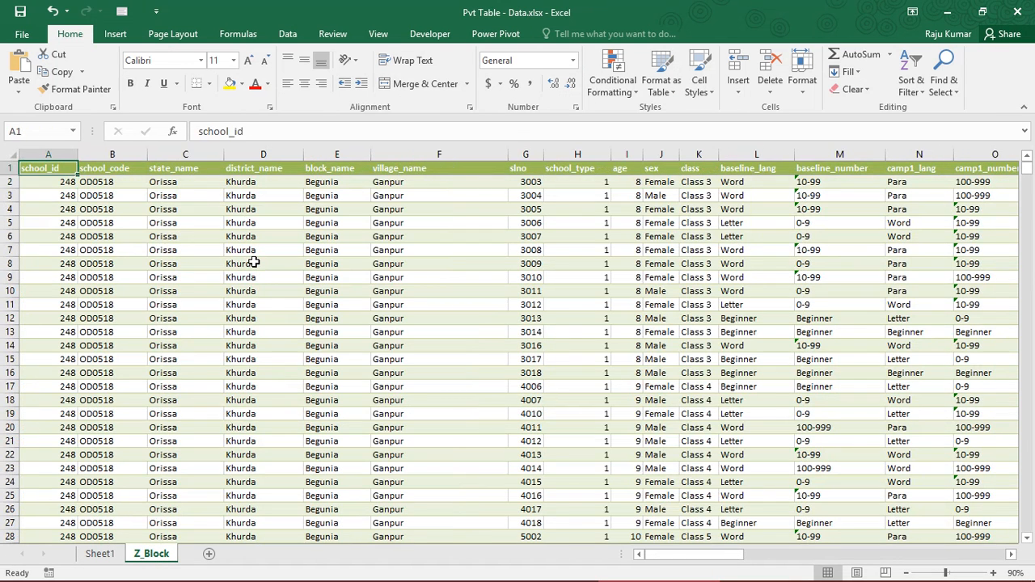
{"action": "key", "text": "Right"}
{"action": "key", "text": "Right"}
{"action": "key", "text": "Right"}
{"action": "key", "text": "Right"}
{"action": "key", "text": "Right"}
{"action": "key", "text": "Right"}
{"action": "key", "text": "Right"}
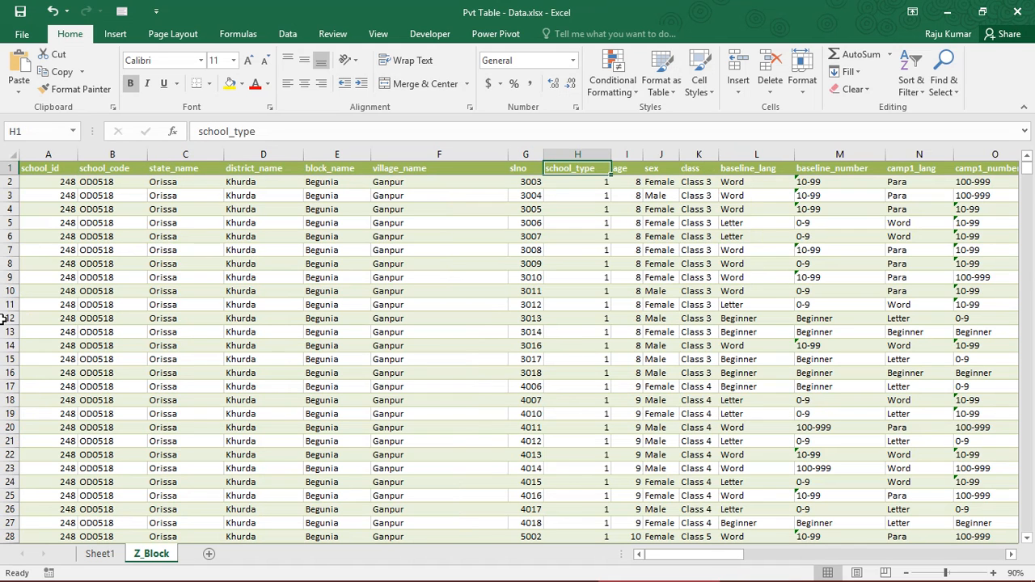
Add the state_name field to the Rows area of the PivotTable on Sheet1
{"action": "left_click", "coordinate": [96, 554]}
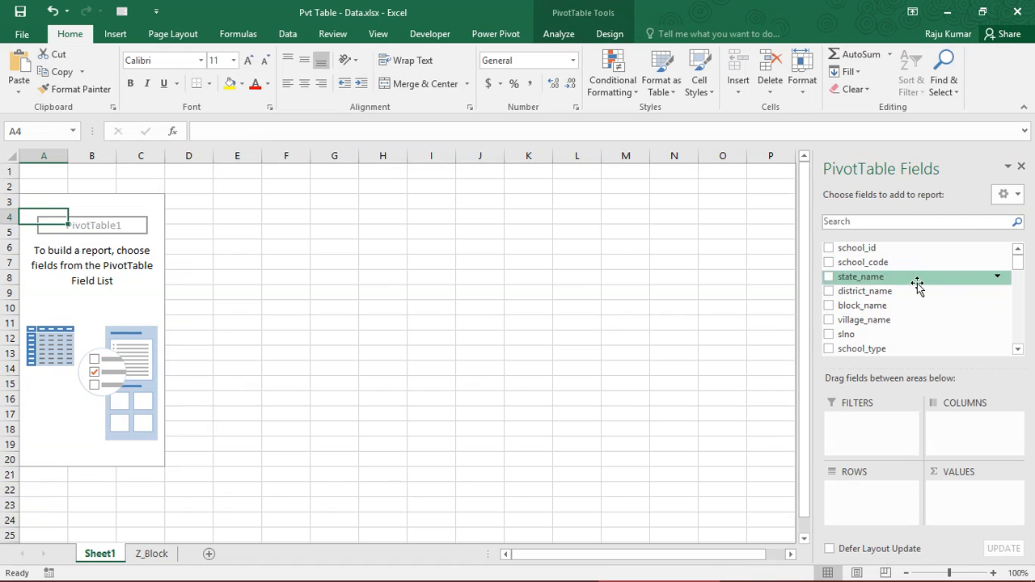
{"action": "mouse_move", "coordinate": [1019, 265]}
{"action": "left_mouse_down"}
{"action": "mouse_move", "coordinate": [1024, 300]}
{"action": "mouse_move", "coordinate": [1023, 263]}
{"action": "left_mouse_up"}
{"action": "left_click_drag", "start_coordinate": [896, 280], "coordinate": [873, 508]}
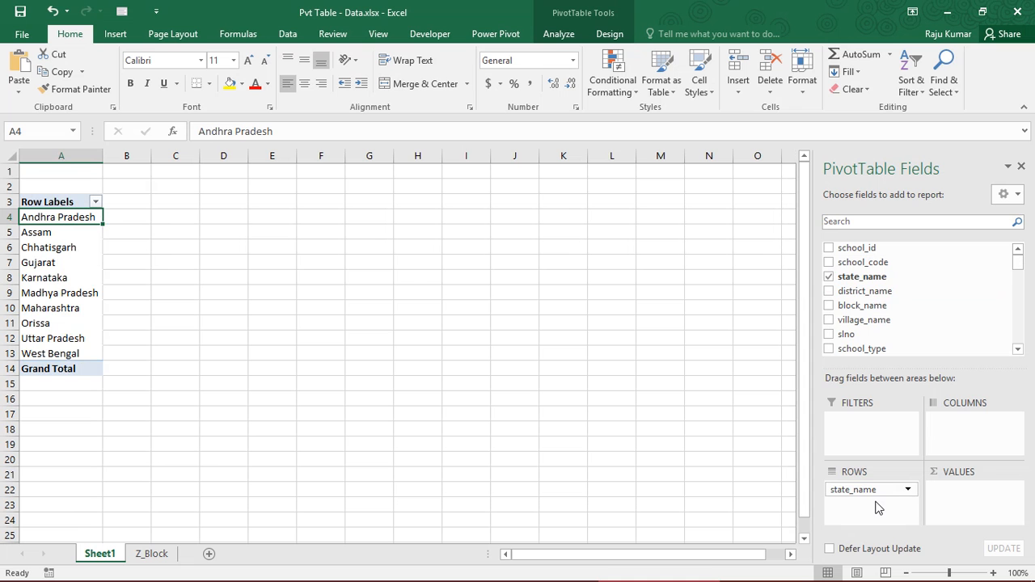
Compare the state_name column in Z_Block with the state row labels in the Sheet1 PivotTable
{"action": "left_click", "coordinate": [150, 553]}
{"action": "left_click", "coordinate": [90, 251]}
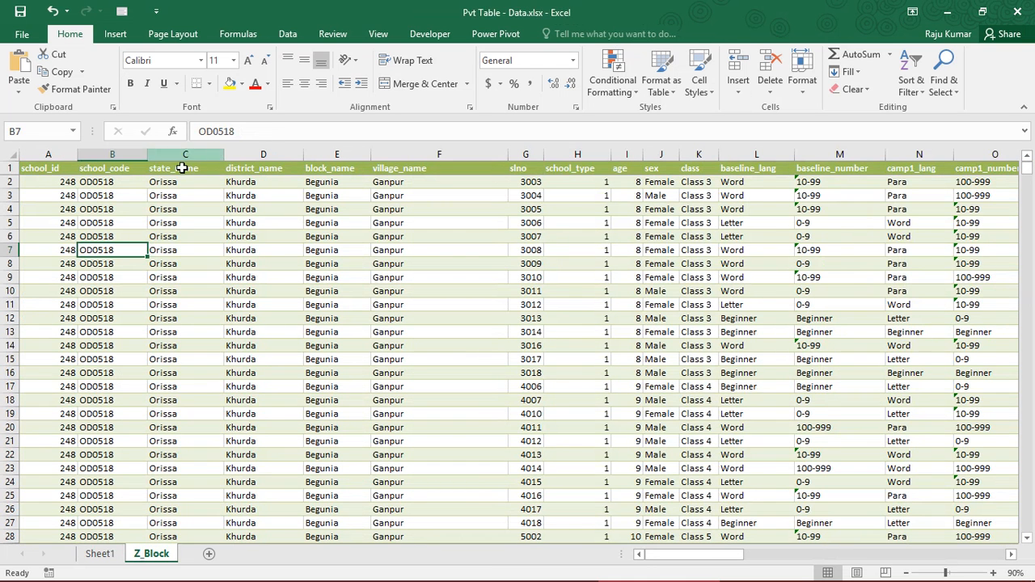
{"action": "left_click", "coordinate": [181, 164]}
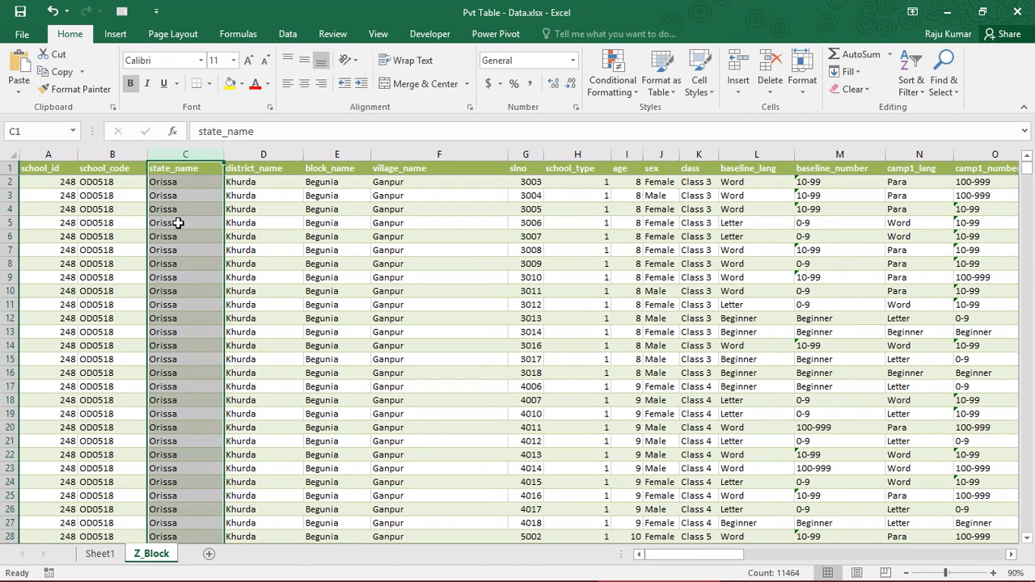
{"action": "left_click", "coordinate": [99, 554]}
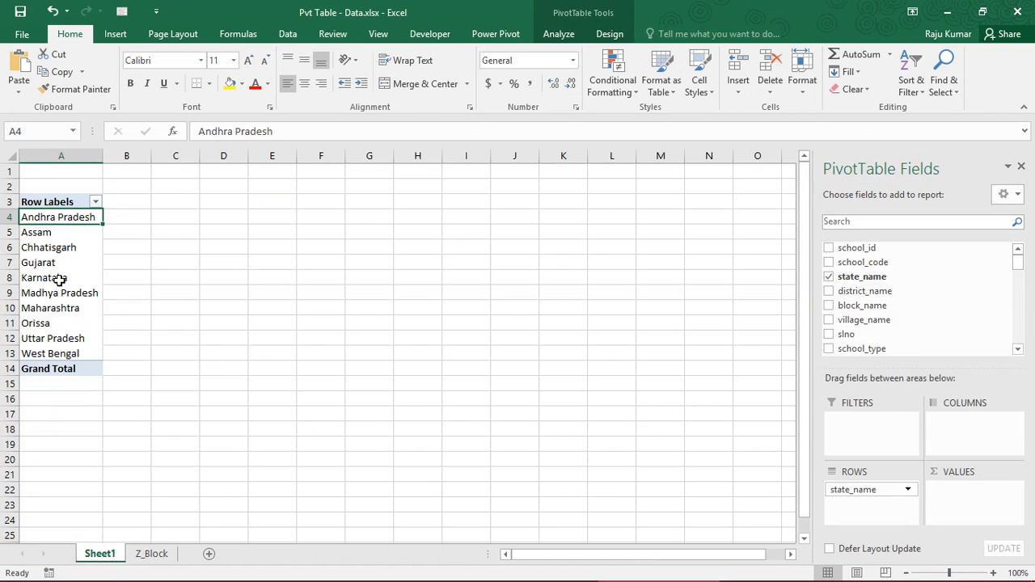
{"action": "left_click", "coordinate": [57, 278]}
{"action": "left_click", "coordinate": [51, 232]}
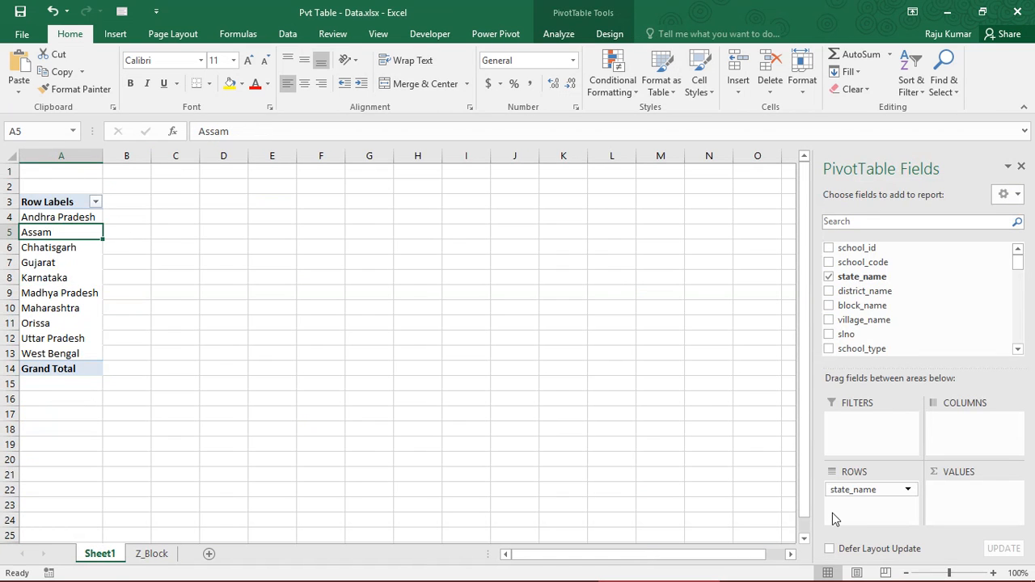
Switch state_name from Rows to Columns and back twice to compare the layouts, leaving it in Rows
{"action": "left_click_drag", "start_coordinate": [850, 495], "coordinate": [951, 424]}
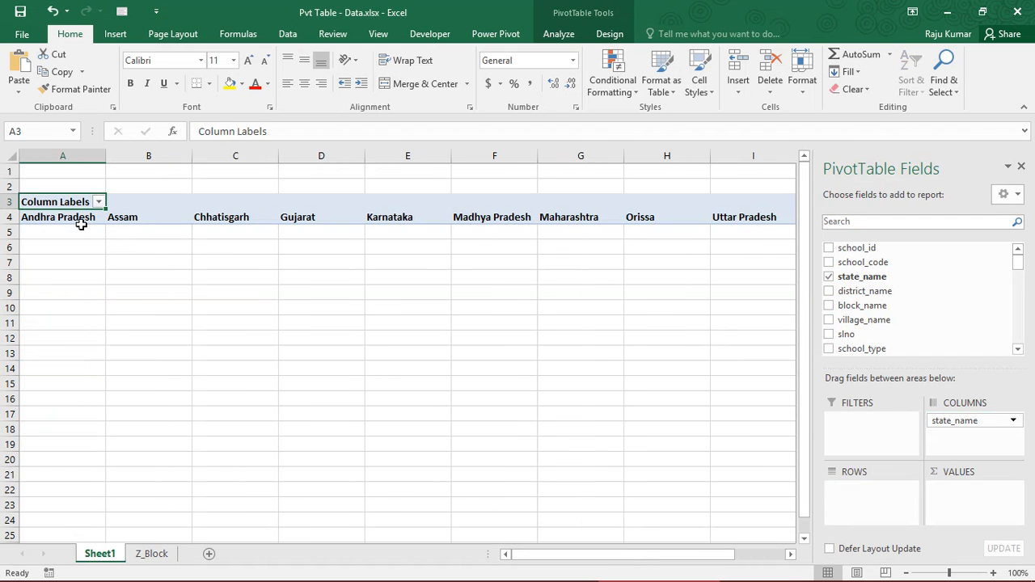
{"action": "left_click_drag", "start_coordinate": [81, 216], "coordinate": [589, 217]}
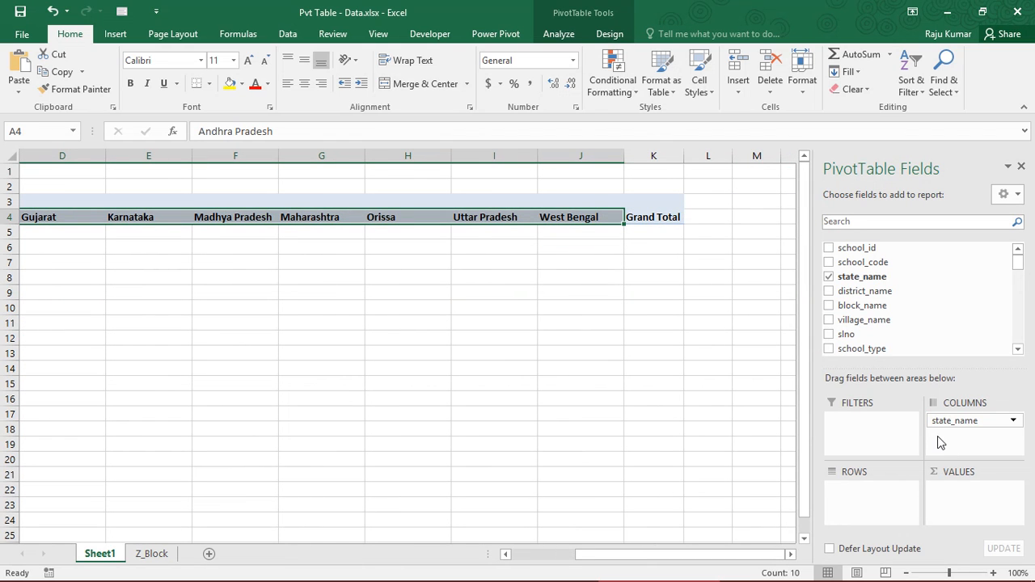
{"action": "left_click_drag", "start_coordinate": [944, 423], "coordinate": [859, 490]}
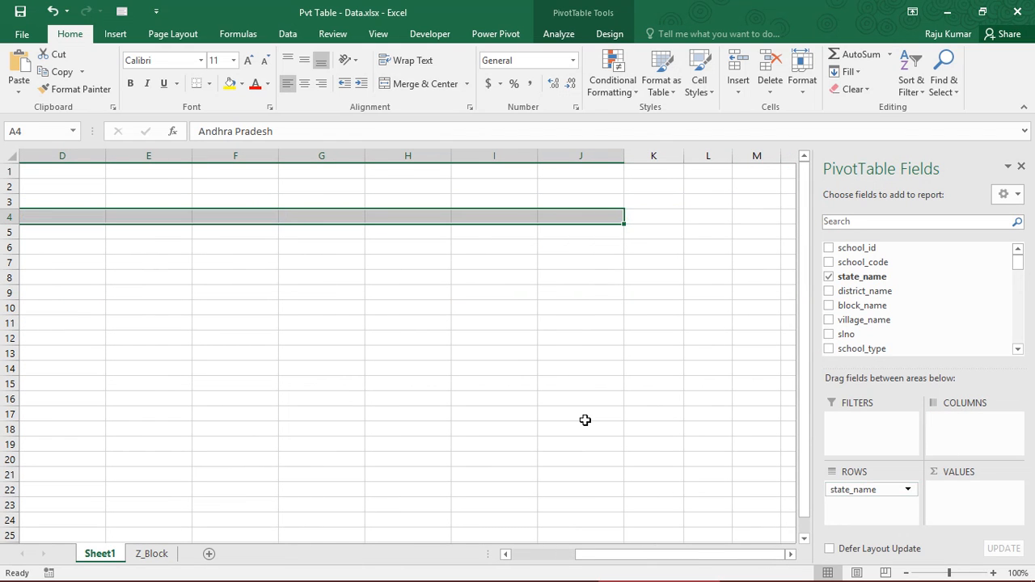
{"action": "left_click_drag", "start_coordinate": [693, 554], "coordinate": [557, 555]}
{"action": "left_click", "coordinate": [38, 248]}
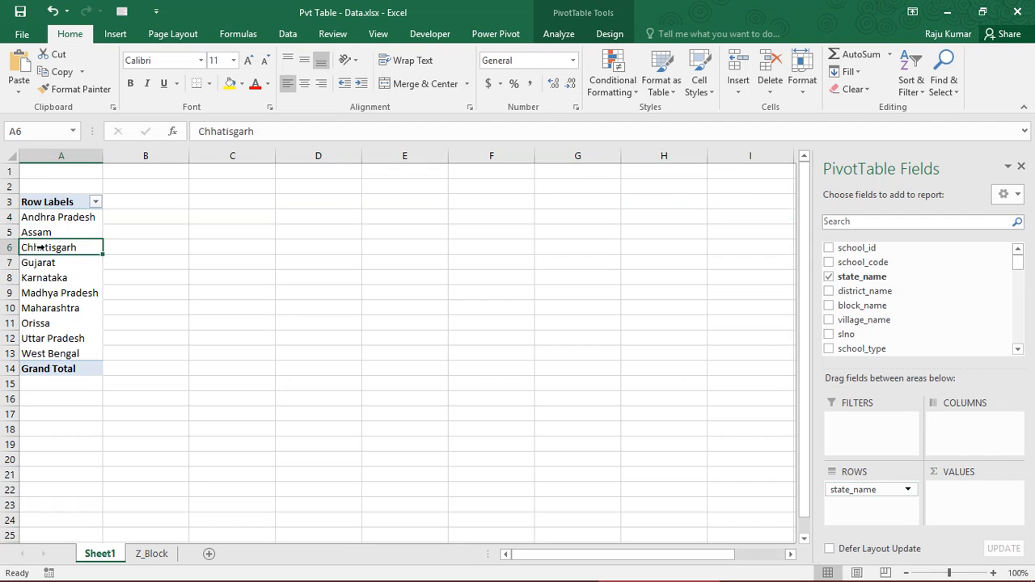
{"action": "left_click", "coordinate": [48, 222]}
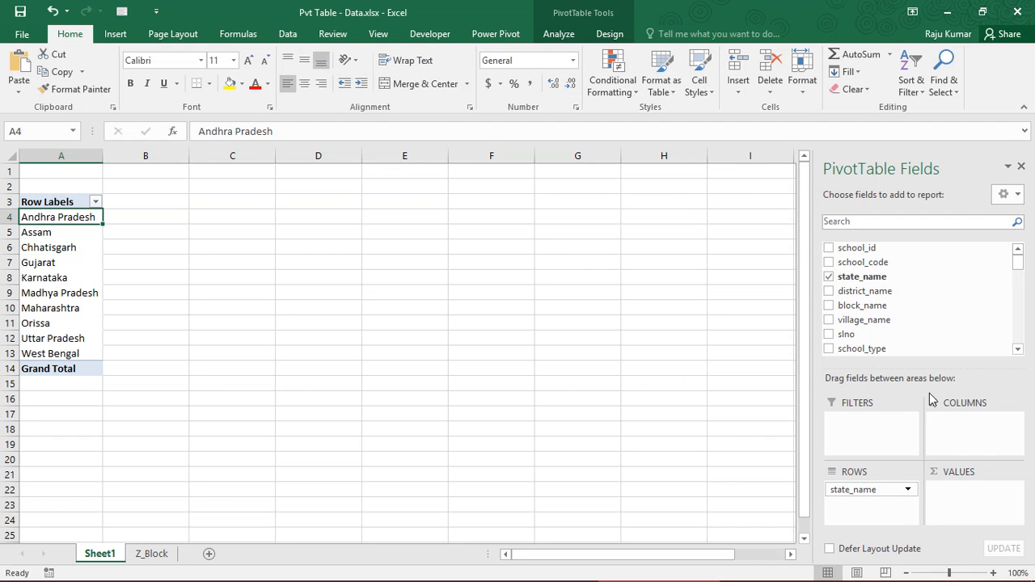
{"action": "left_click_drag", "start_coordinate": [849, 493], "coordinate": [957, 451]}
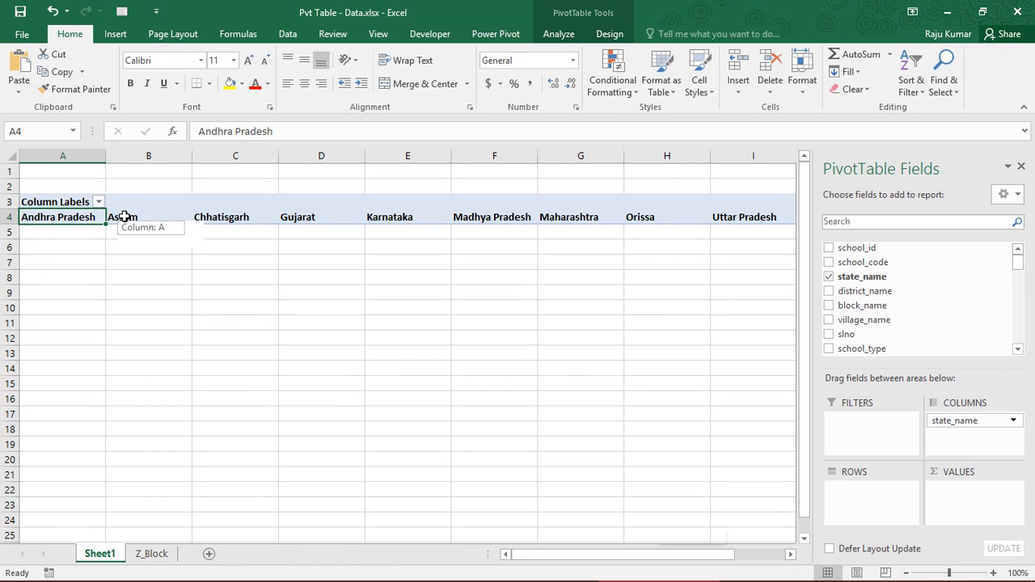
{"action": "left_click_drag", "start_coordinate": [959, 420], "coordinate": [884, 508]}
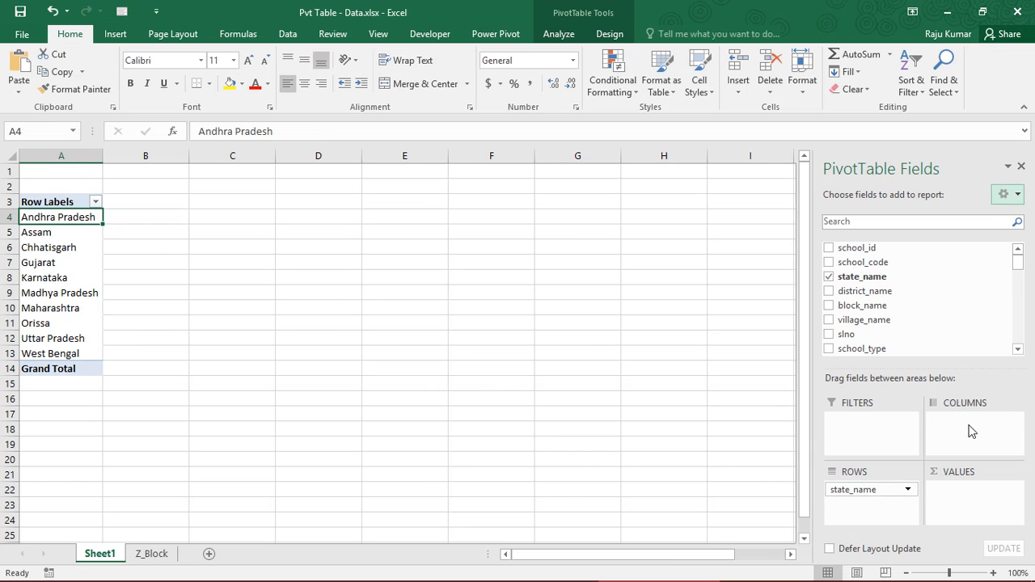
Add the class field to the Columns area and select the row labels from Andhra Pradesh to Grand Total
{"action": "left_click", "coordinate": [1018, 351]}
{"action": "left_click", "coordinate": [1018, 351]}
{"action": "left_click", "coordinate": [1018, 351]}
{"action": "left_click", "coordinate": [1019, 351]}
{"action": "left_click", "coordinate": [1018, 351]}
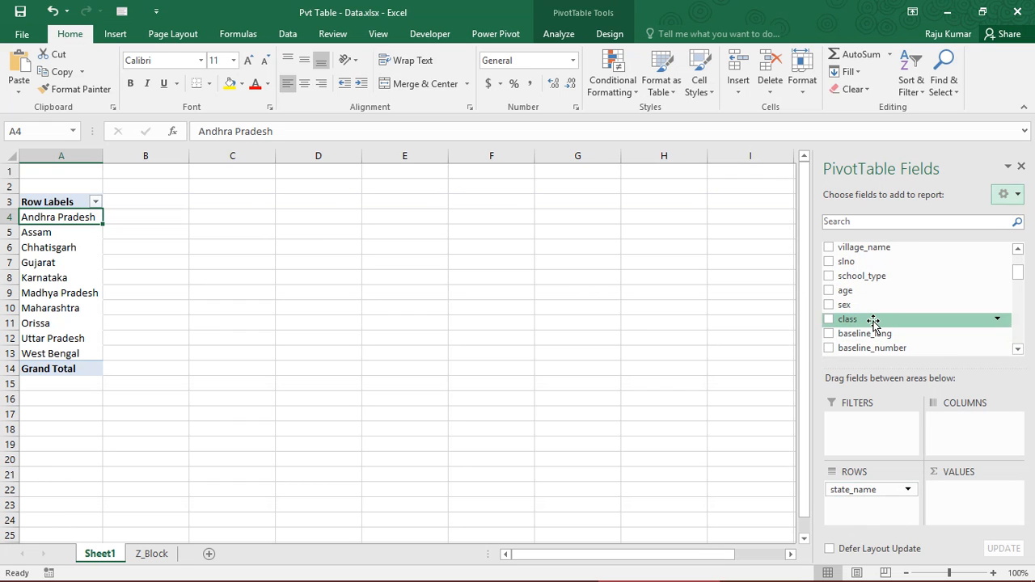
{"action": "left_click_drag", "start_coordinate": [873, 321], "coordinate": [965, 435]}
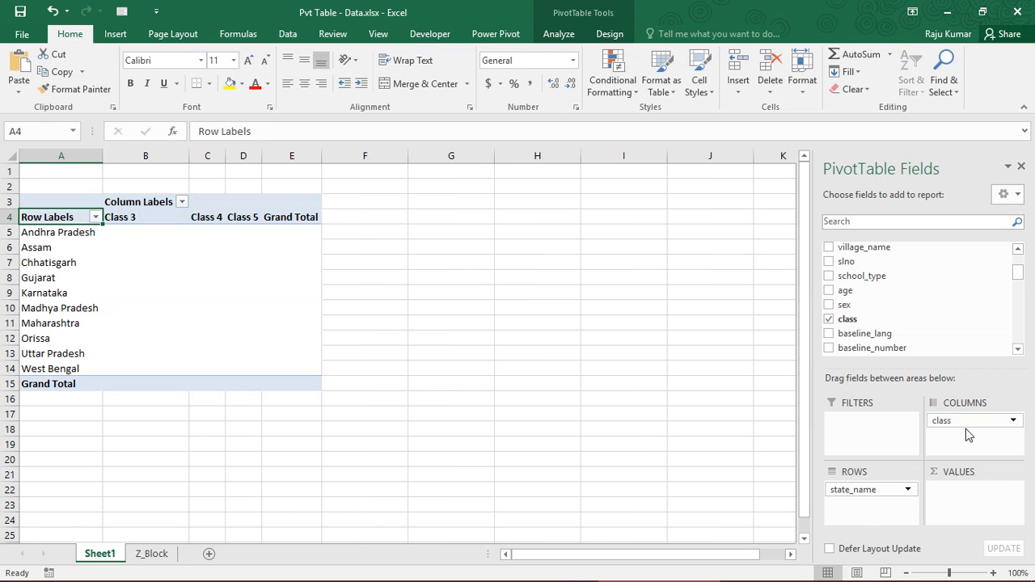
{"action": "left_click_drag", "start_coordinate": [135, 207], "coordinate": [248, 220]}
{"action": "left_click_drag", "start_coordinate": [53, 231], "coordinate": [71, 385]}
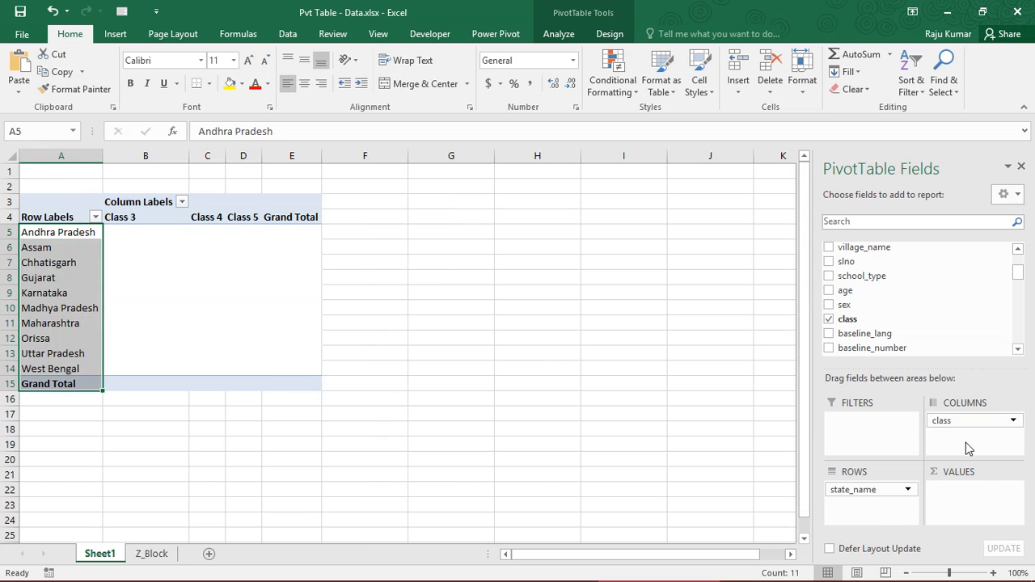
Nest class below state_name in Rows to inspect the classes under each state, and return class to Columns
{"action": "left_click_drag", "start_coordinate": [956, 421], "coordinate": [883, 525]}
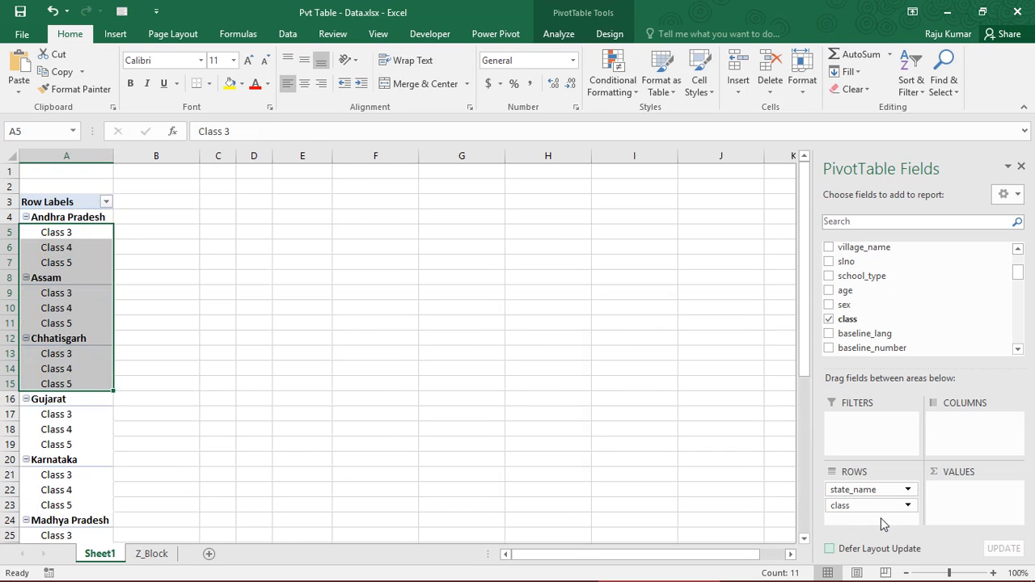
{"action": "left_click", "coordinate": [60, 219]}
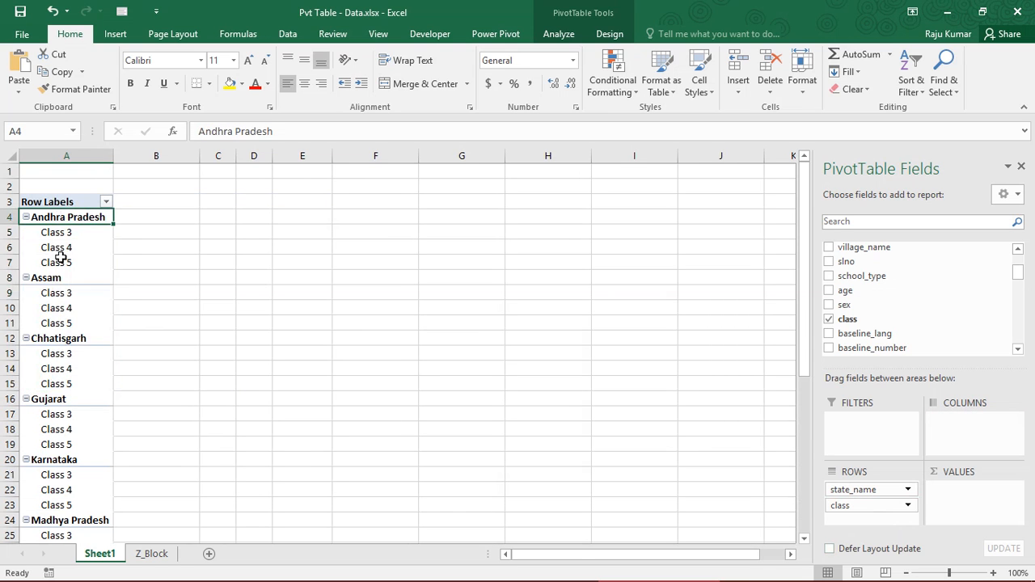
{"action": "left_click", "coordinate": [58, 280]}
{"action": "left_click_drag", "start_coordinate": [58, 227], "coordinate": [59, 315]}
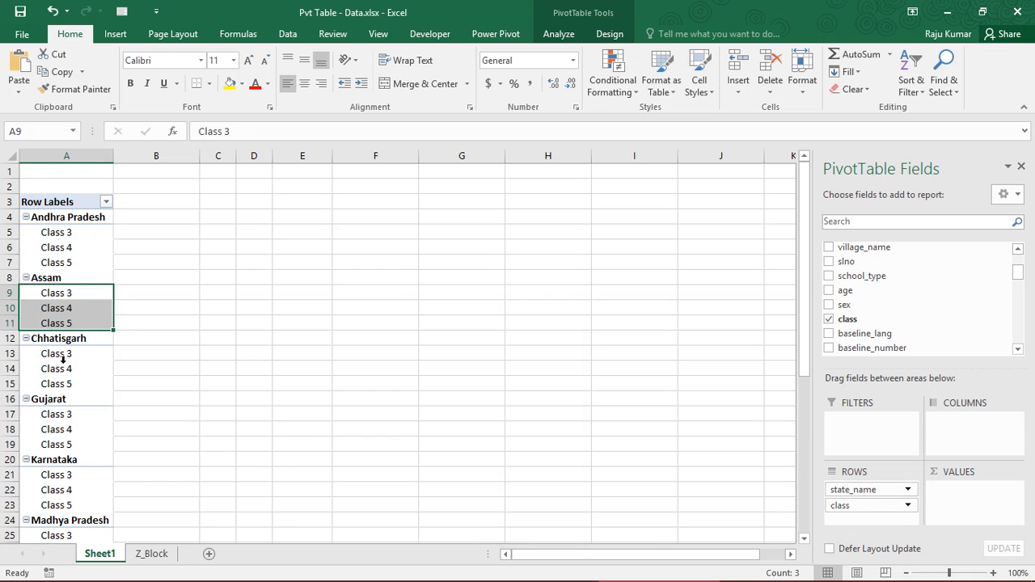
{"action": "left_click_drag", "start_coordinate": [58, 369], "coordinate": [67, 387]}
{"action": "left_click_drag", "start_coordinate": [851, 508], "coordinate": [972, 444]}
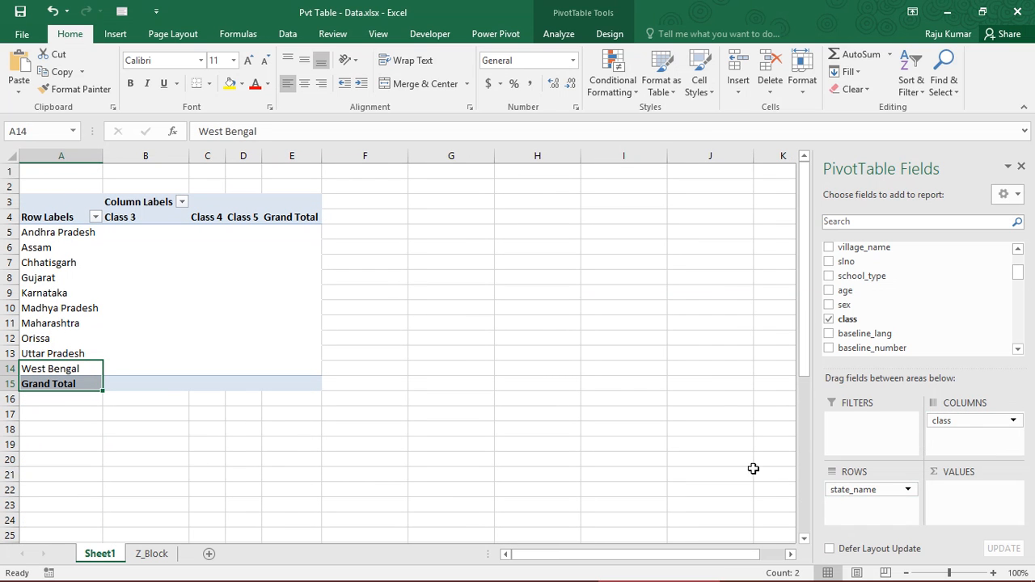
Remove state_name from the PivotTable and move class from Columns to Rows, selecting the Class 3 label
{"action": "left_click", "coordinate": [893, 495]}
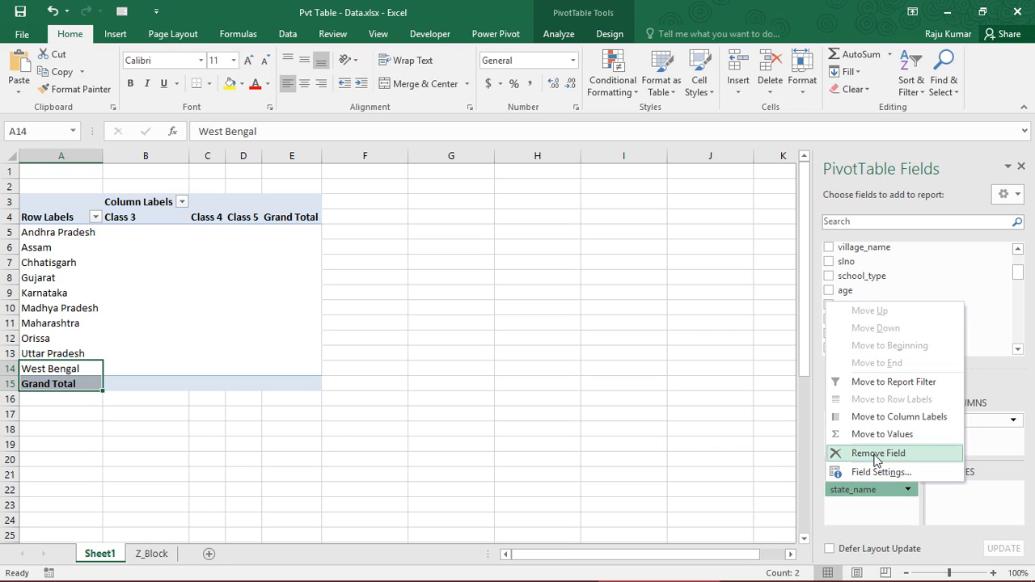
{"action": "left_click", "coordinate": [905, 455]}
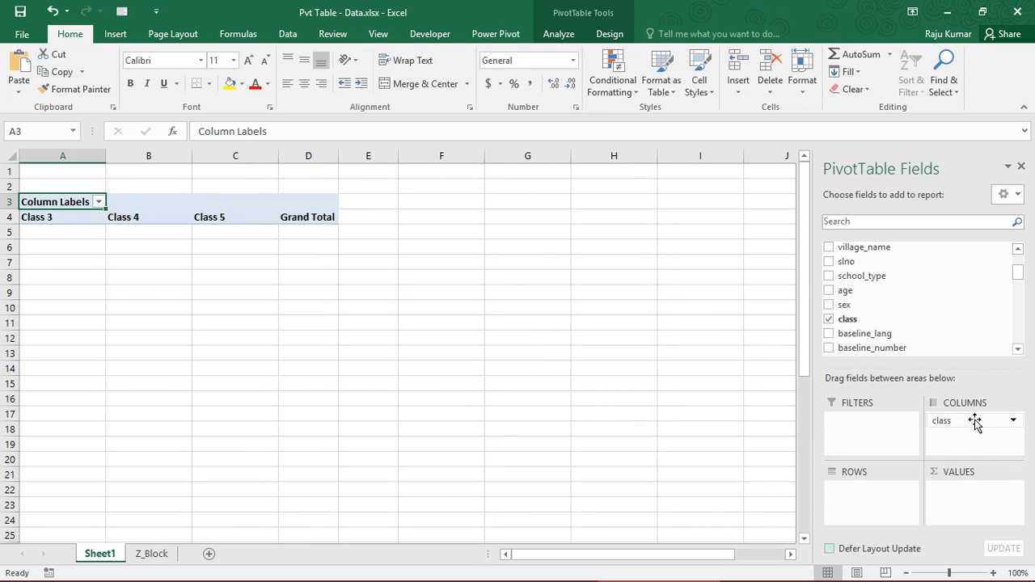
{"action": "left_click_drag", "start_coordinate": [943, 422], "coordinate": [904, 505]}
{"action": "left_click", "coordinate": [56, 233]}
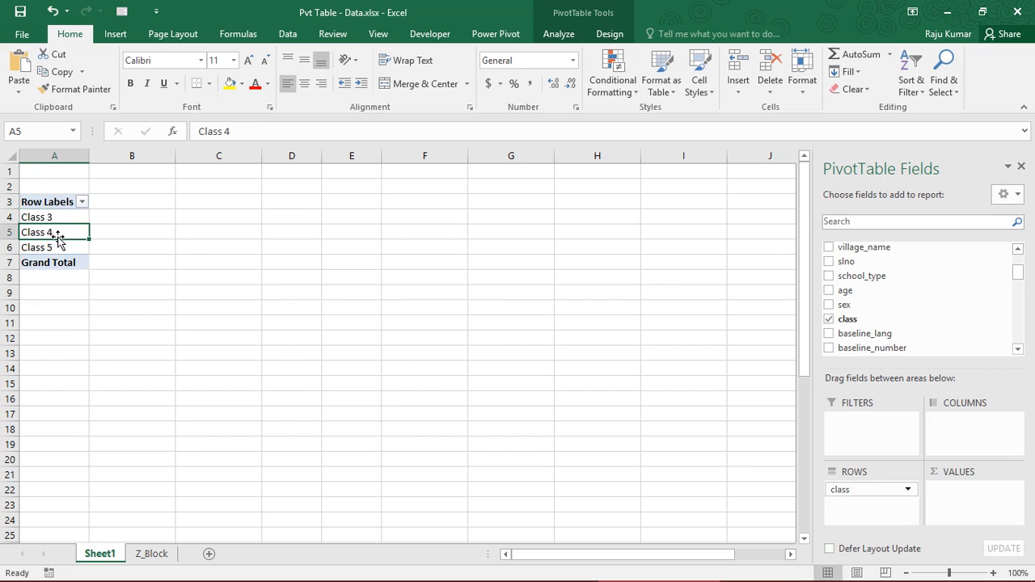
{"action": "left_click", "coordinate": [51, 207]}
{"action": "left_click", "coordinate": [48, 218]}
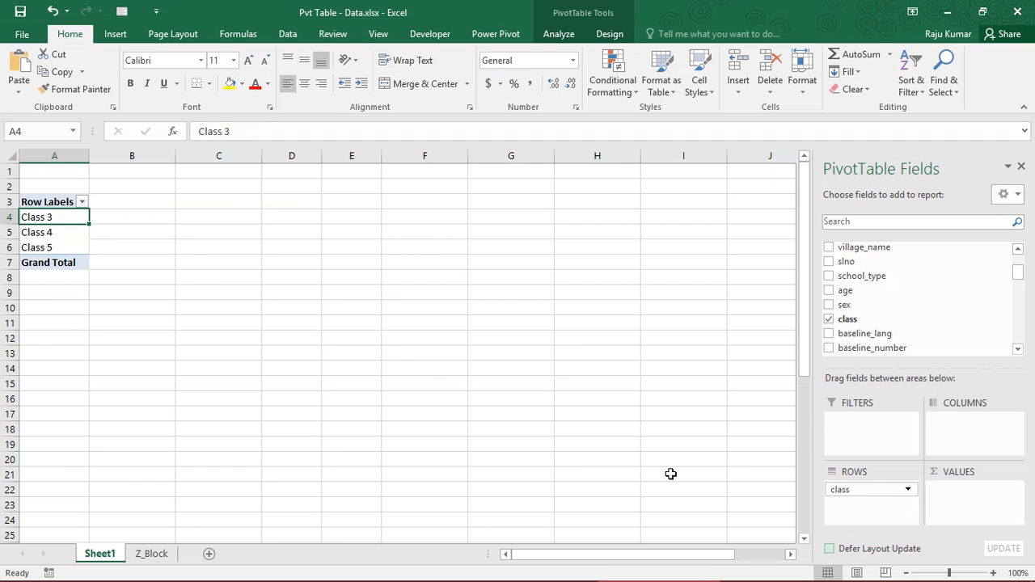
Select all school_id values in Z_Block from A2 down to the last data row
{"action": "left_click", "coordinate": [151, 554]}
{"action": "left_click", "coordinate": [363, 228]}
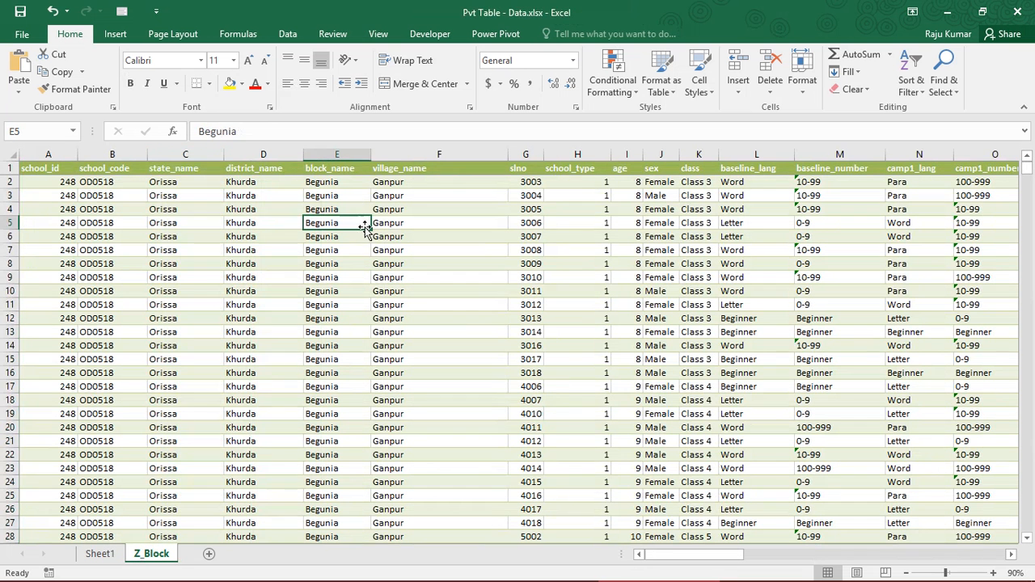
{"action": "key", "text": "ctrl+Up"}
{"action": "key", "text": "Left"}
{"action": "key", "text": "Home"}
{"action": "key", "text": "Down"}
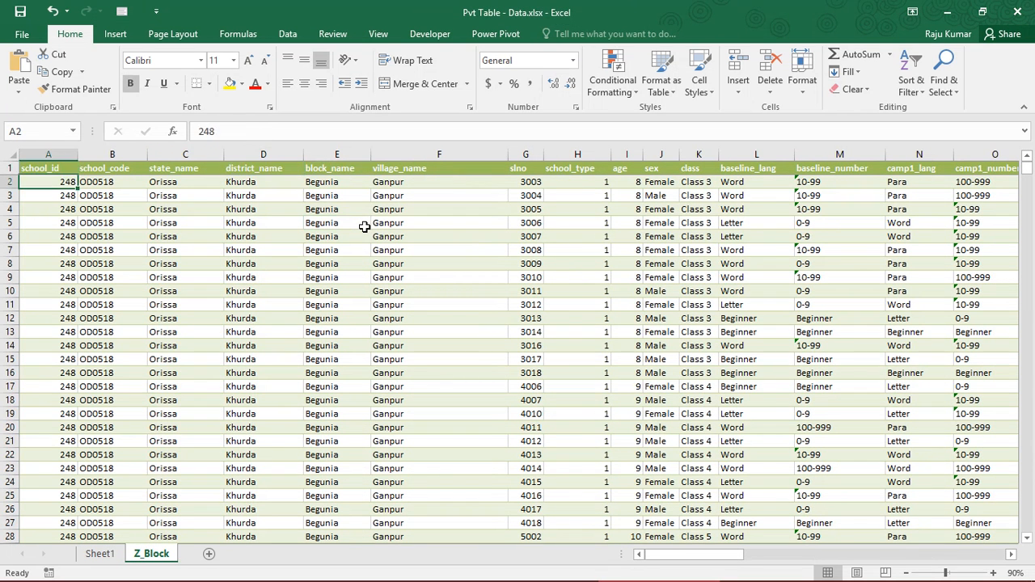
{"action": "key", "text": "ctrl+shift+Down"}
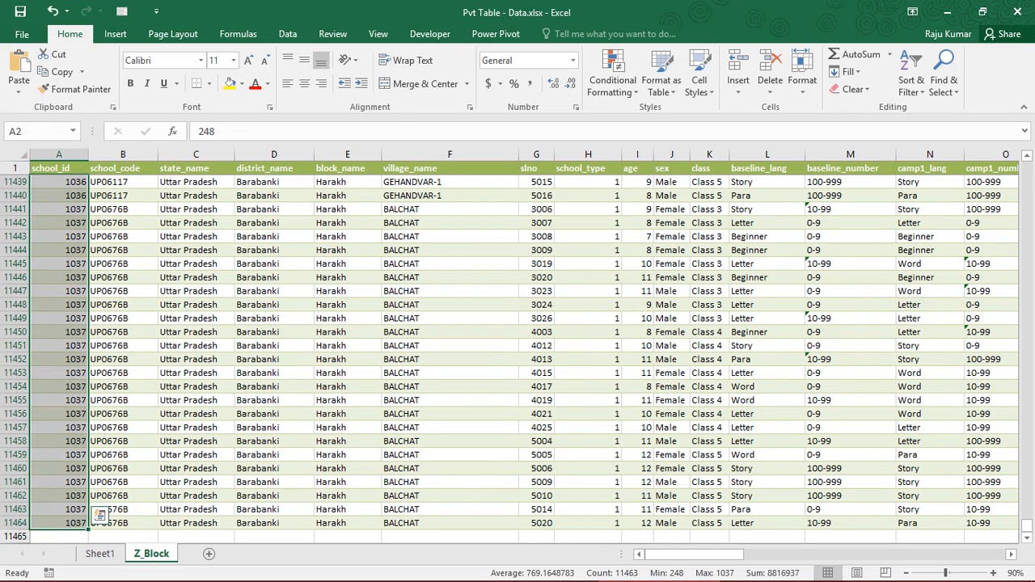
Switch to Sheet1 and check the Class 3 and Class 4 rows of the PivotTable and the cells beside them
{"action": "mouse_move", "coordinate": [629, 579]}
{"action": "left_click", "coordinate": [104, 558]}
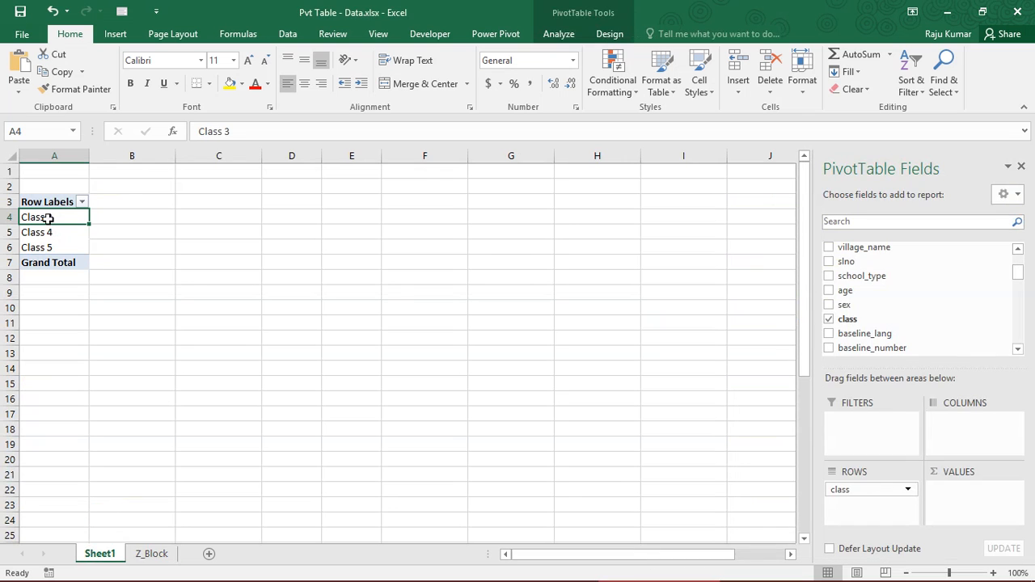
{"action": "left_click", "coordinate": [122, 213]}
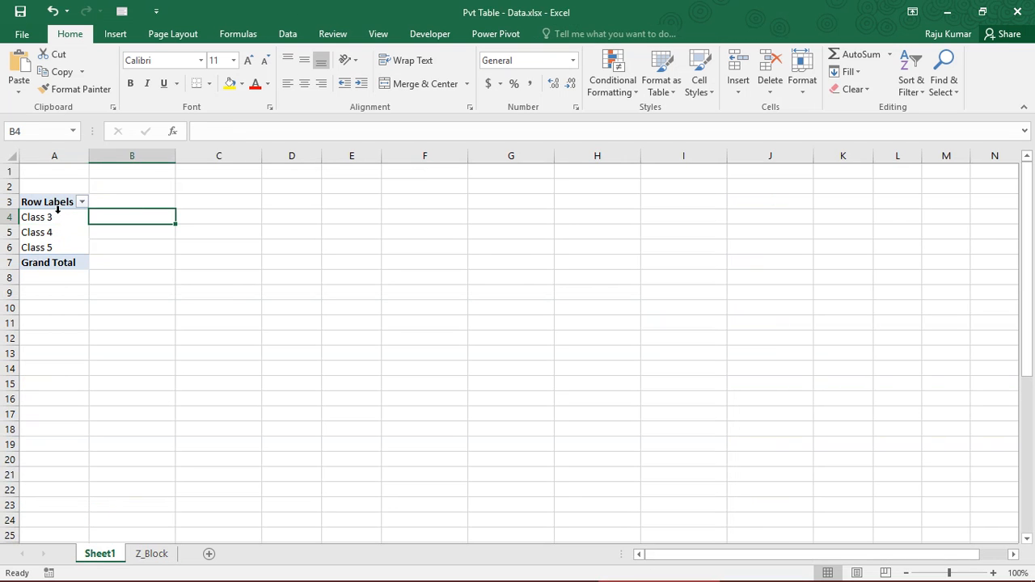
{"action": "left_click", "coordinate": [60, 231]}
{"action": "key", "text": "Right"}
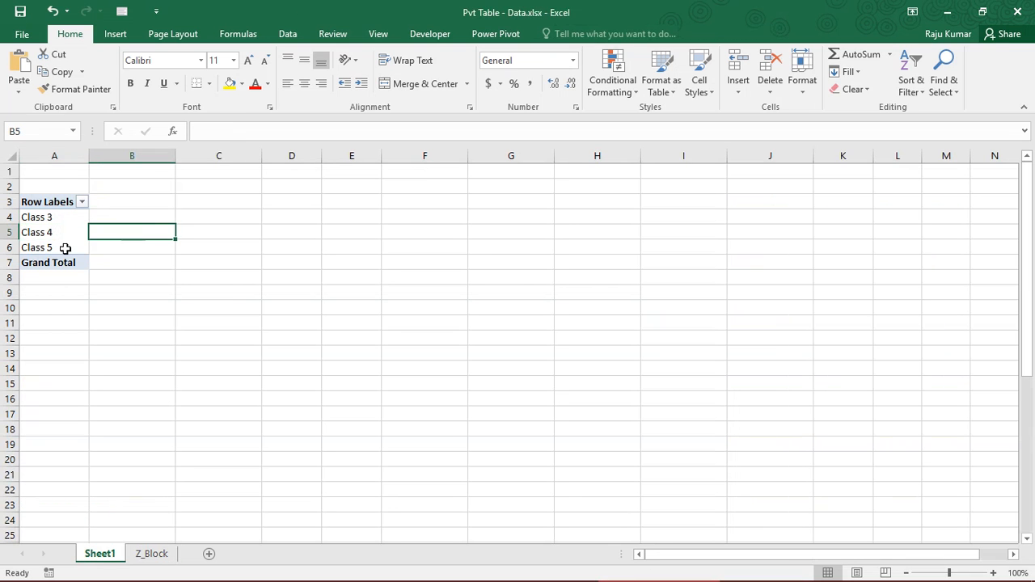
{"action": "left_click", "coordinate": [26, 232]}
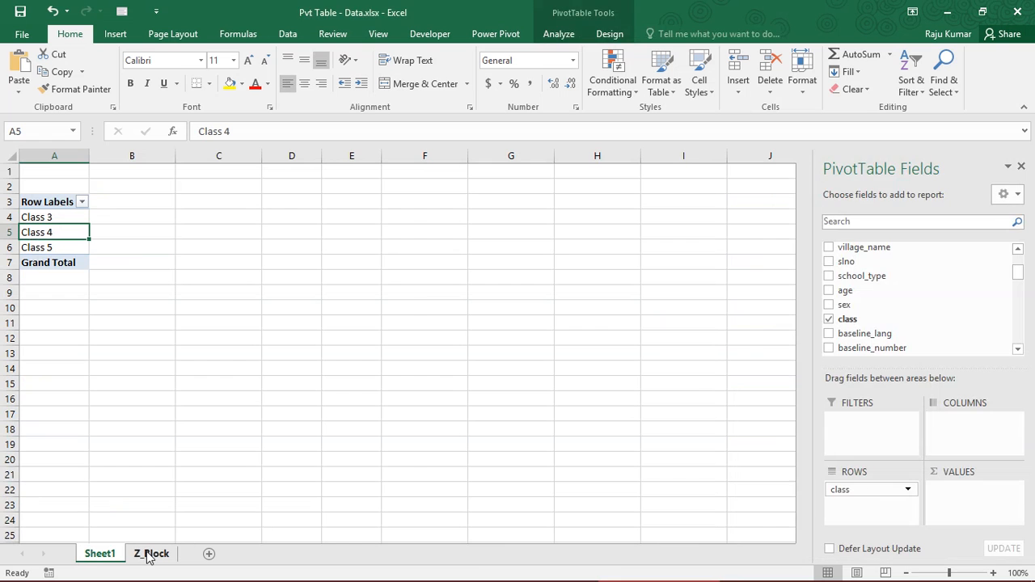
Return to the Z_Block data and go from the class column to the first slno value in cell G2
{"action": "left_click", "coordinate": [151, 553]}
{"action": "left_click", "coordinate": [589, 223]}
{"action": "left_click", "coordinate": [719, 182]}
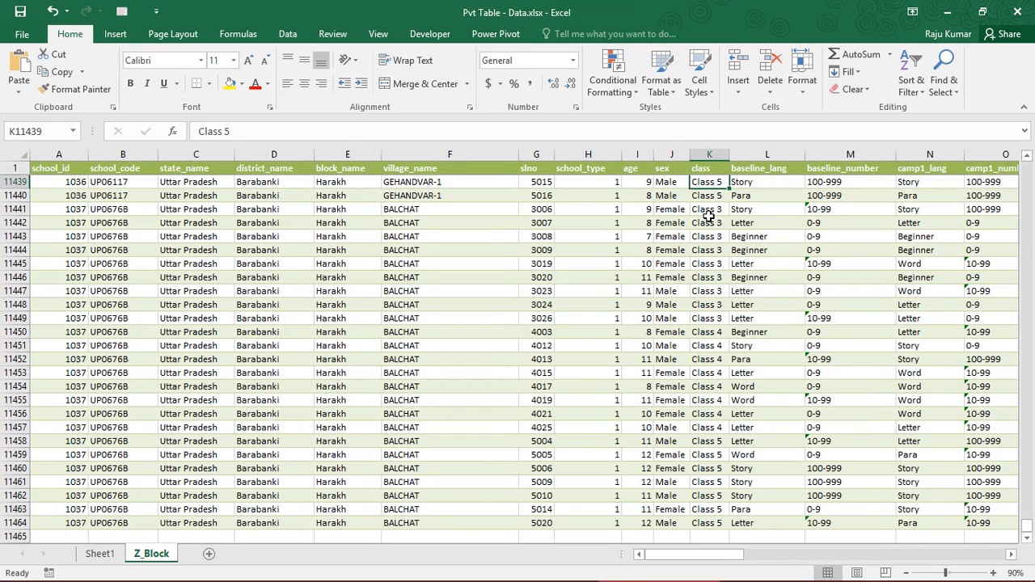
{"action": "left_click", "coordinate": [529, 181]}
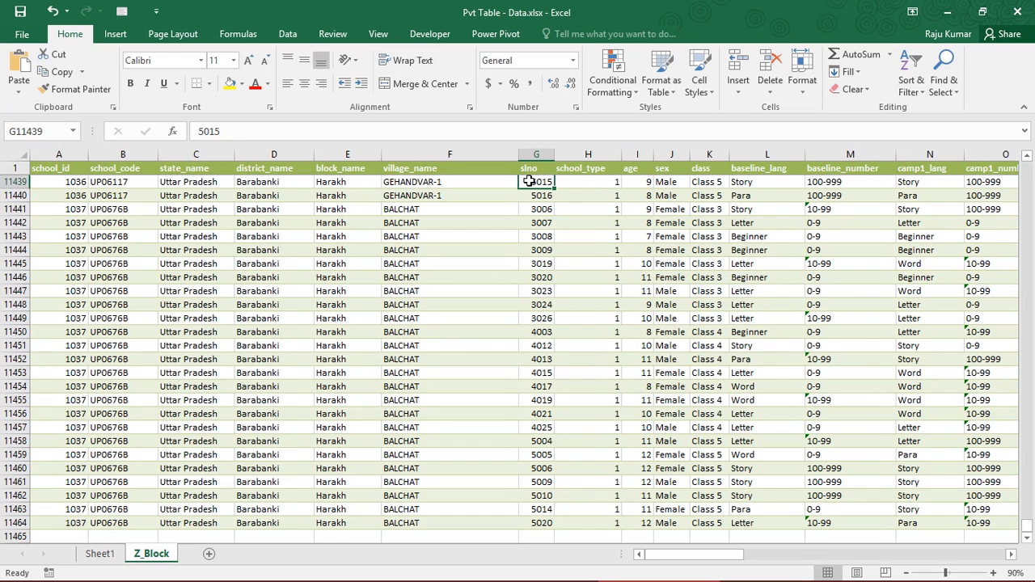
{"action": "key", "text": "ctrl+Up"}
{"action": "key", "text": "Down"}
{"action": "key", "text": "Down"}
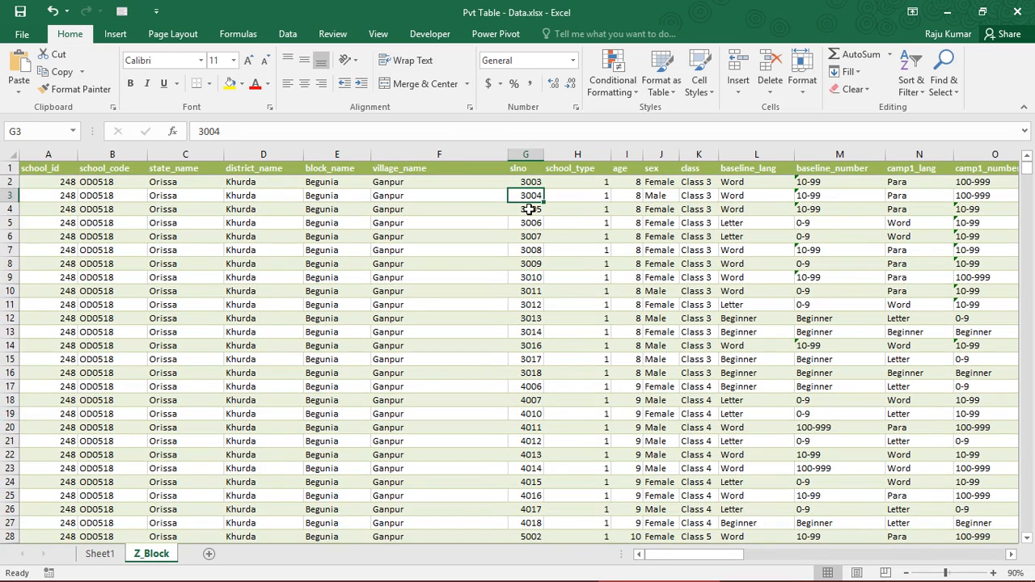
{"action": "left_click", "coordinate": [529, 179]}
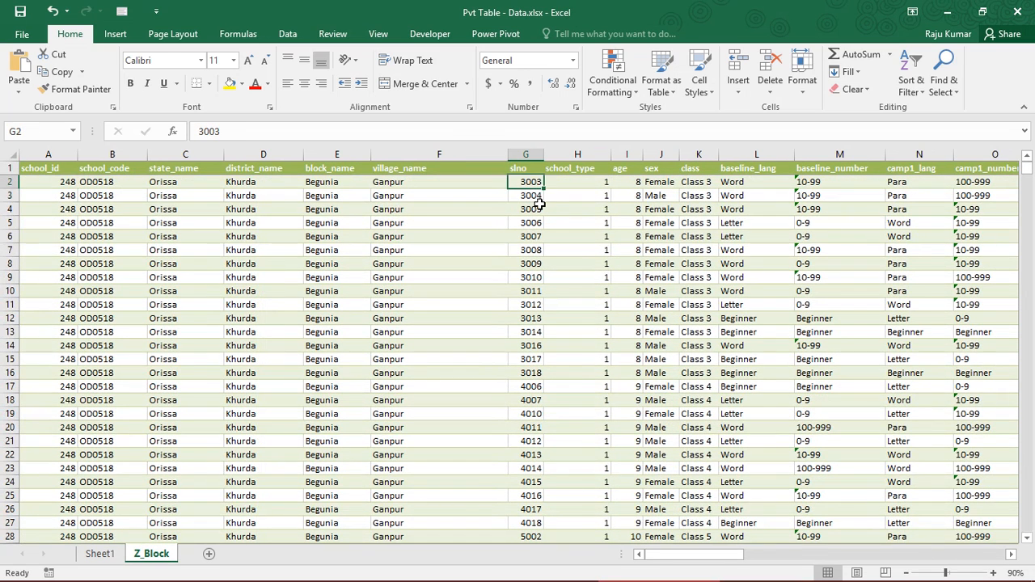
Examine the slno values in the first Z_Block rows together with the neighbouring school_type, age and sex entries, ending on G2
{"action": "key", "text": "Down"}
{"action": "key", "text": "Up"}
{"action": "key", "text": "Down"}
{"action": "key", "text": "Down"}
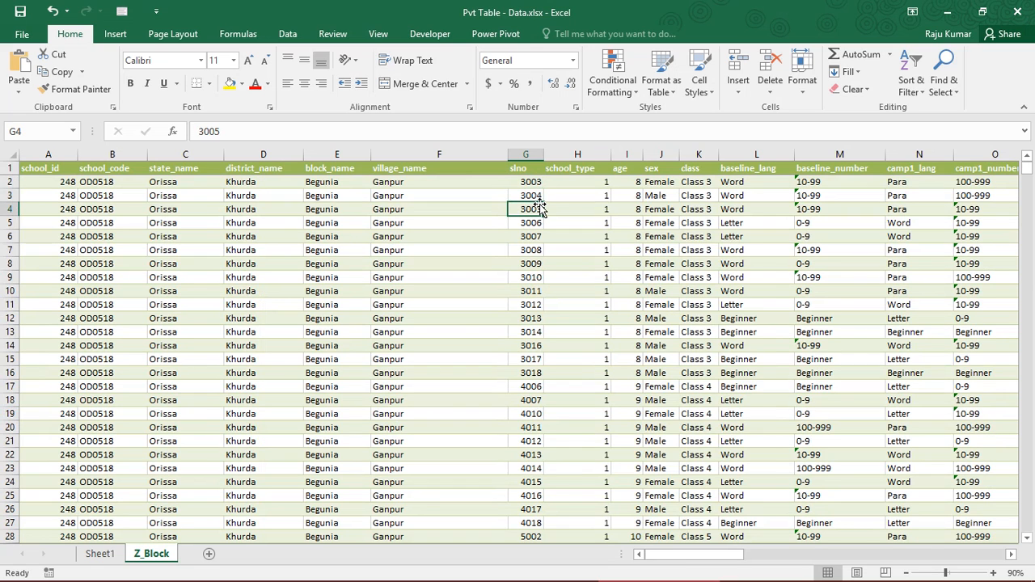
{"action": "key", "text": "Down"}
{"action": "key", "text": "Down"}
{"action": "key", "text": "Down"}
{"action": "key", "text": "Up"}
{"action": "key", "text": "Up"}
{"action": "key", "text": "Up"}
{"action": "key", "text": "Up"}
{"action": "key", "text": "Right"}
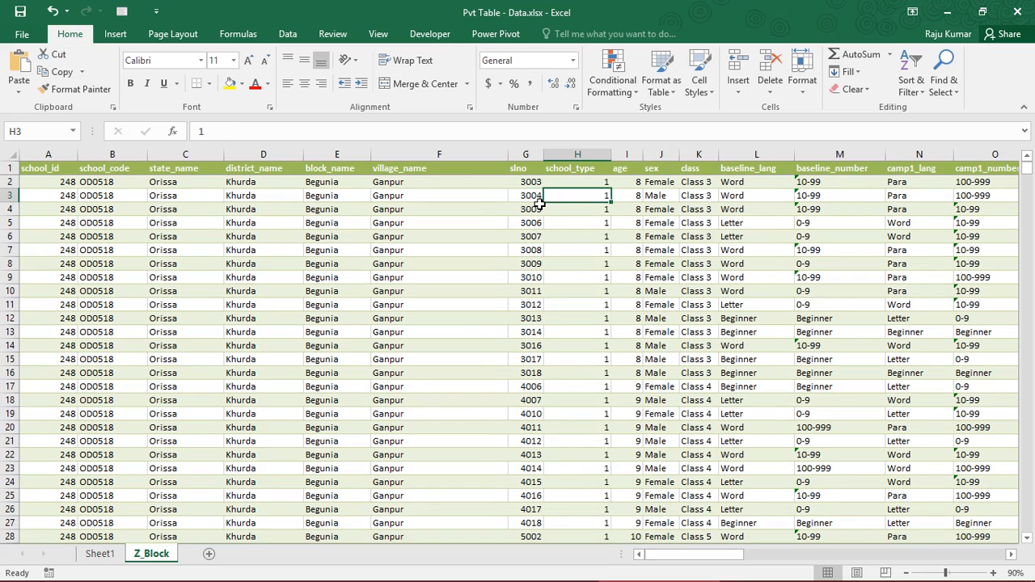
{"action": "key", "text": "Right"}
{"action": "key", "text": "Right"}
{"action": "key", "text": "Right"}
{"action": "key", "text": "Up"}
{"action": "key", "text": "Left"}
{"action": "key", "text": "Left"}
{"action": "key", "text": "Left"}
{"action": "key", "text": "Left"}
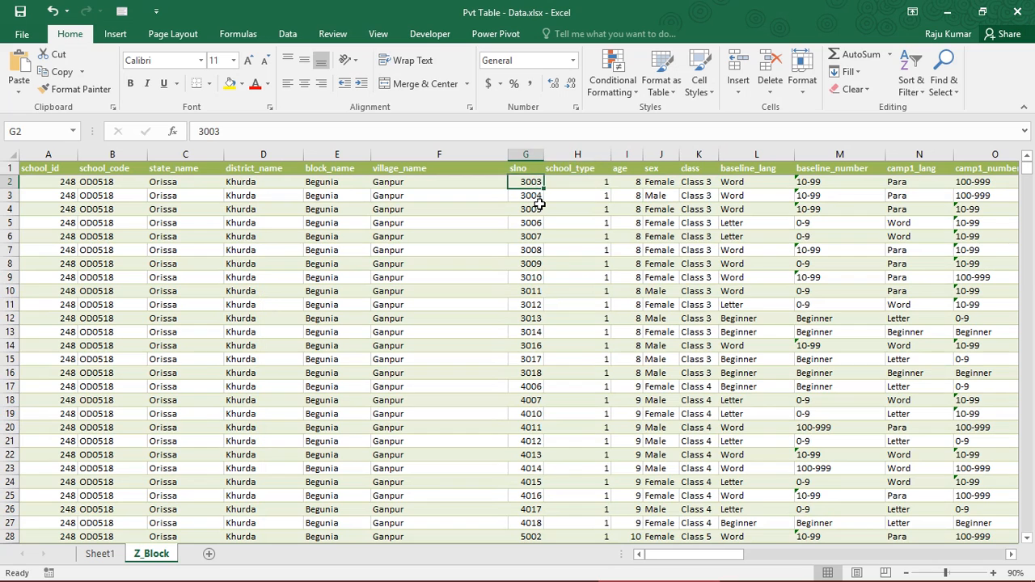
{"action": "key", "text": "Right"}
{"action": "key", "text": "Right"}
{"action": "key", "text": "Left"}
{"action": "key", "text": "Left"}
{"action": "key", "text": "Down"}
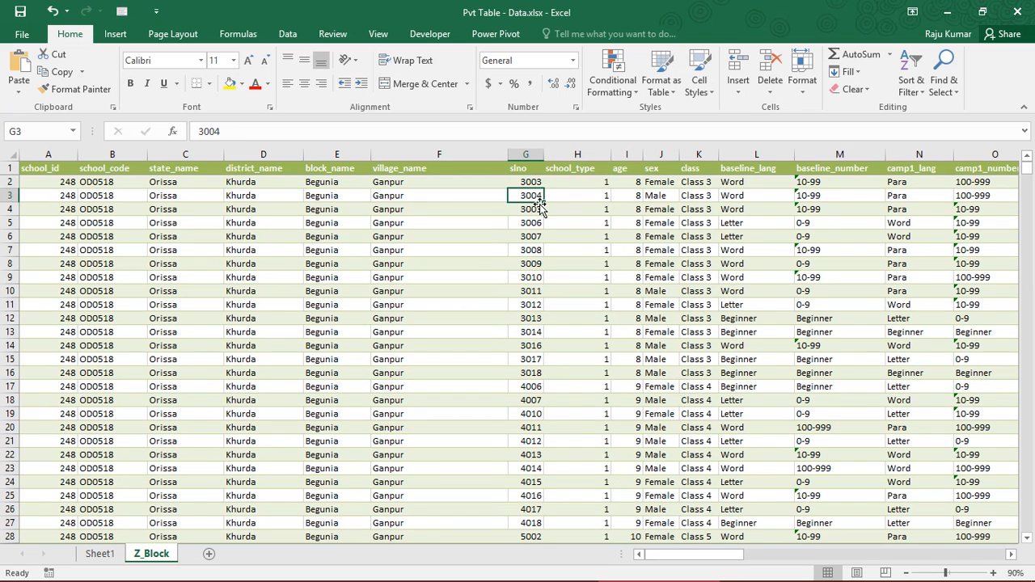
{"action": "key", "text": "Down"}
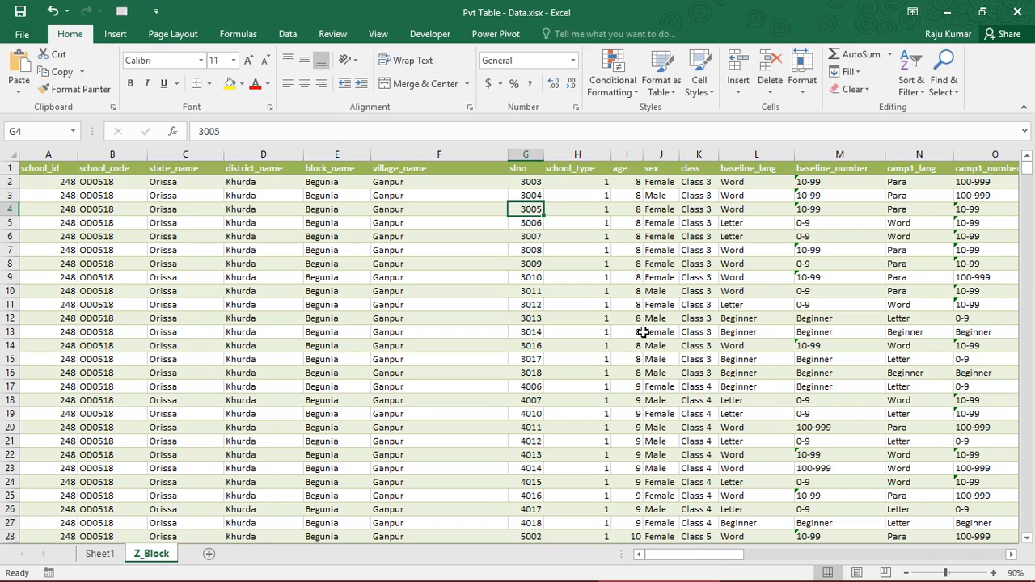
{"action": "key", "text": "Down"}
{"action": "key", "text": "Up"}
{"action": "left_click", "coordinate": [539, 182]}
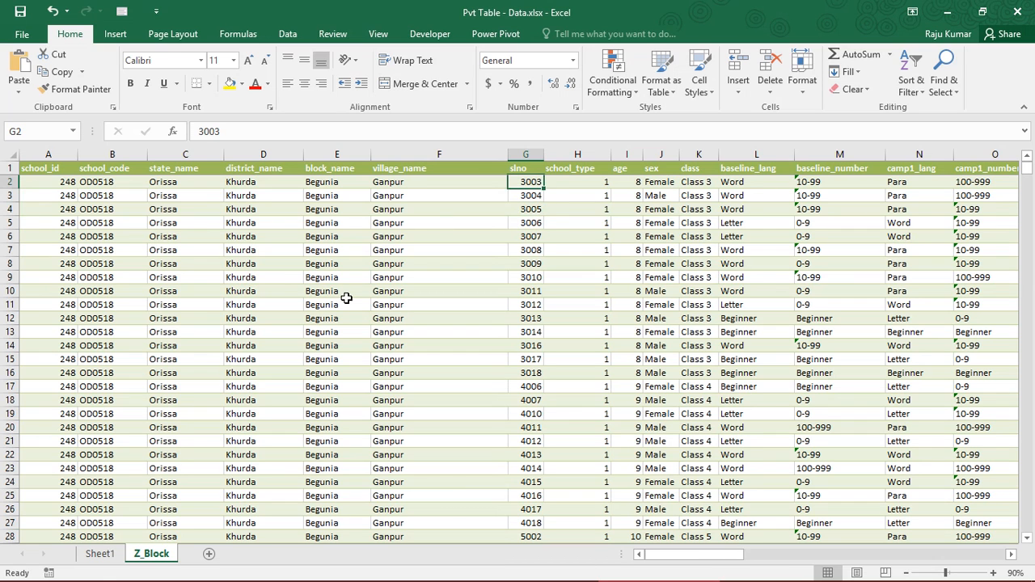
Add the slno field to the Columns area of the Sheet1 PivotTable and move it from there to Values
{"action": "left_click", "coordinate": [100, 554]}
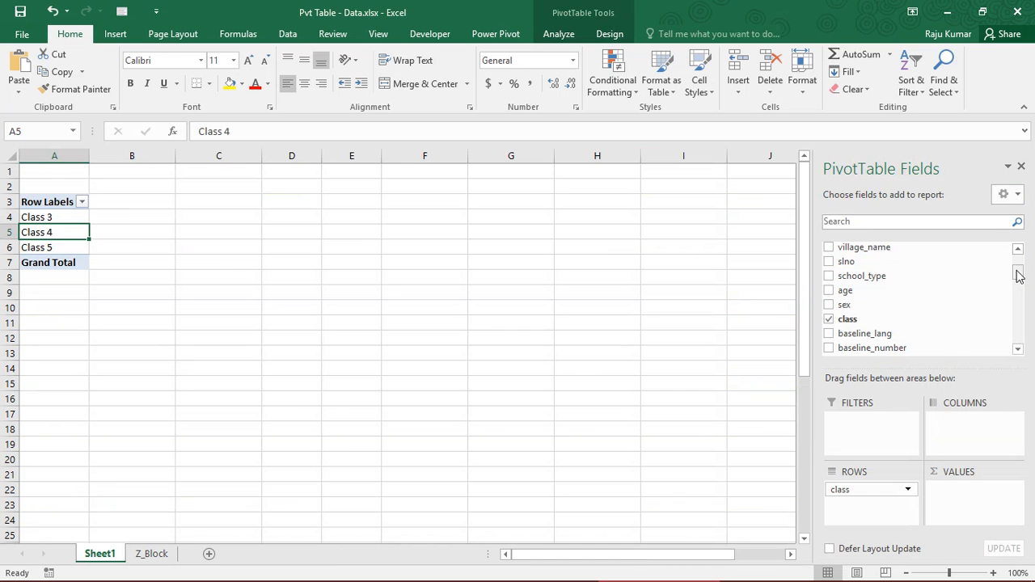
{"action": "left_click_drag", "start_coordinate": [1019, 276], "coordinate": [1017, 265]}
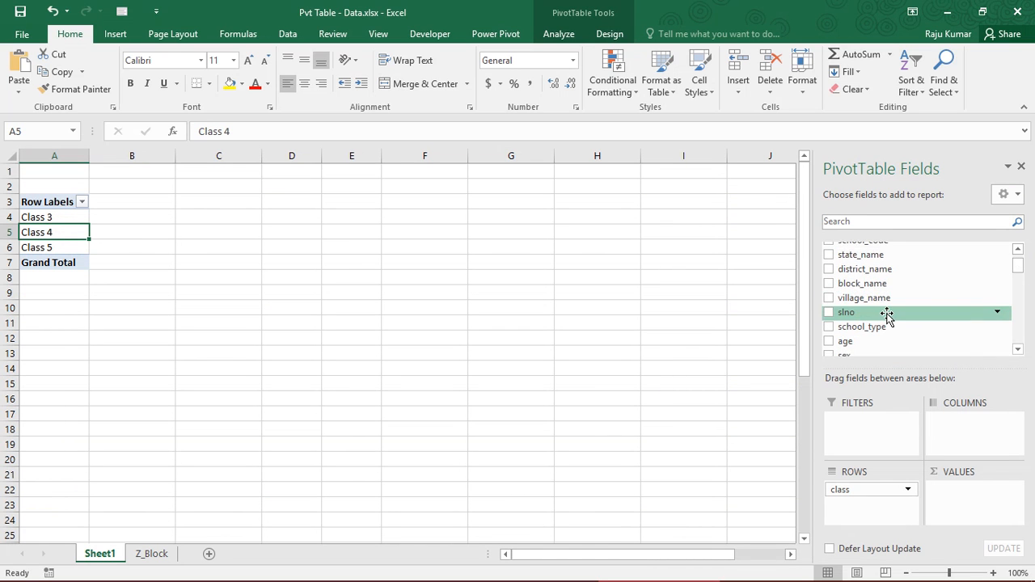
{"action": "left_click_drag", "start_coordinate": [887, 315], "coordinate": [962, 445]}
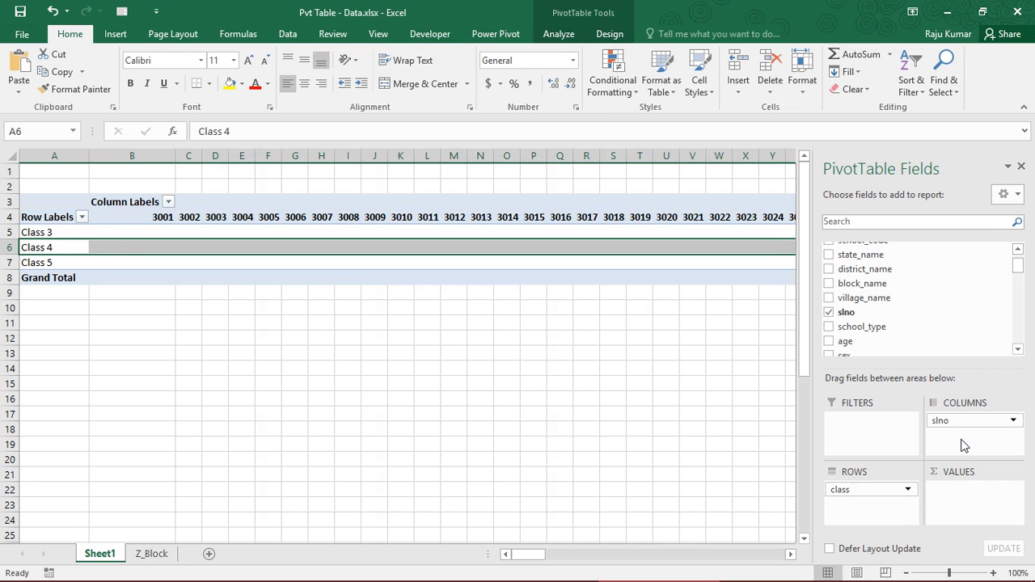
{"action": "left_click", "coordinate": [159, 211]}
{"action": "left_click", "coordinate": [241, 229]}
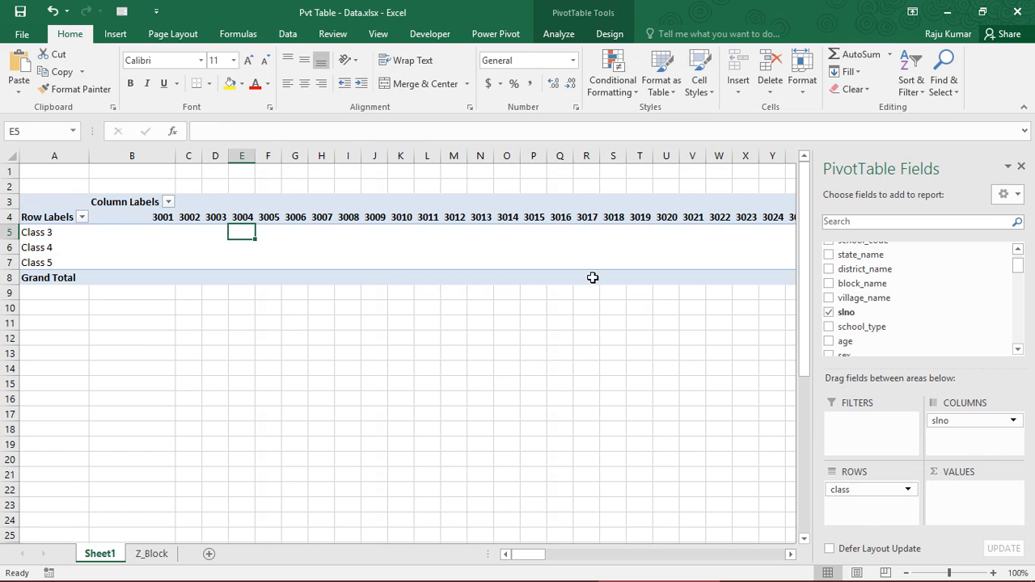
{"action": "left_click_drag", "start_coordinate": [978, 421], "coordinate": [971, 492]}
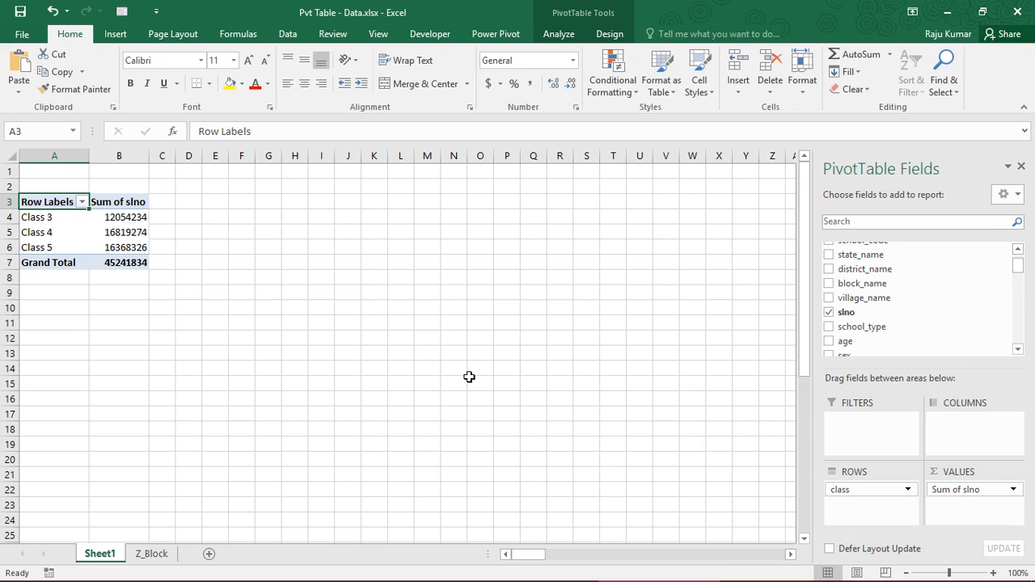
{"action": "left_click_drag", "start_coordinate": [118, 219], "coordinate": [120, 220]}
Inspect the class and slno entries in the first rows of Z_Block, including the slno range G2 to G9
{"action": "left_click", "coordinate": [159, 559]}
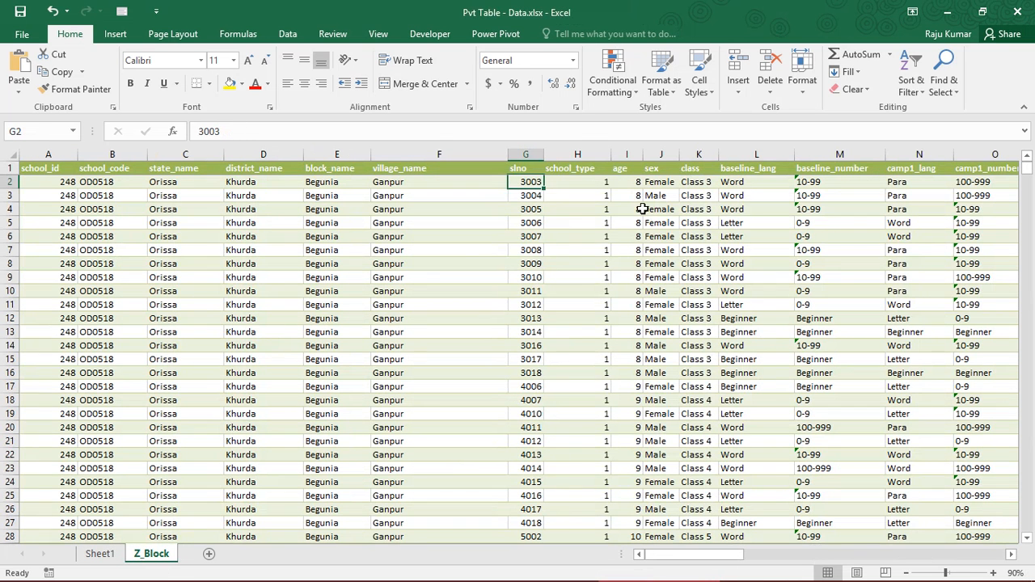
{"action": "left_click", "coordinate": [697, 182]}
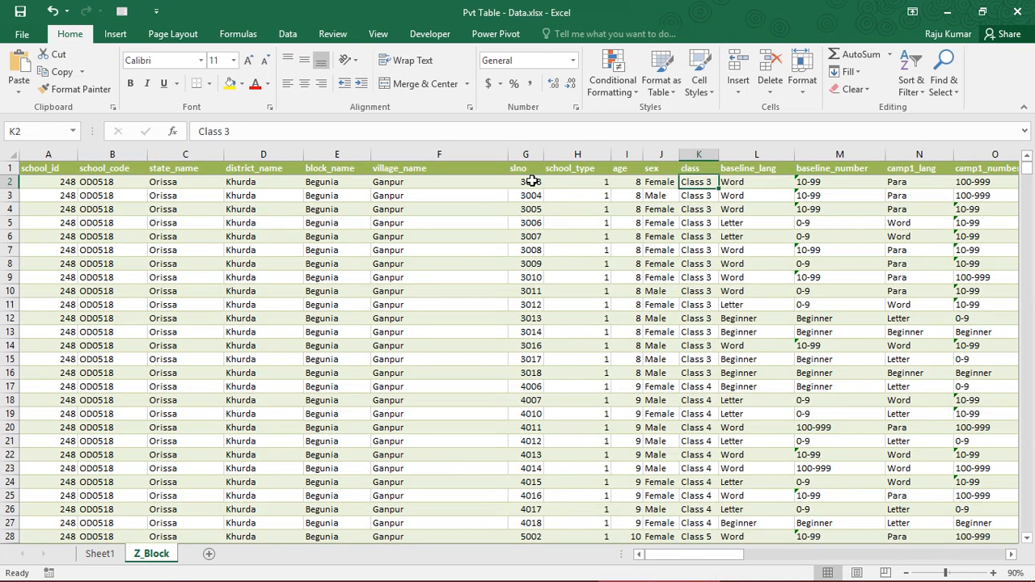
{"action": "left_click", "coordinate": [529, 181]}
{"action": "left_click", "coordinate": [529, 199]}
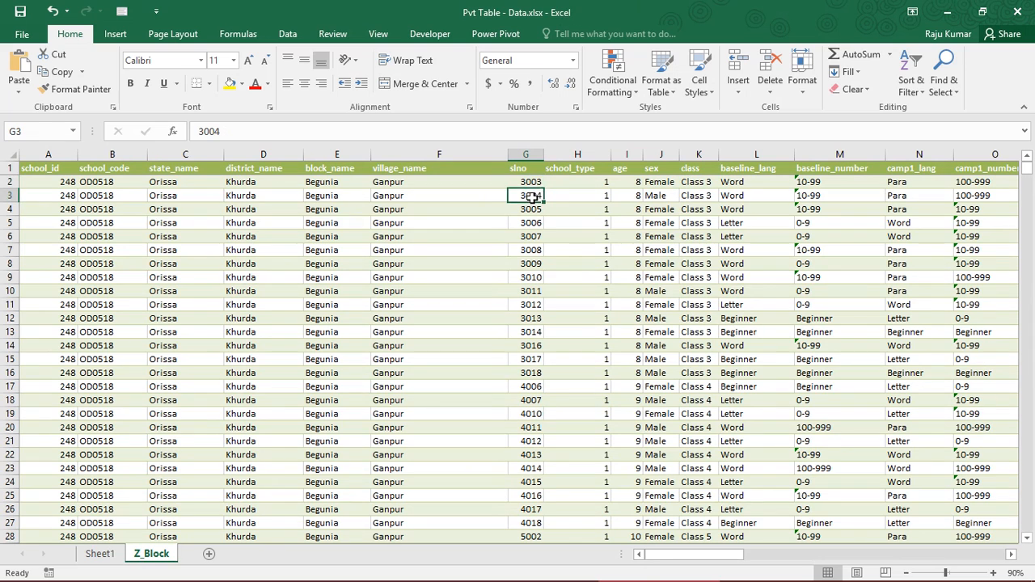
{"action": "left_click_drag", "start_coordinate": [530, 181], "coordinate": [532, 277]}
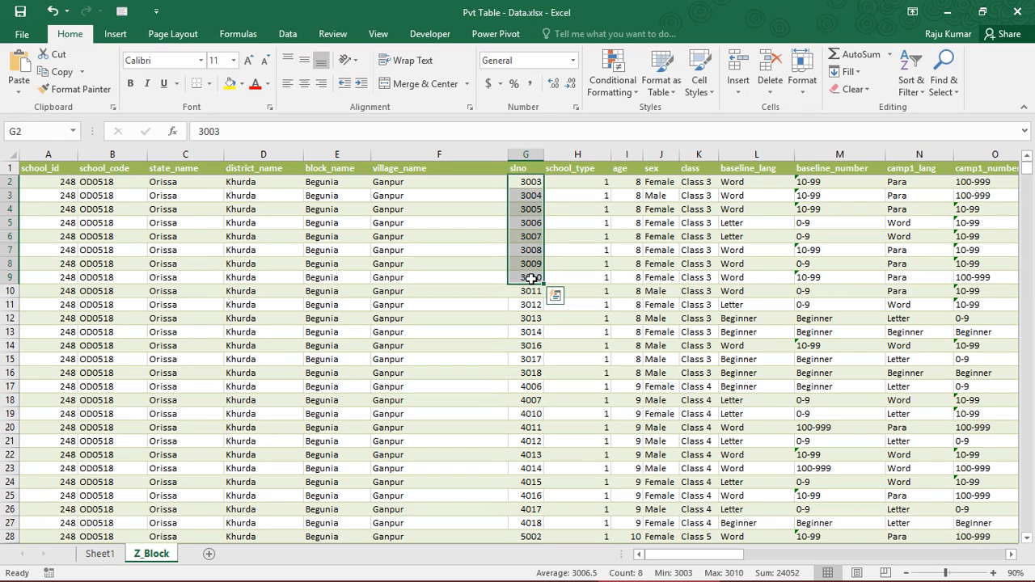
{"action": "left_click", "coordinate": [529, 182]}
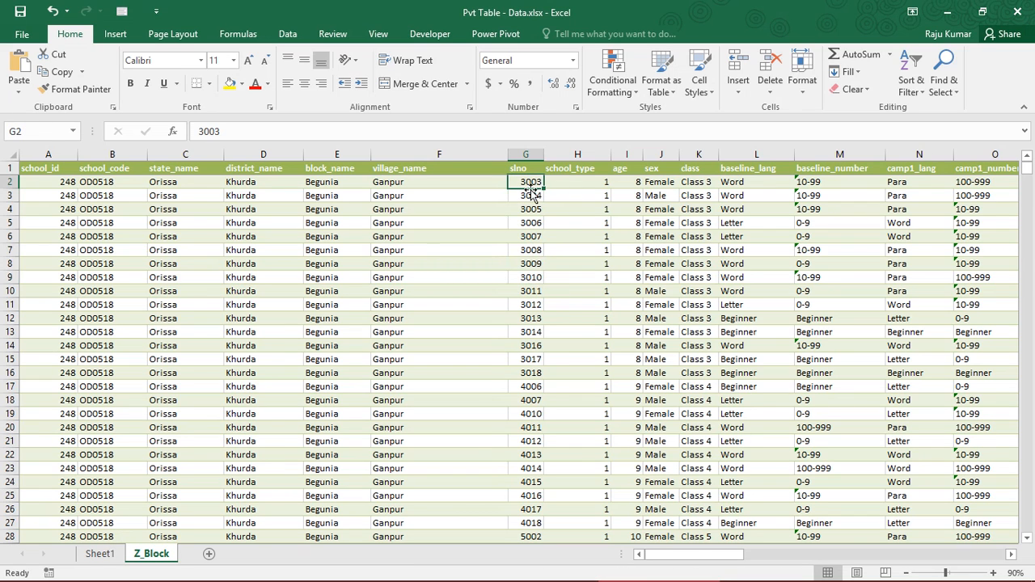
{"action": "left_click", "coordinate": [528, 198]}
{"action": "left_click", "coordinate": [528, 209]}
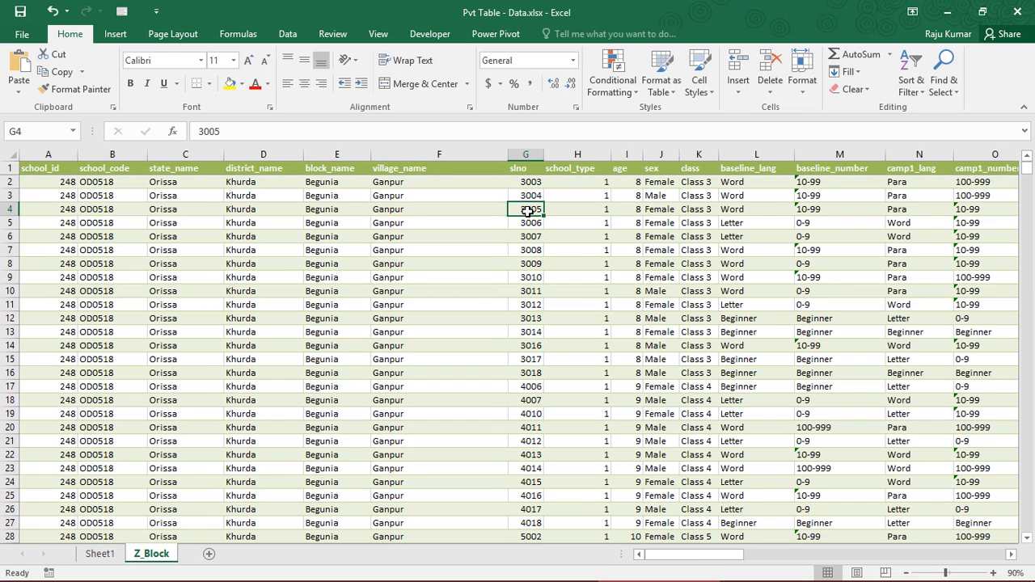
Change the calculation of the slno value field in the Sheet1 PivotTable to Count
{"action": "left_click", "coordinate": [99, 553]}
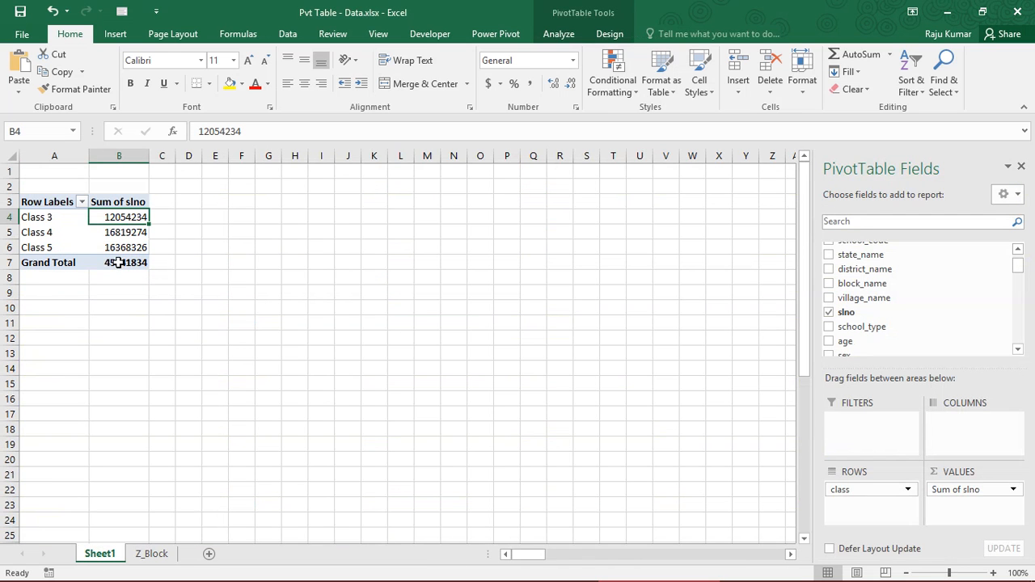
{"action": "left_click", "coordinate": [127, 235]}
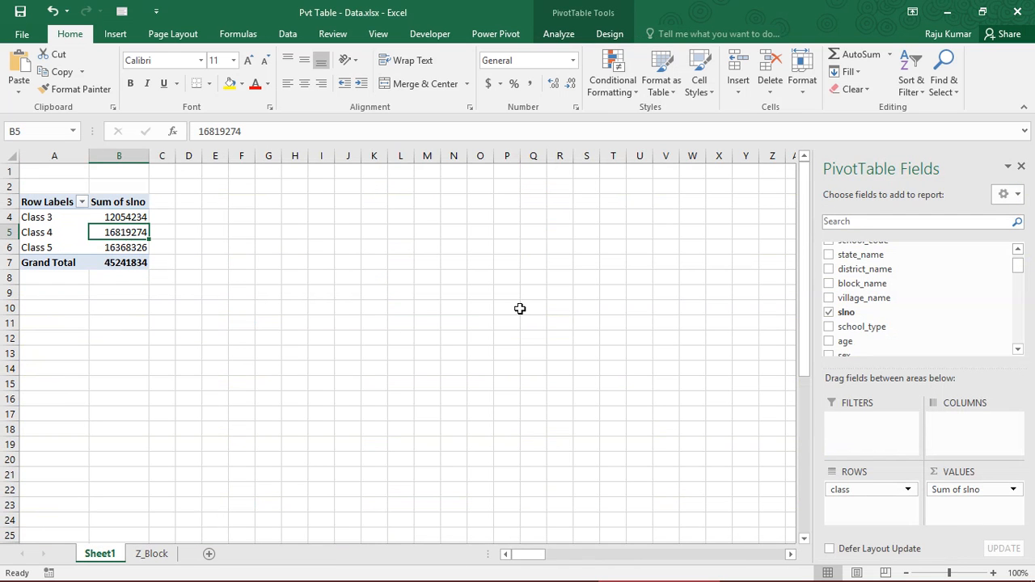
{"action": "left_click", "coordinate": [988, 492]}
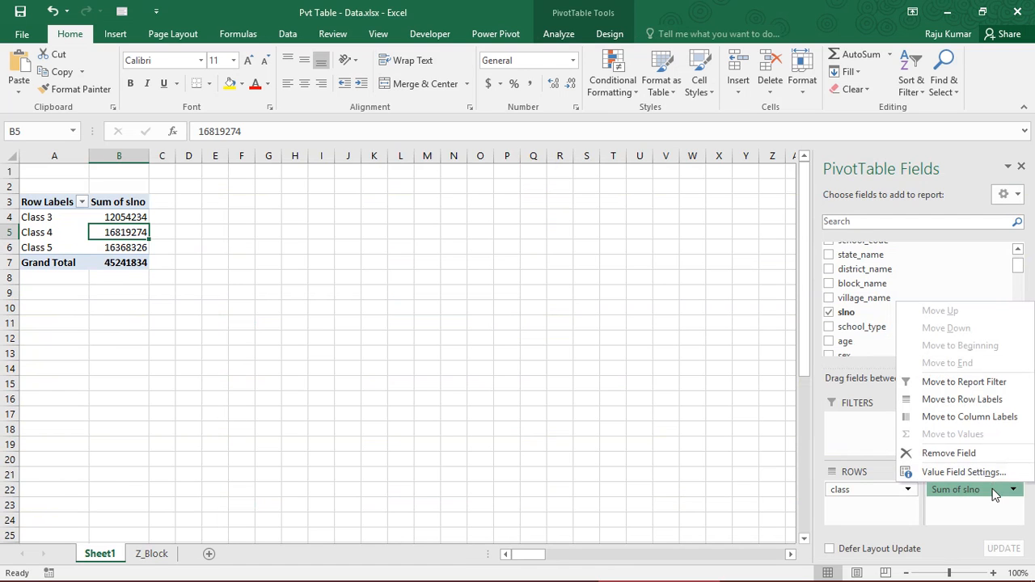
{"action": "left_click", "coordinate": [963, 474]}
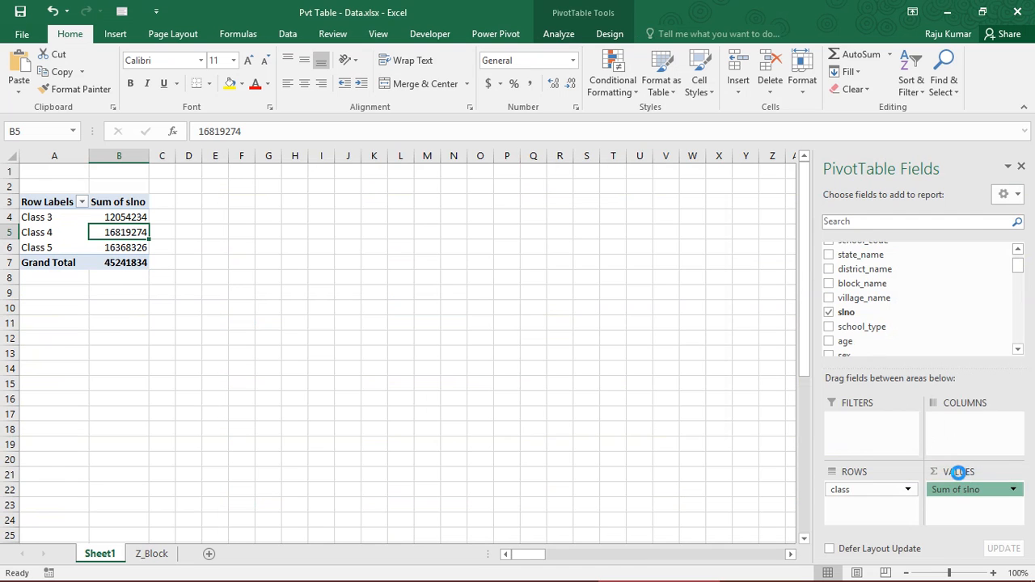
{"action": "left_click", "coordinate": [474, 342]}
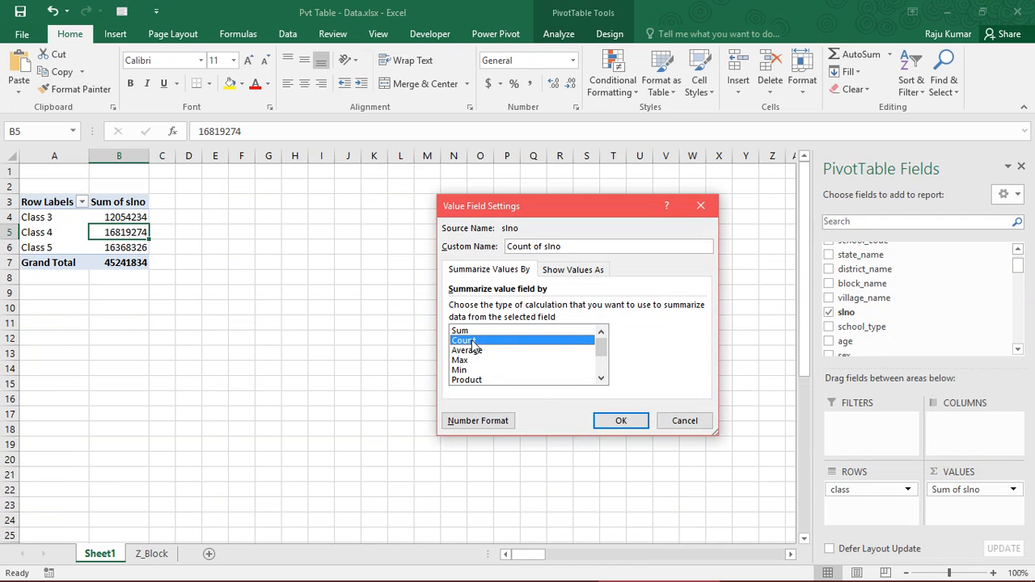
{"action": "left_click", "coordinate": [623, 424]}
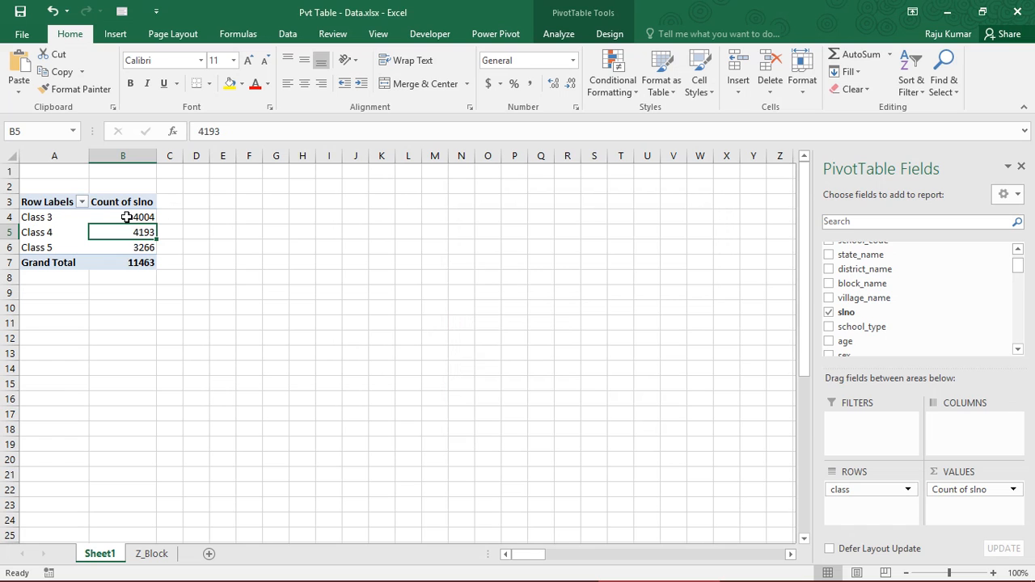
Check the slno counts for Class 3 and Class 4, and go to cell A1 of Z_Block
{"action": "left_click", "coordinate": [142, 216]}
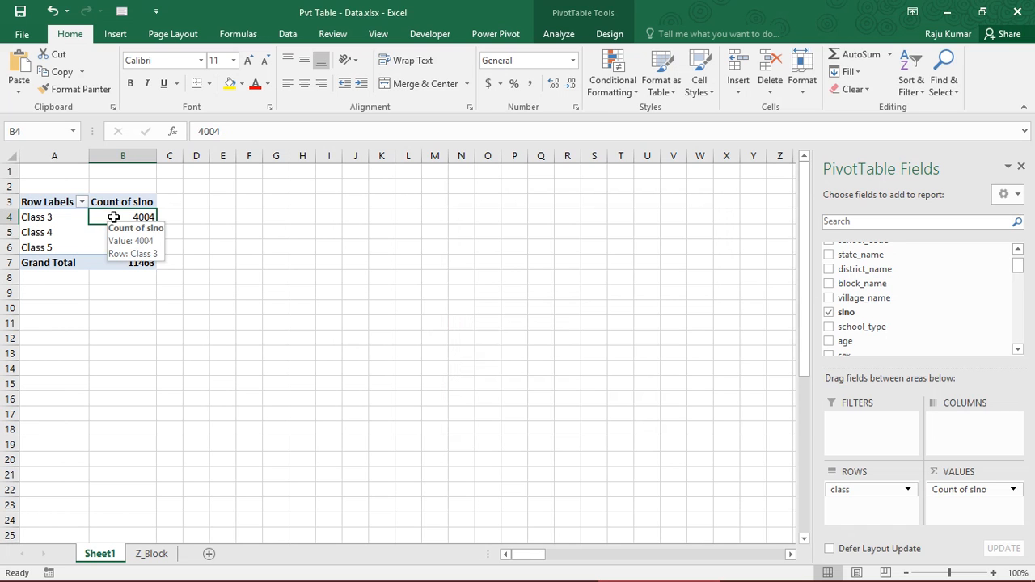
{"action": "left_click", "coordinate": [128, 234]}
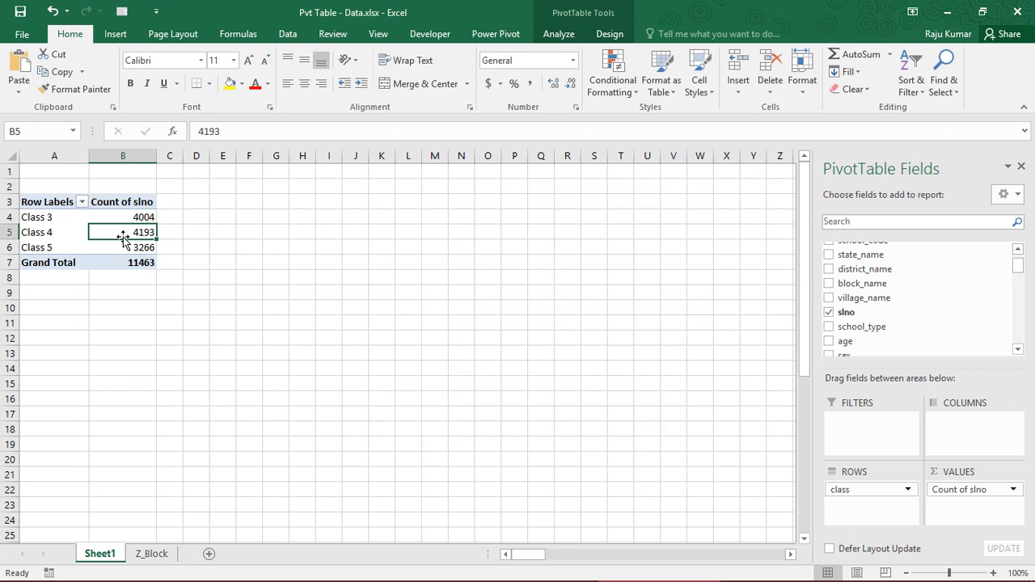
{"action": "left_click", "coordinate": [153, 555]}
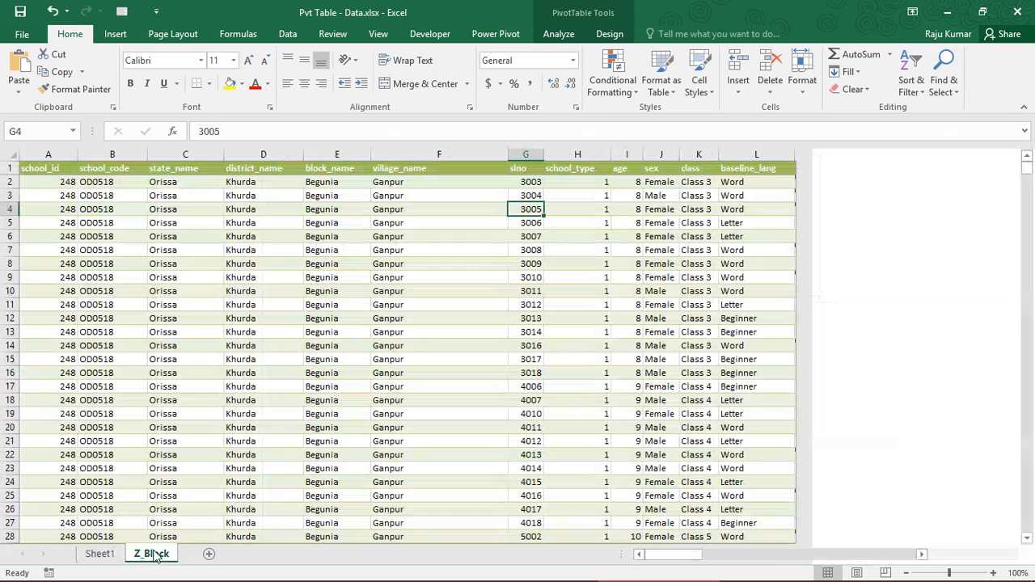
{"action": "key", "text": "ctrl+Home"}
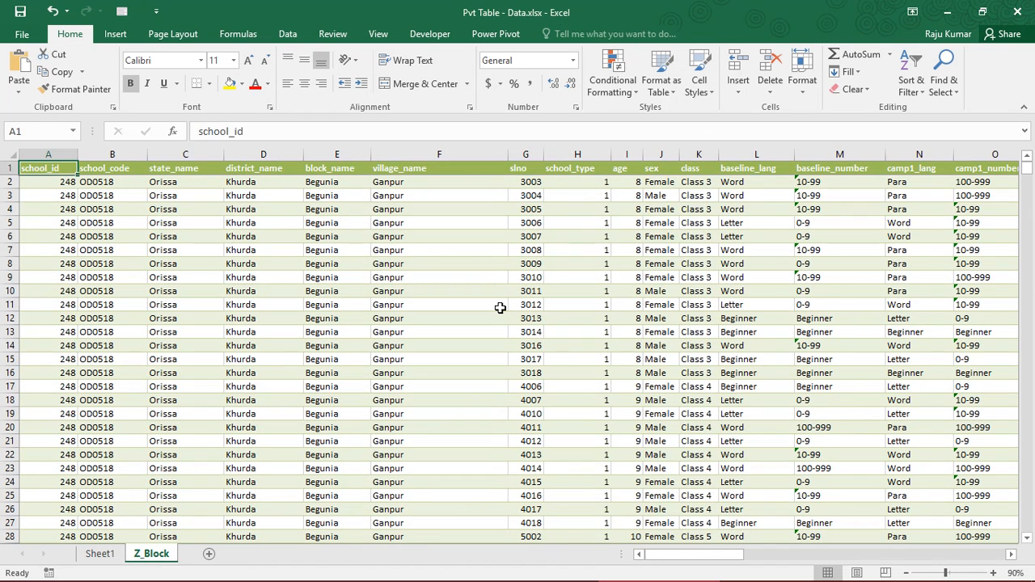
Turn on filters for the whole Z_Block header row, from school_id to Attendance Range, and return to cell A1
{"action": "key", "text": "ctrl+shift+Right"}
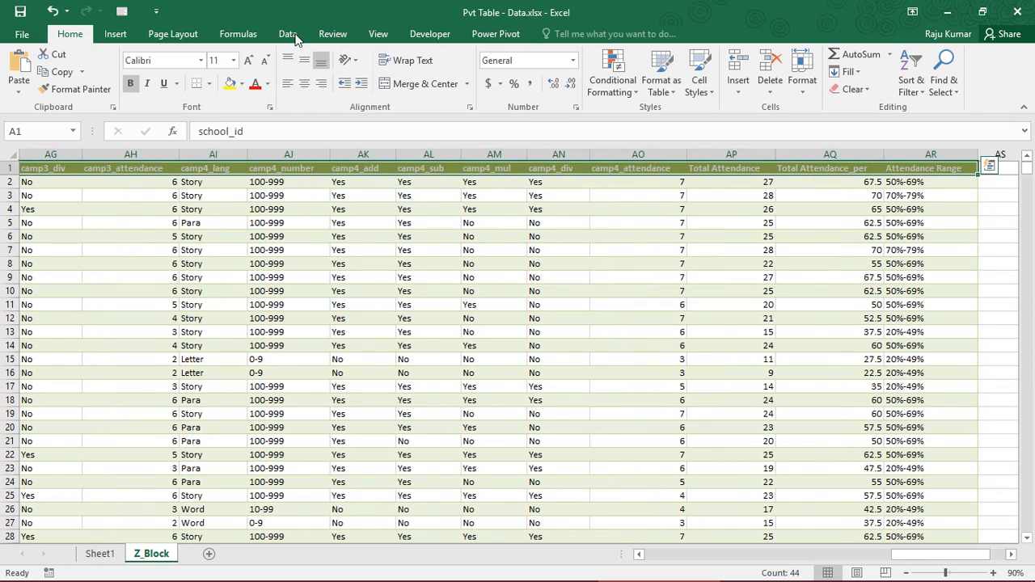
{"action": "left_click", "coordinate": [293, 37]}
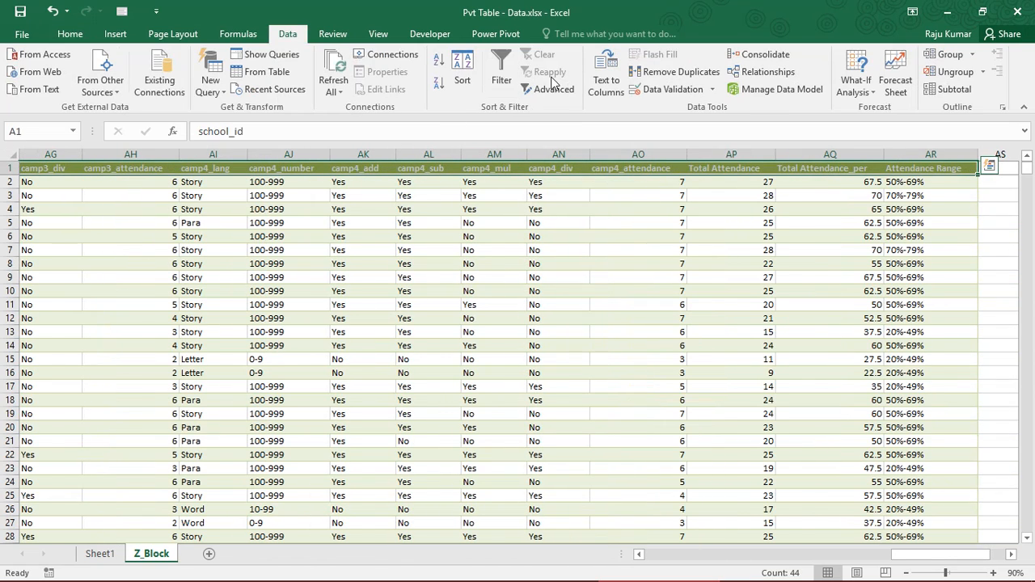
{"action": "left_click", "coordinate": [502, 71]}
{"action": "key", "text": "ctrl+Home"}
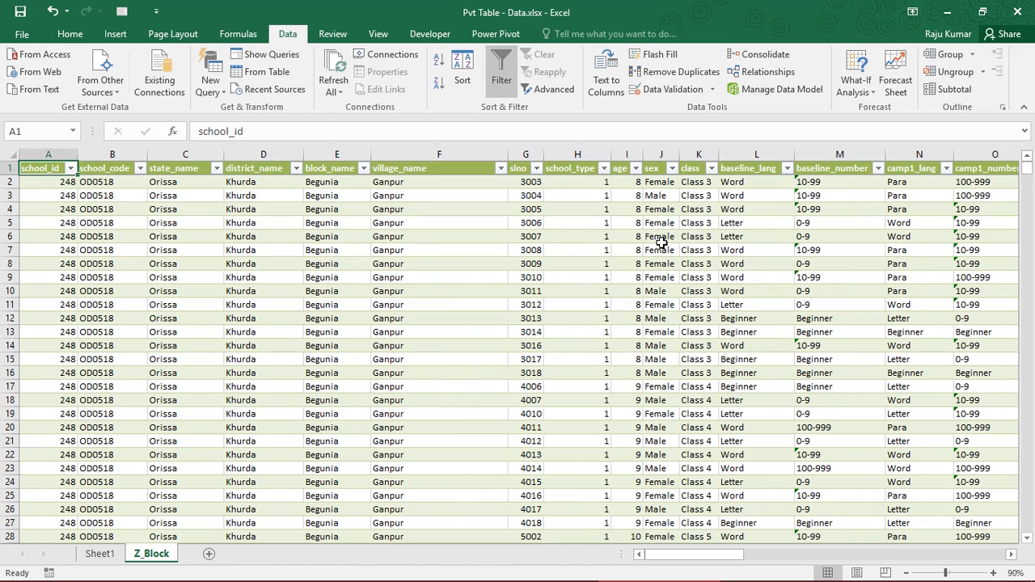
Filter the class column of Z_Block to only Class 5 to check its record count, and clear the filter
{"action": "left_click", "coordinate": [697, 208]}
{"action": "left_click", "coordinate": [711, 168]}
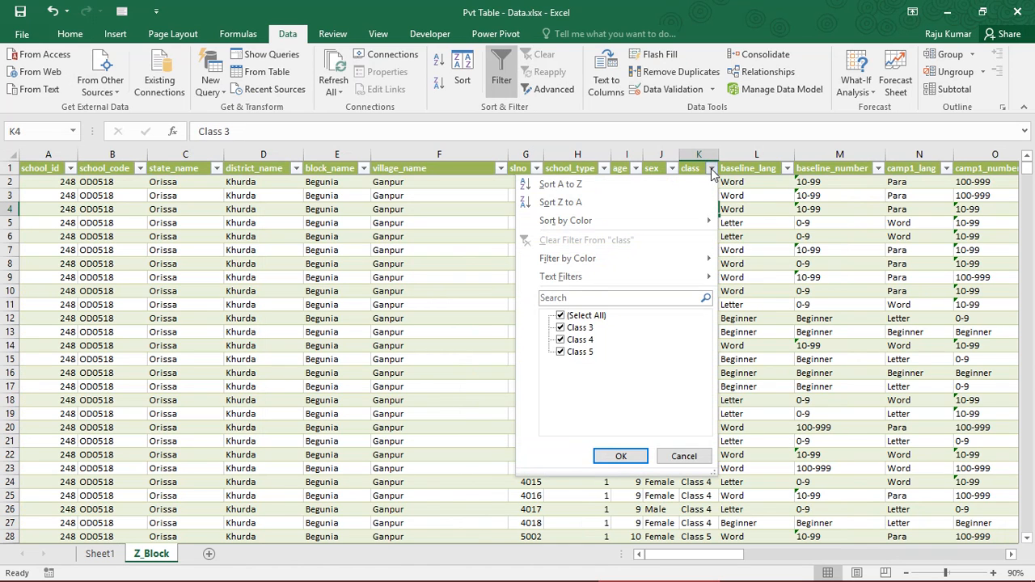
{"action": "left_click", "coordinate": [591, 318]}
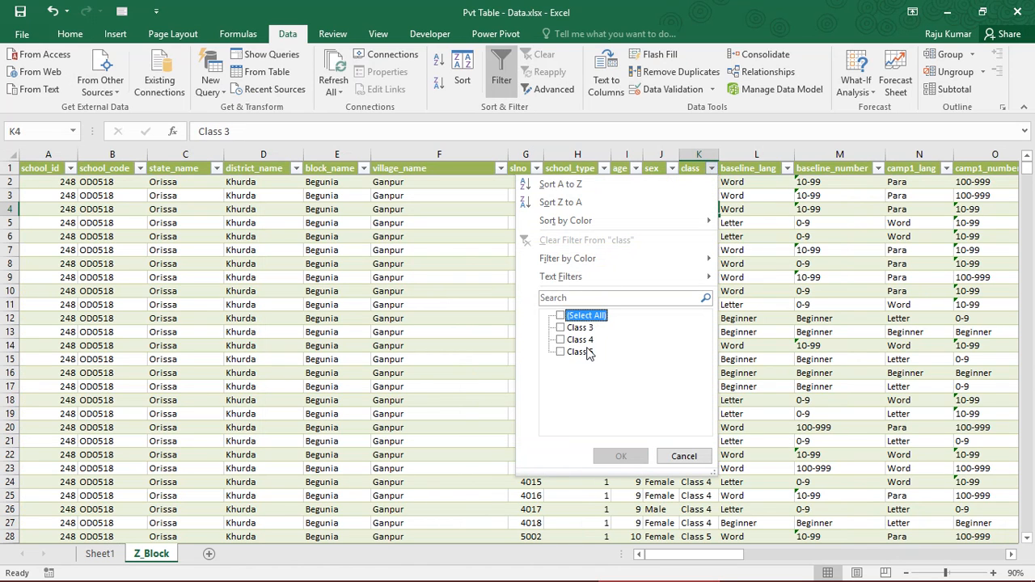
{"action": "left_click", "coordinate": [590, 352]}
{"action": "left_click", "coordinate": [621, 458]}
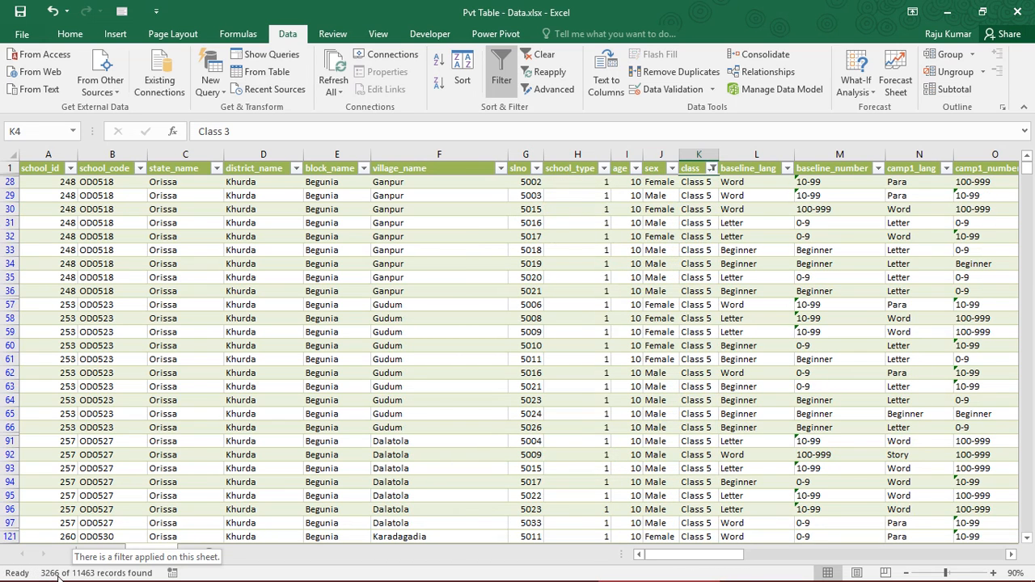
{"action": "left_click", "coordinate": [173, 345]}
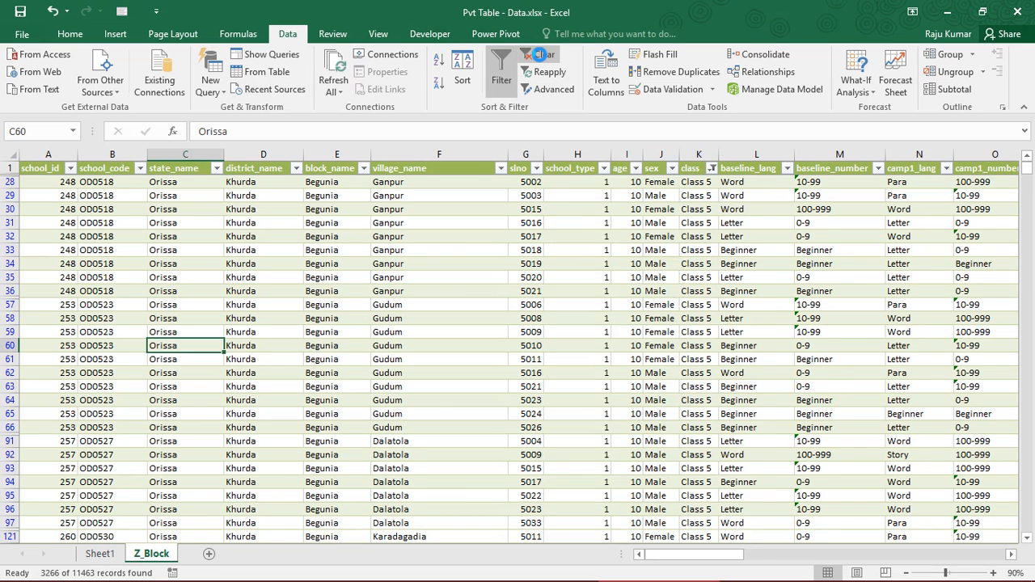
{"action": "left_click", "coordinate": [542, 56]}
Compare the slno counts of Class 3, Class 4 and Class 5 in the Sheet1 PivotTable
{"action": "left_click", "coordinate": [100, 553]}
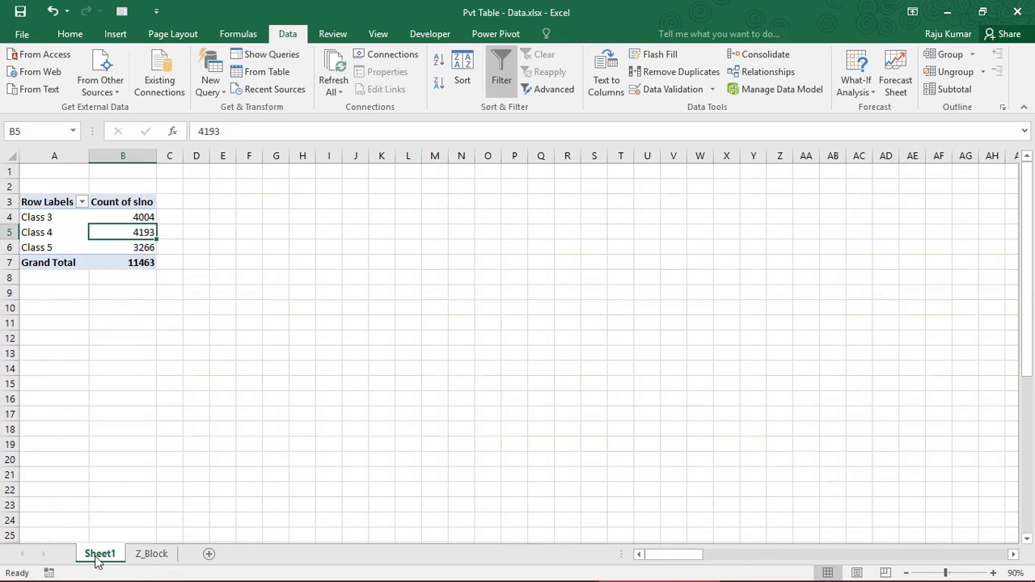
{"action": "left_click", "coordinate": [128, 249]}
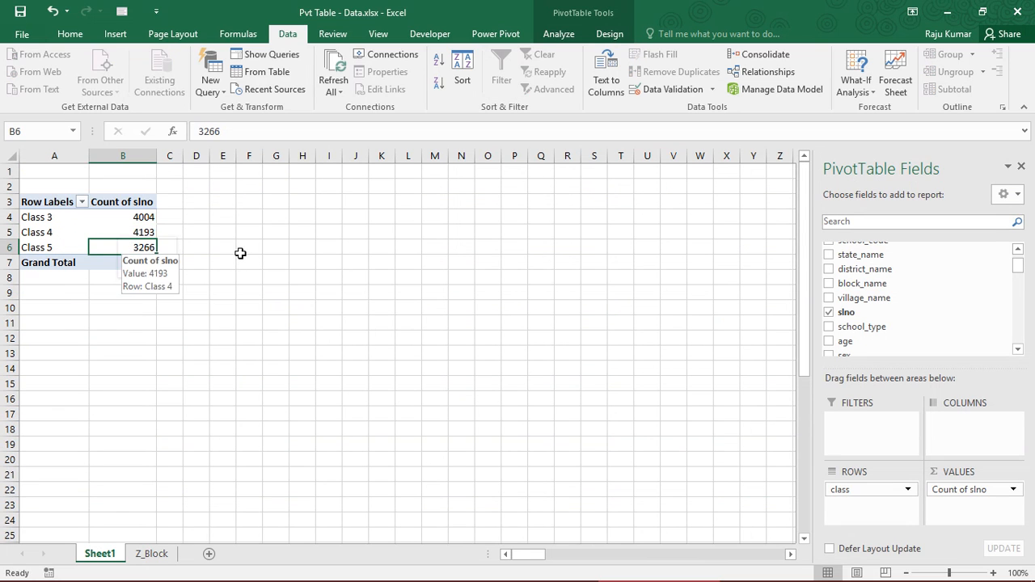
{"action": "left_click_drag", "start_coordinate": [141, 217], "coordinate": [141, 247]}
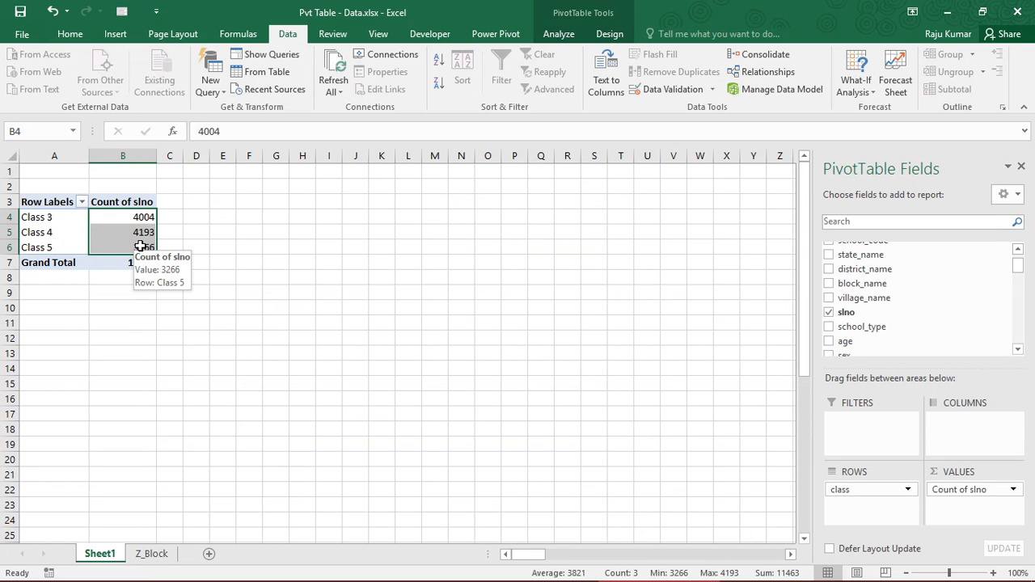
{"action": "left_click", "coordinate": [127, 220]}
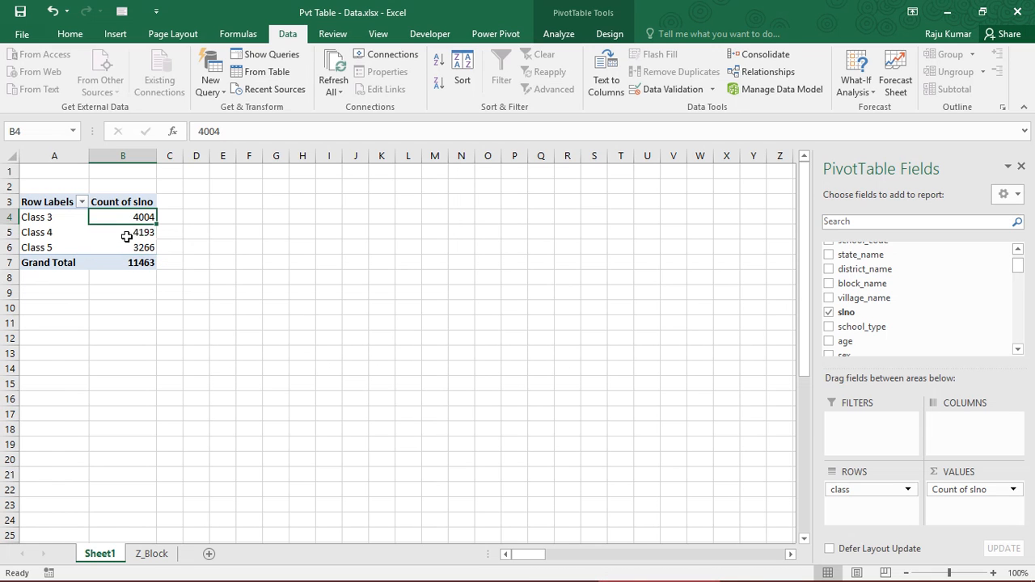
{"action": "left_click", "coordinate": [129, 246]}
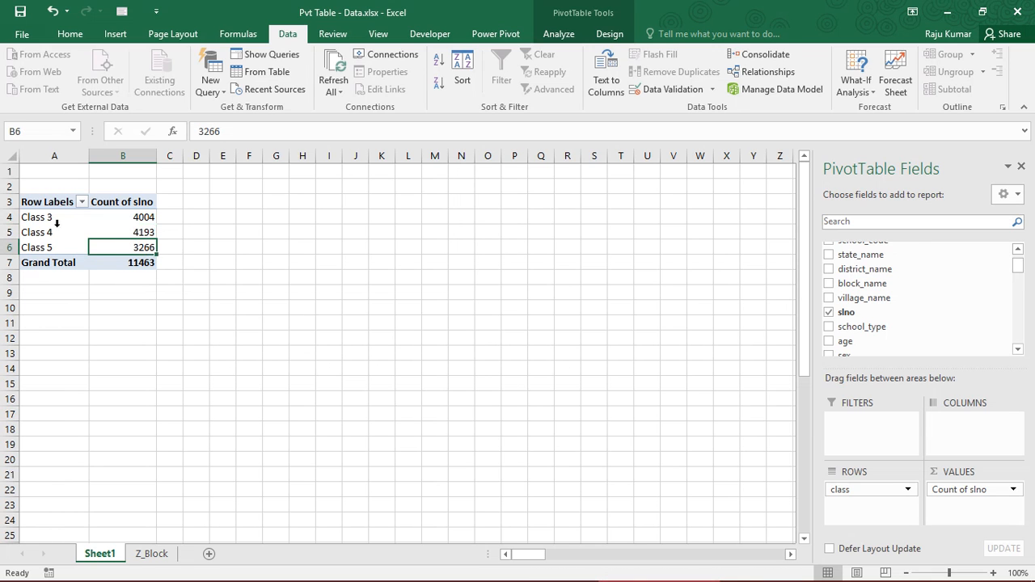
{"action": "left_click", "coordinate": [121, 217]}
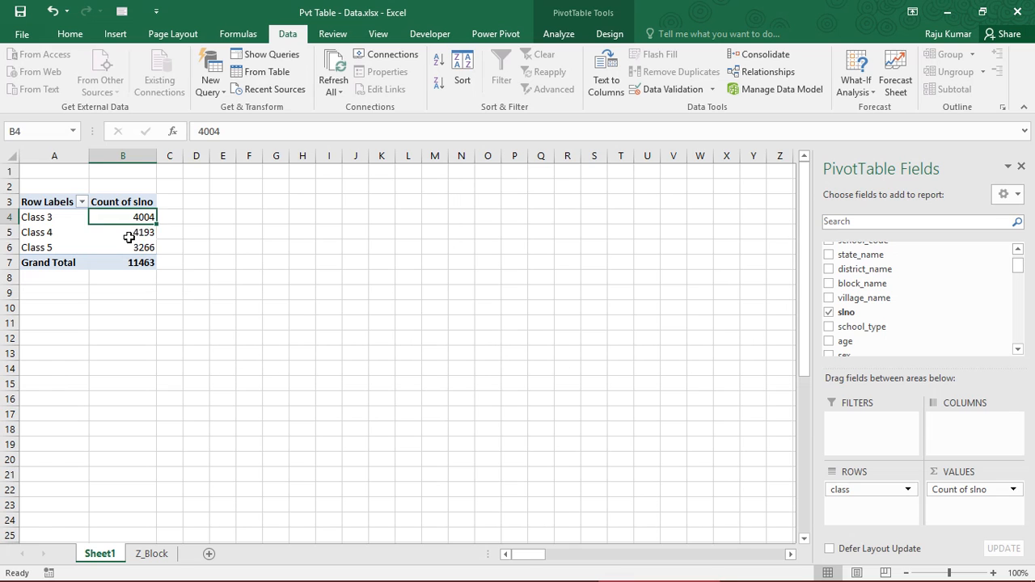
{"action": "left_click", "coordinate": [129, 235]}
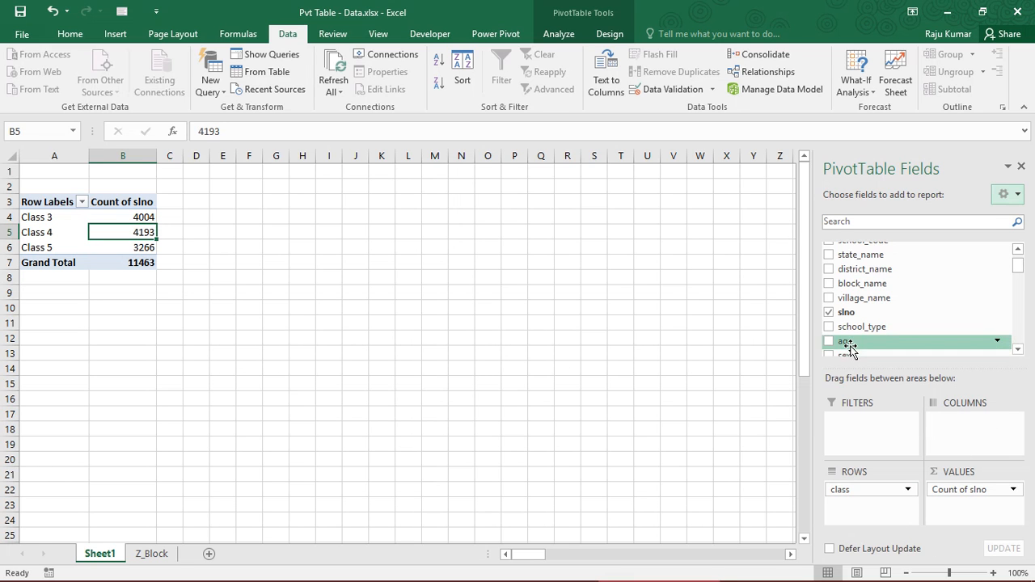
Add the age field to the Columns area of the Sheet1 PivotTable and check the age headings from 5 to 14
{"action": "left_click_drag", "start_coordinate": [983, 344], "coordinate": [947, 414]}
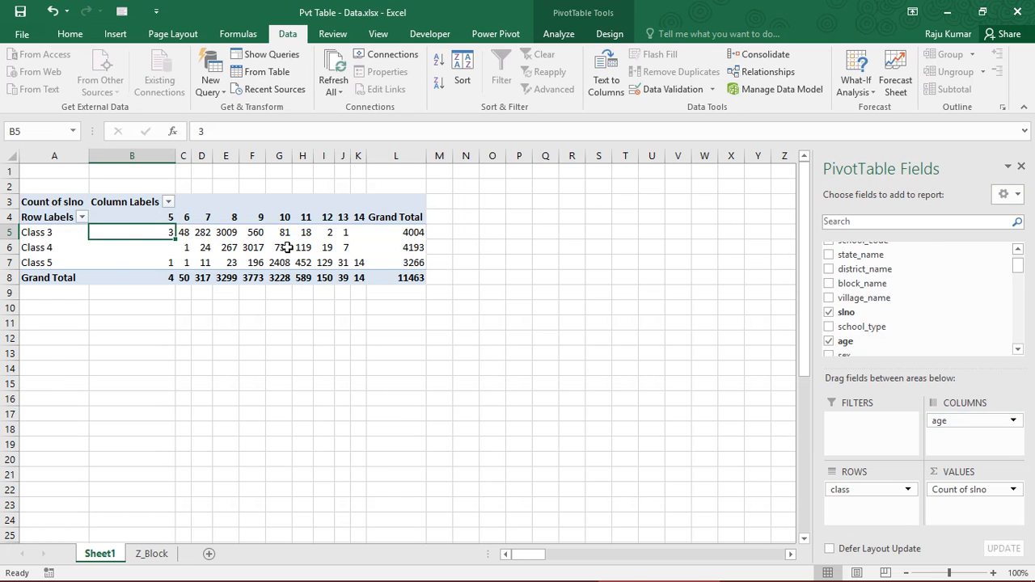
{"action": "left_click_drag", "start_coordinate": [162, 218], "coordinate": [354, 217]}
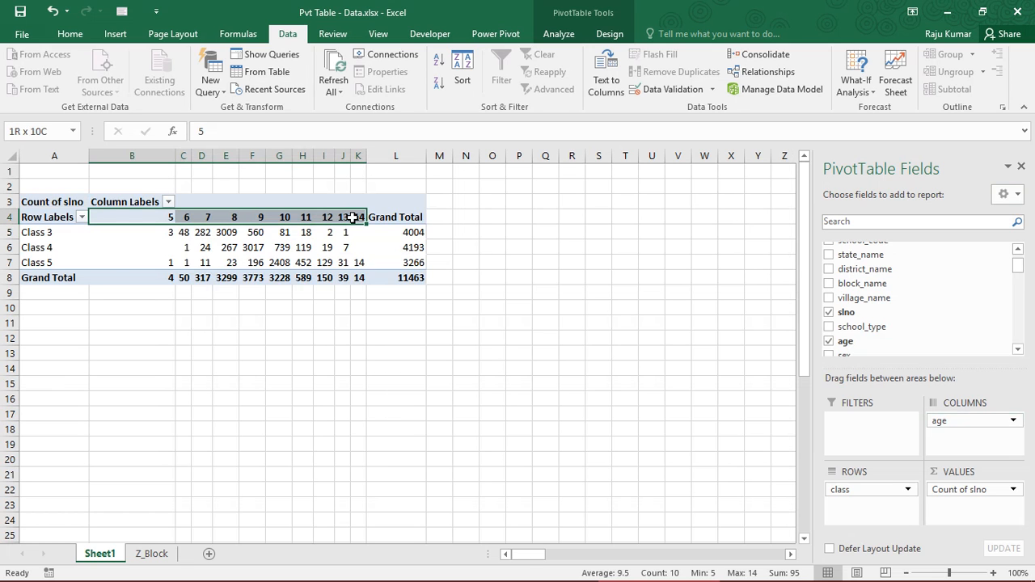
{"action": "left_click", "coordinate": [142, 217]}
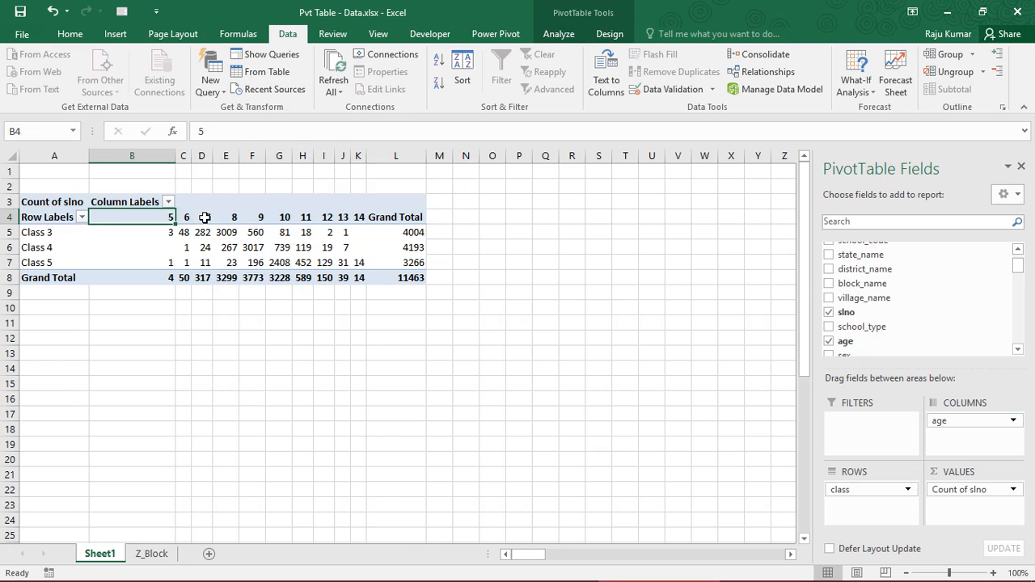
{"action": "left_click", "coordinate": [361, 218]}
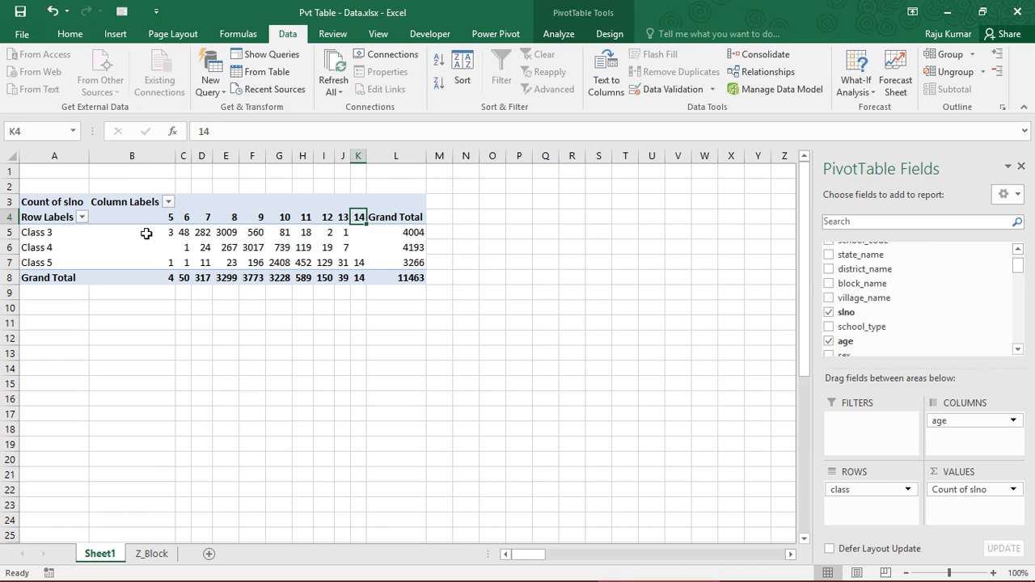
Examine the Class 3 slno counts for ages 5 to 8, the full Class 3 row and the whole class-by-age table
{"action": "mouse_move", "coordinate": [146, 234]}
{"action": "left_click", "coordinate": [78, 236]}
{"action": "left_click", "coordinate": [162, 233]}
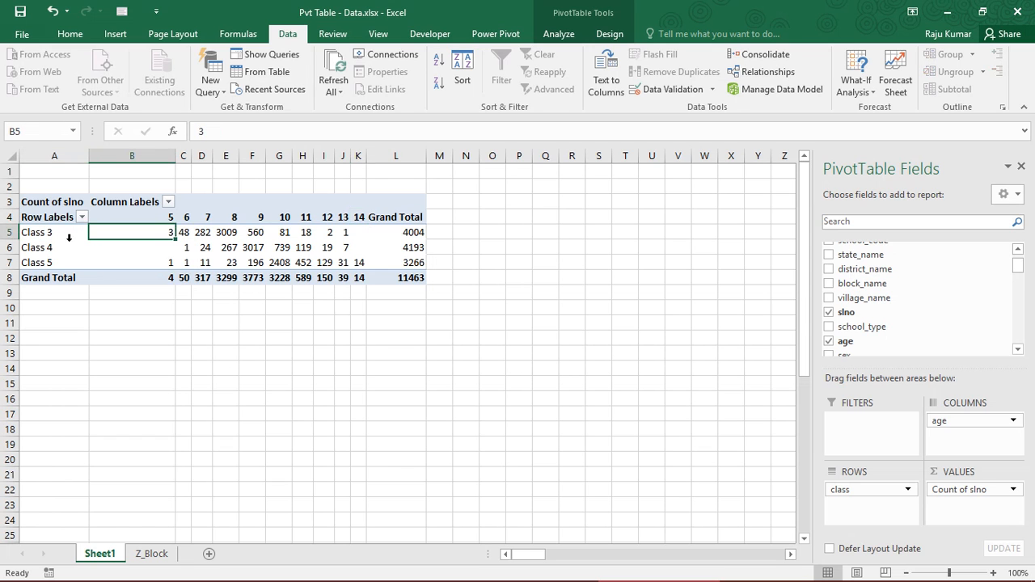
{"action": "left_click", "coordinate": [186, 232]}
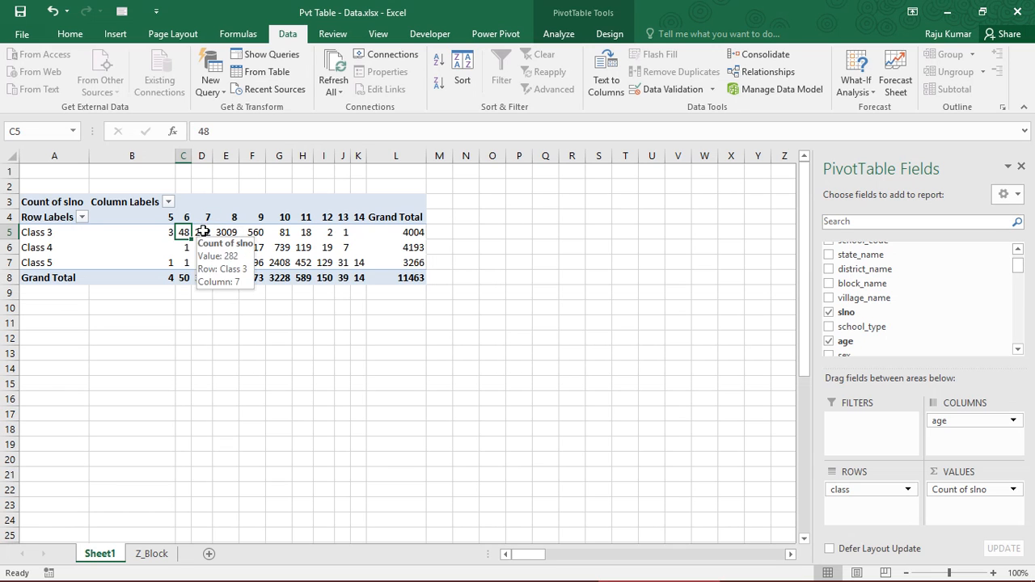
{"action": "left_click", "coordinate": [202, 232]}
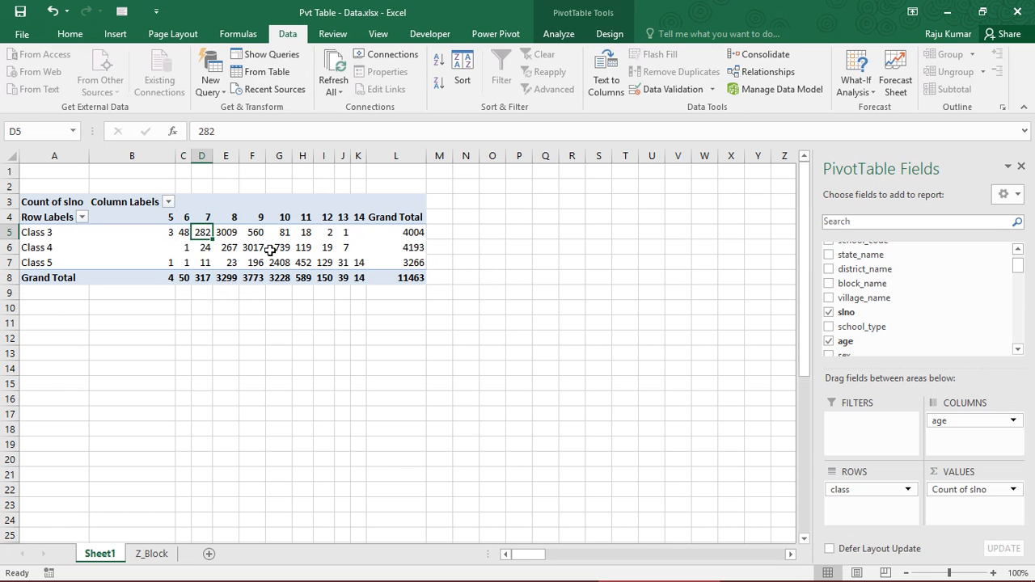
{"action": "left_click", "coordinate": [232, 232]}
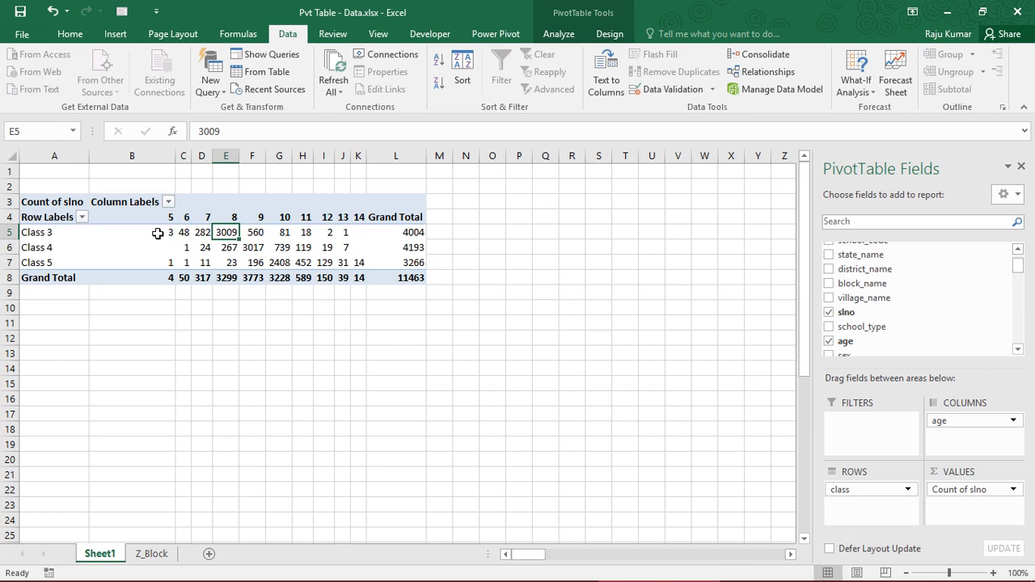
{"action": "left_click_drag", "start_coordinate": [158, 233], "coordinate": [358, 234]}
{"action": "left_click_drag", "start_coordinate": [51, 217], "coordinate": [389, 275]}
{"action": "left_click", "coordinate": [223, 244]}
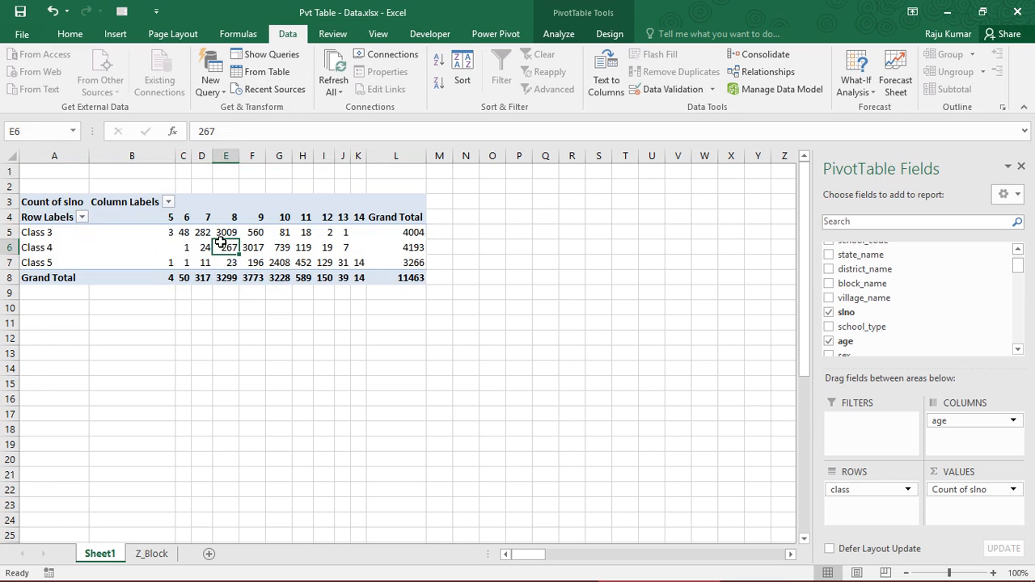
Go through the Class 3 counts for ages 5 to 9 again and review all age columns down to Grand Total
{"action": "left_click", "coordinate": [161, 234]}
{"action": "key", "text": "Right"}
{"action": "key", "text": "Right"}
{"action": "key", "text": "Right"}
{"action": "key", "text": "Right"}
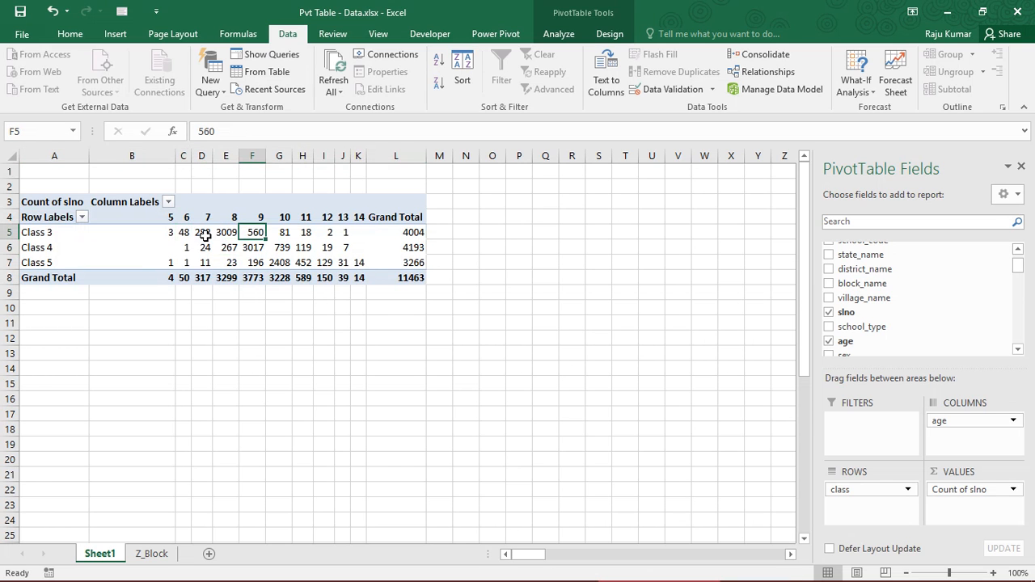
{"action": "left_click", "coordinate": [178, 232]}
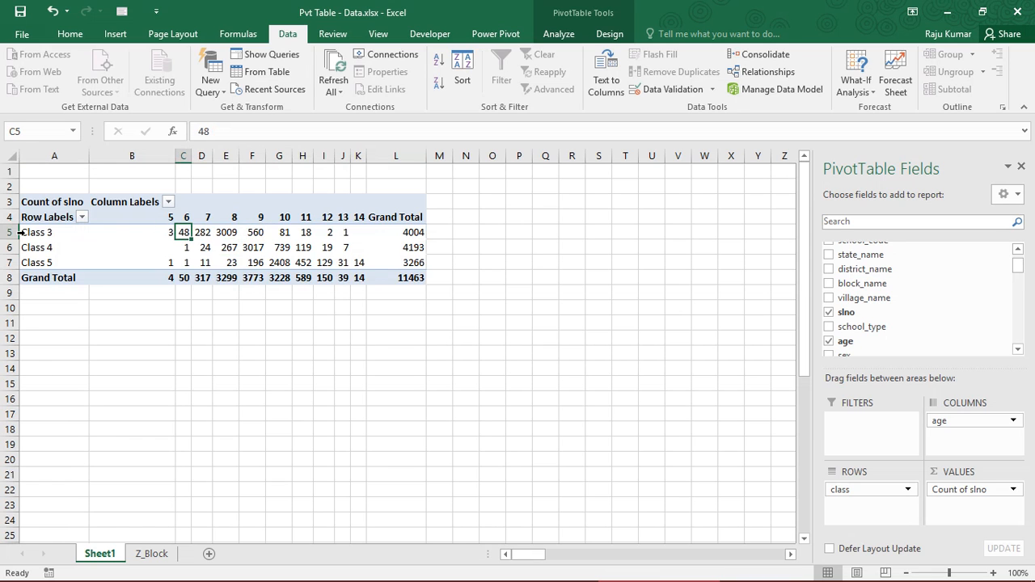
{"action": "left_click", "coordinate": [161, 233]}
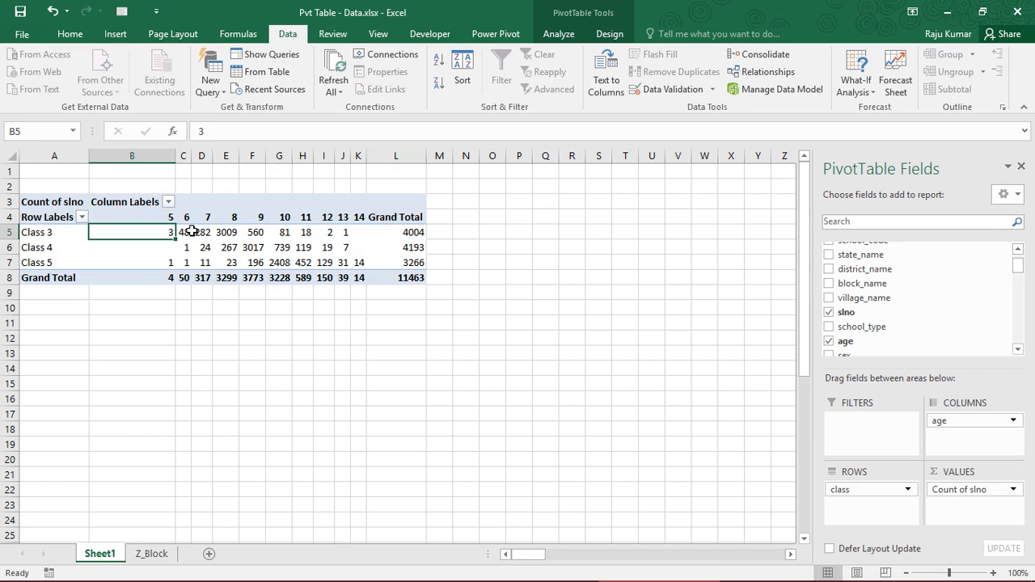
{"action": "left_click", "coordinate": [234, 233]}
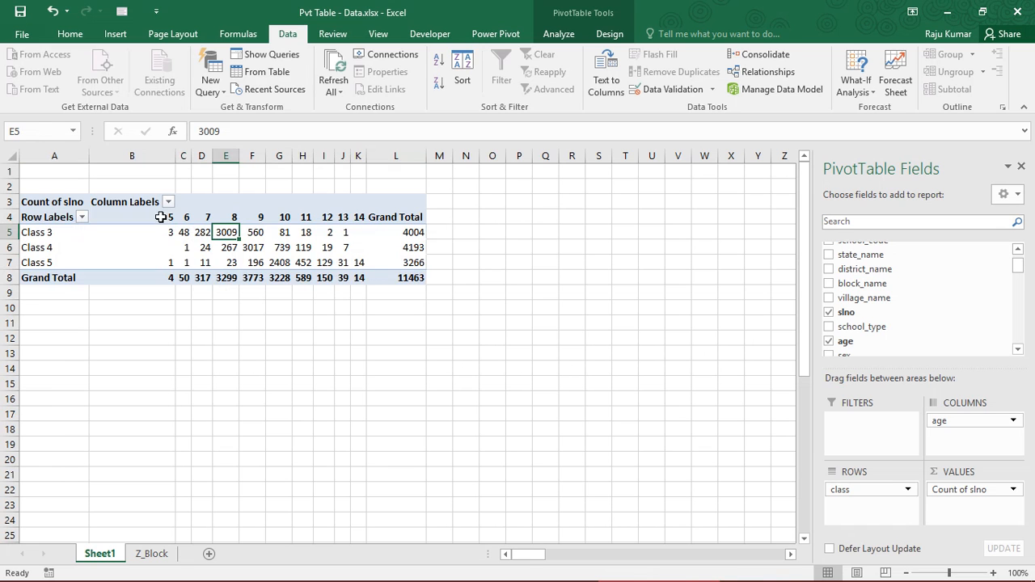
{"action": "left_click_drag", "start_coordinate": [161, 216], "coordinate": [359, 275]}
{"action": "left_click", "coordinate": [226, 247]}
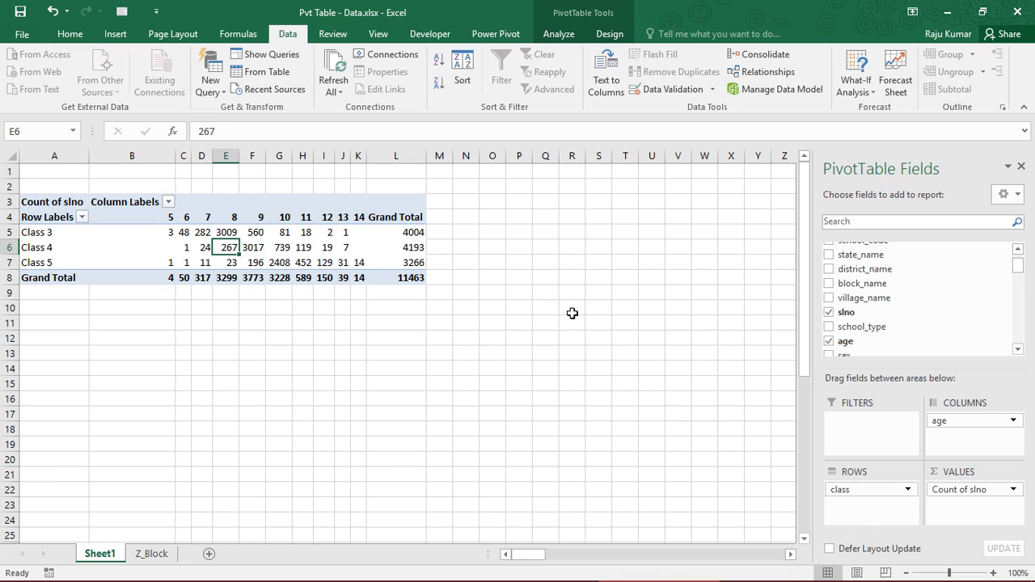
Review the Summarize Values By and Show Values As options in the Count of slno value field settings, and close them without applying anything
{"action": "left_click", "coordinate": [982, 492]}
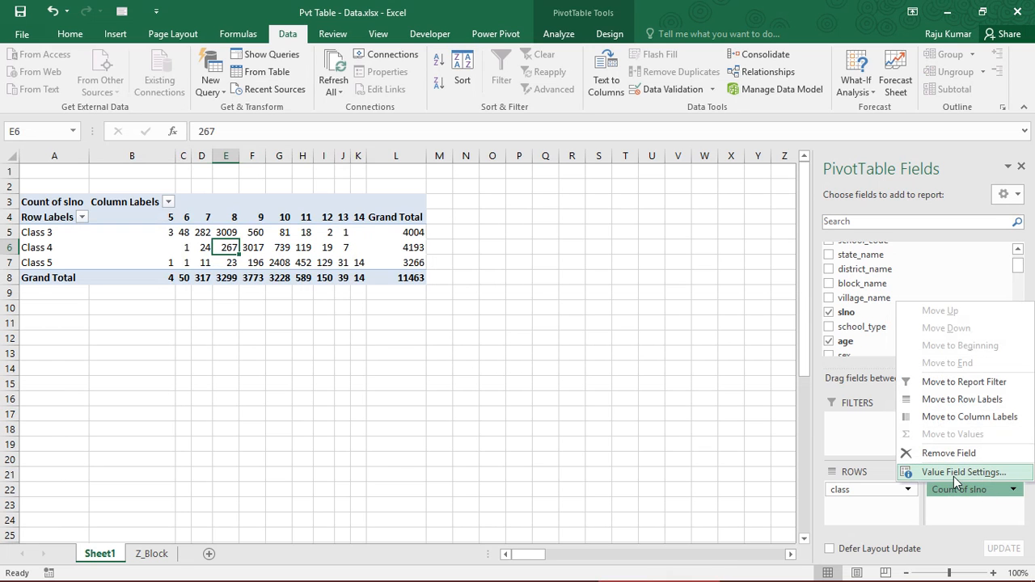
{"action": "left_click", "coordinate": [975, 473]}
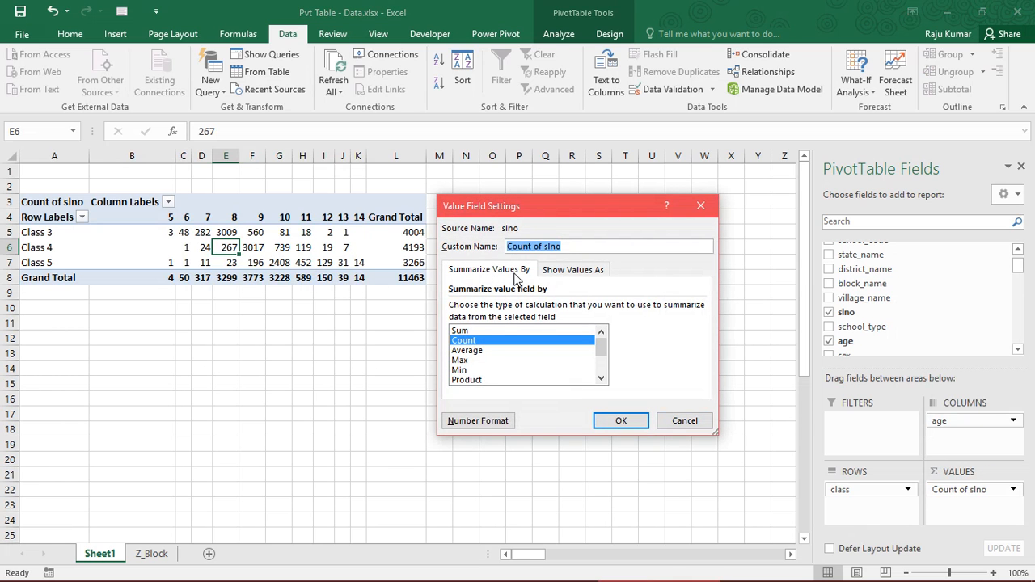
{"action": "left_click", "coordinate": [566, 270]}
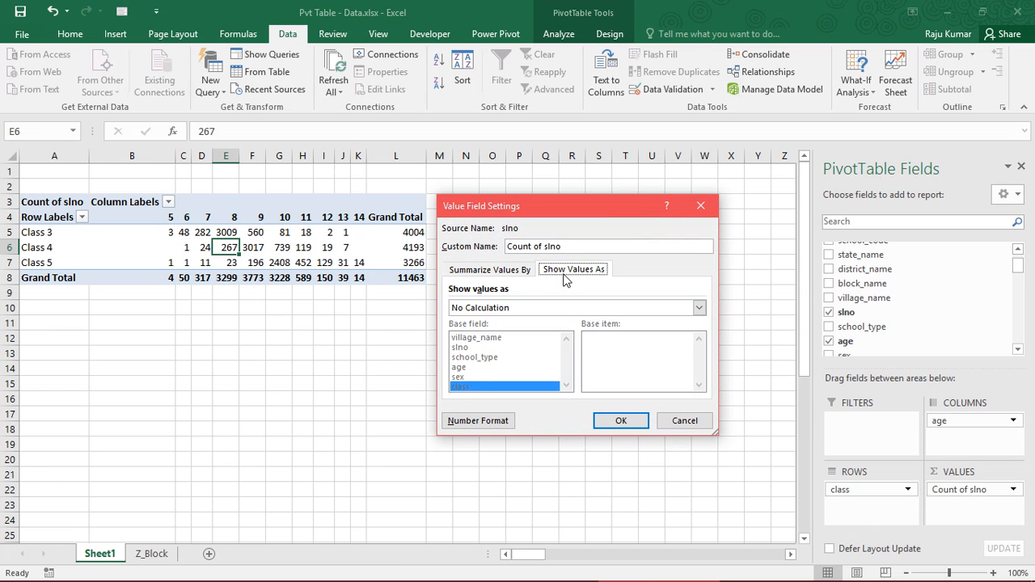
{"action": "left_click", "coordinate": [487, 272]}
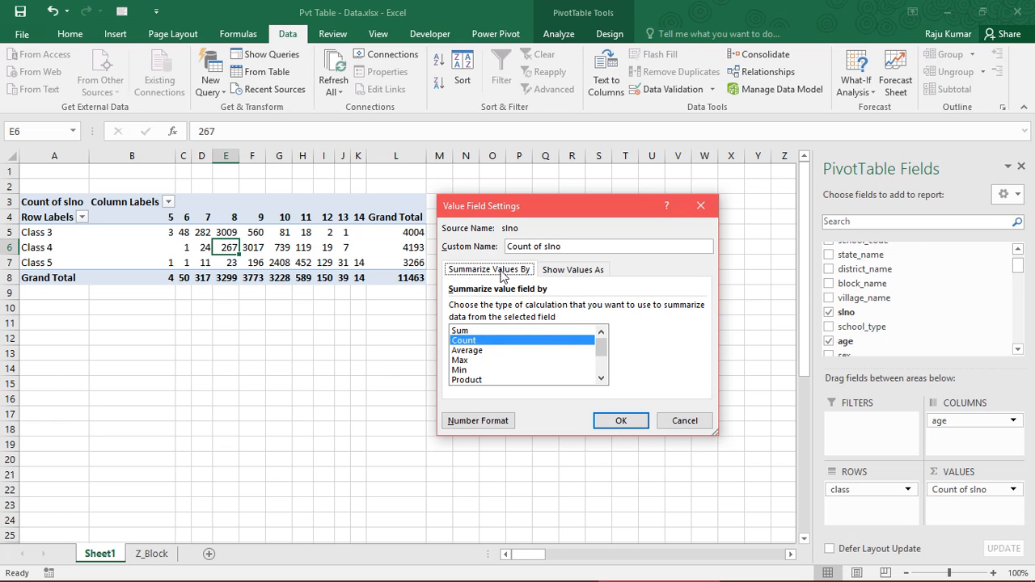
{"action": "left_click", "coordinate": [578, 275]}
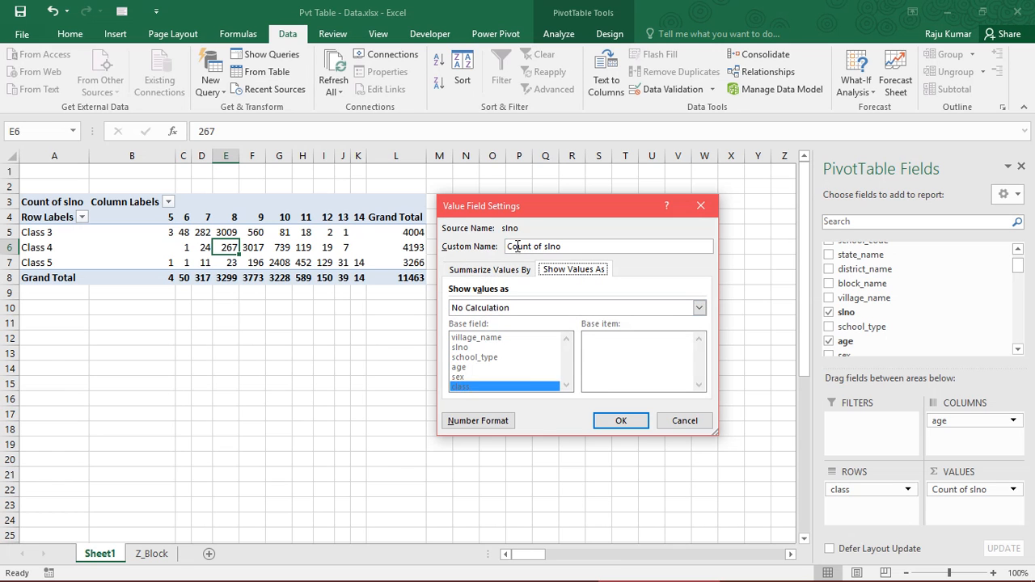
{"action": "left_click_drag", "start_coordinate": [495, 210], "coordinate": [509, 209]}
{"action": "left_click", "coordinate": [530, 308]}
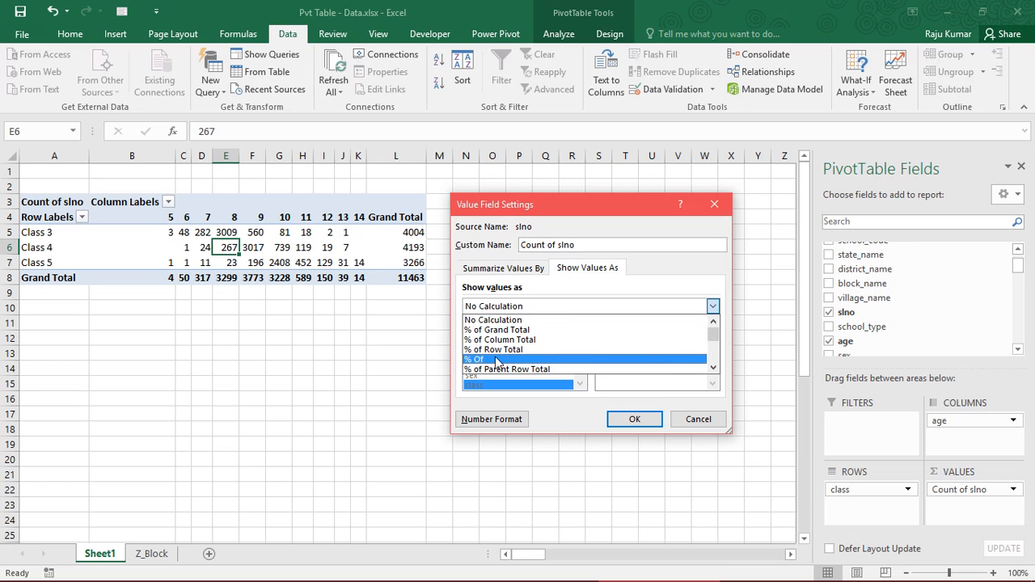
{"action": "left_click", "coordinate": [495, 208]}
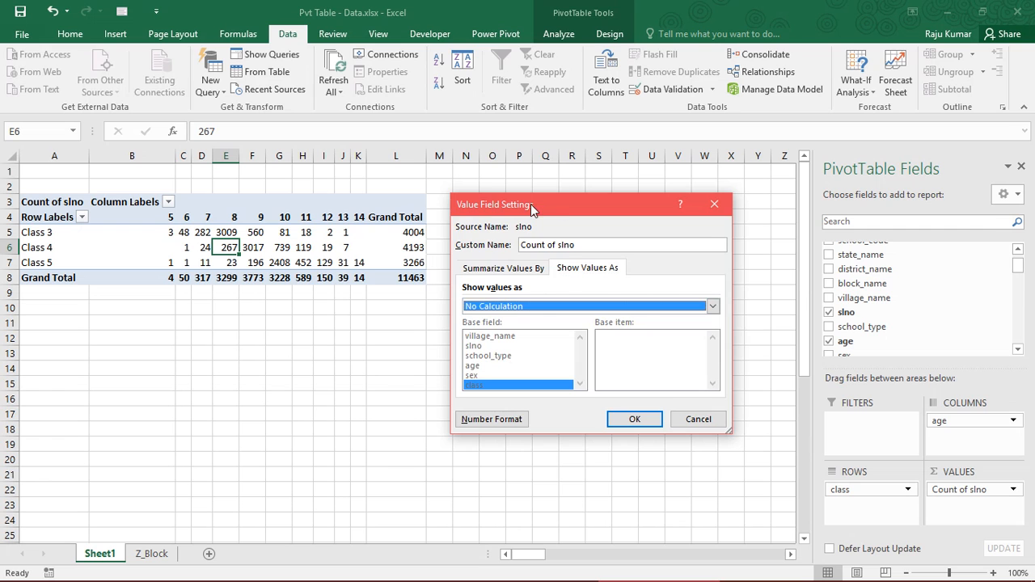
{"action": "left_click_drag", "start_coordinate": [553, 204], "coordinate": [661, 208]}
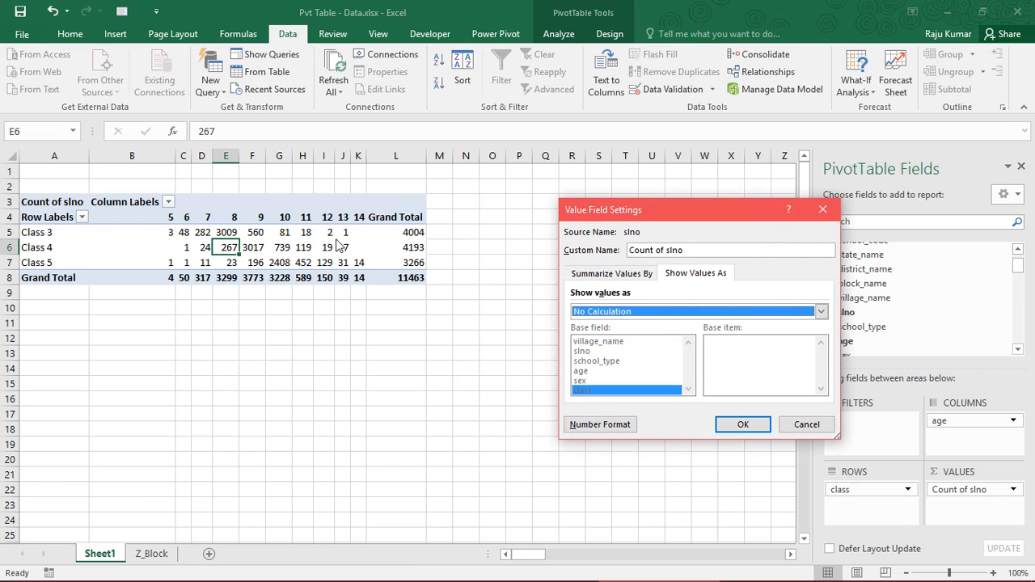
{"action": "left_click", "coordinate": [805, 426]}
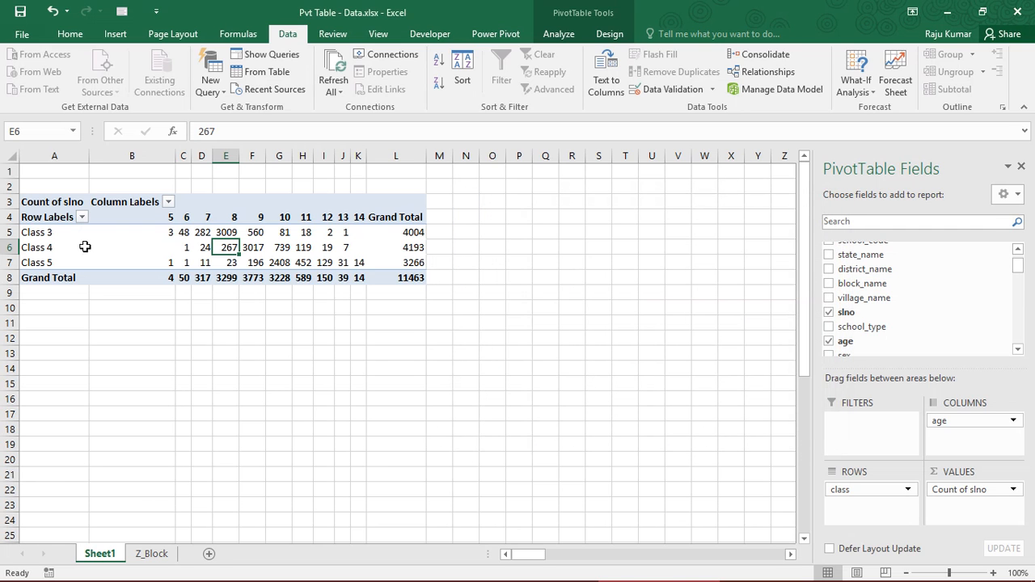
Compare the Class 3 counts for ages 5, 6 and 7 with the Class 3 row's Grand Total
{"action": "left_click", "coordinate": [5, 232]}
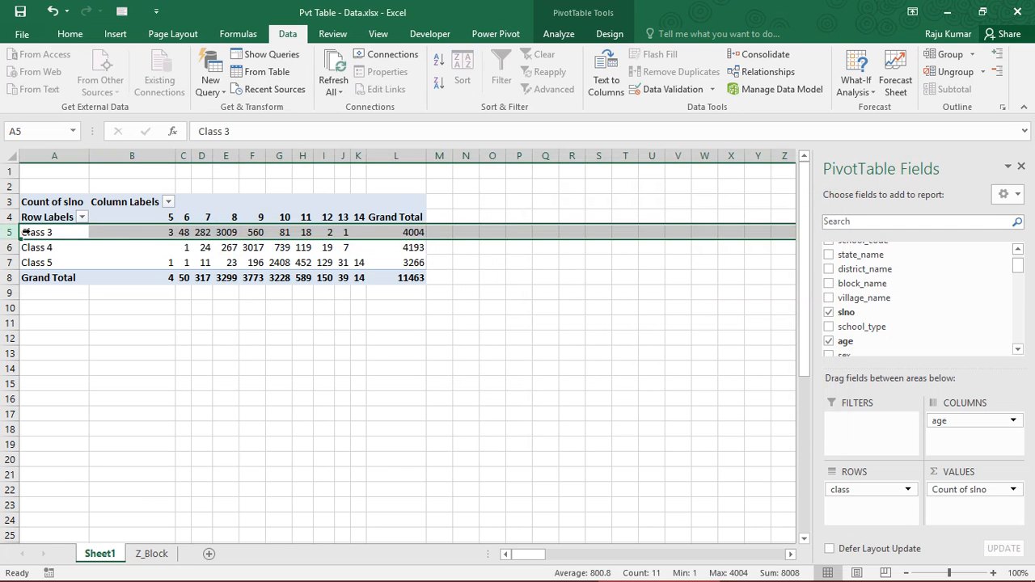
{"action": "left_click", "coordinate": [390, 233]}
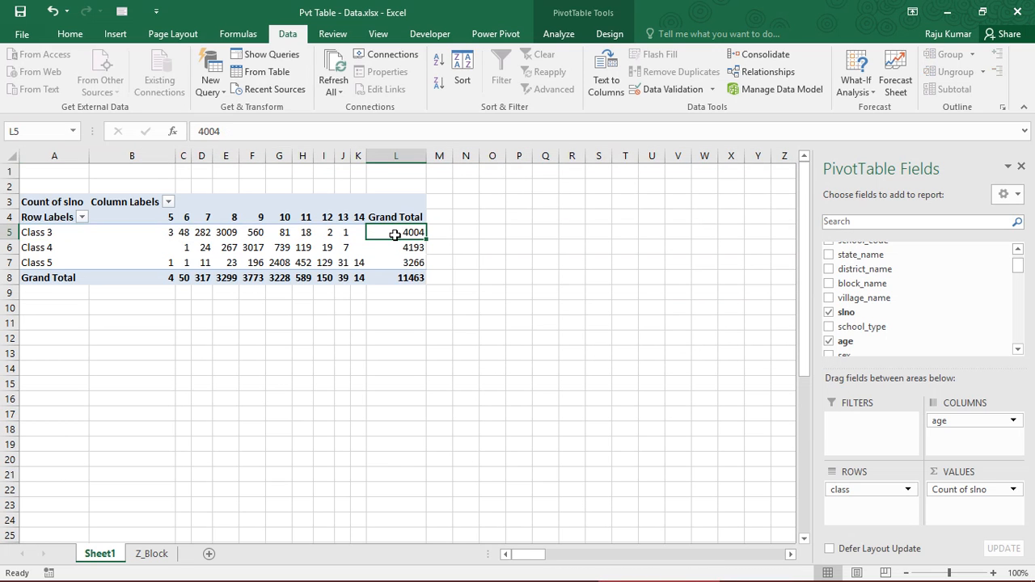
{"action": "left_click", "coordinate": [166, 232]}
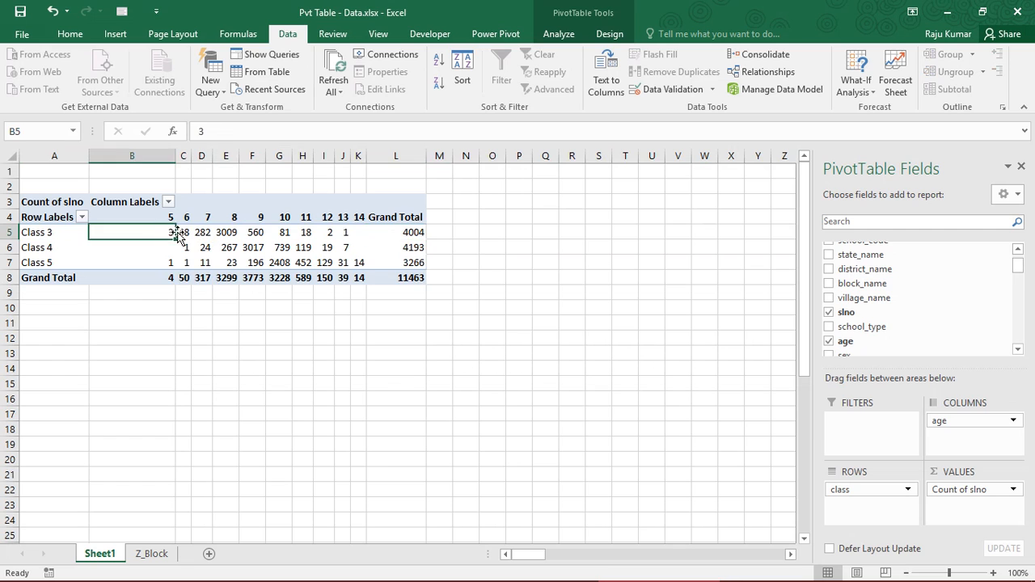
{"action": "key", "text": "Right"}
{"action": "left_click", "coordinate": [202, 232]}
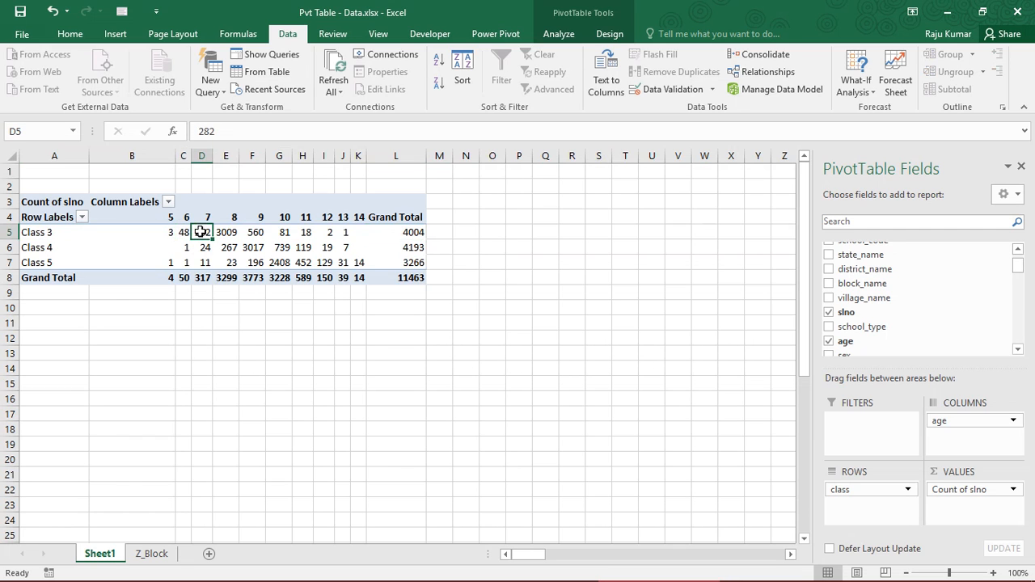
{"action": "left_click", "coordinate": [411, 232]}
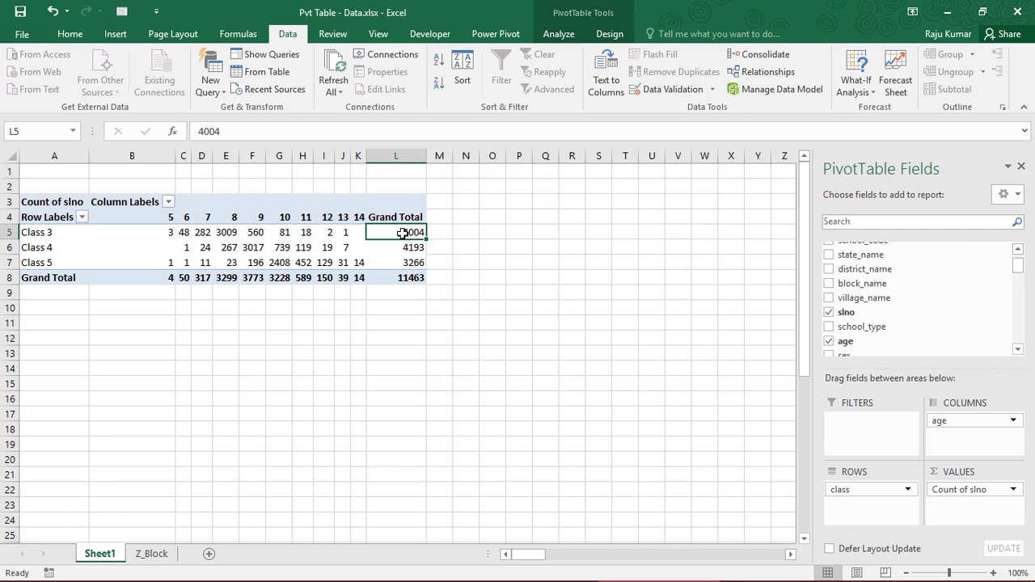
{"action": "left_click", "coordinate": [183, 233]}
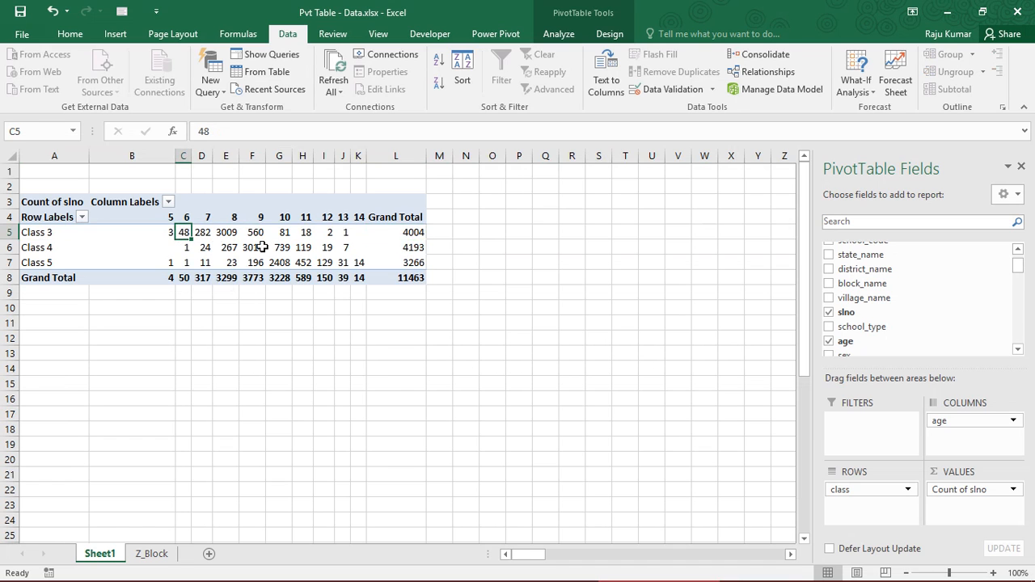
{"action": "left_click", "coordinate": [402, 235]}
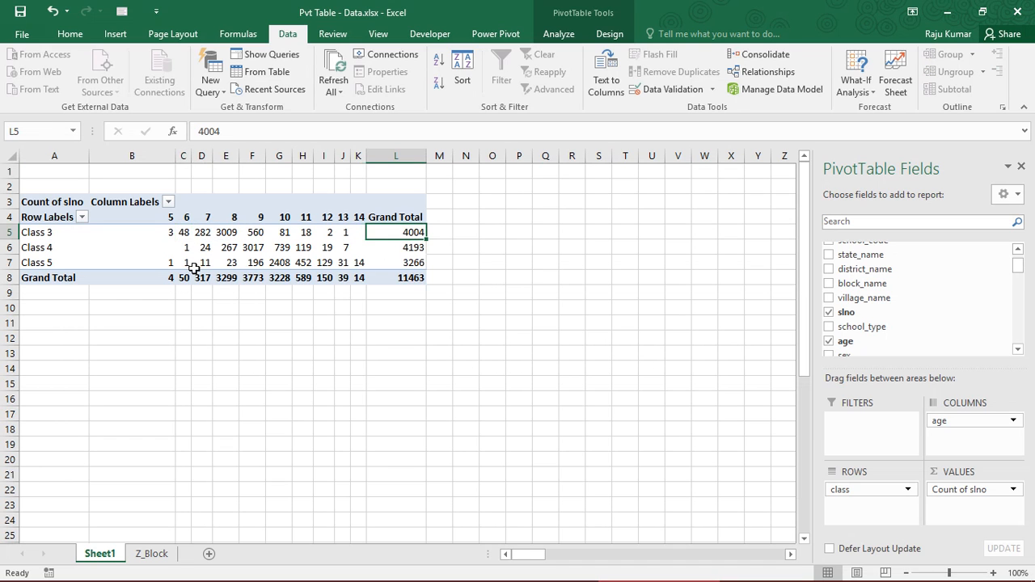
Compare the Class 3 count for age 5 with the Grand Total of the age 5 column
{"action": "left_click", "coordinate": [158, 277]}
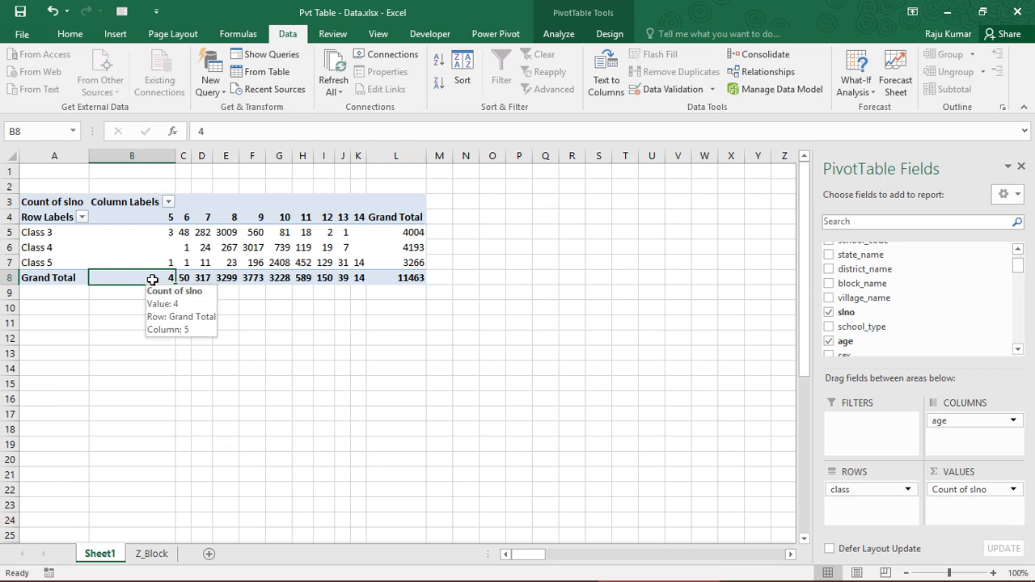
{"action": "left_click", "coordinate": [151, 234]}
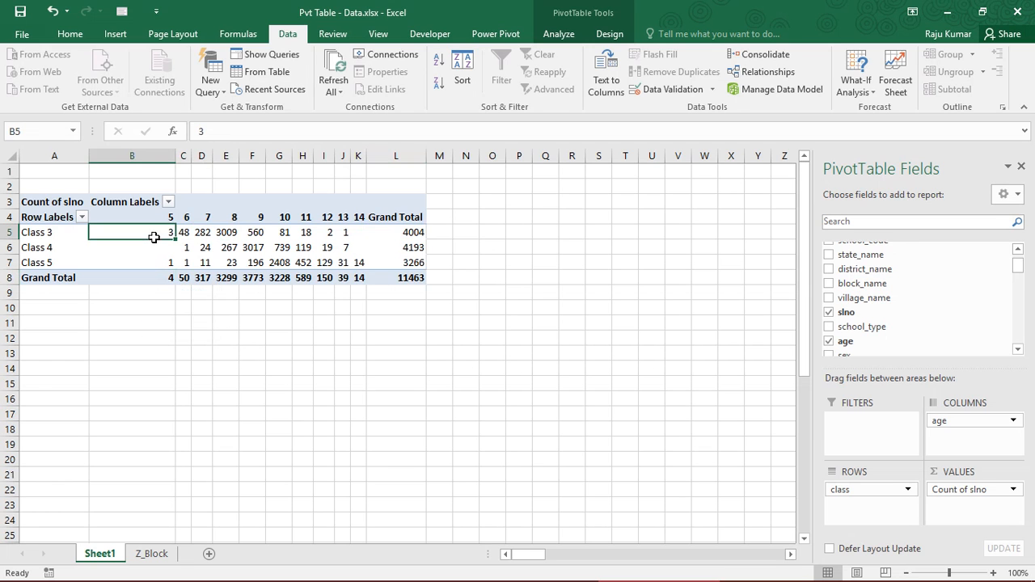
{"action": "left_click", "coordinate": [156, 281]}
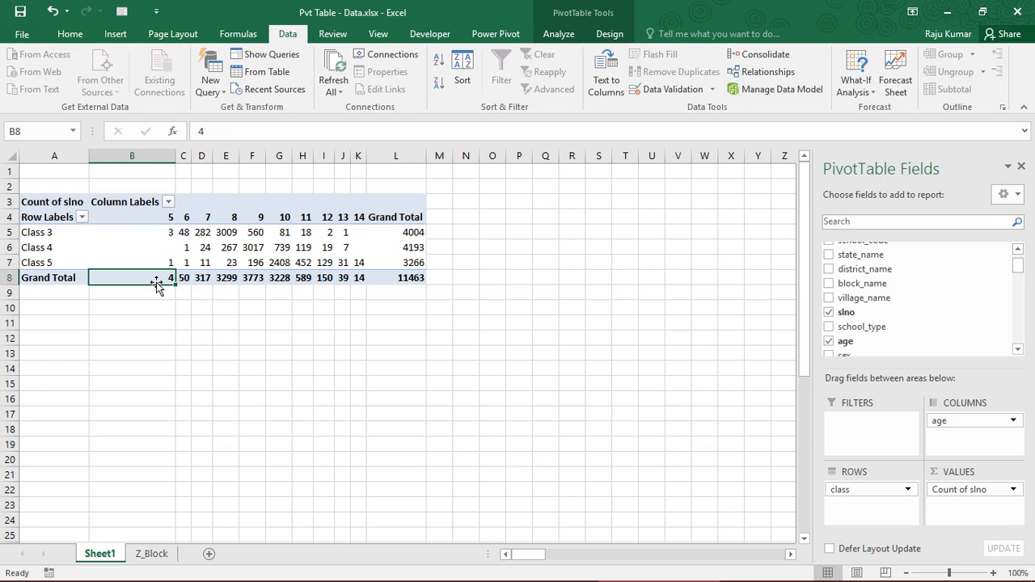
{"action": "left_click", "coordinate": [152, 230]}
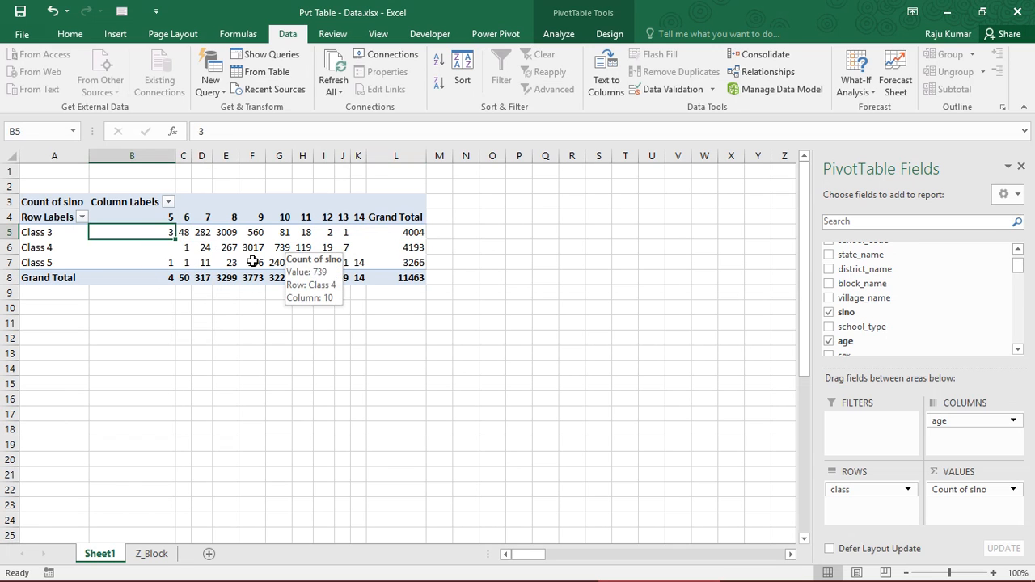
{"action": "left_click", "coordinate": [169, 277]}
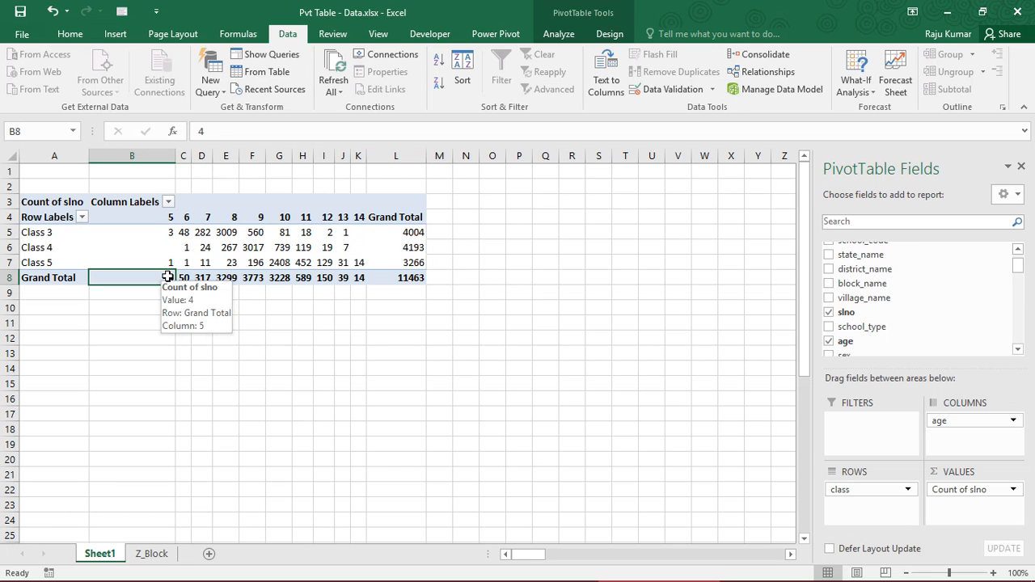
{"action": "left_click", "coordinate": [153, 233]}
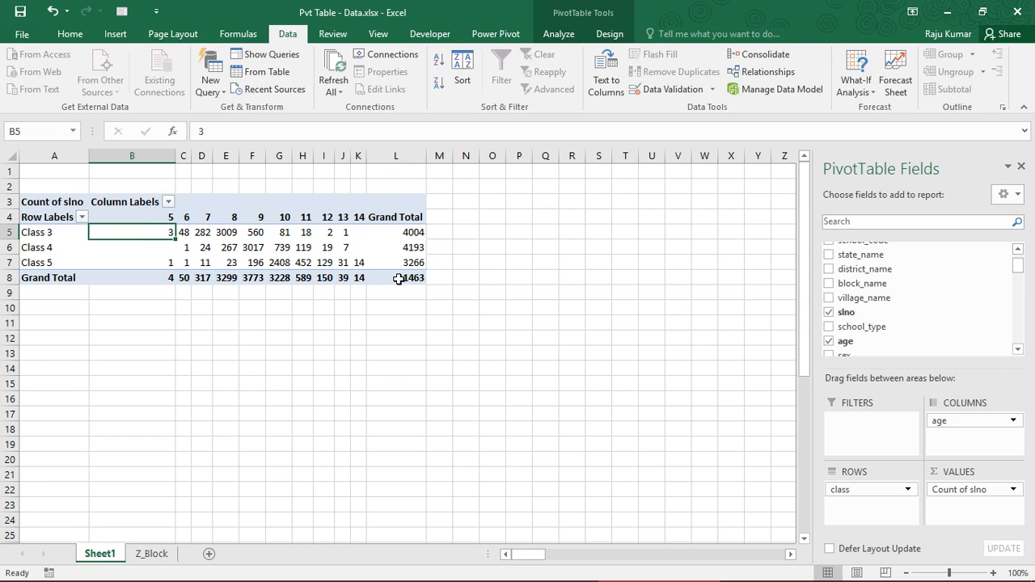
Compare the individual class-by-age counts with the overall Grand Total, and the Class 3 age 5 count with its row total
{"action": "left_click", "coordinate": [398, 278]}
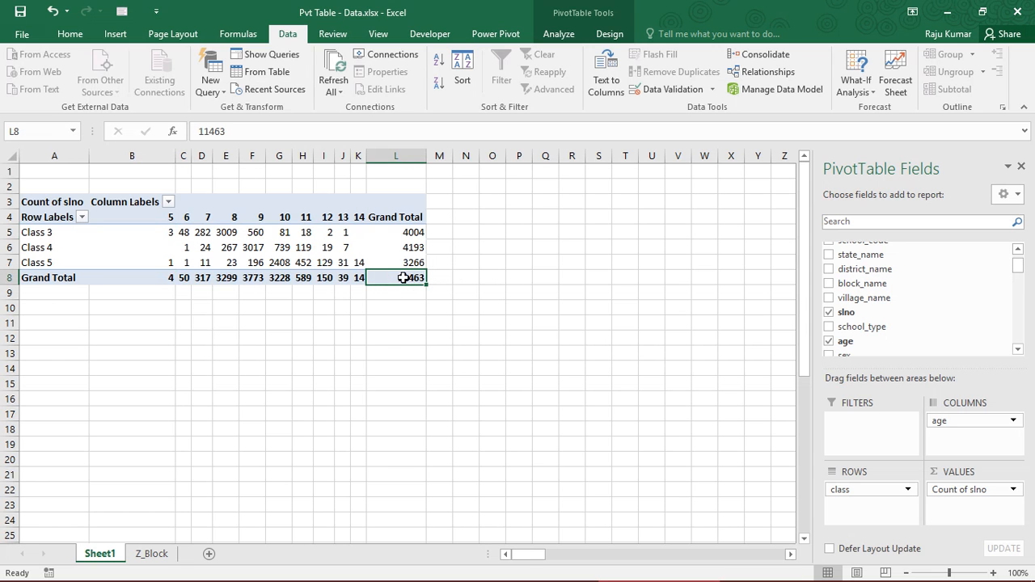
{"action": "left_click", "coordinate": [165, 234]}
{"action": "left_click_drag", "start_coordinate": [245, 233], "coordinate": [356, 262]}
{"action": "left_click", "coordinate": [154, 235]}
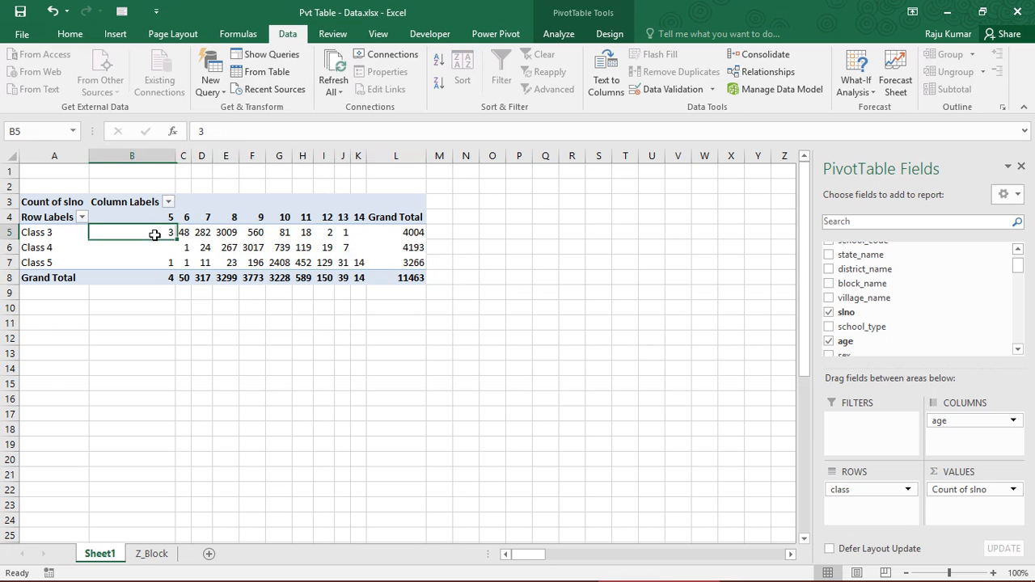
{"action": "left_click", "coordinate": [402, 232]}
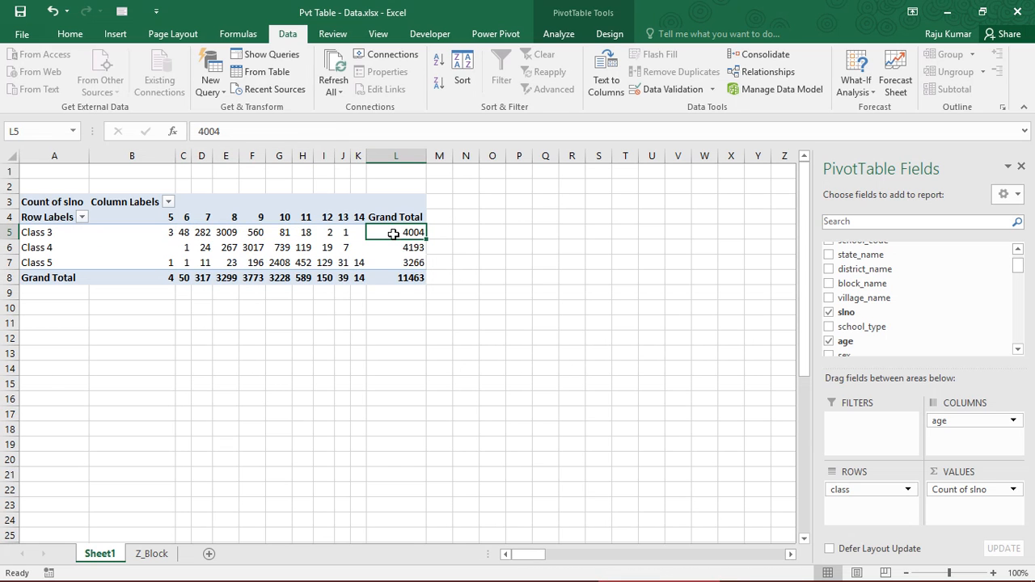
{"action": "mouse_move", "coordinate": [393, 233]}
Show the Count of slno values as % of Row Total
{"action": "left_click", "coordinate": [1013, 490]}
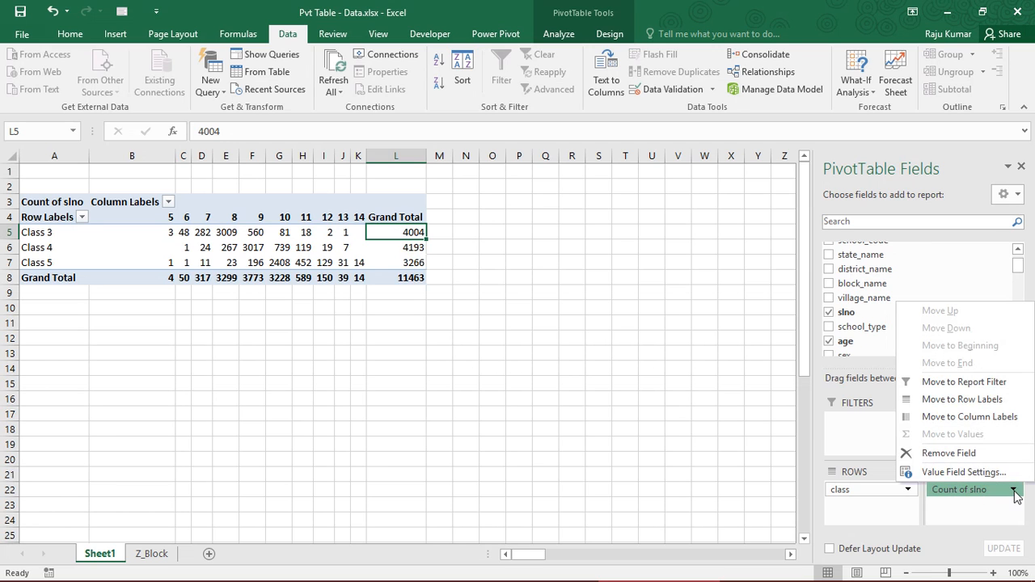
{"action": "left_click", "coordinate": [961, 472]}
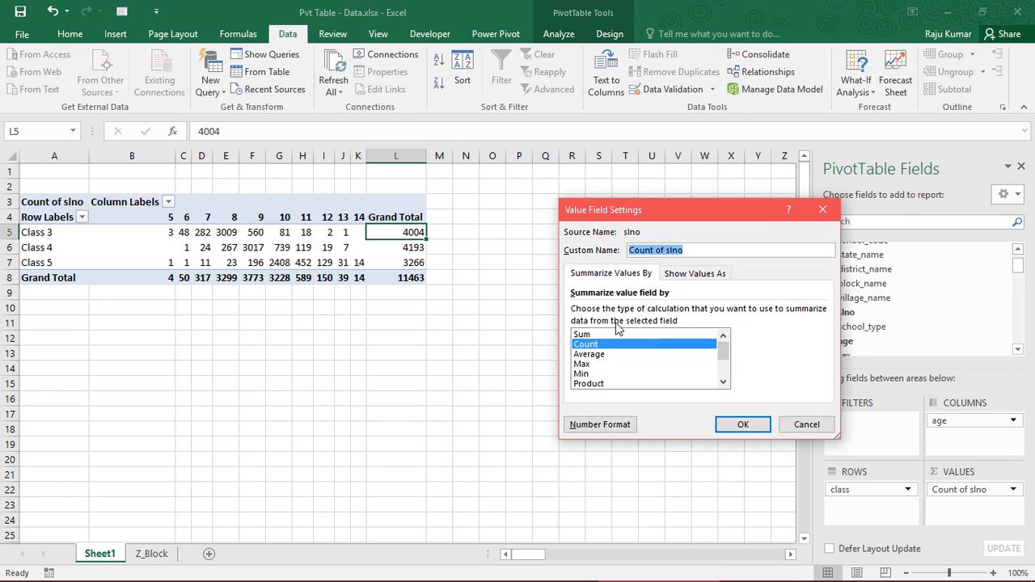
{"action": "left_click", "coordinate": [616, 282]}
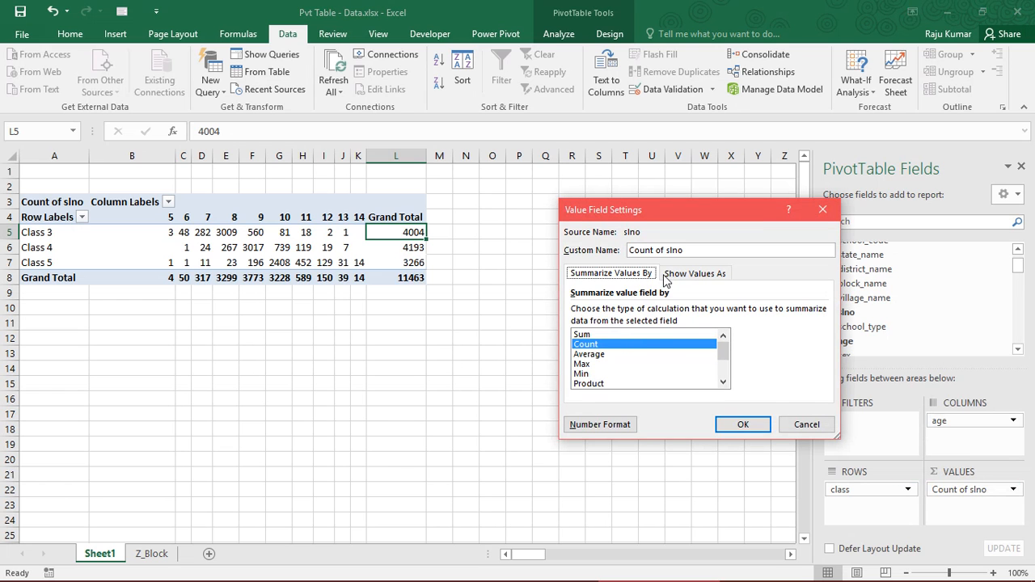
{"action": "left_click", "coordinate": [679, 280]}
{"action": "left_click", "coordinate": [665, 309]}
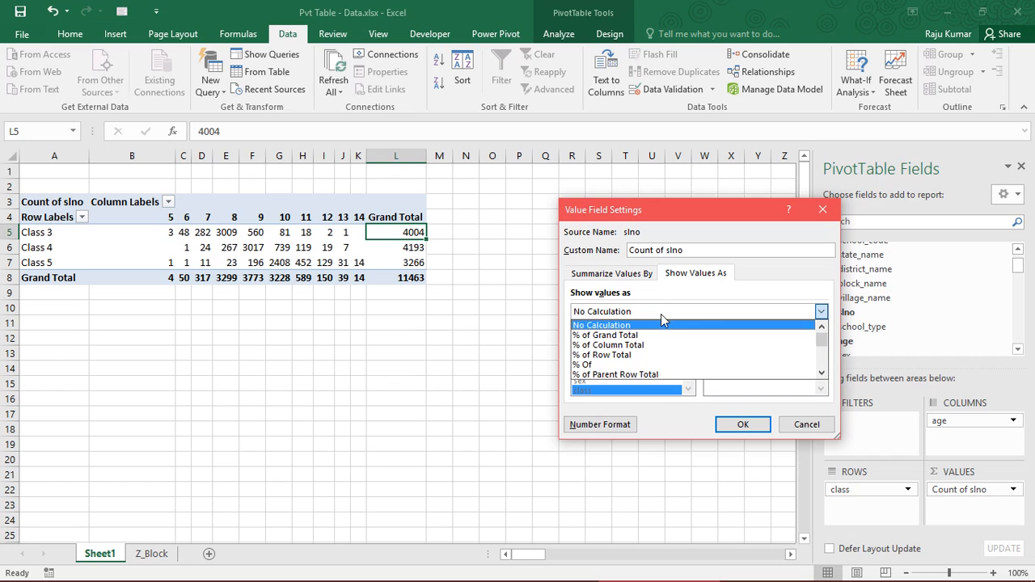
{"action": "left_click", "coordinate": [635, 355]}
{"action": "left_click", "coordinate": [734, 426]}
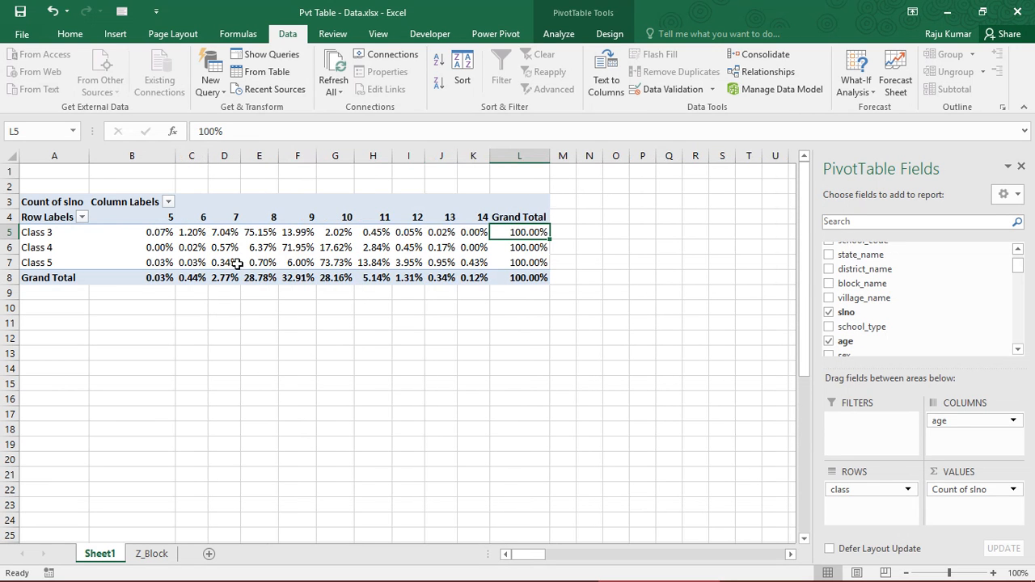
Examine the row percentages, including Class 3 for ages 5 to 11, Class 5 at age 10 and the Class 4 row total
{"action": "left_click", "coordinate": [518, 246]}
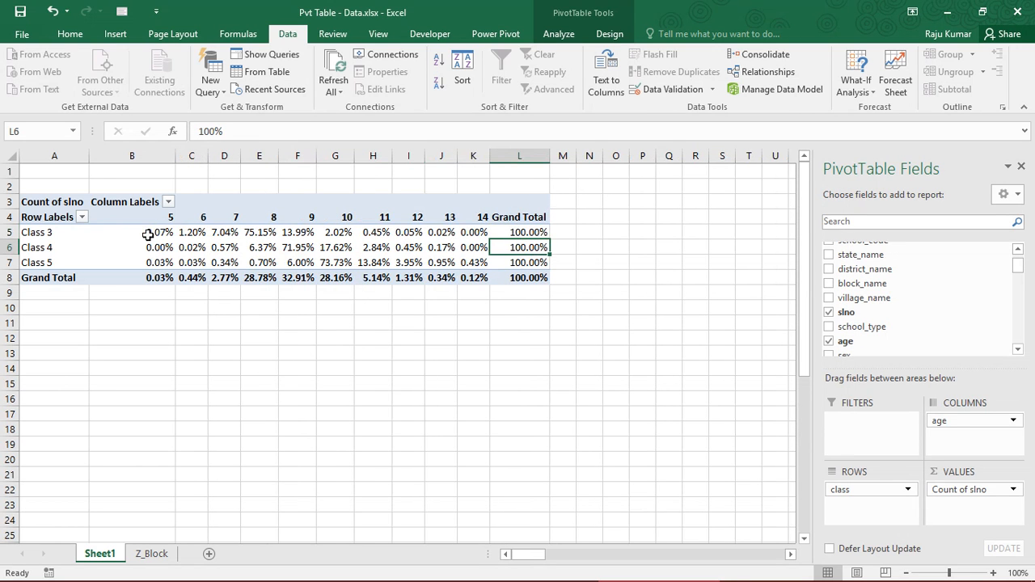
{"action": "left_click_drag", "start_coordinate": [150, 233], "coordinate": [380, 230]}
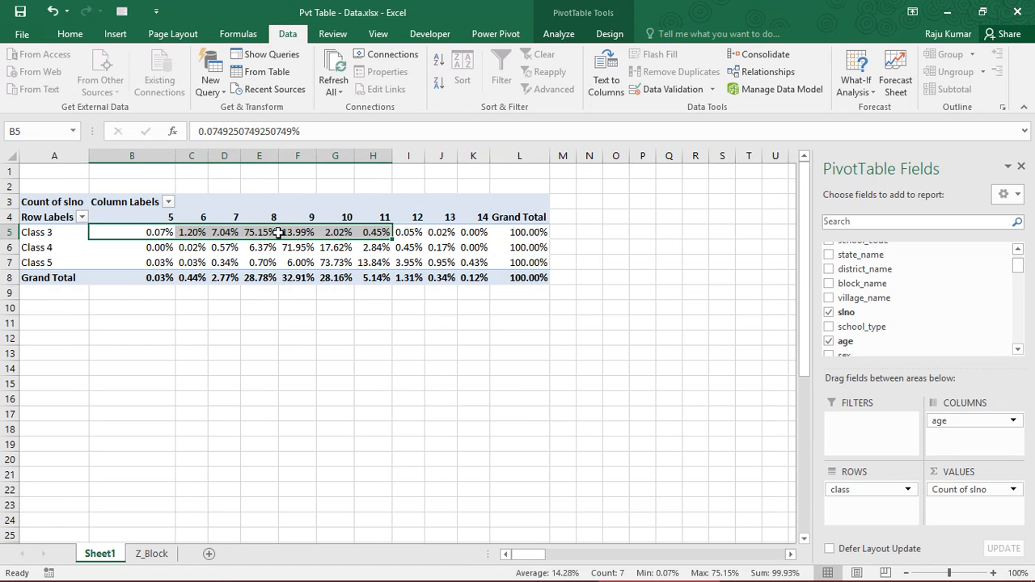
{"action": "left_click", "coordinate": [255, 232]}
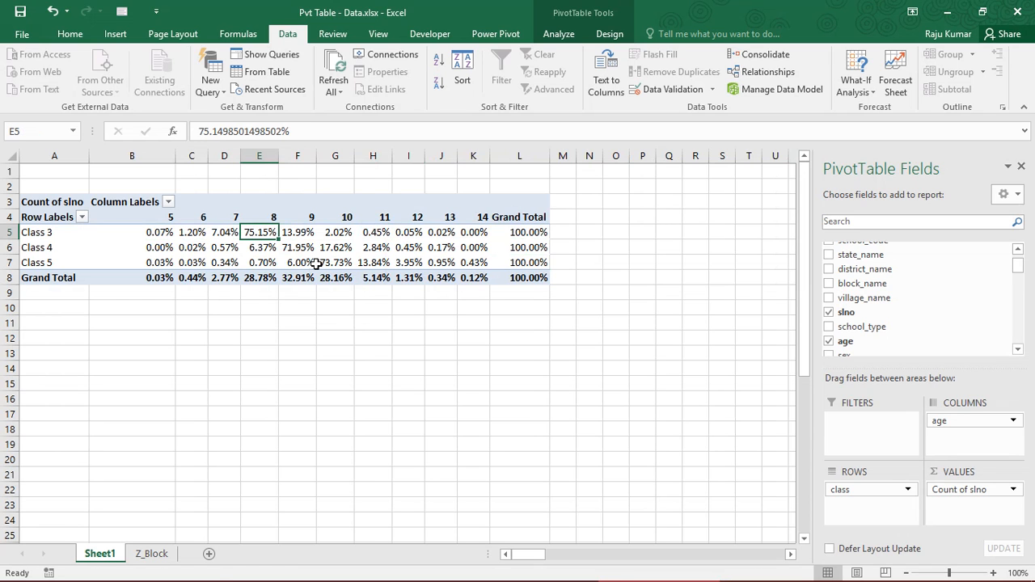
{"action": "mouse_move", "coordinate": [316, 265]}
{"action": "left_click", "coordinate": [340, 263]}
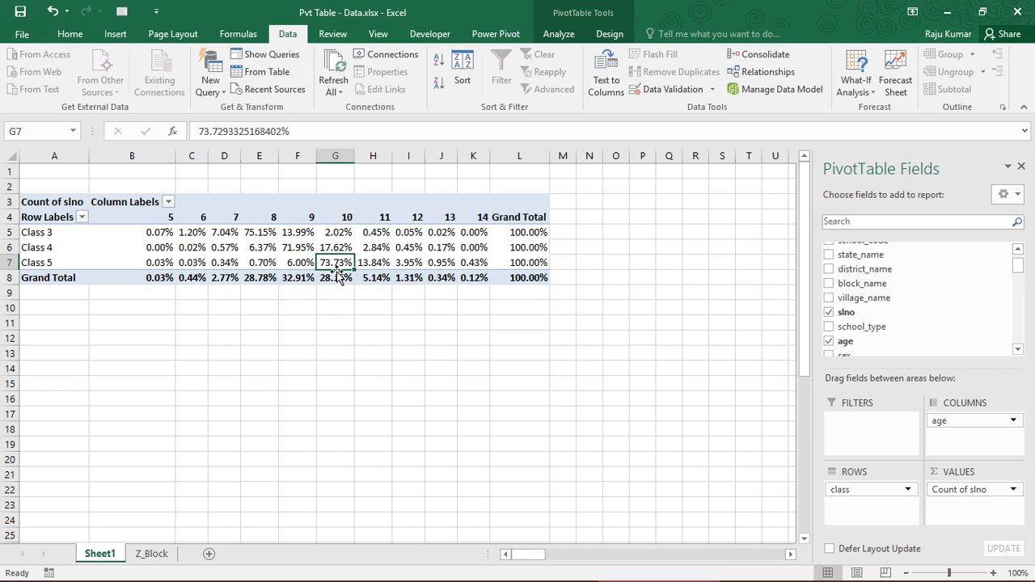
{"action": "left_click", "coordinate": [147, 232]}
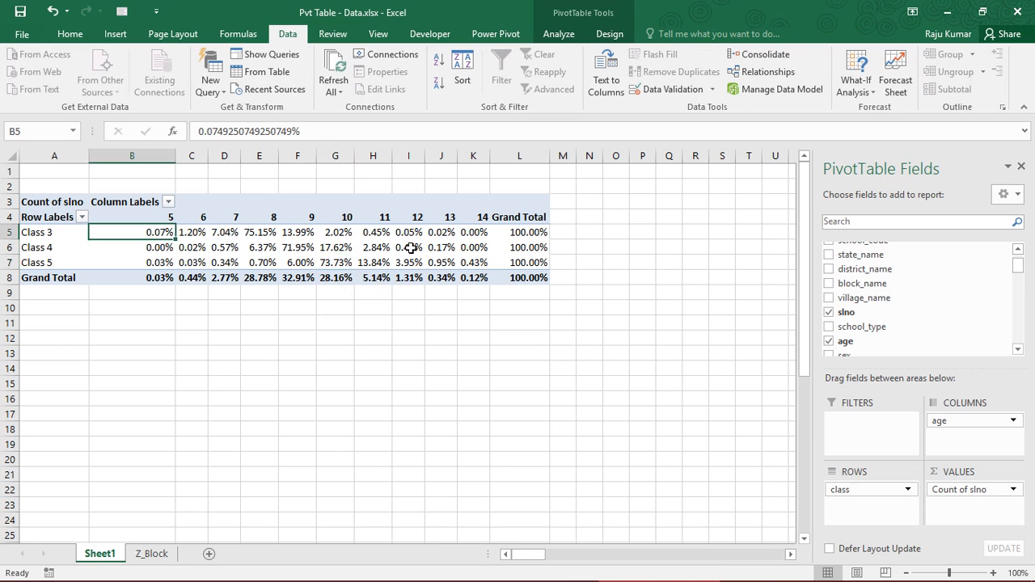
Examine the percentages across the whole PivotTable, including Class 3 and Class 4 at age 5 and Class 5 at age 10
{"action": "left_click_drag", "start_coordinate": [411, 249], "coordinate": [533, 279]}
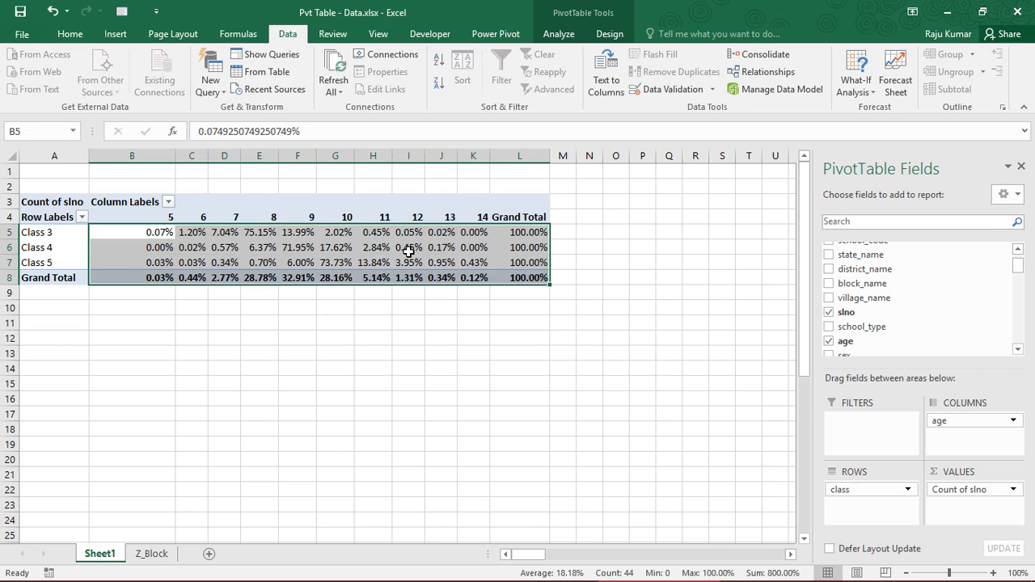
{"action": "left_click", "coordinate": [137, 232]}
{"action": "mouse_move", "coordinate": [136, 232]}
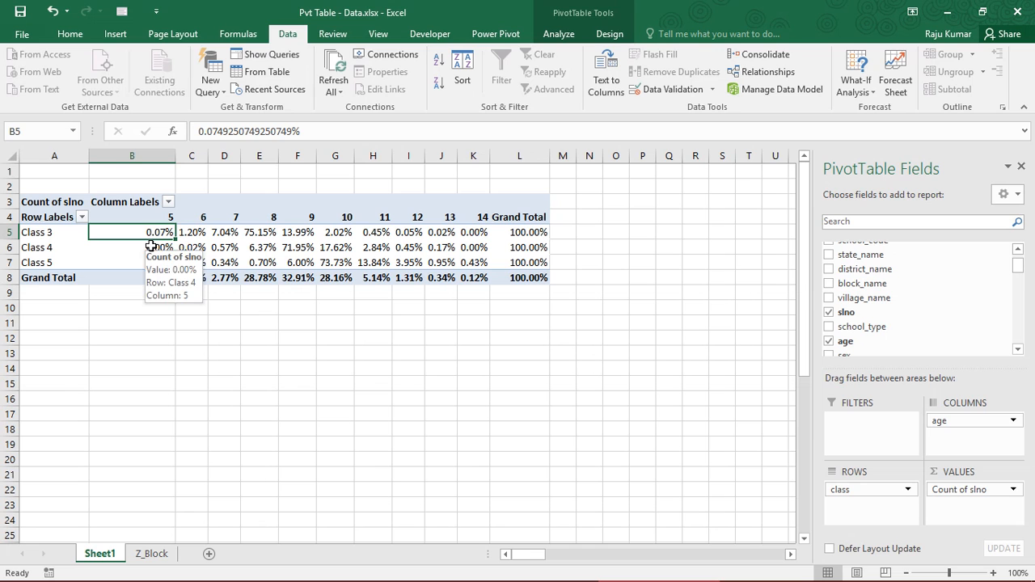
{"action": "left_click", "coordinate": [153, 248]}
{"action": "left_click", "coordinate": [149, 236]}
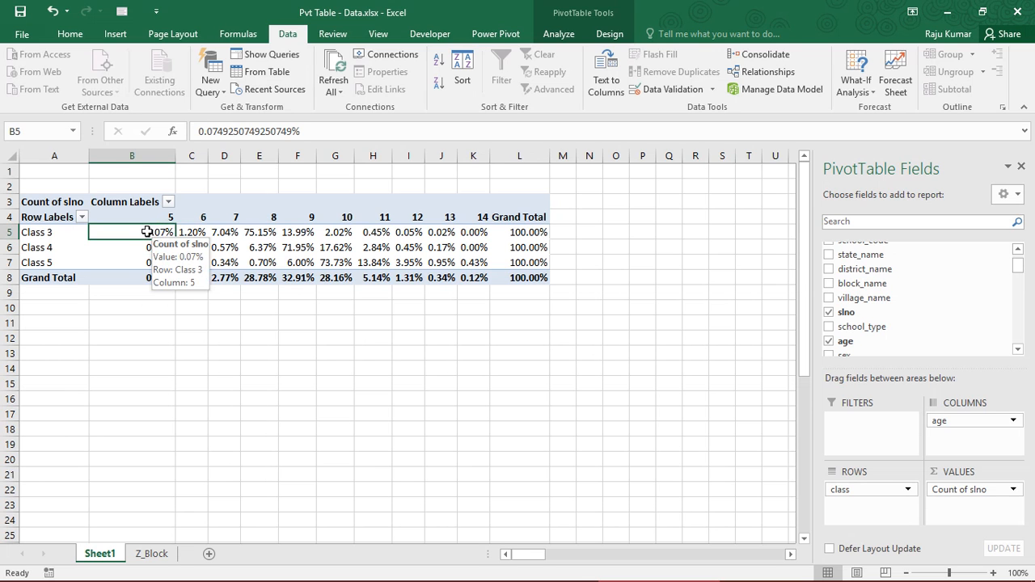
{"action": "left_click_drag", "start_coordinate": [149, 236], "coordinate": [511, 278]}
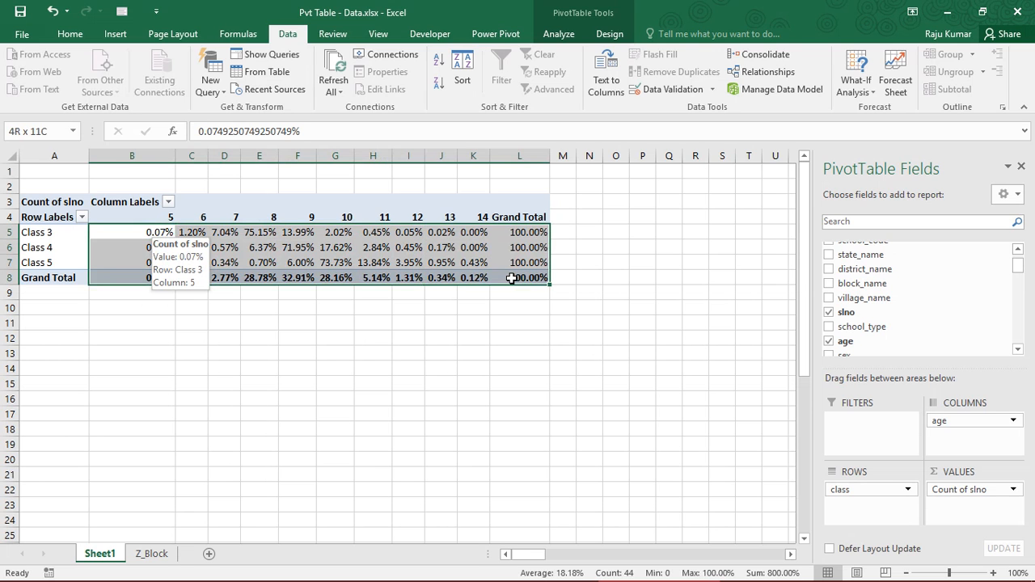
{"action": "left_click", "coordinate": [335, 262]}
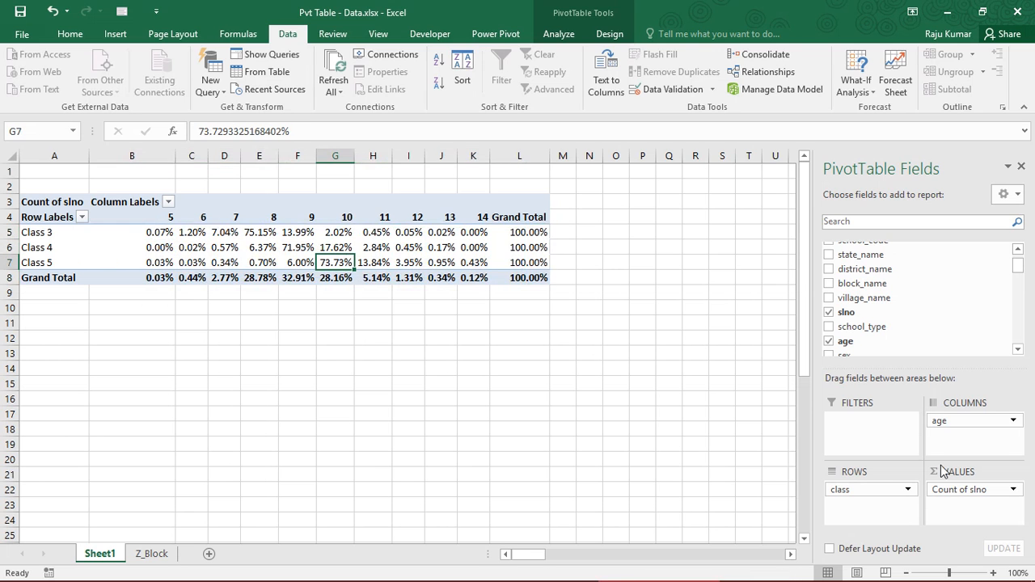
Format the Count of slno values as Percentage with 1 decimal place
{"action": "left_click", "coordinate": [989, 489]}
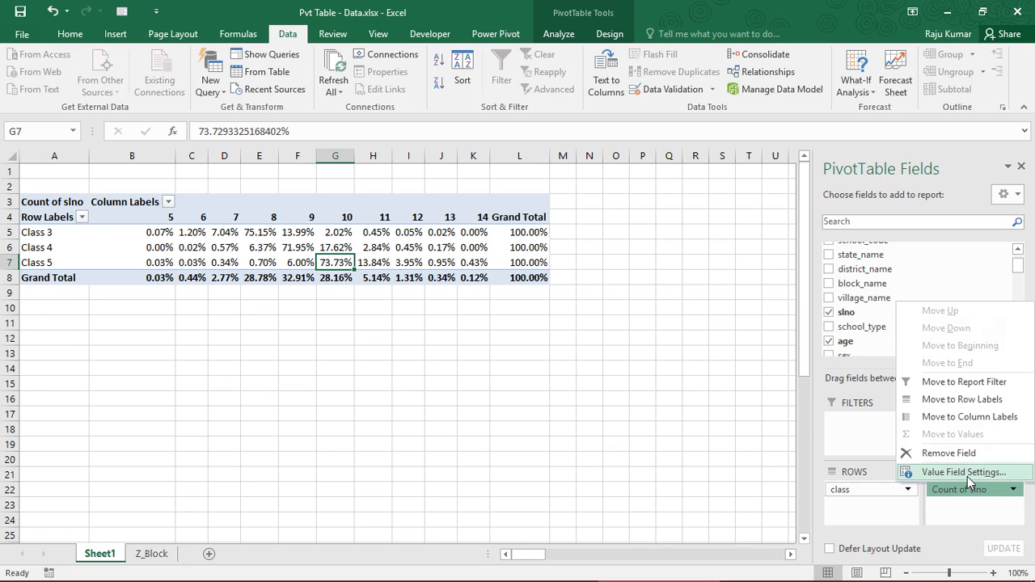
{"action": "left_click", "coordinate": [967, 477]}
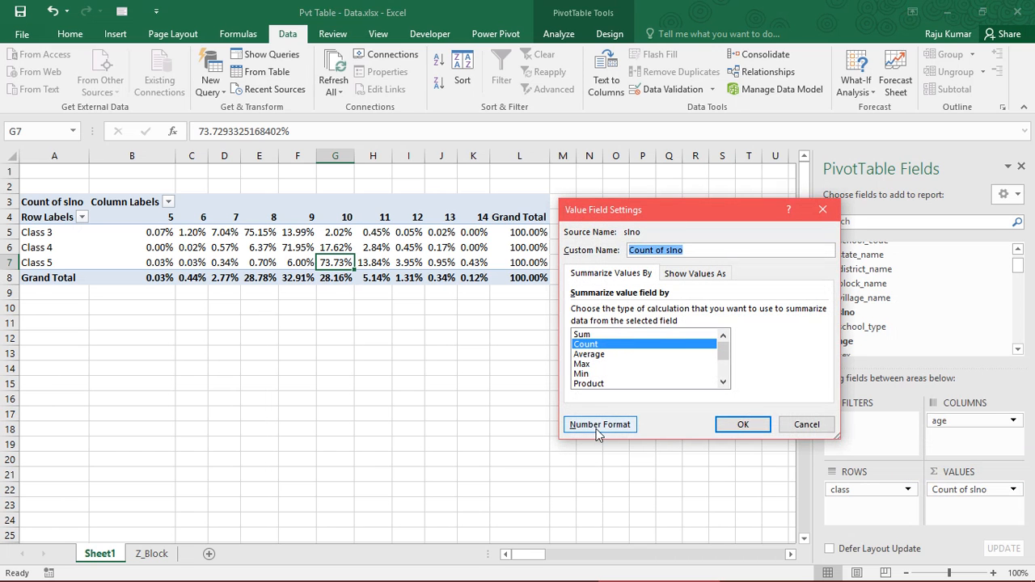
{"action": "left_click", "coordinate": [598, 431]}
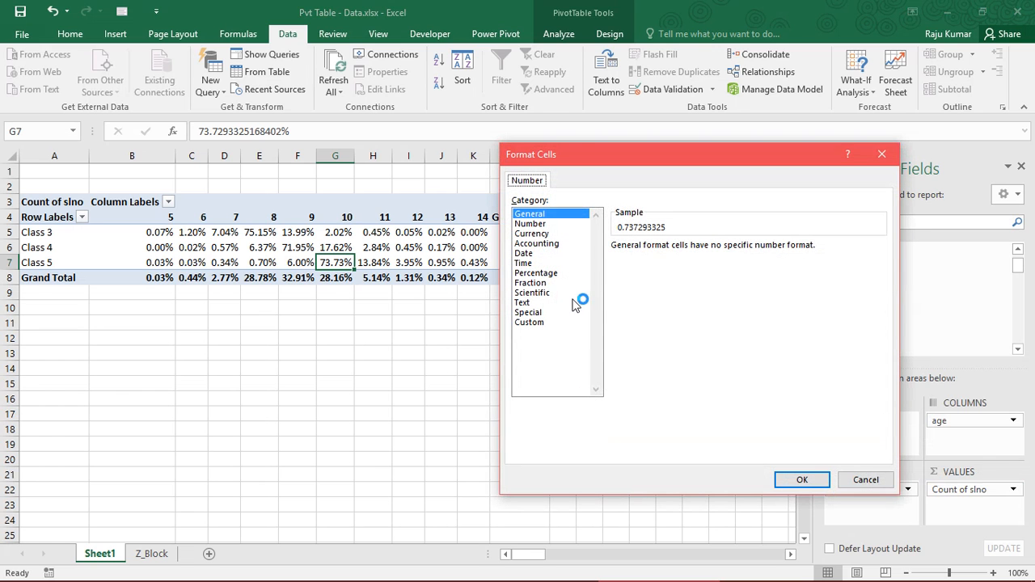
{"action": "left_click", "coordinate": [545, 275]}
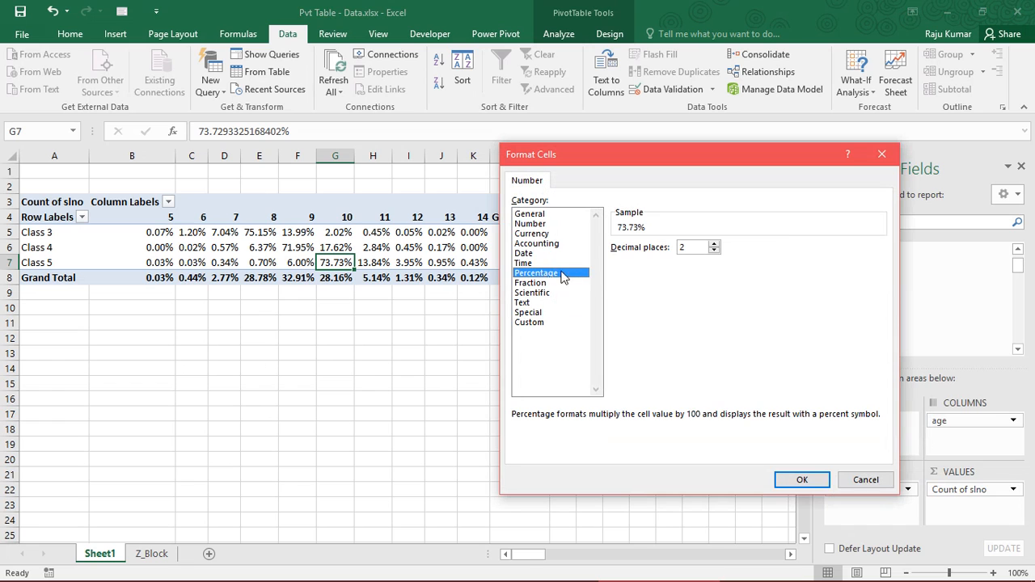
{"action": "left_click", "coordinate": [714, 251]}
{"action": "left_click", "coordinate": [797, 482]}
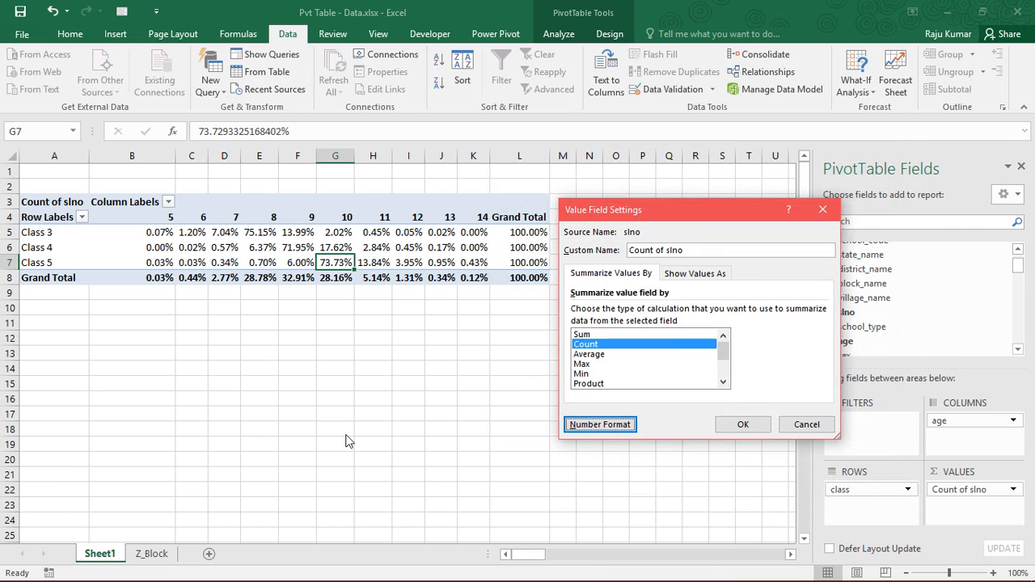
{"action": "left_click", "coordinate": [742, 426]}
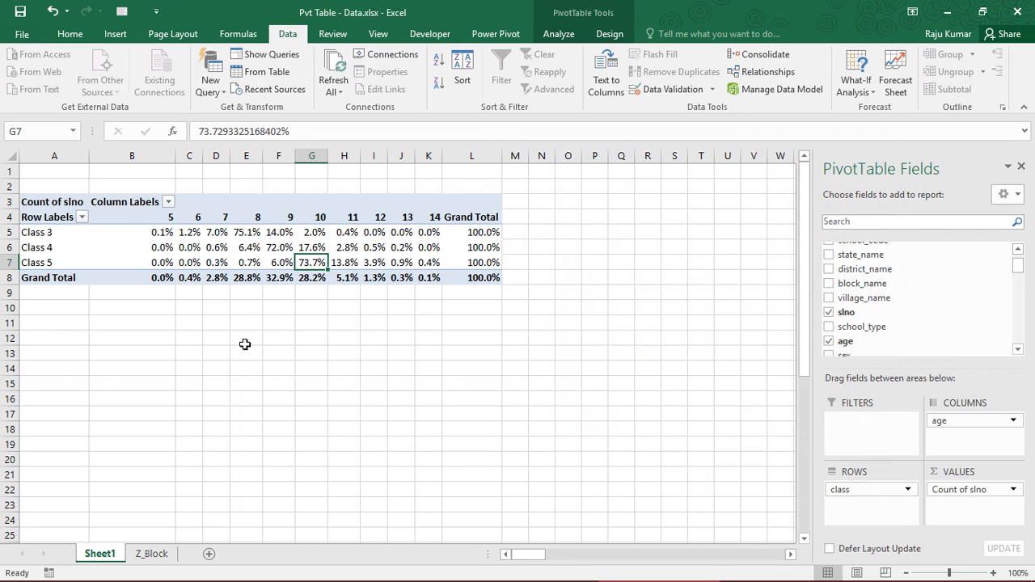
Review the one-decimal percentages together with the class row labels and the age column headings from 5 to 14
{"action": "left_click_drag", "start_coordinate": [134, 231], "coordinate": [376, 287]}
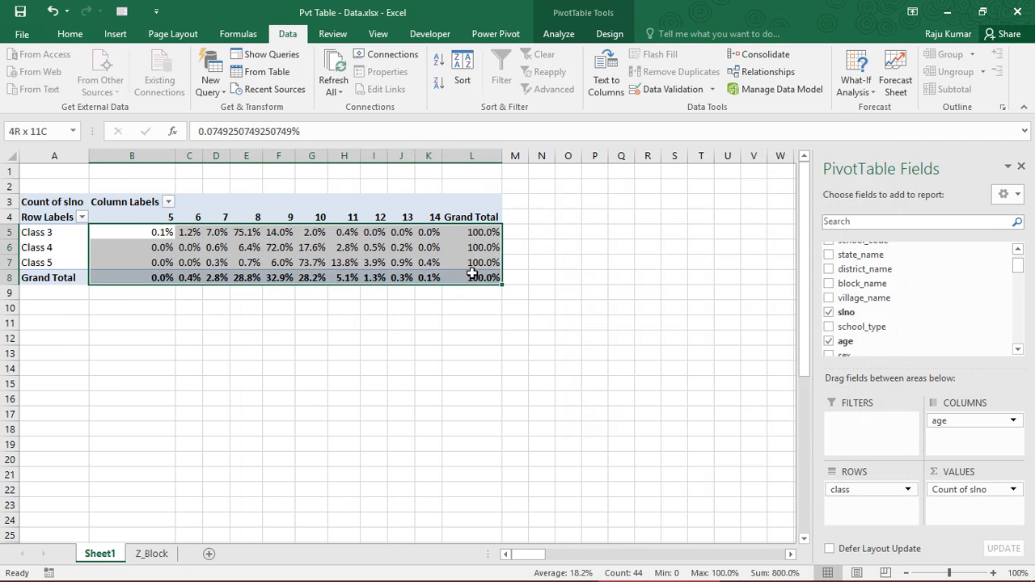
{"action": "mouse_move", "coordinate": [472, 275]}
{"action": "left_mouse_down"}
{"action": "mouse_move", "coordinate": [403, 262]}
{"action": "mouse_move", "coordinate": [471, 279]}
{"action": "left_mouse_up"}
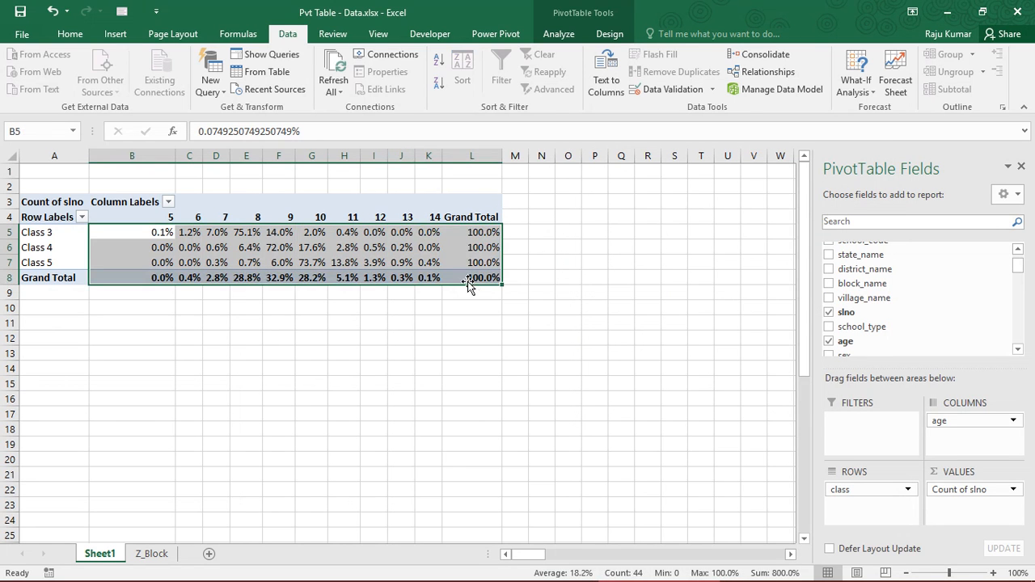
{"action": "left_click", "coordinate": [278, 262]}
{"action": "left_click_drag", "start_coordinate": [79, 219], "coordinate": [477, 283]}
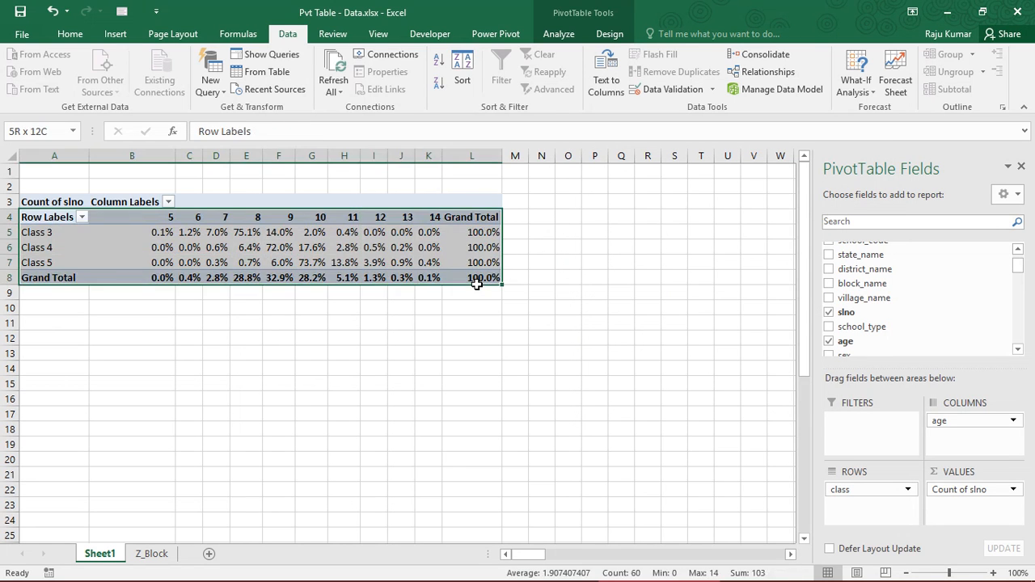
{"action": "mouse_move", "coordinate": [295, 257]}
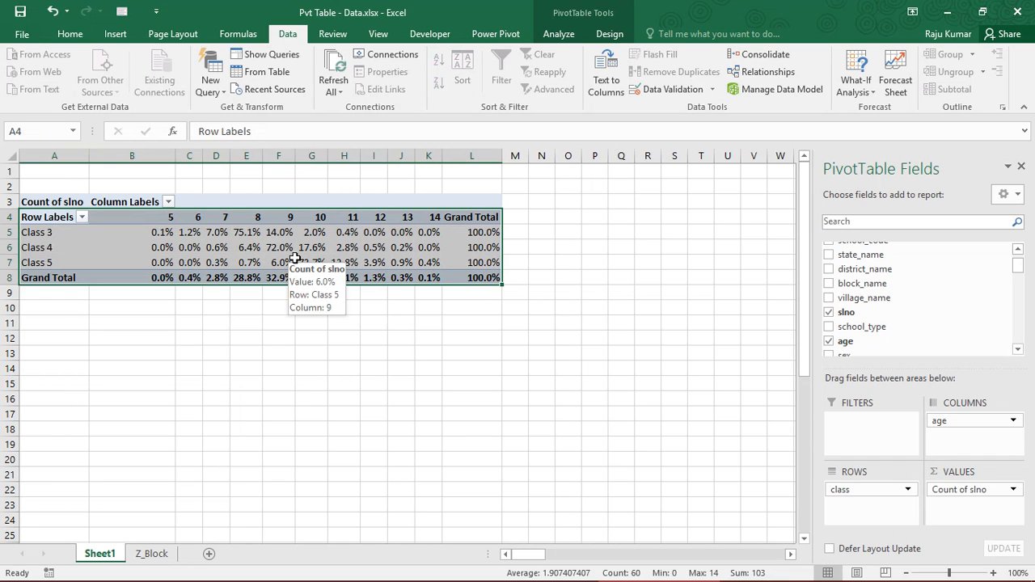
{"action": "left_click", "coordinate": [216, 247]}
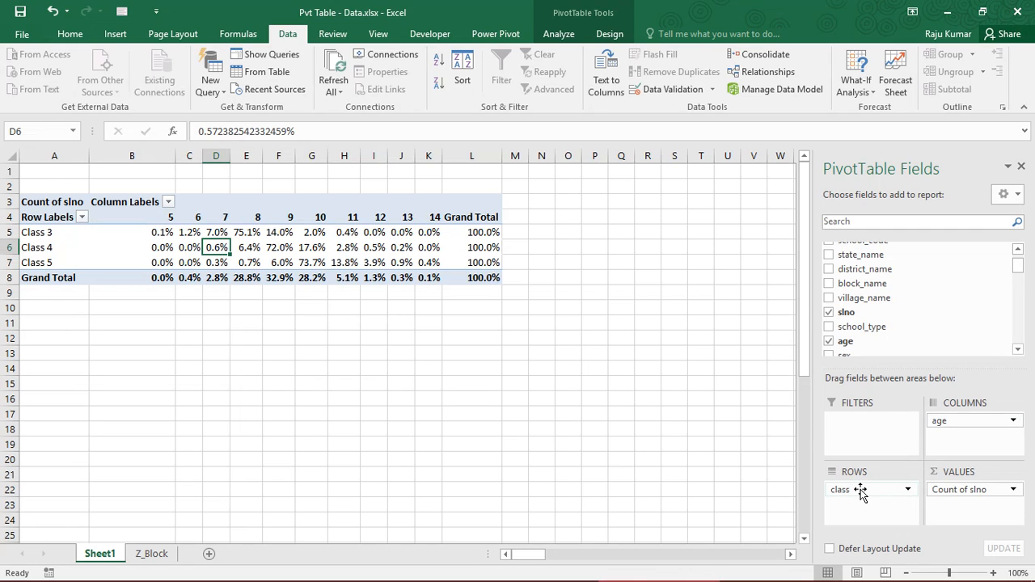
{"action": "mouse_move", "coordinate": [862, 493]}
{"action": "left_mouse_down"}
{"action": "mouse_move", "coordinate": [936, 423]}
{"action": "mouse_move", "coordinate": [952, 423]}
{"action": "mouse_move", "coordinate": [848, 497]}
{"action": "left_mouse_up"}
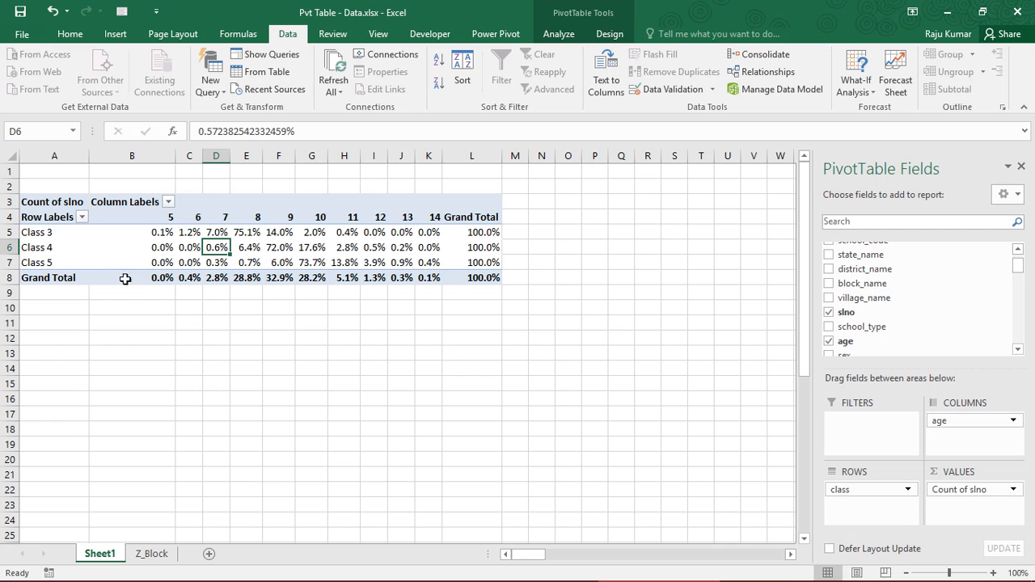
{"action": "left_click_drag", "start_coordinate": [57, 234], "coordinate": [48, 278]}
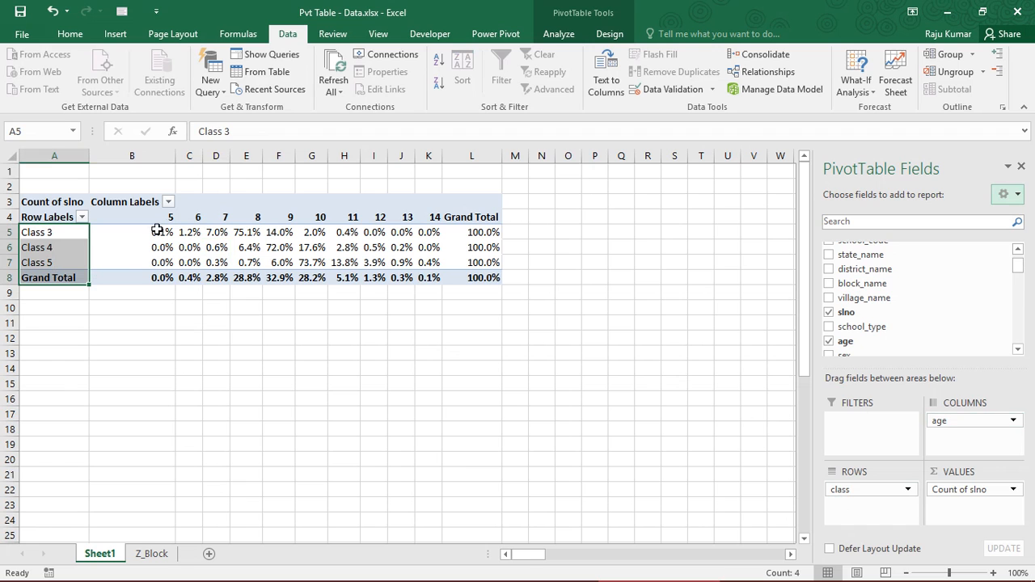
{"action": "left_click_drag", "start_coordinate": [146, 217], "coordinate": [436, 220]}
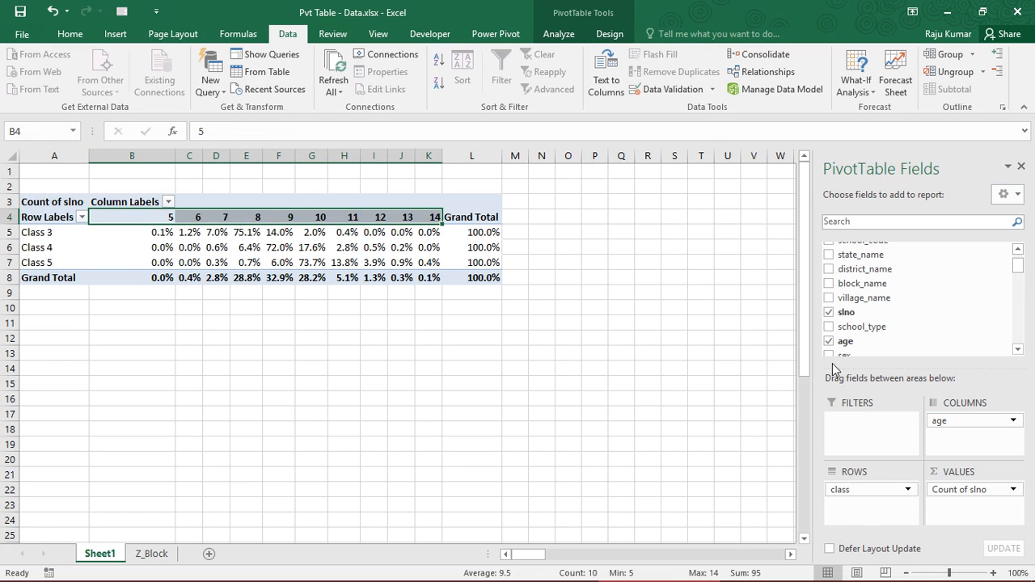
Look through the Sum, Count and Average summary functions for the slno value field and keep Count
{"action": "left_click", "coordinate": [965, 492]}
{"action": "left_click", "coordinate": [953, 475]}
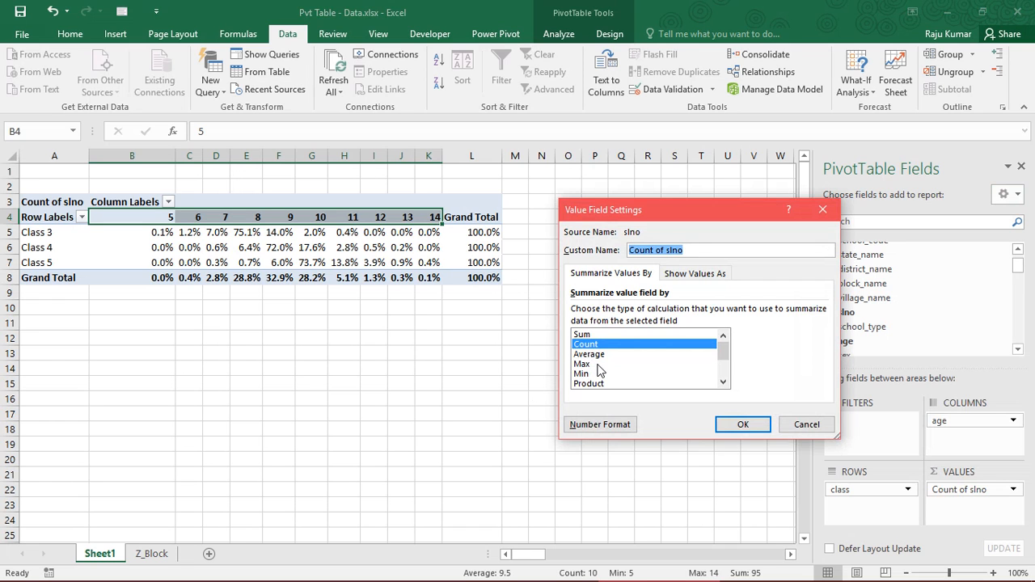
{"action": "mouse_move", "coordinate": [725, 354]}
{"action": "left_mouse_down"}
{"action": "mouse_move", "coordinate": [726, 378]}
{"action": "mouse_move", "coordinate": [724, 348]}
{"action": "left_mouse_up"}
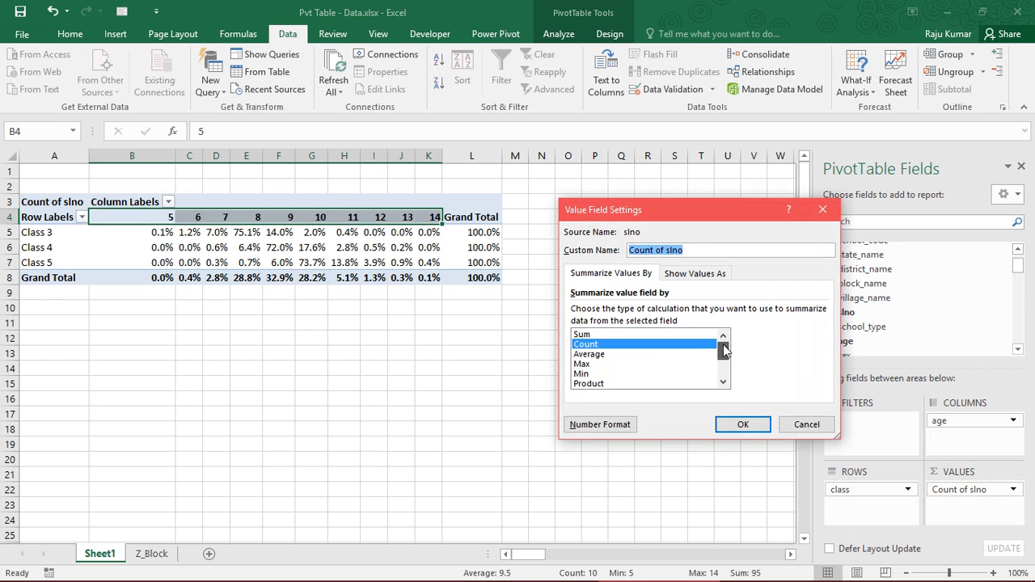
{"action": "left_click", "coordinate": [607, 335]}
{"action": "left_click", "coordinate": [607, 345]}
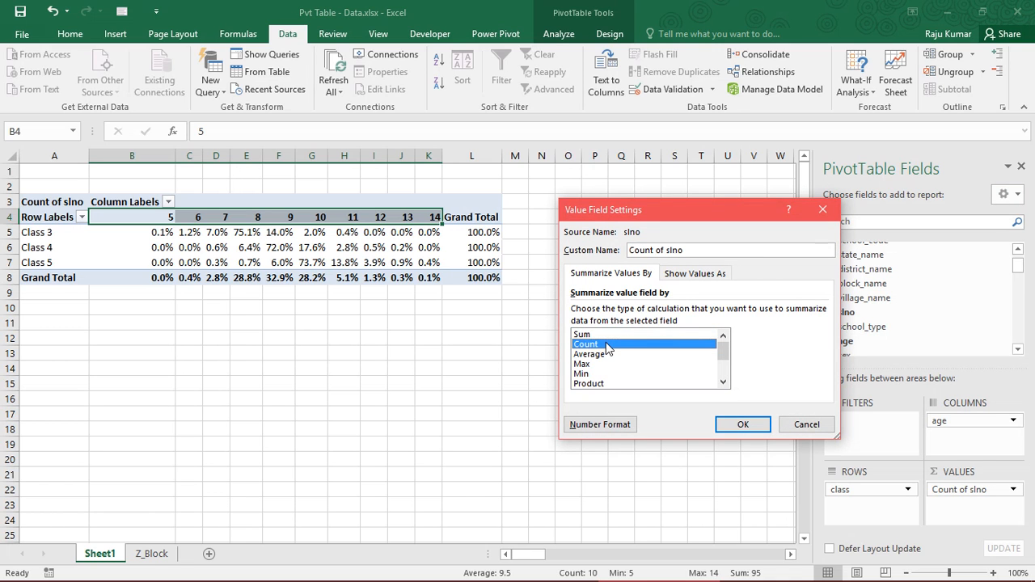
{"action": "left_click", "coordinate": [609, 355]}
{"action": "left_click", "coordinate": [609, 345]}
{"action": "left_click", "coordinate": [743, 427]}
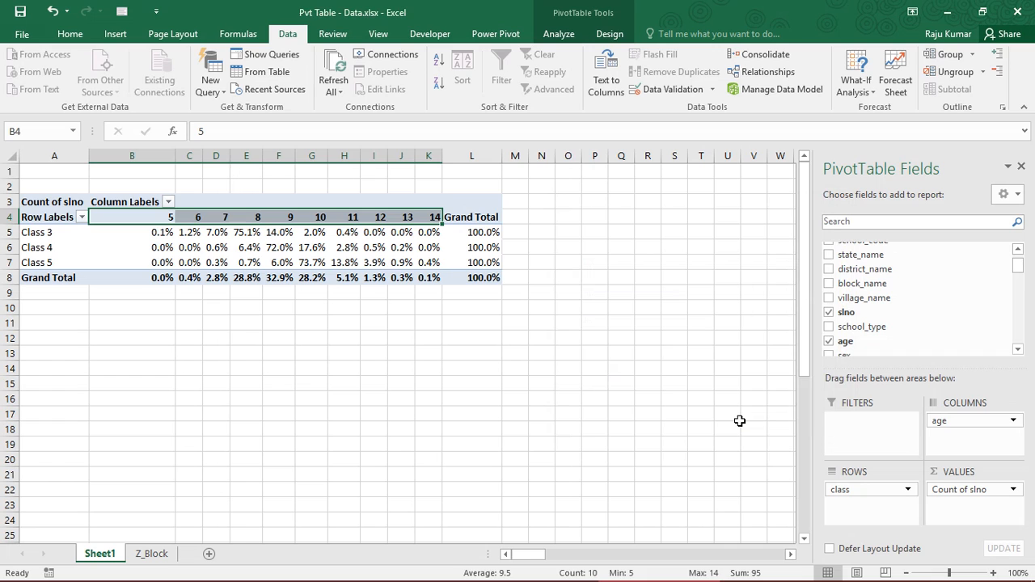
Show the Count of slno values as No Calculation so plain counts replace the row percentages
{"action": "left_click", "coordinate": [214, 265]}
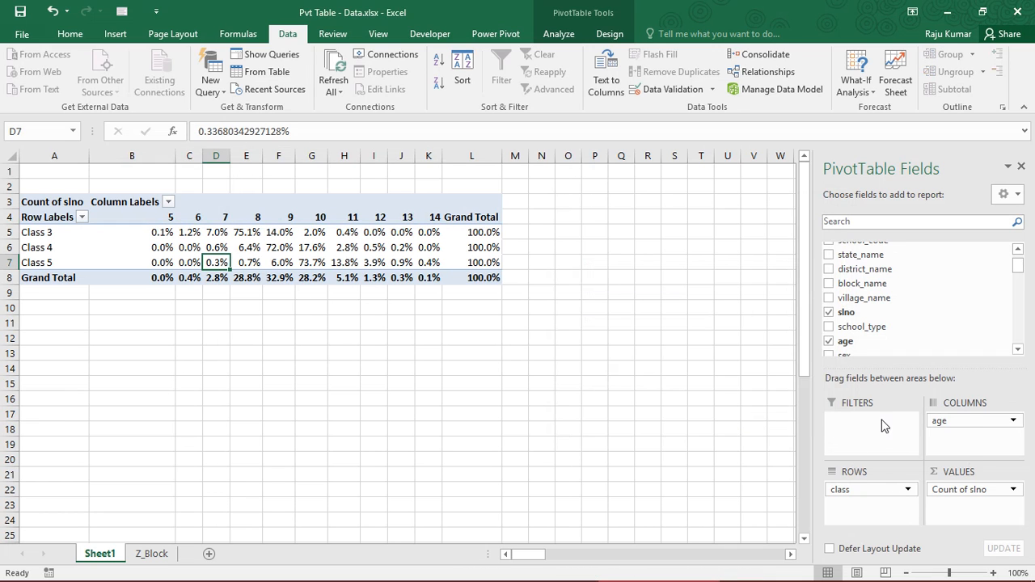
{"action": "left_click", "coordinate": [950, 492]}
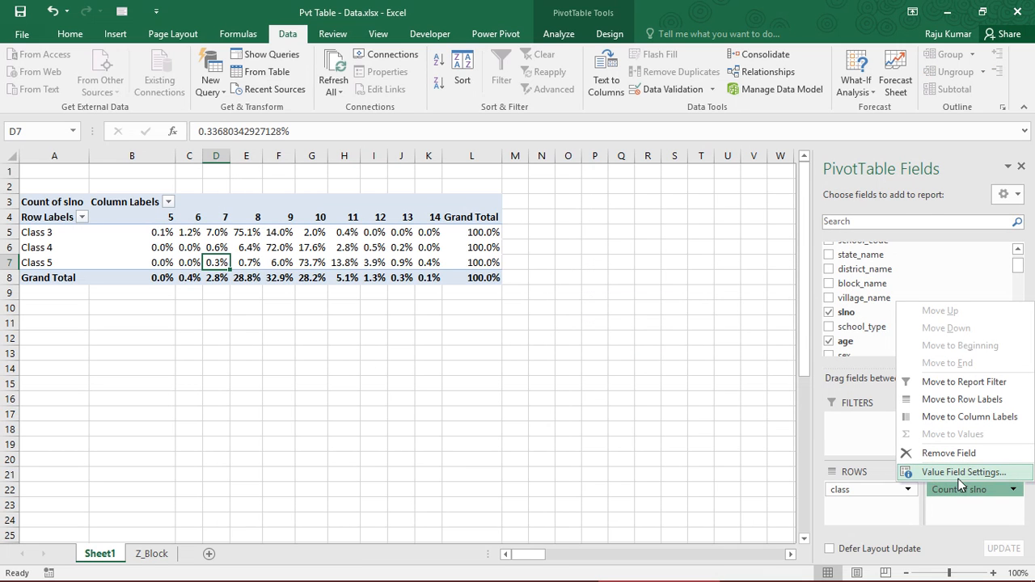
{"action": "left_click", "coordinate": [962, 473]}
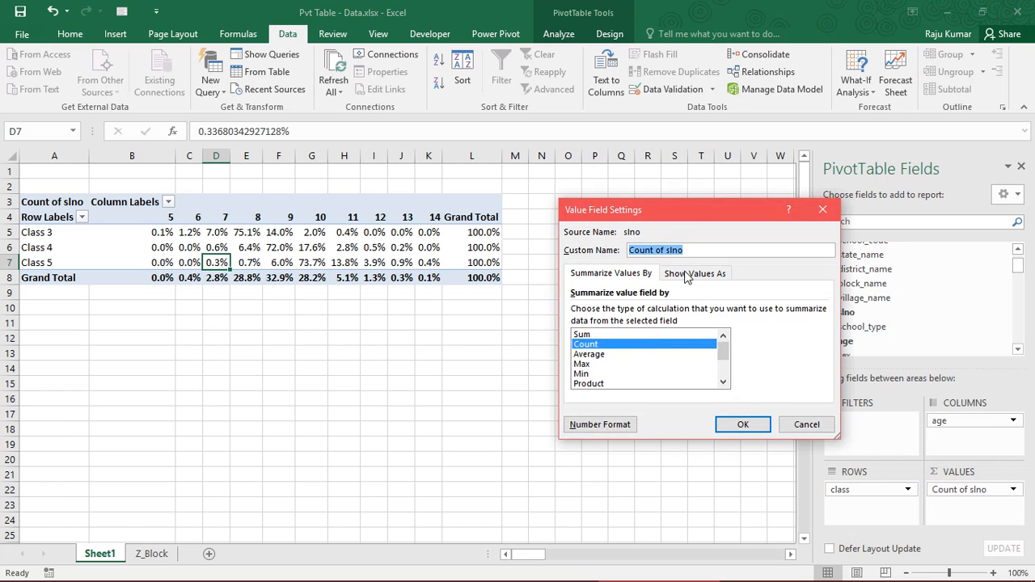
{"action": "left_click", "coordinate": [693, 275]}
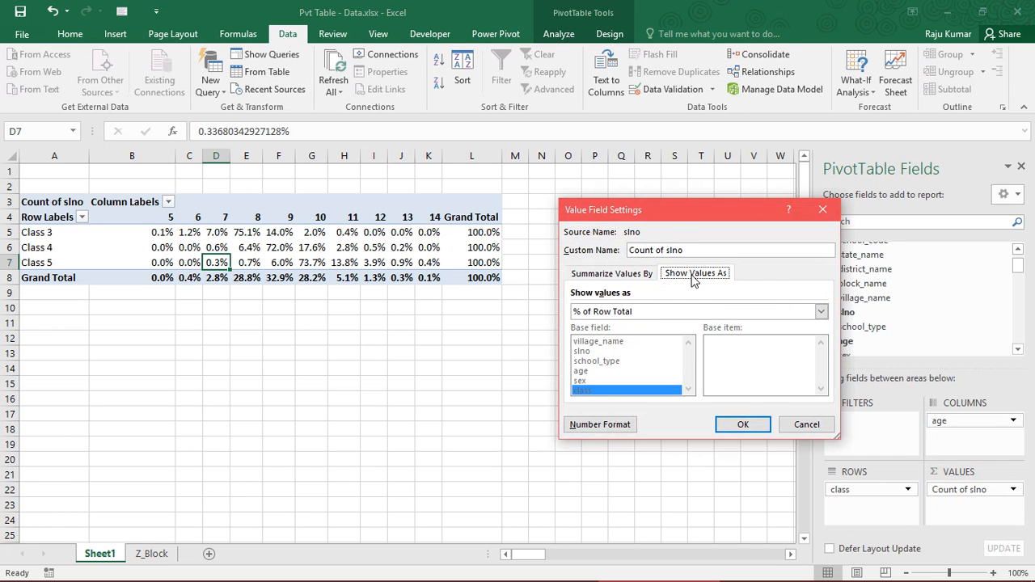
{"action": "left_click", "coordinate": [653, 314]}
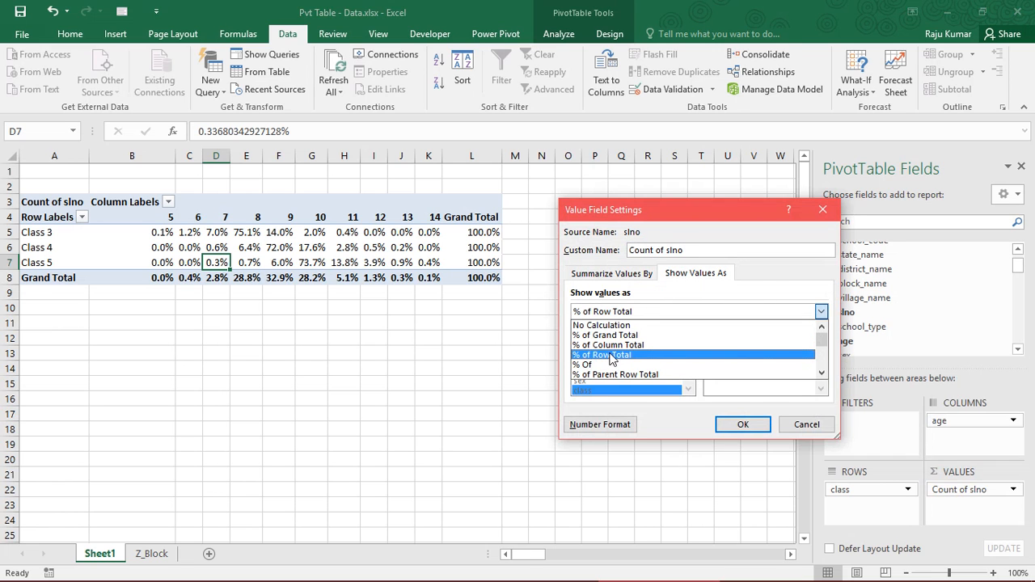
{"action": "left_click", "coordinate": [598, 326]}
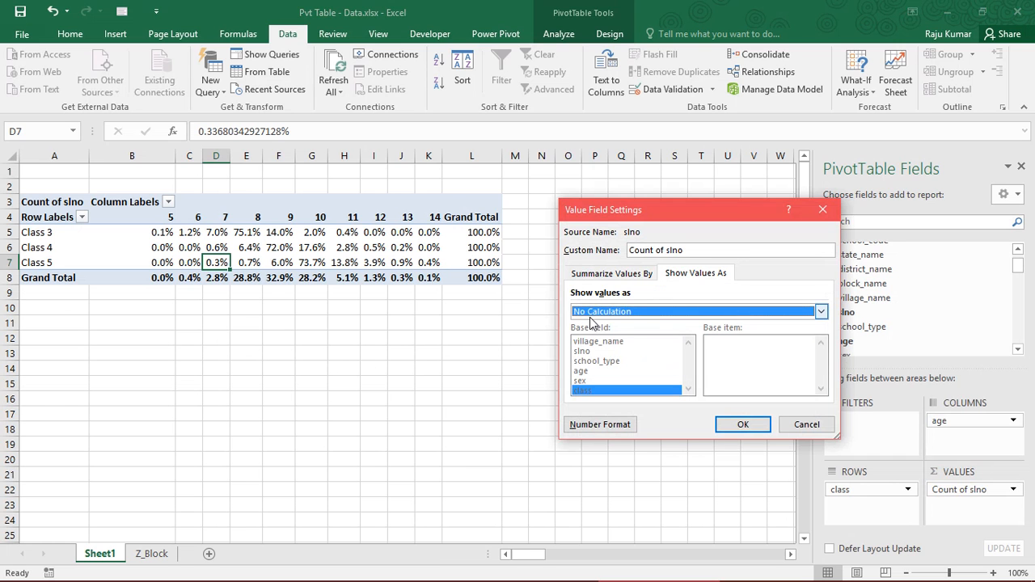
{"action": "left_click", "coordinate": [743, 425]}
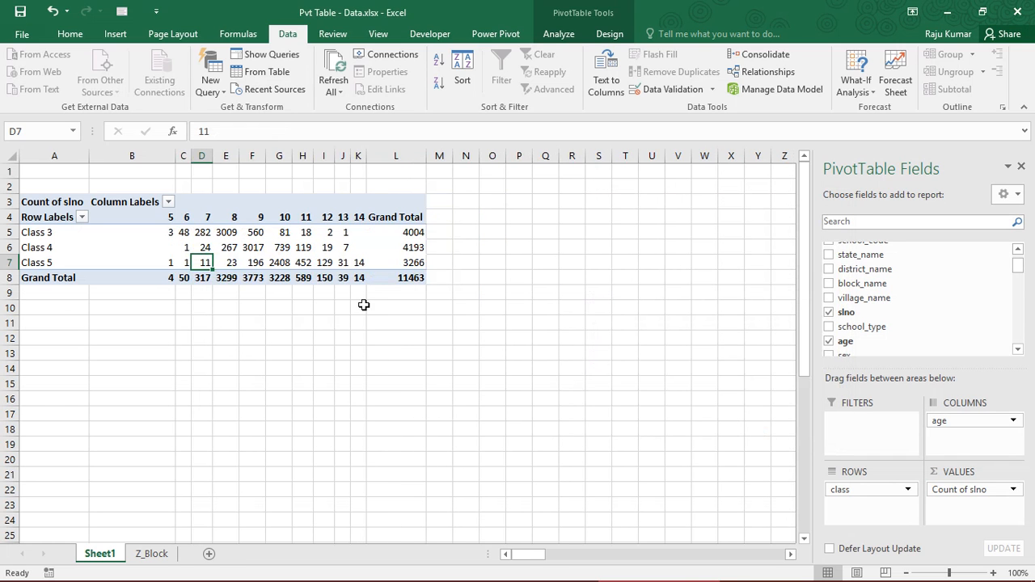
Remove the age field from the PivotTable columns and add the sex field there instead
{"action": "left_click_drag", "start_coordinate": [154, 233], "coordinate": [387, 278]}
{"action": "left_click", "coordinate": [284, 266]}
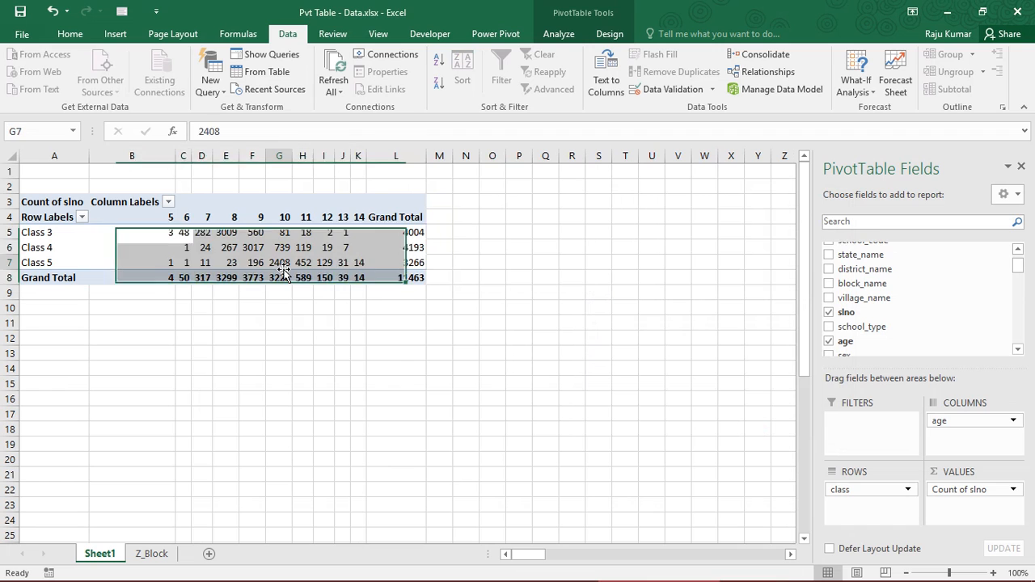
{"action": "left_click", "coordinate": [187, 252]}
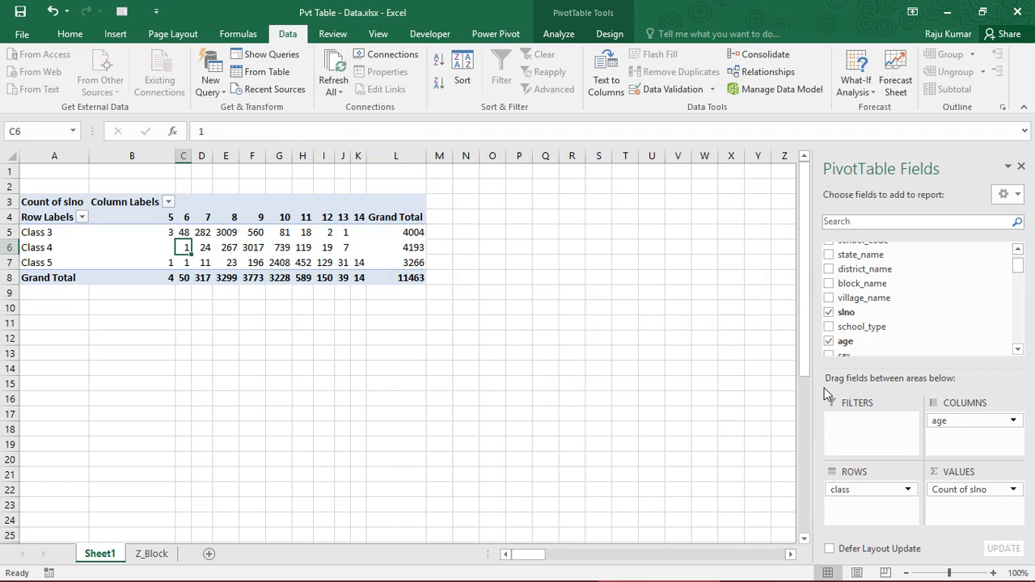
{"action": "left_click", "coordinate": [969, 425]}
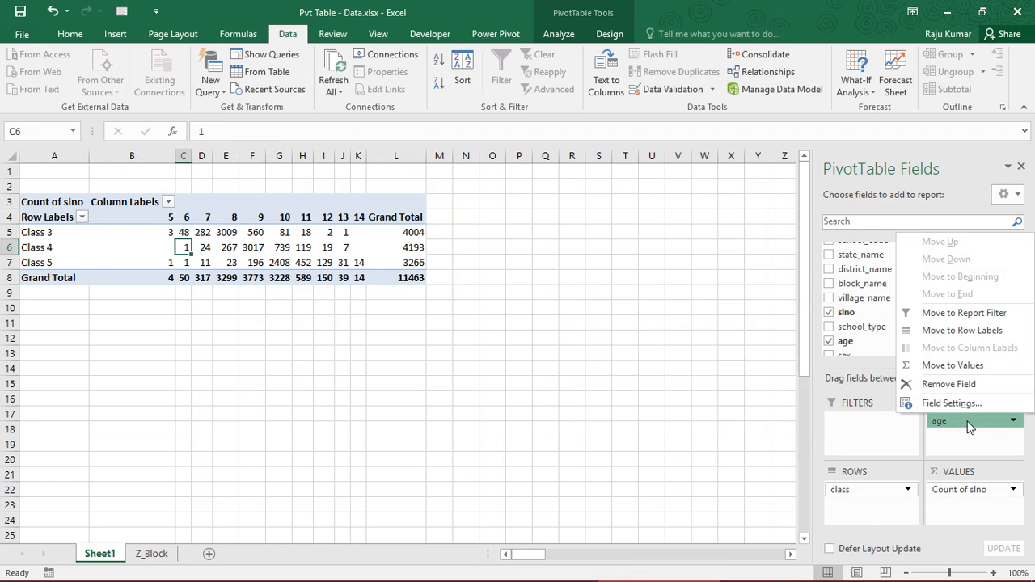
{"action": "left_click", "coordinate": [968, 387]}
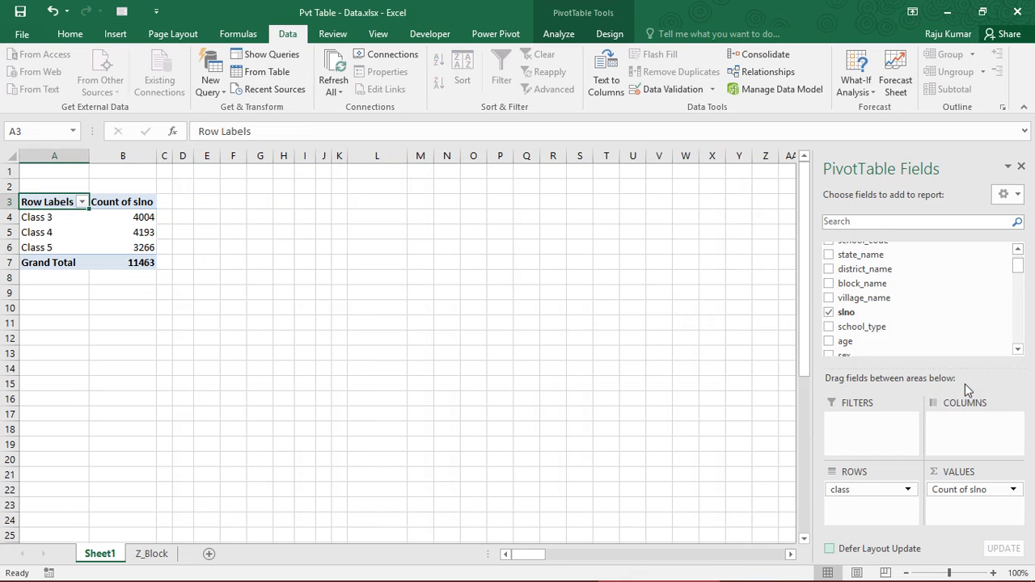
{"action": "scroll", "coordinate": [1021, 350], "scroll_direction": "down", "scroll_amount": 3}
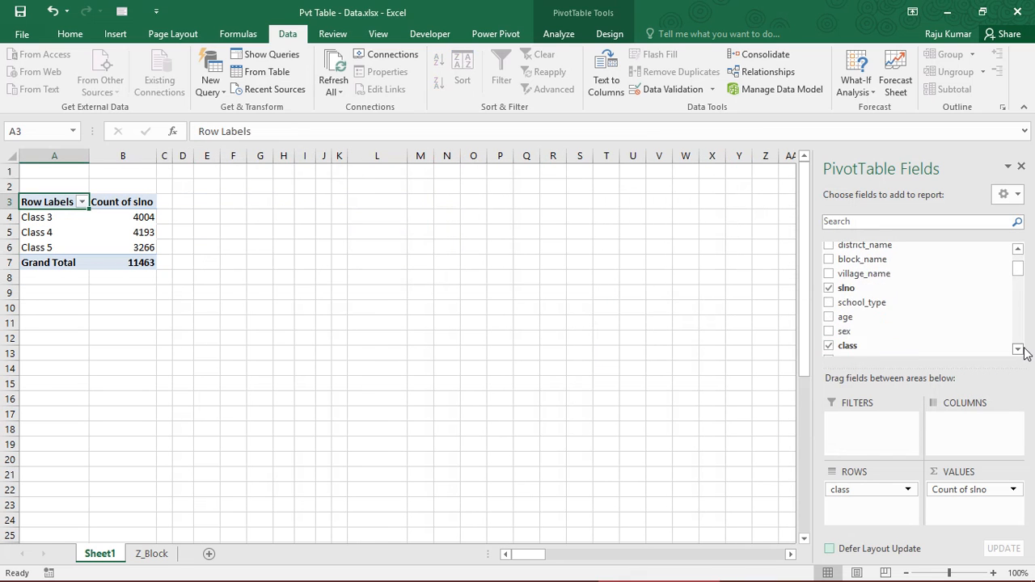
{"action": "left_click_drag", "start_coordinate": [922, 320], "coordinate": [962, 429]}
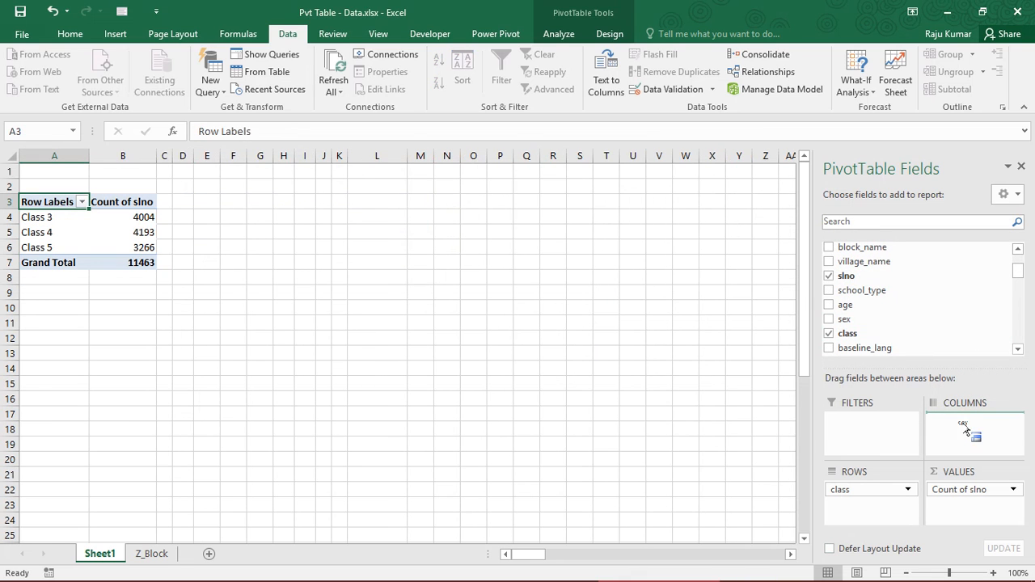
Review the Female and Male counts for Class 3 to Class 5 together with the row and column grand totals
{"action": "left_click", "coordinate": [150, 232]}
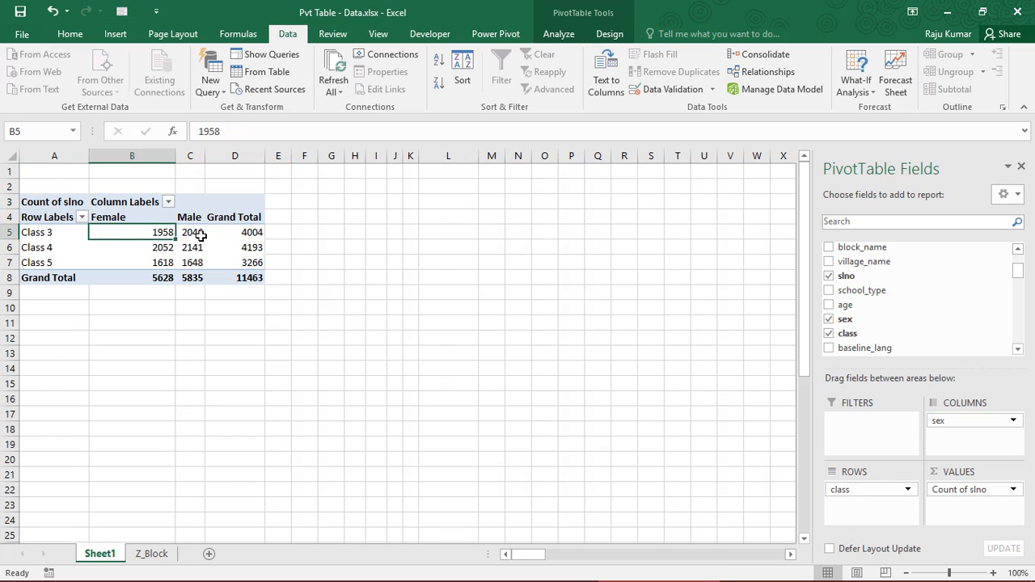
{"action": "left_click", "coordinate": [192, 233]}
{"action": "left_click_drag", "start_coordinate": [121, 234], "coordinate": [254, 277]}
{"action": "left_click", "coordinate": [187, 262]}
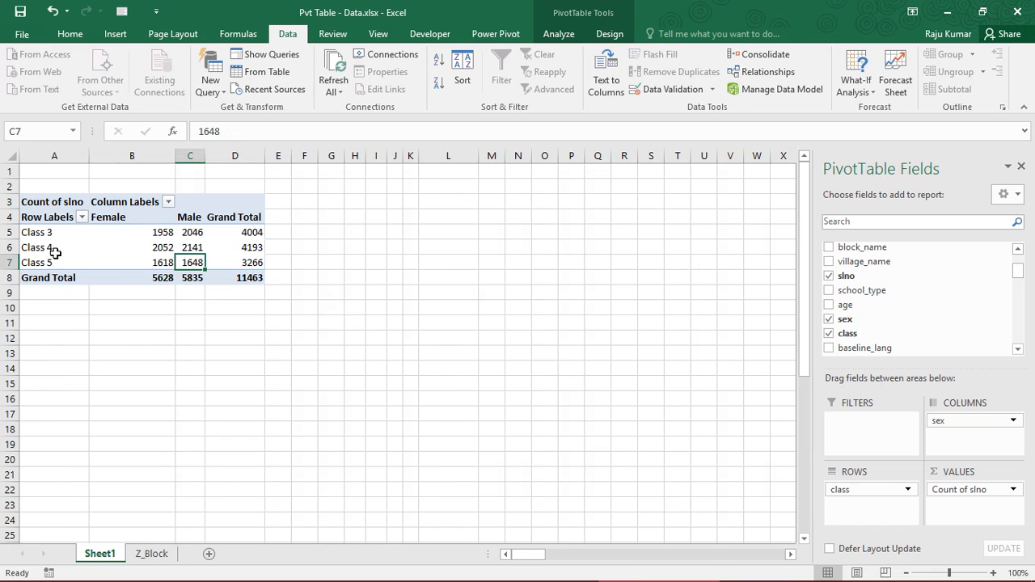
{"action": "left_click", "coordinate": [135, 235]}
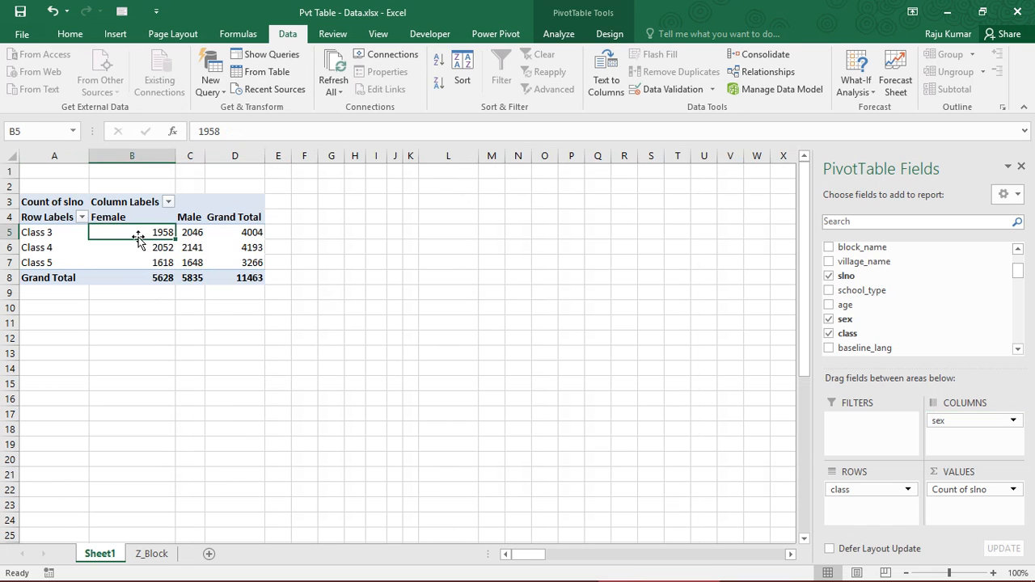
{"action": "left_click", "coordinate": [195, 234]}
{"action": "mouse_move", "coordinate": [255, 257]}
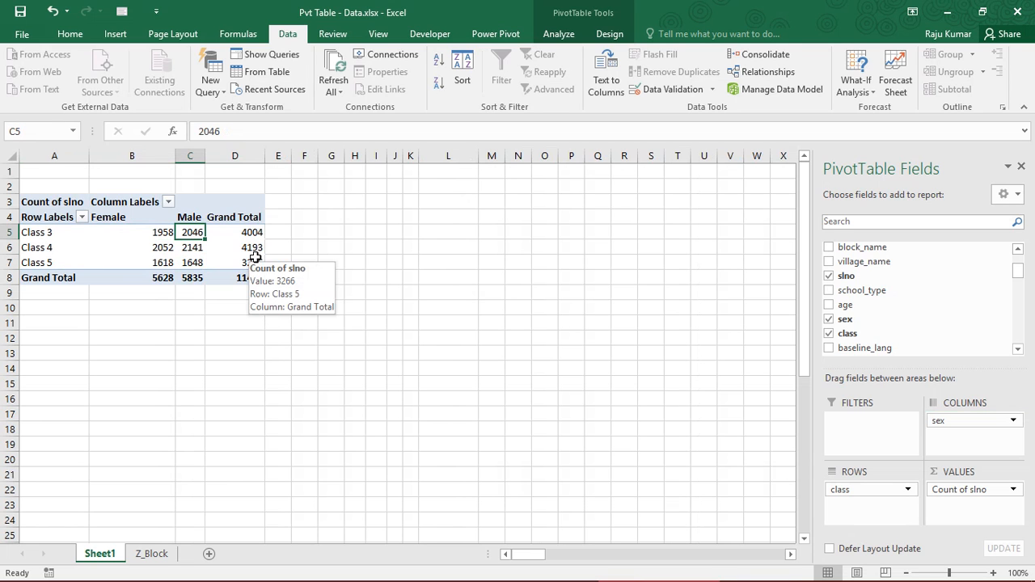
{"action": "left_click_drag", "start_coordinate": [142, 232], "coordinate": [250, 282]}
{"action": "left_click", "coordinate": [245, 279]}
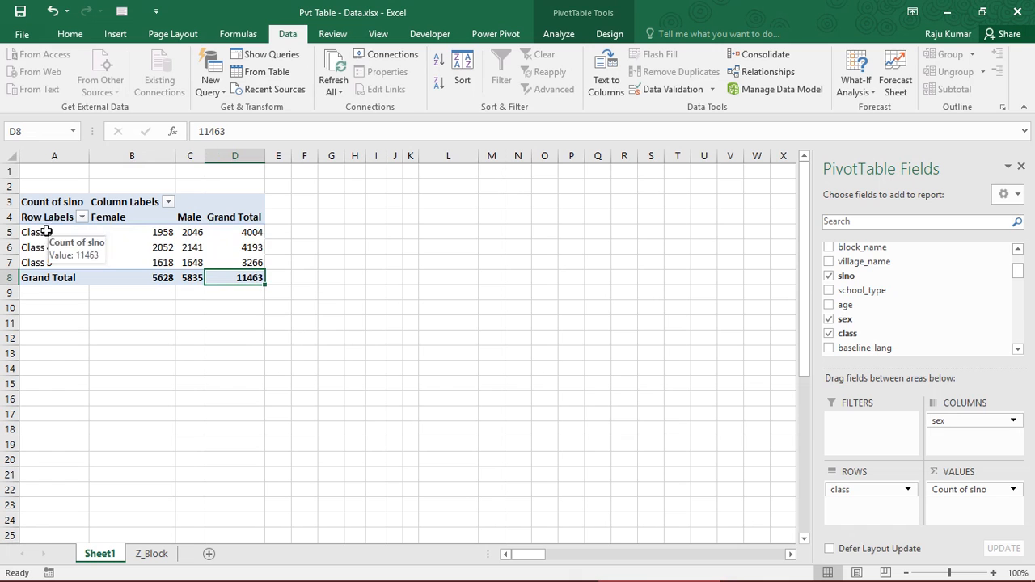
{"action": "left_click", "coordinate": [28, 232]}
{"action": "left_click", "coordinate": [222, 283]}
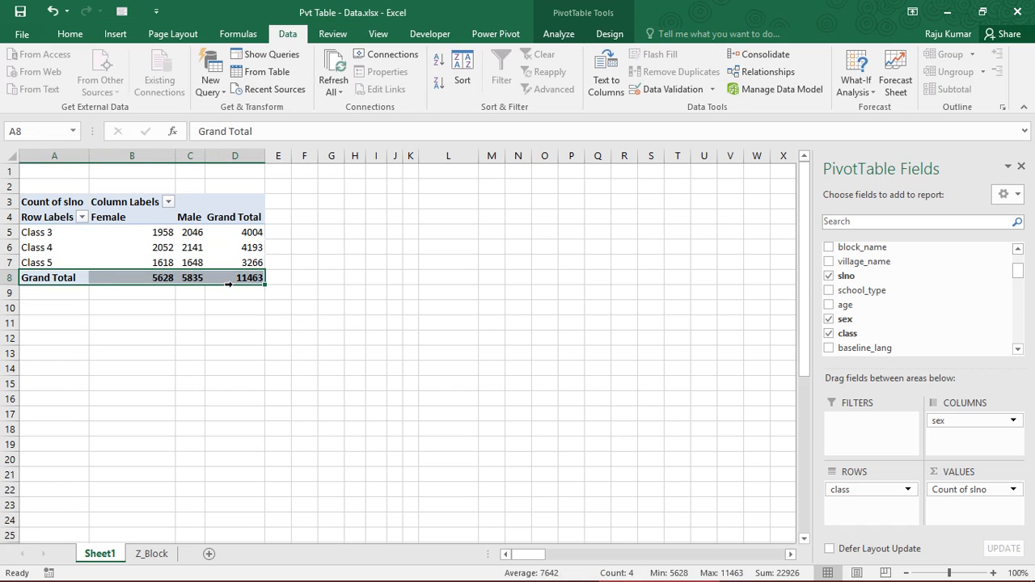
{"action": "left_click", "coordinate": [36, 235]}
{"action": "left_click", "coordinate": [207, 279]}
{"action": "left_click", "coordinate": [145, 232]}
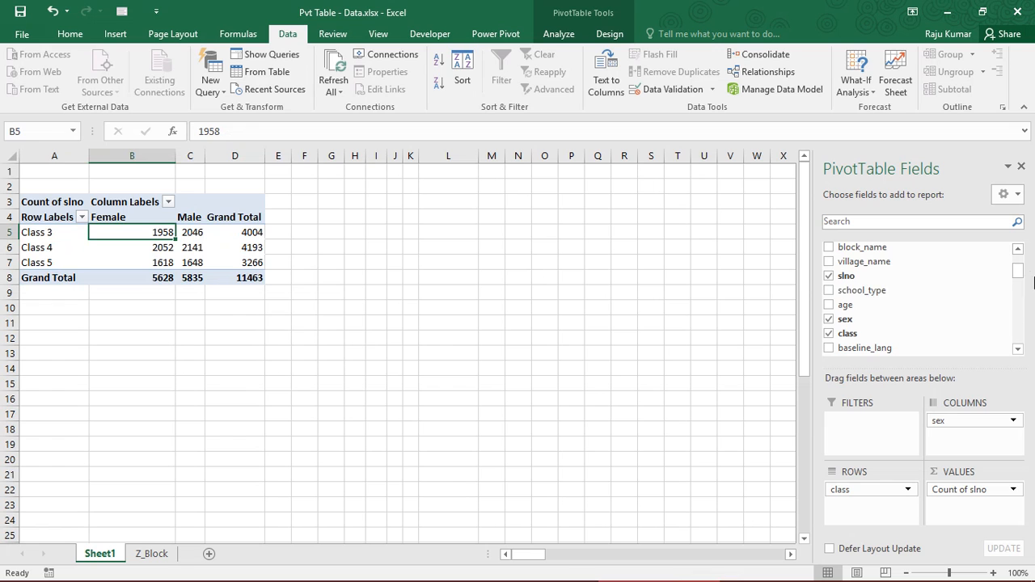
Add the state_name field to the PivotTable as a report filter above the class-by-sex counts
{"action": "scroll", "coordinate": [1018, 273], "scroll_direction": "up", "scroll_amount": 1}
{"action": "scroll", "coordinate": [1018, 273], "scroll_direction": "up", "scroll_amount": 1}
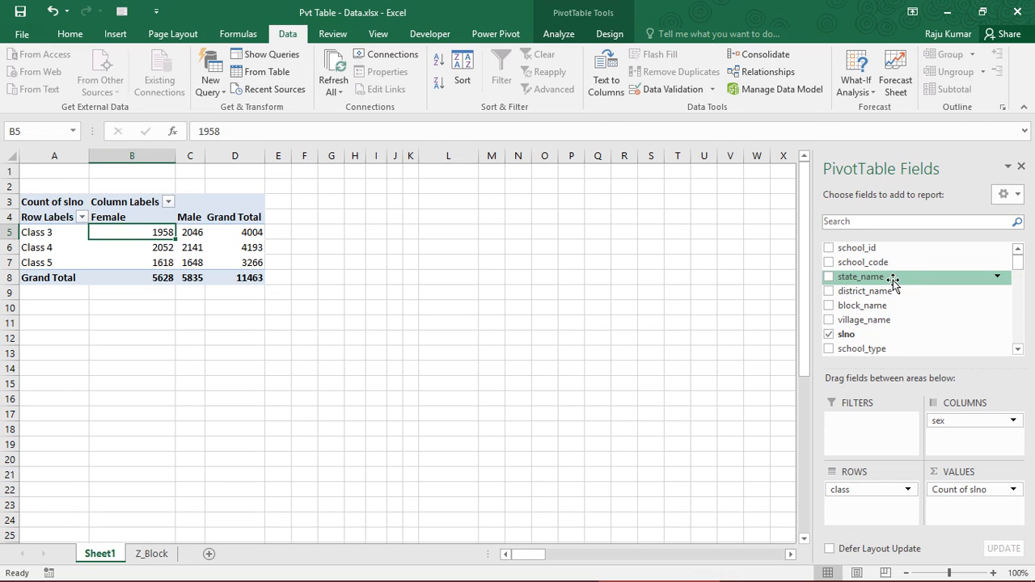
{"action": "left_click_drag", "start_coordinate": [893, 279], "coordinate": [890, 437]}
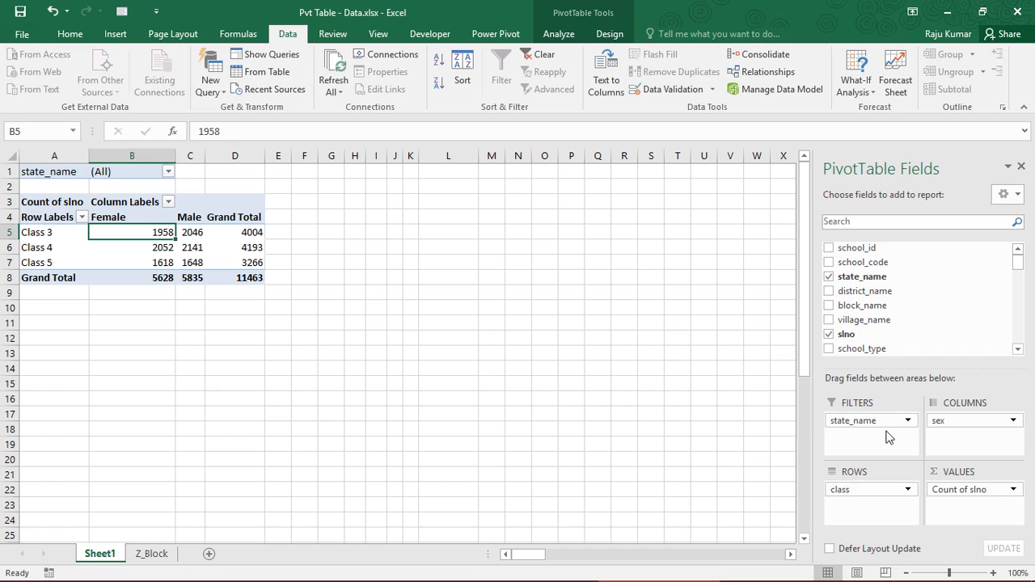
{"action": "left_click", "coordinate": [71, 169]}
{"action": "left_click", "coordinate": [114, 166]}
{"action": "left_click", "coordinate": [118, 171]}
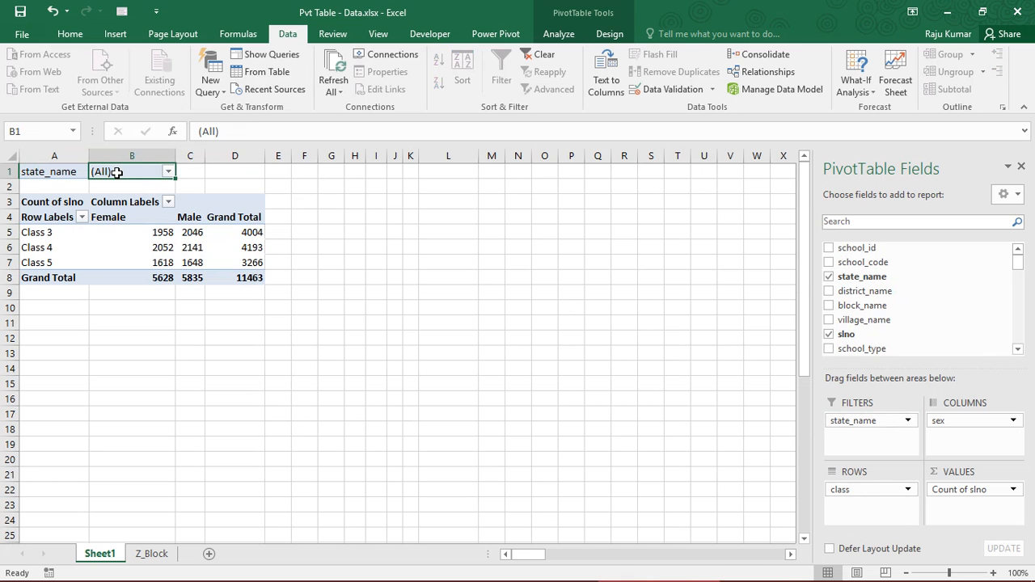
Filter the PivotTable by state_name to show only Karnataka, and review the resulting counts
{"action": "left_click", "coordinate": [168, 172]}
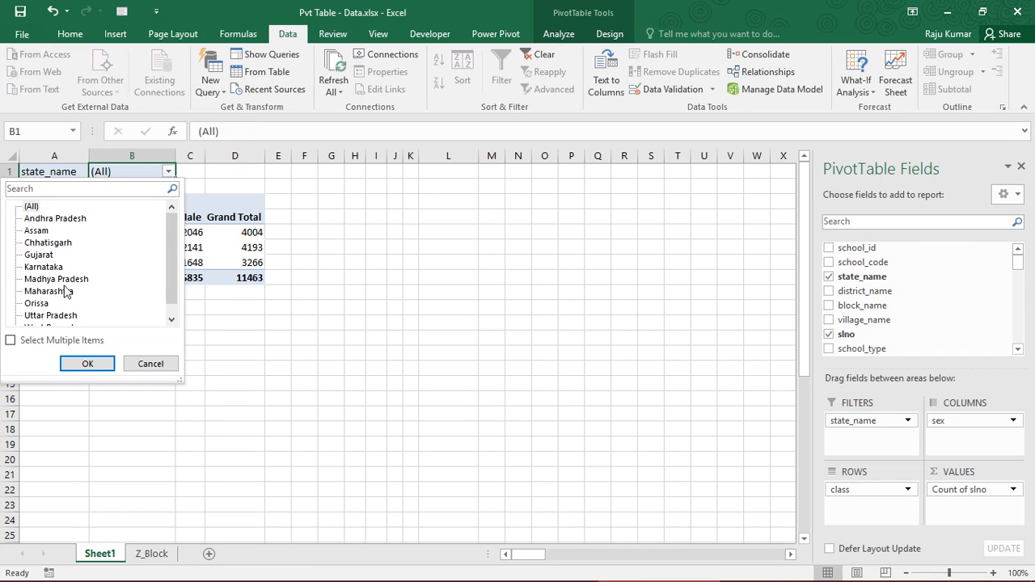
{"action": "left_click", "coordinate": [50, 316]}
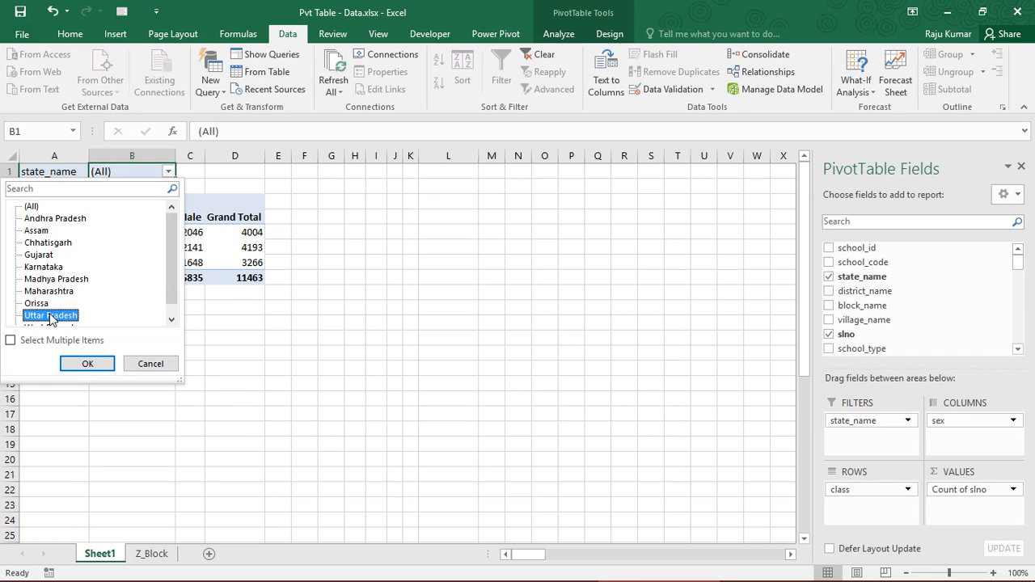
{"action": "left_click", "coordinate": [44, 270]}
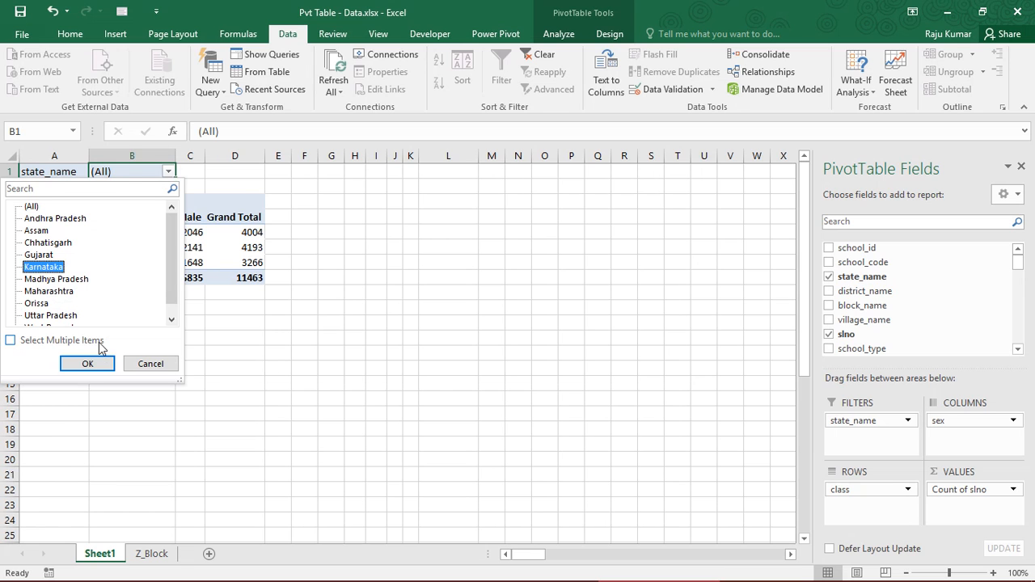
{"action": "left_click", "coordinate": [103, 363]}
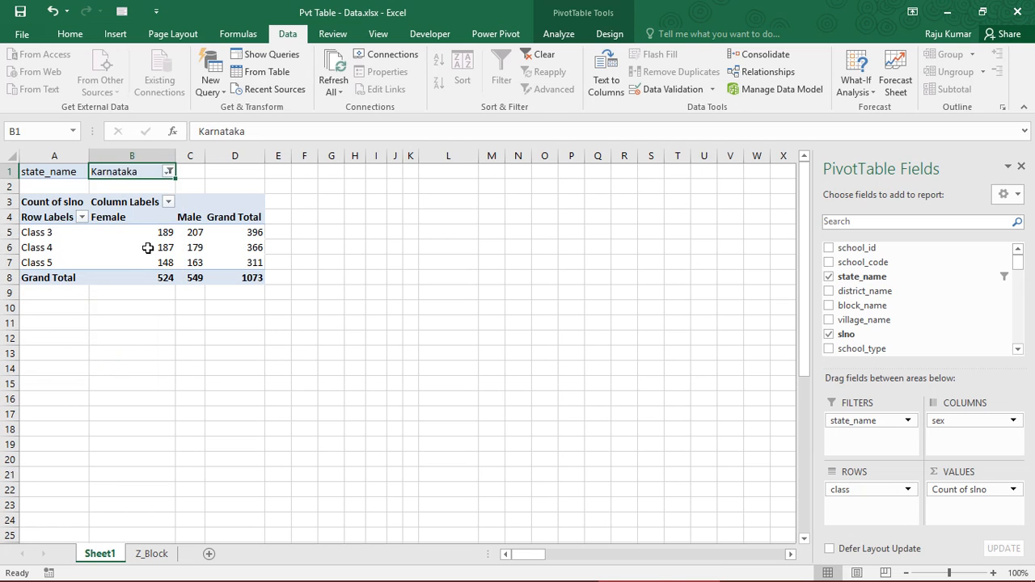
{"action": "left_click_drag", "start_coordinate": [146, 235], "coordinate": [240, 266]}
{"action": "left_click", "coordinate": [243, 277]}
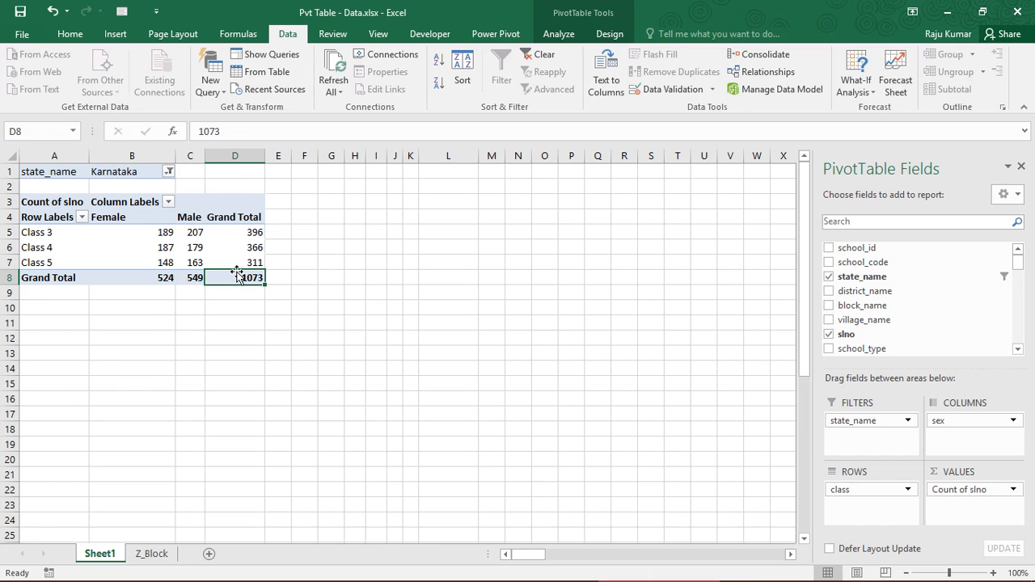
Allow multiple selections in the state_name filter and include Karnataka, Madhya Pradesh and Maharashtra
{"action": "left_click", "coordinate": [168, 173]}
{"action": "left_click", "coordinate": [43, 270]}
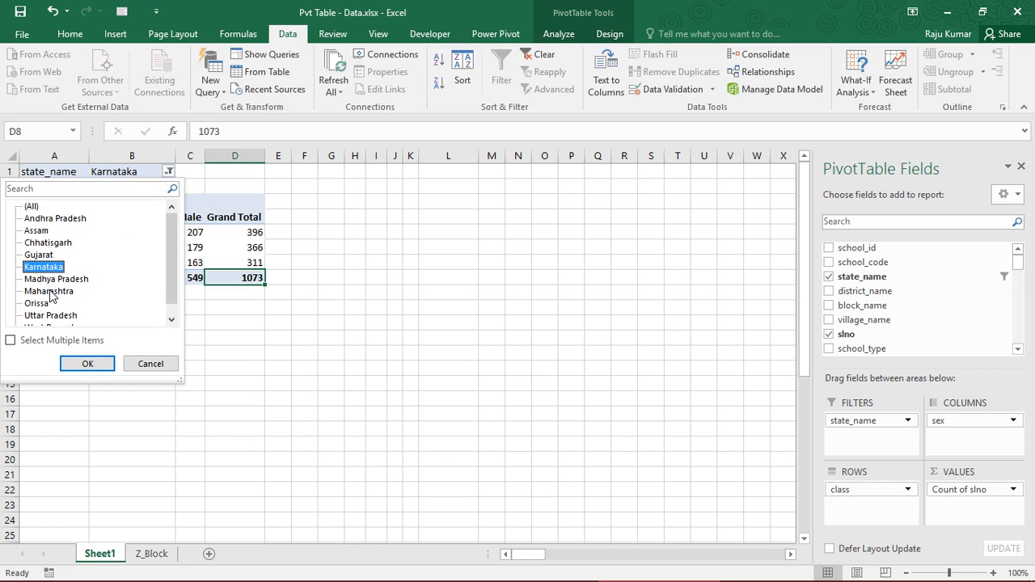
{"action": "left_click", "coordinate": [50, 293]}
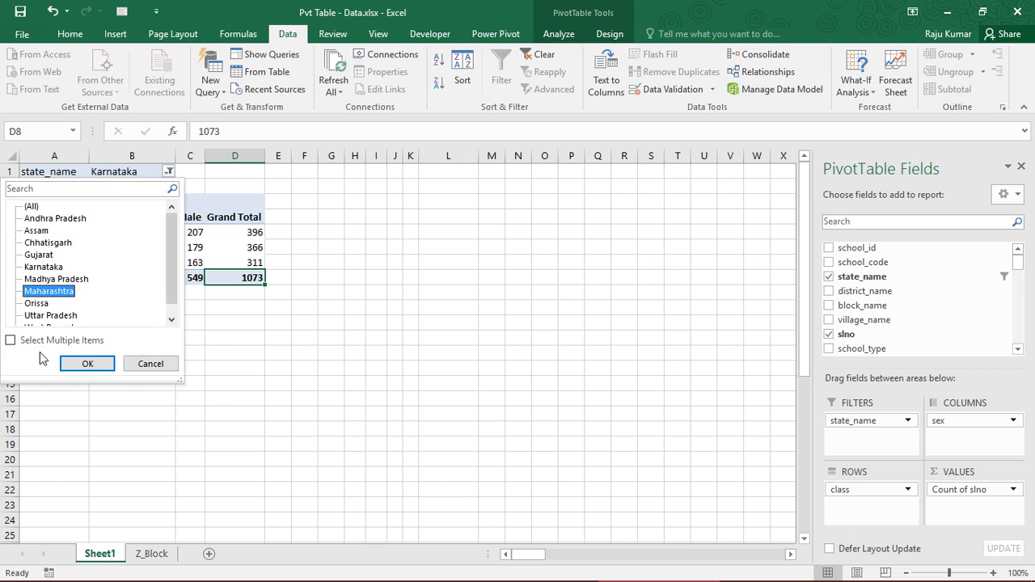
{"action": "left_click", "coordinate": [12, 341]}
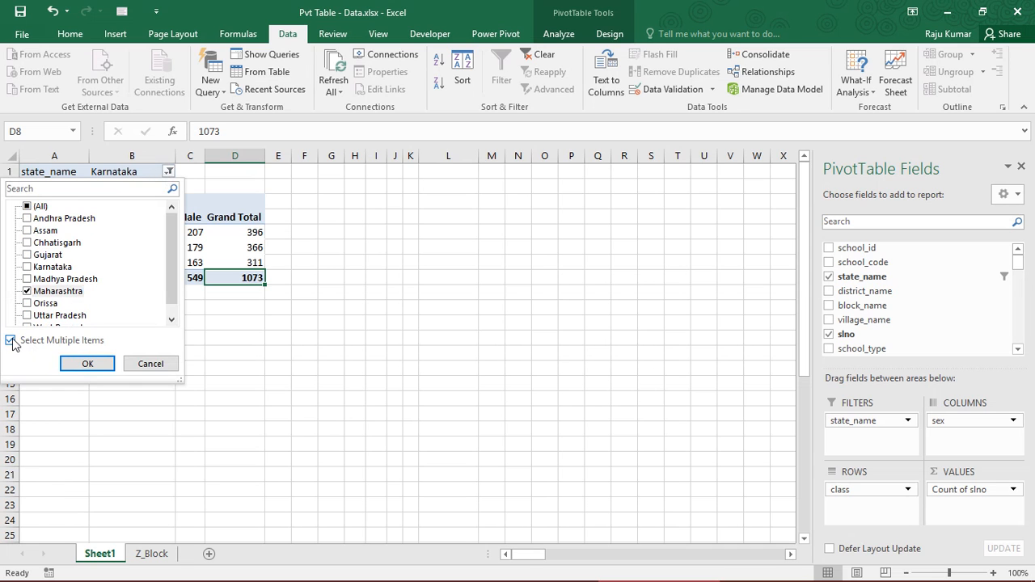
{"action": "left_click", "coordinate": [27, 279]}
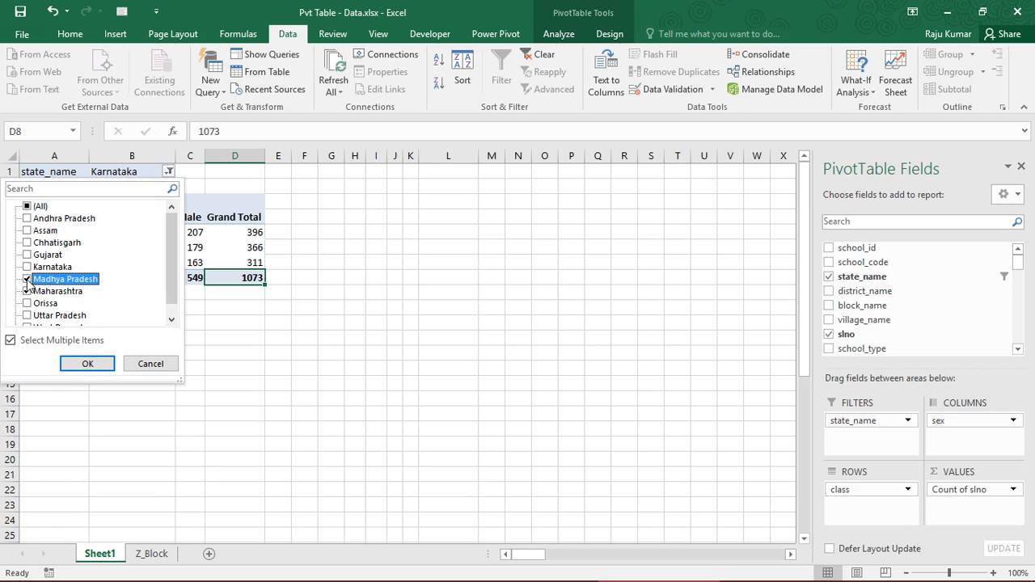
{"action": "left_click", "coordinate": [26, 267]}
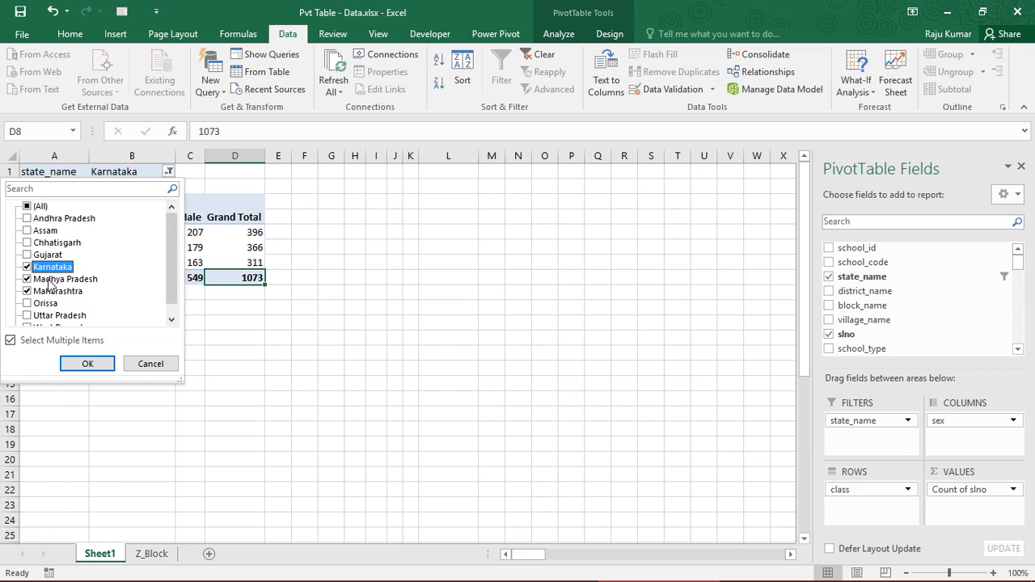
{"action": "left_click", "coordinate": [98, 365]}
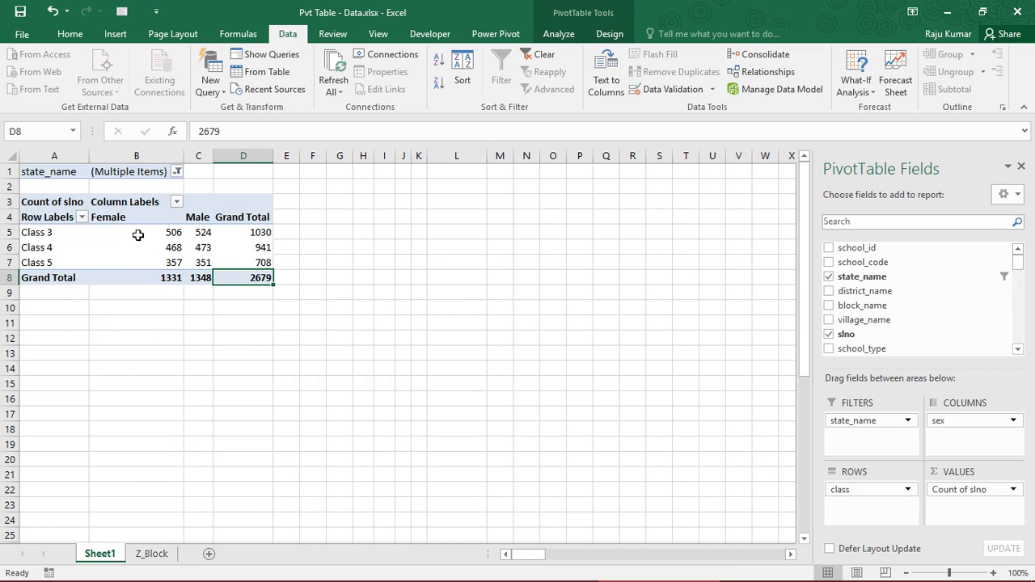
Review the Female, Male and grand total counts by class for the three filtered states
{"action": "left_click_drag", "start_coordinate": [138, 234], "coordinate": [247, 277]}
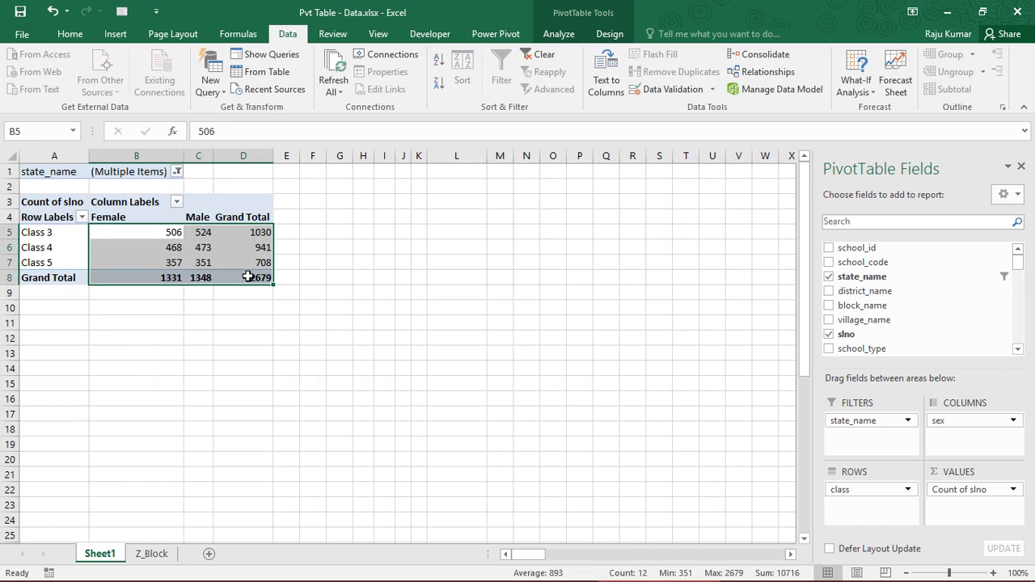
{"action": "left_click", "coordinate": [247, 276]}
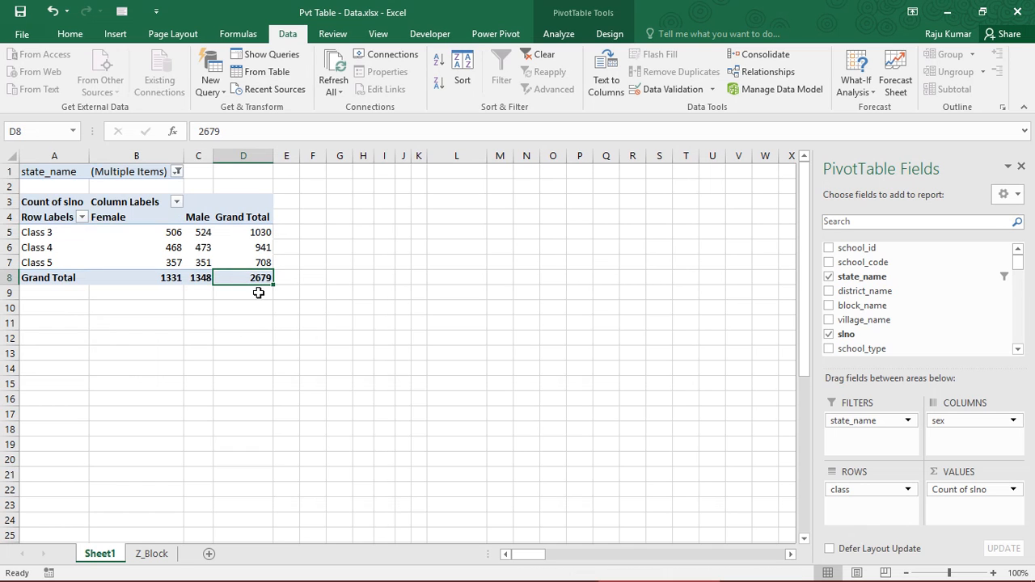
{"action": "left_click", "coordinate": [144, 231]}
{"action": "left_click", "coordinate": [198, 232]}
{"action": "left_click", "coordinate": [174, 232]}
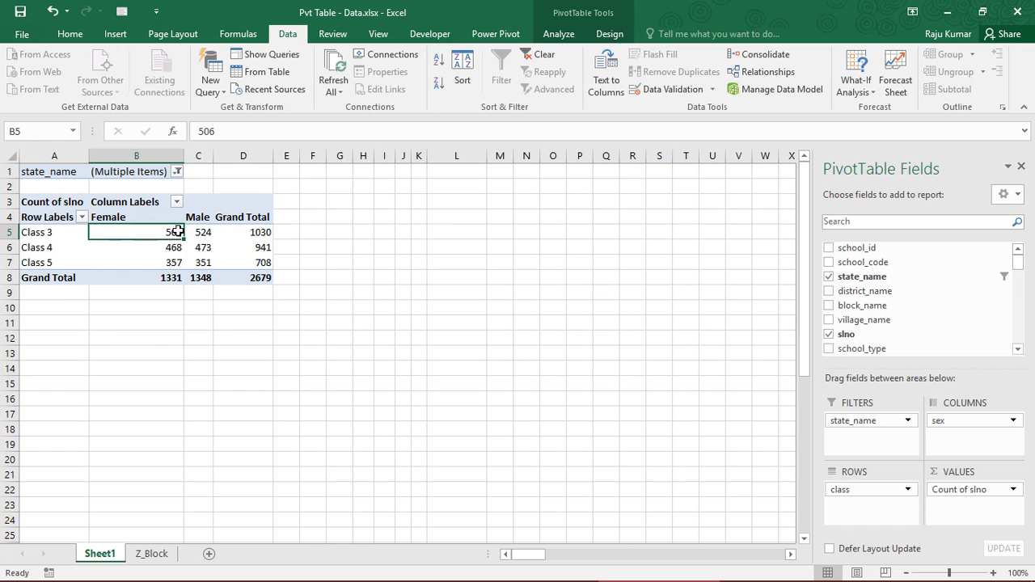
{"action": "left_click", "coordinate": [200, 232]}
{"action": "left_click_drag", "start_coordinate": [121, 229], "coordinate": [231, 271]}
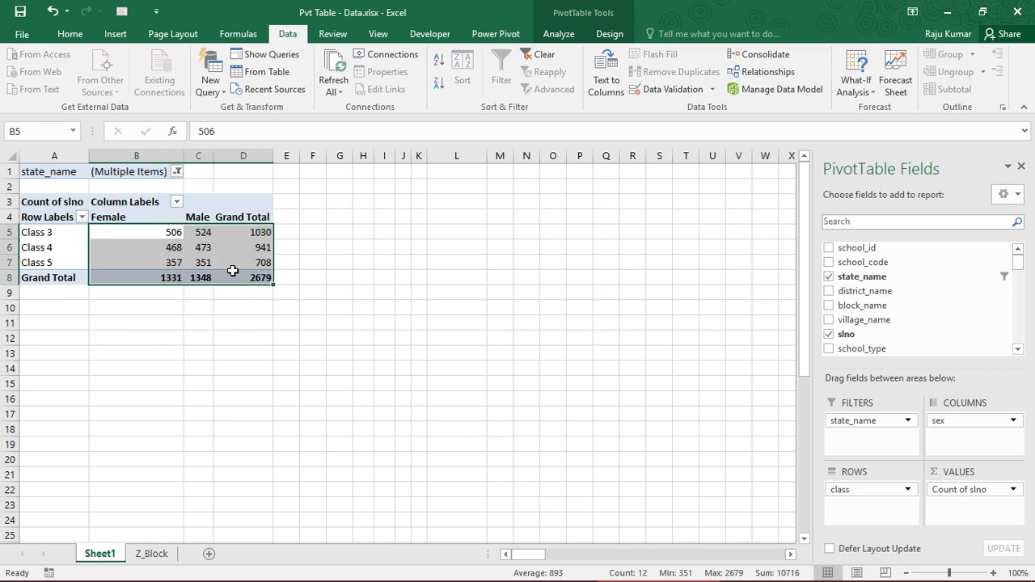
{"action": "left_click", "coordinate": [153, 243]}
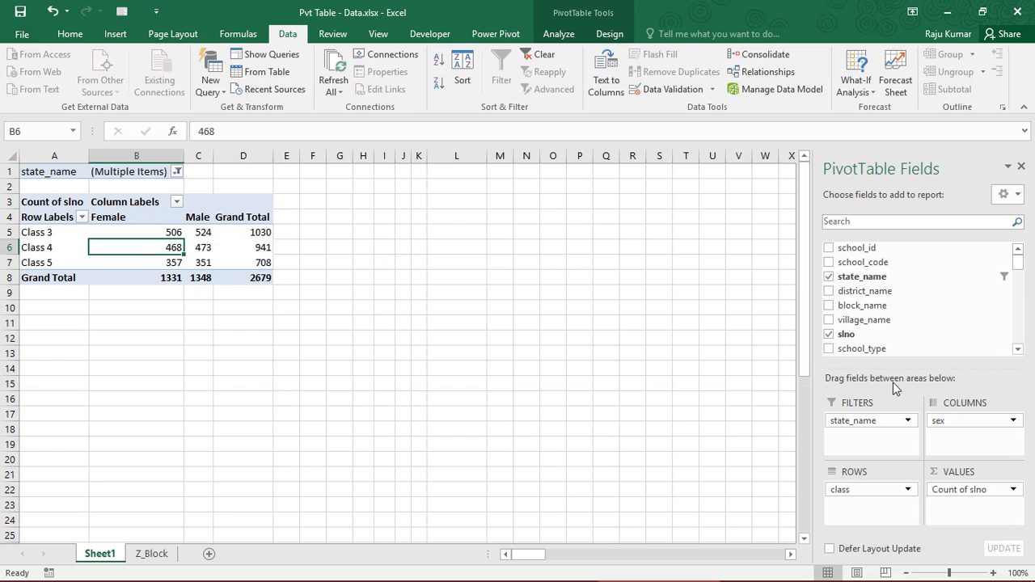
Show the Count of slno values as % of Row Total
{"action": "left_click", "coordinate": [1010, 491]}
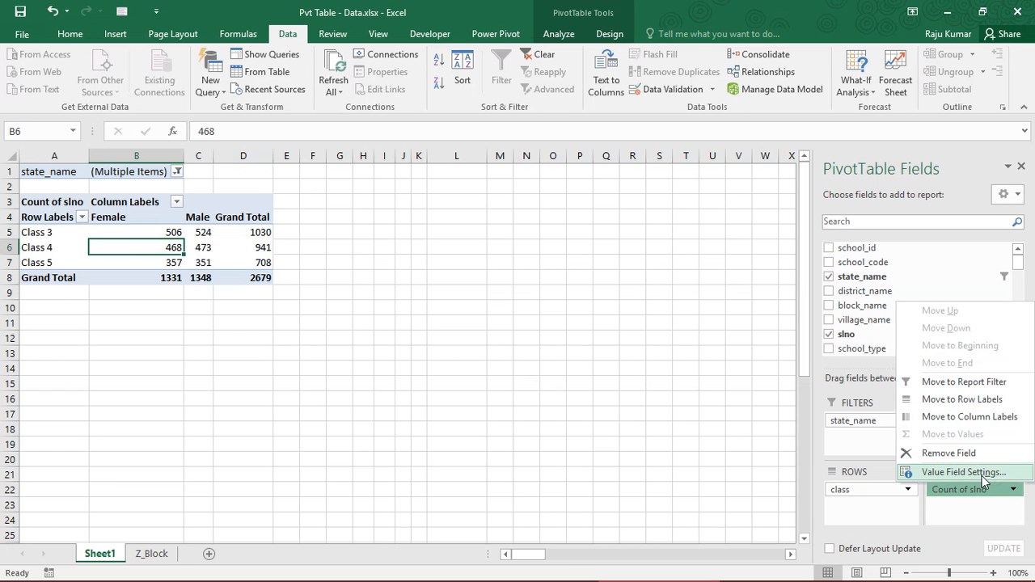
{"action": "left_click", "coordinate": [982, 476]}
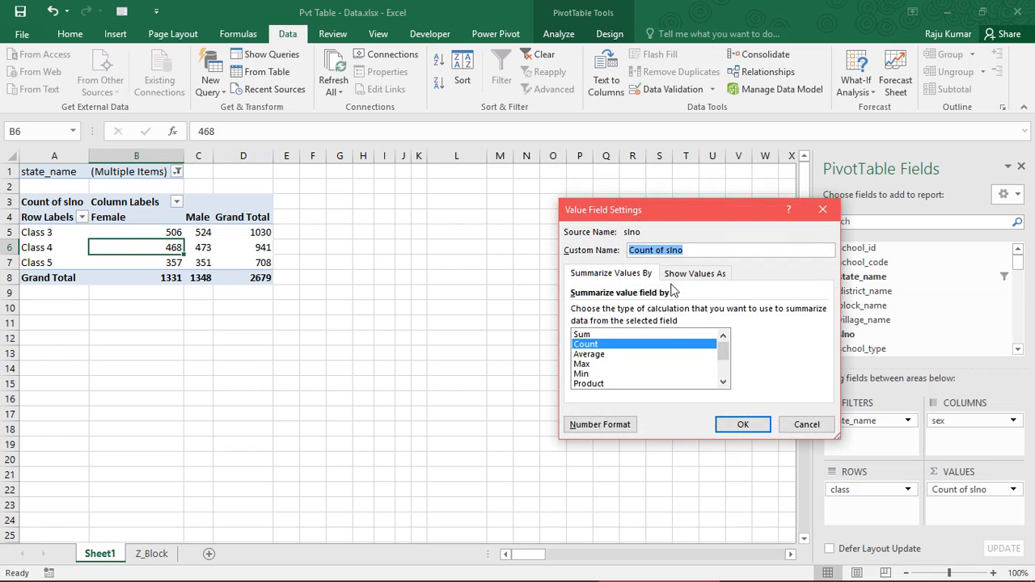
{"action": "left_click", "coordinate": [683, 279]}
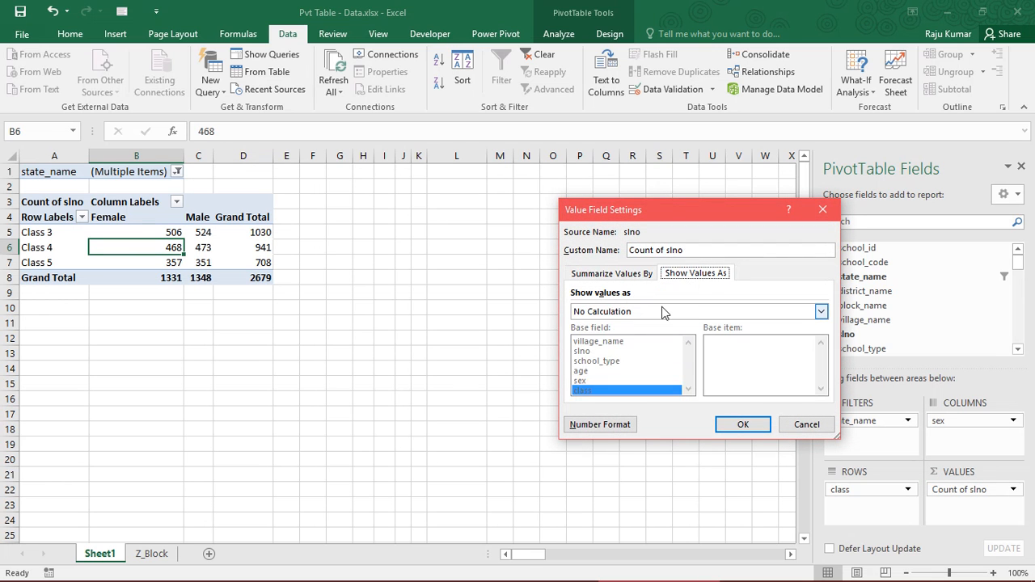
{"action": "left_click", "coordinate": [661, 309]}
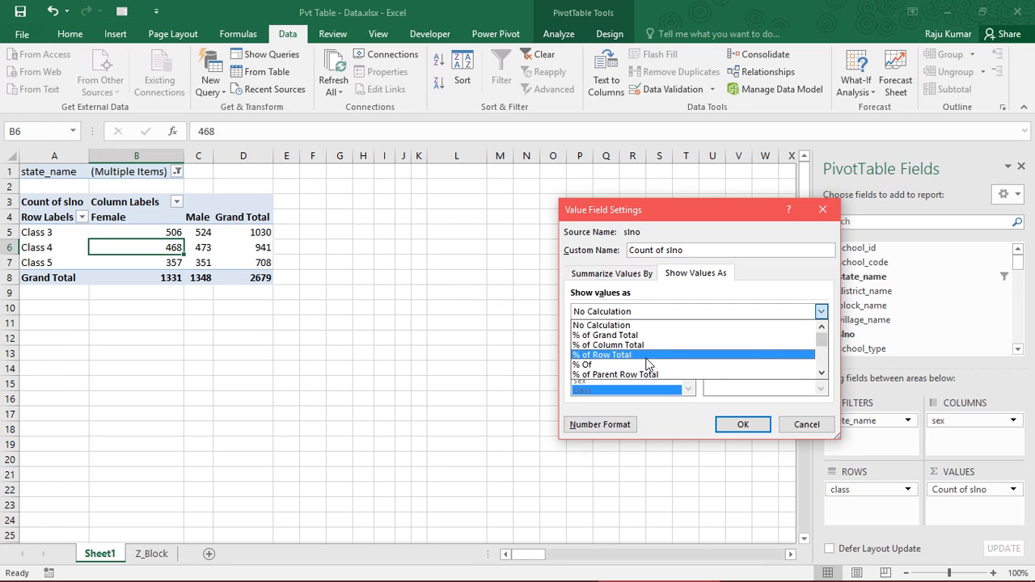
{"action": "left_click", "coordinate": [646, 356]}
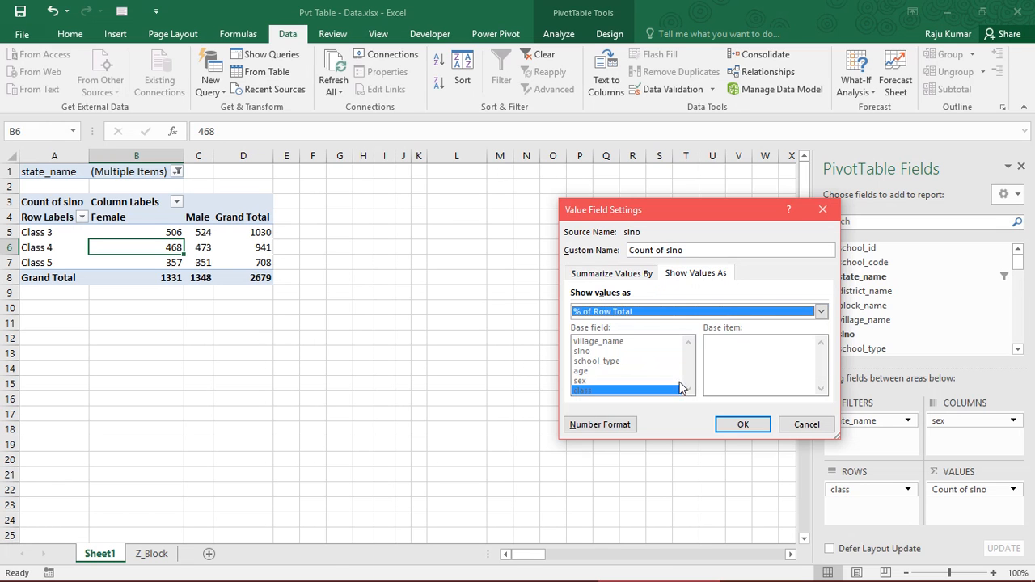
{"action": "left_click", "coordinate": [736, 423]}
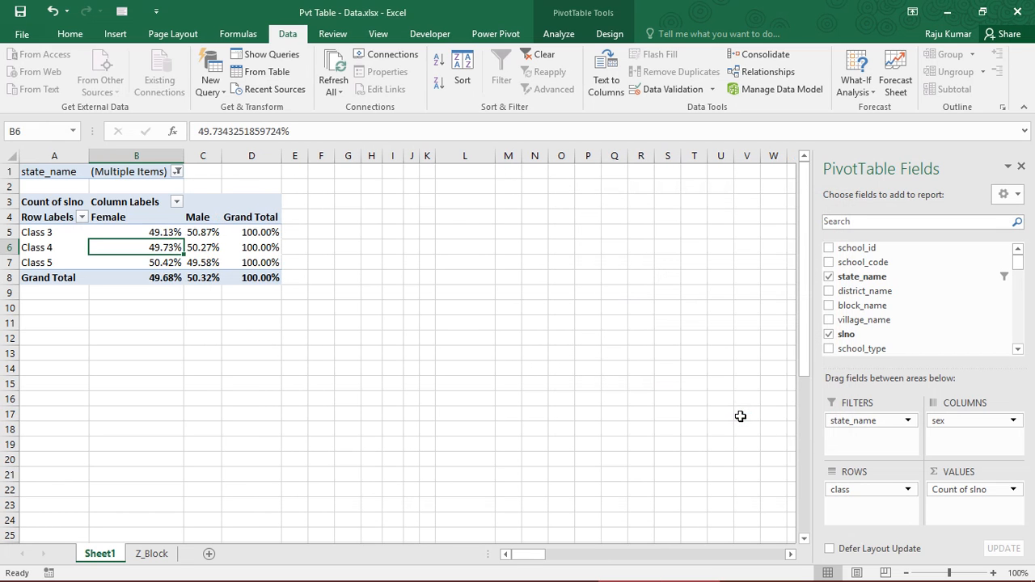
Review the row percentages by class and sex, and check which states are selected in the state_name filter
{"action": "left_click_drag", "start_coordinate": [54, 217], "coordinate": [253, 279]}
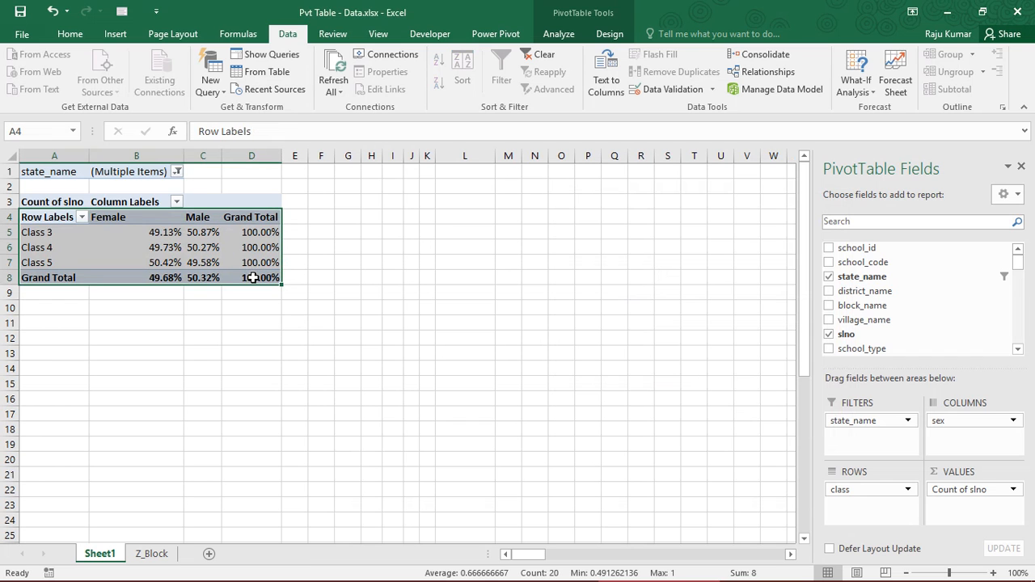
{"action": "left_click", "coordinate": [177, 181]}
{"action": "left_click", "coordinate": [178, 171]}
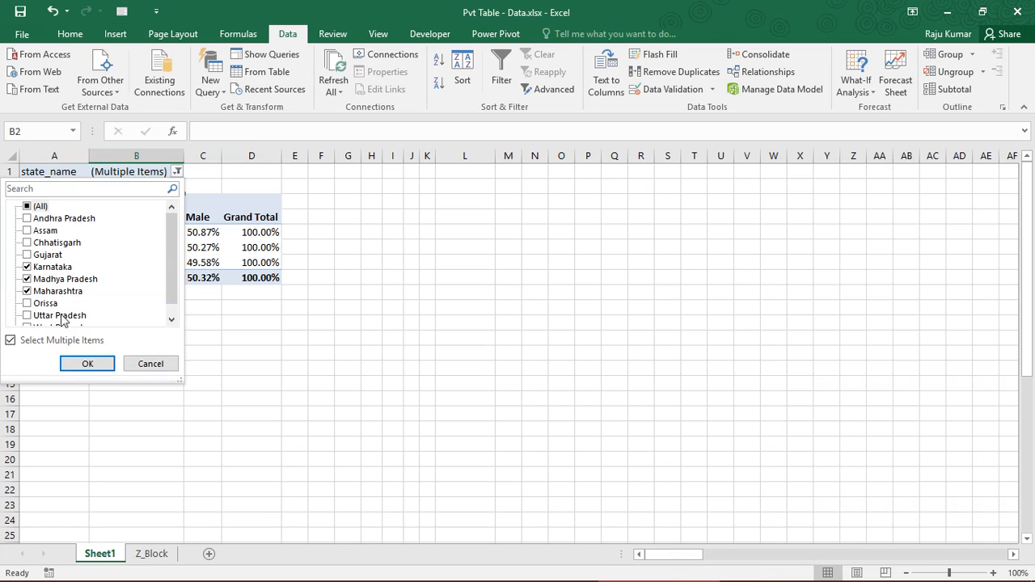
{"action": "left_click", "coordinate": [214, 237]}
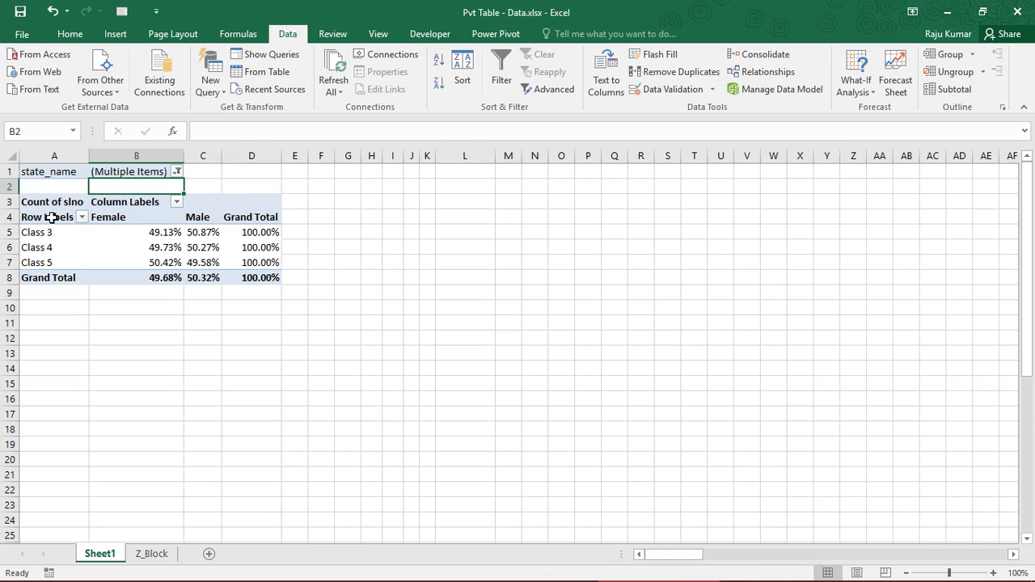
Reset the state_name filter to include all states and review the row percentages by class and sex
{"action": "left_click_drag", "start_coordinate": [50, 217], "coordinate": [272, 282]}
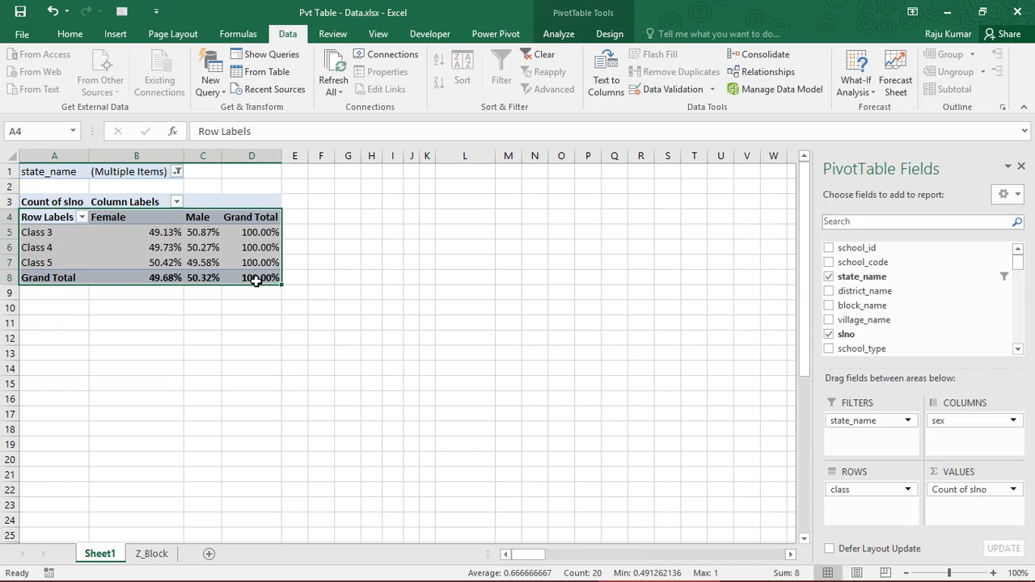
{"action": "left_click", "coordinate": [177, 171]}
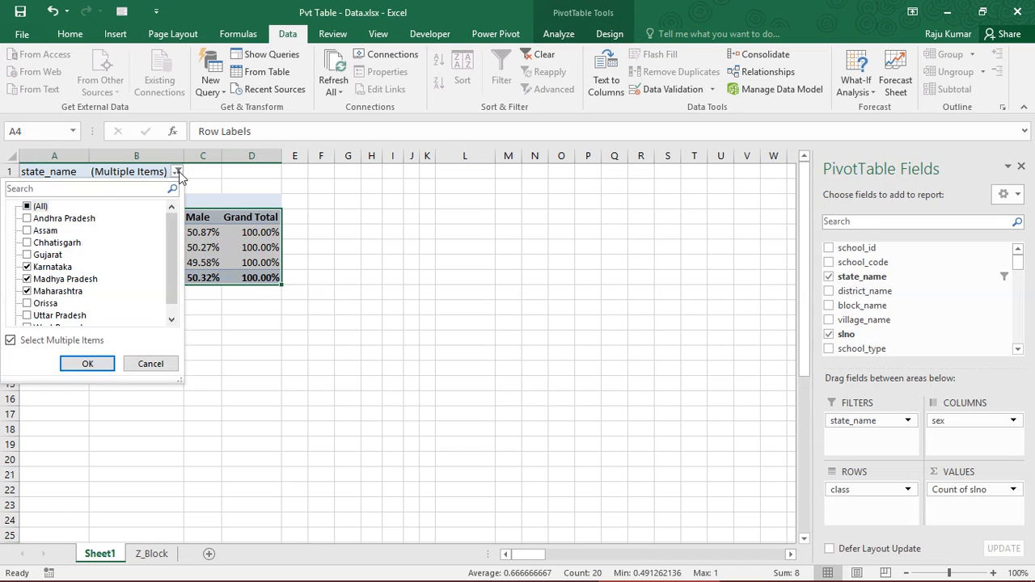
{"action": "left_click", "coordinate": [28, 207]}
{"action": "left_click", "coordinate": [87, 363]}
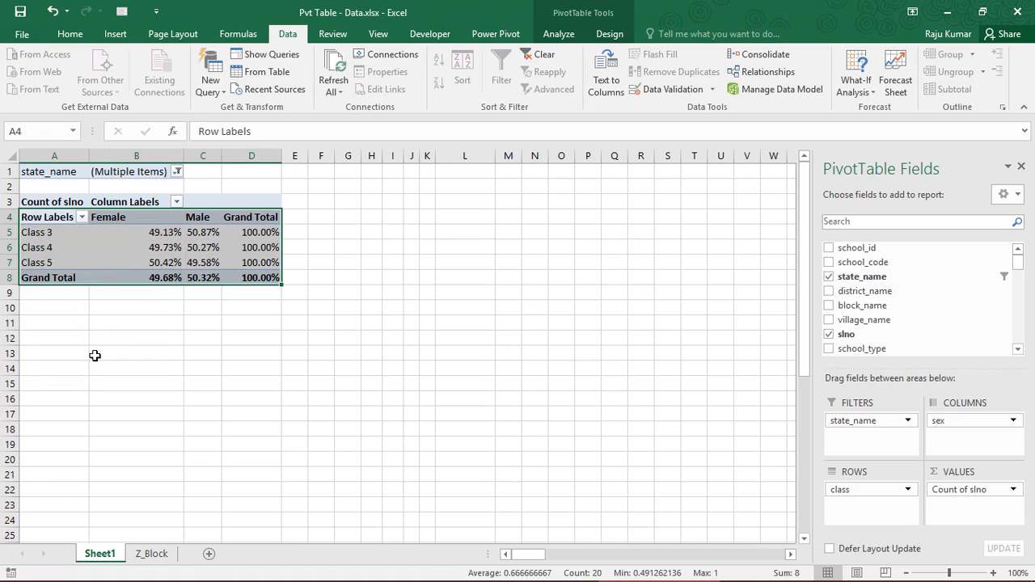
{"action": "left_click", "coordinate": [130, 261]}
{"action": "left_click_drag", "start_coordinate": [25, 202], "coordinate": [194, 257]}
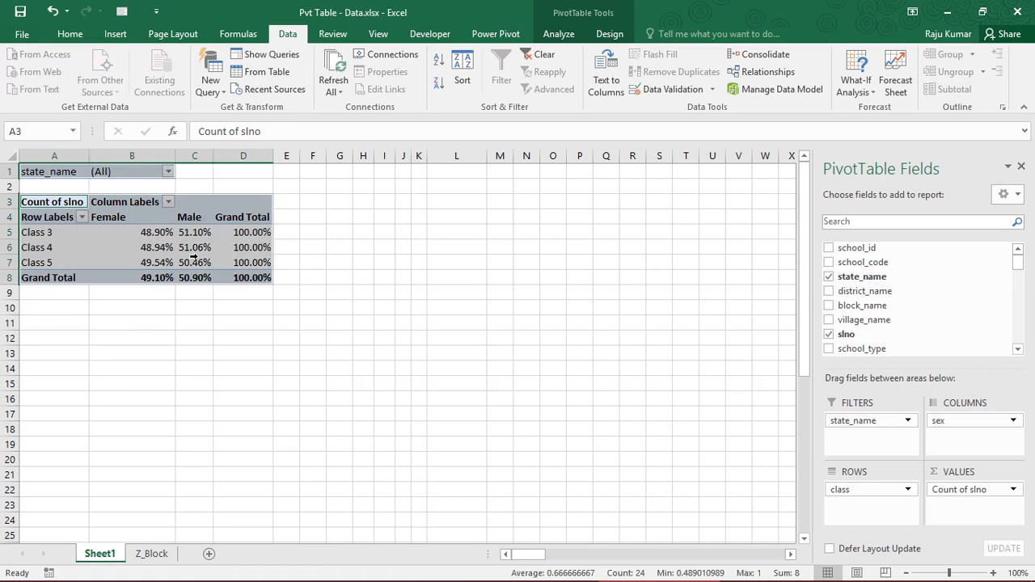
{"action": "left_click", "coordinate": [146, 247]}
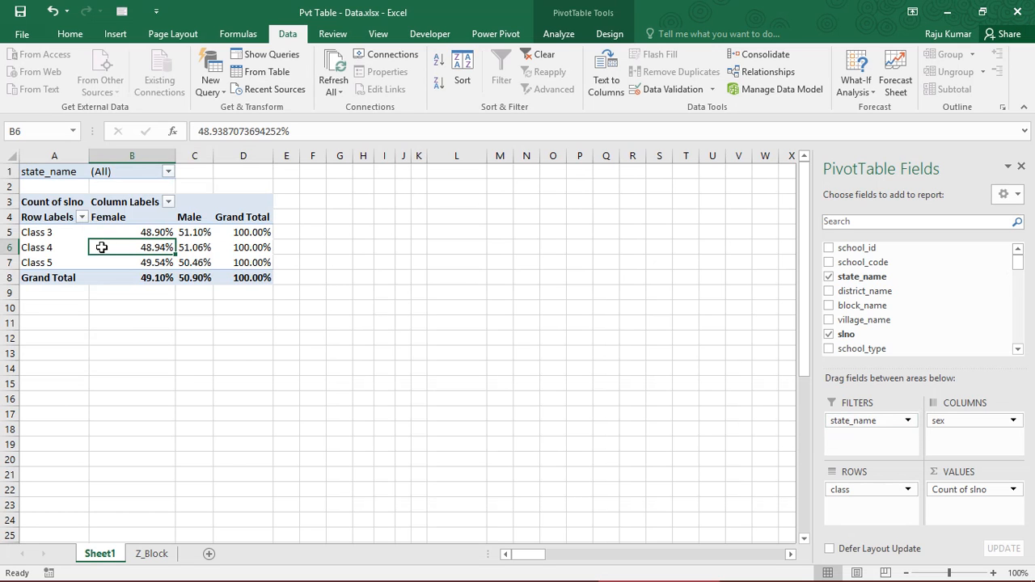
{"action": "left_click_drag", "start_coordinate": [57, 218], "coordinate": [265, 277]}
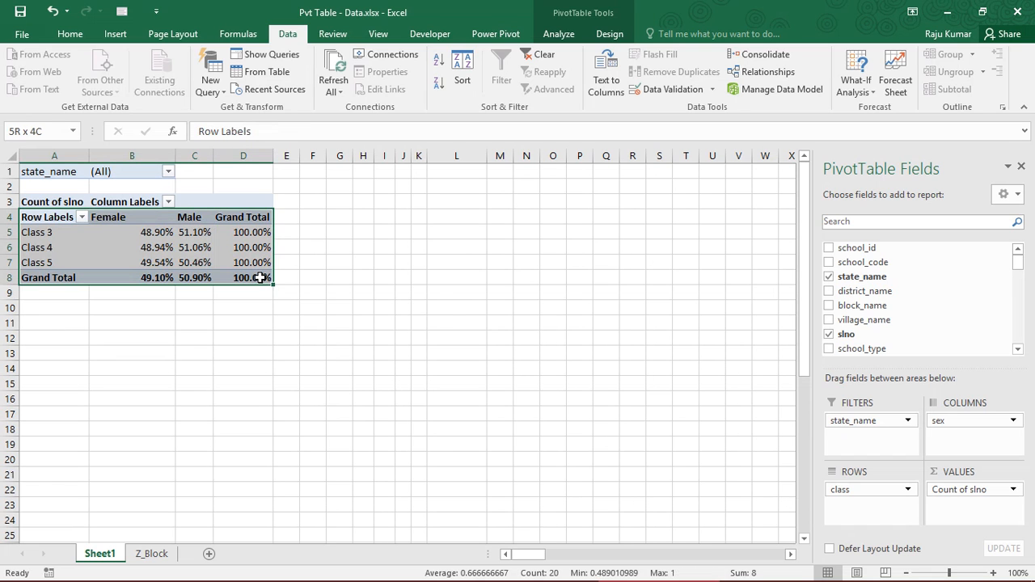
{"action": "left_click", "coordinate": [155, 247]}
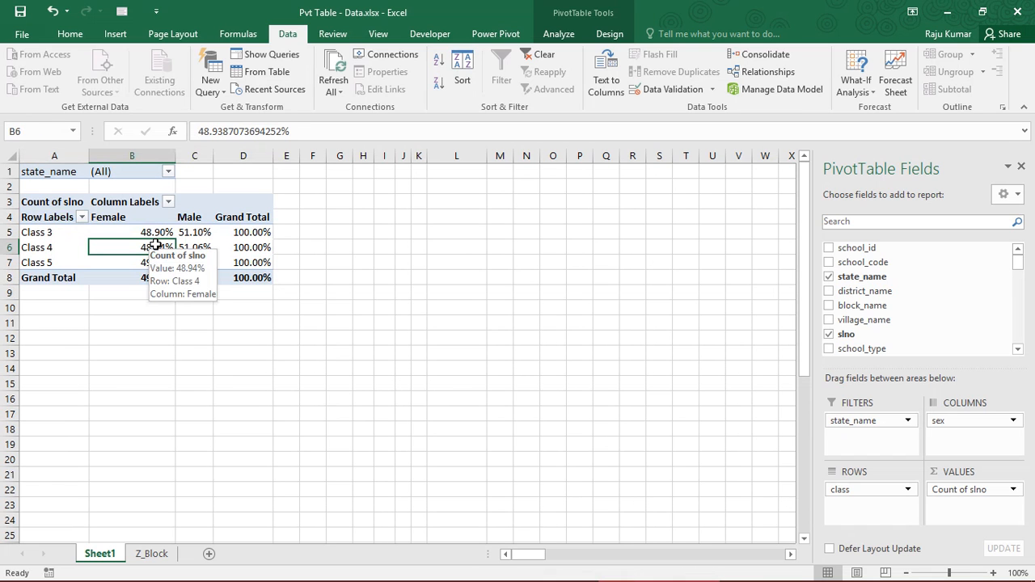
Replace state_name with block_name as the PivotTable's report filter
{"action": "left_click", "coordinate": [865, 427]}
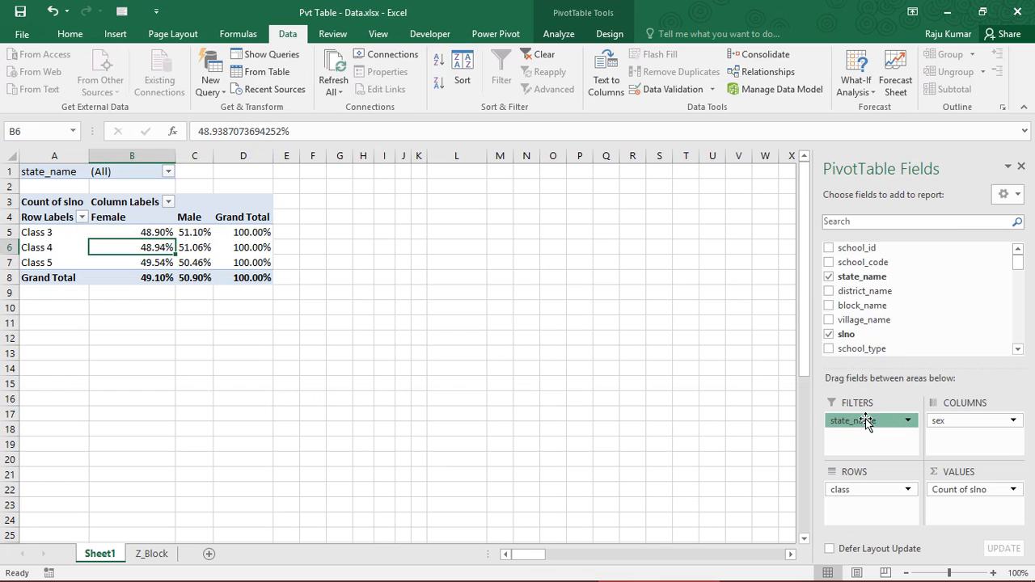
{"action": "left_click", "coordinate": [874, 385]}
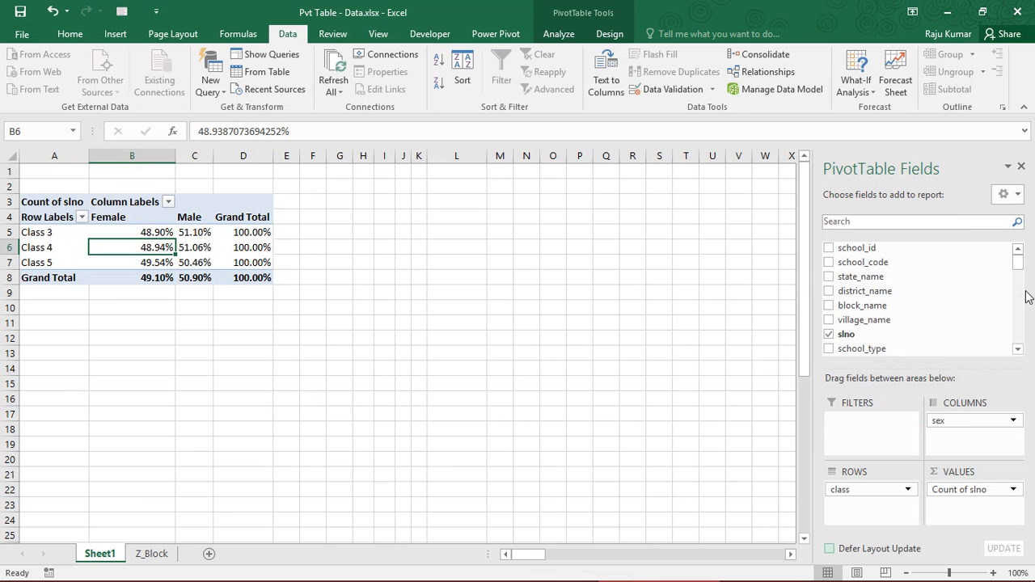
{"action": "scroll", "coordinate": [922, 291], "scroll_direction": "down", "scroll_amount": 1}
{"action": "scroll", "coordinate": [916, 279], "scroll_direction": "up", "scroll_amount": 1}
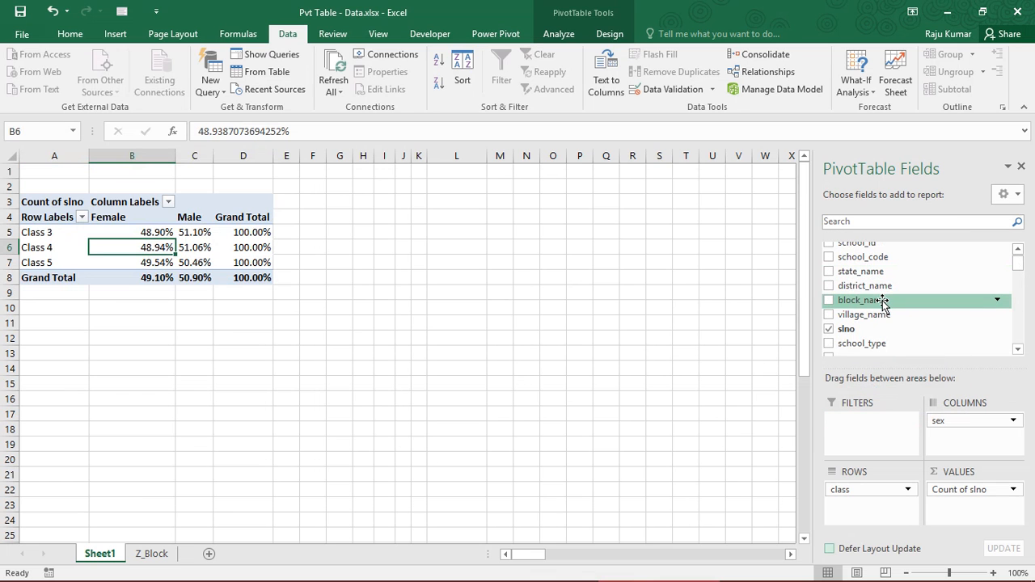
{"action": "left_click_drag", "start_coordinate": [883, 303], "coordinate": [868, 447]}
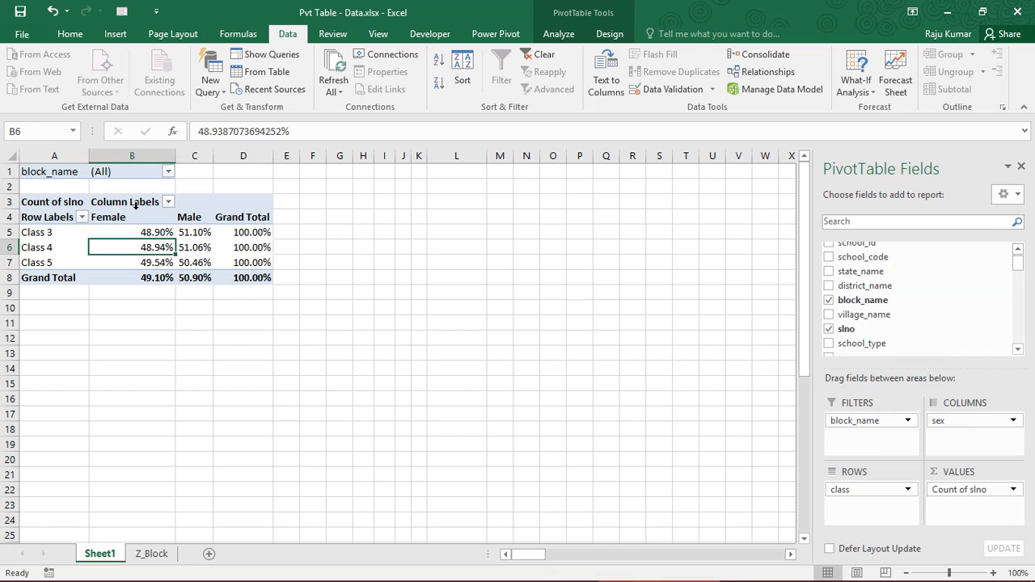
Filter the PivotTable to the Vidisha block and review the Female and Male percentages by class
{"action": "left_click", "coordinate": [169, 172]}
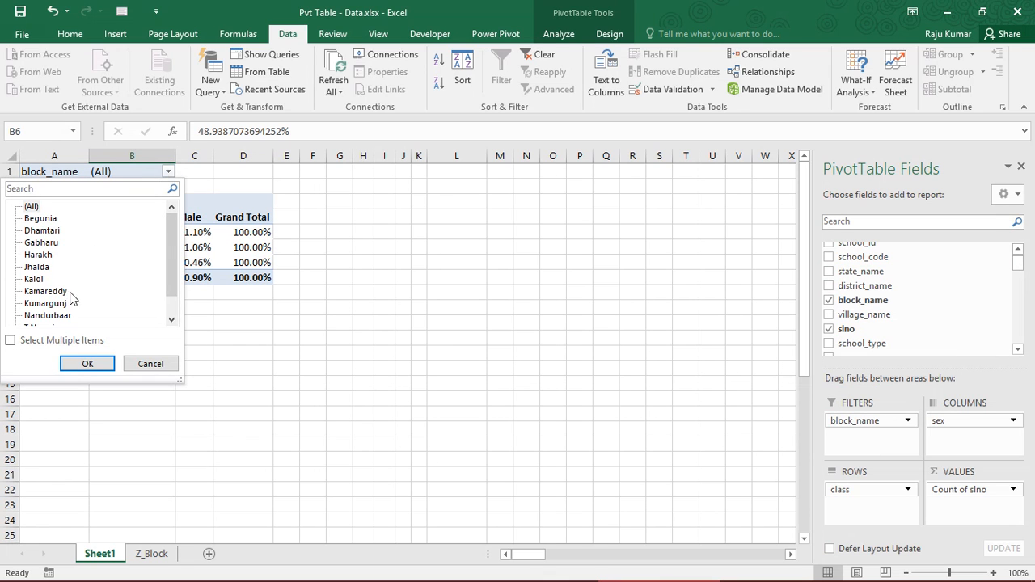
{"action": "scroll", "coordinate": [165, 243], "scroll_direction": "down", "scroll_amount": 1}
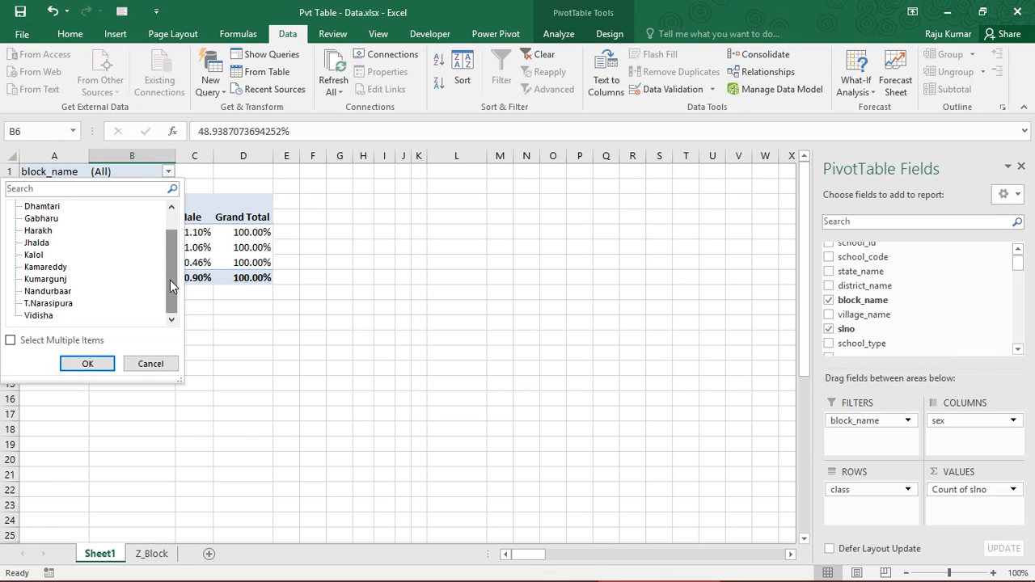
{"action": "left_click", "coordinate": [50, 317]}
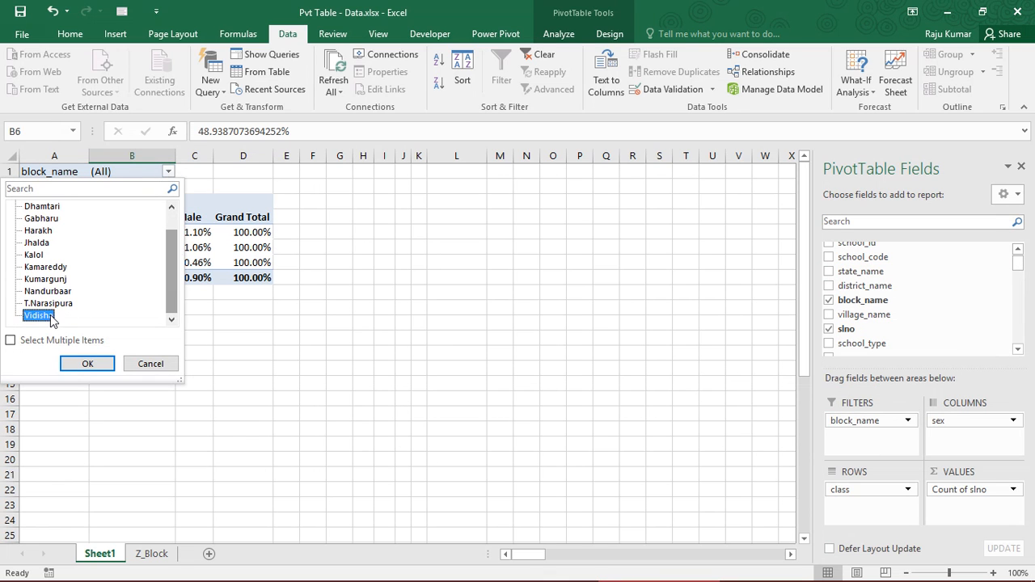
{"action": "left_click", "coordinate": [87, 364]}
{"action": "left_click_drag", "start_coordinate": [126, 227], "coordinate": [235, 273]}
{"action": "left_click", "coordinate": [131, 275]}
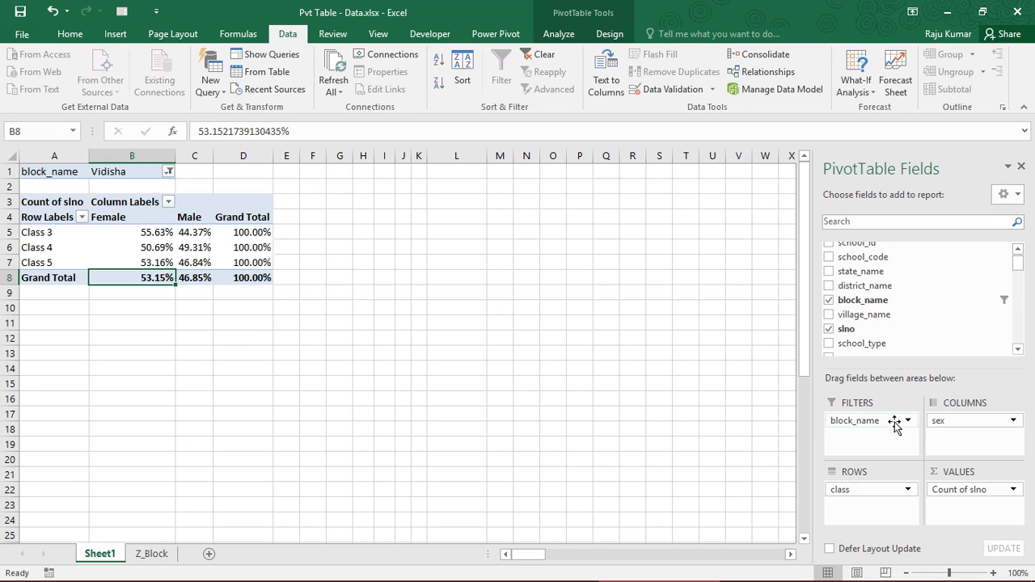
Reset the block_name filter to show all blocks
{"action": "left_click", "coordinate": [169, 173]}
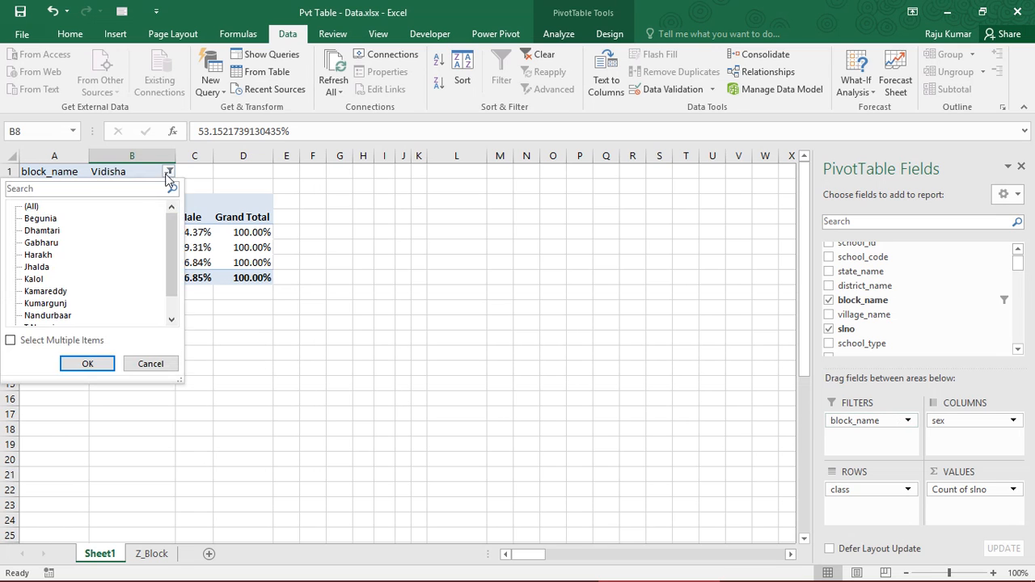
{"action": "left_click", "coordinate": [31, 206]}
{"action": "left_click", "coordinate": [86, 364]}
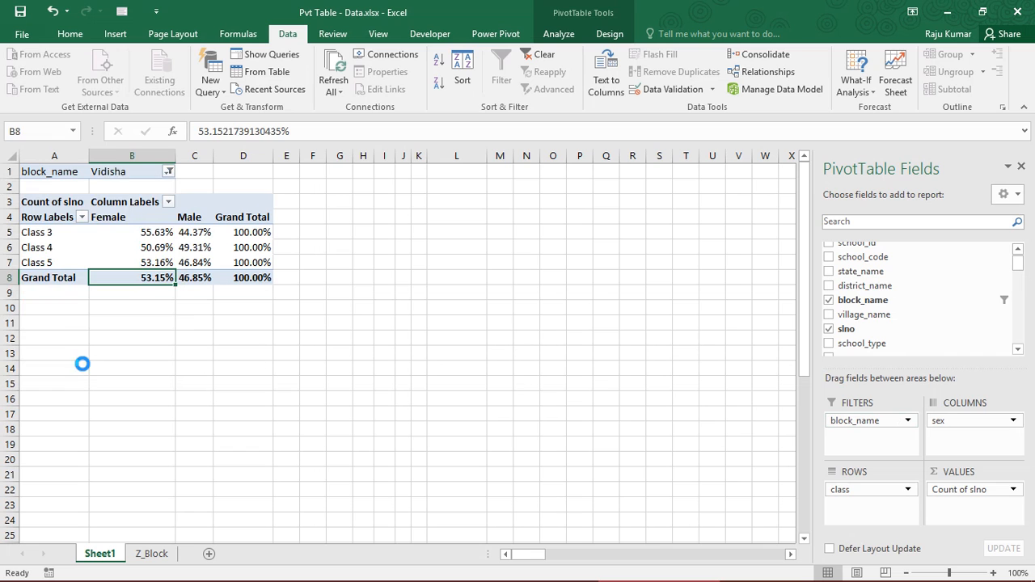
{"action": "left_click", "coordinate": [125, 231]}
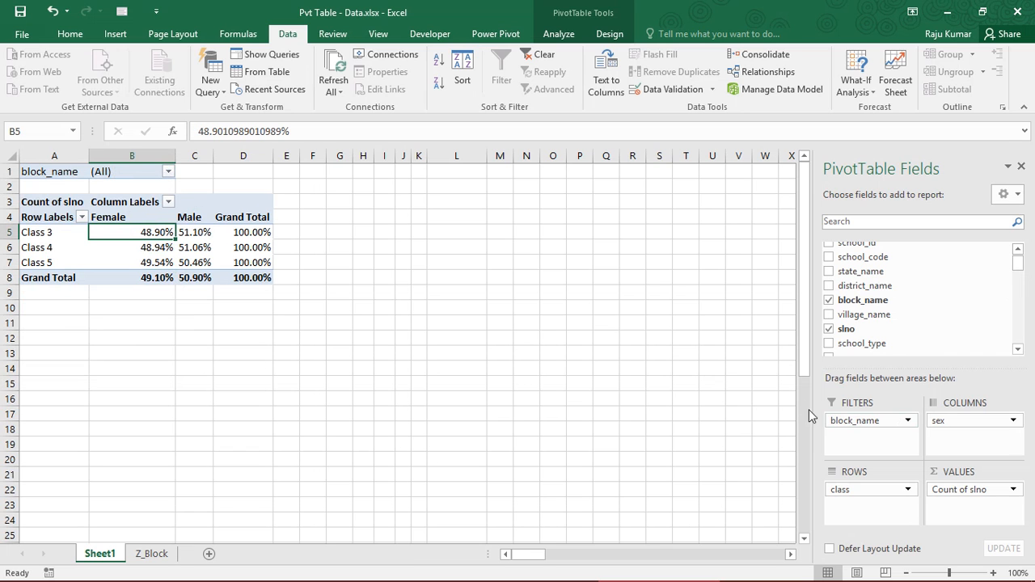
Move block_name into the column area above sex and review the Begunia and Dhamtari percentages
{"action": "left_click_drag", "start_coordinate": [841, 421], "coordinate": [941, 422]}
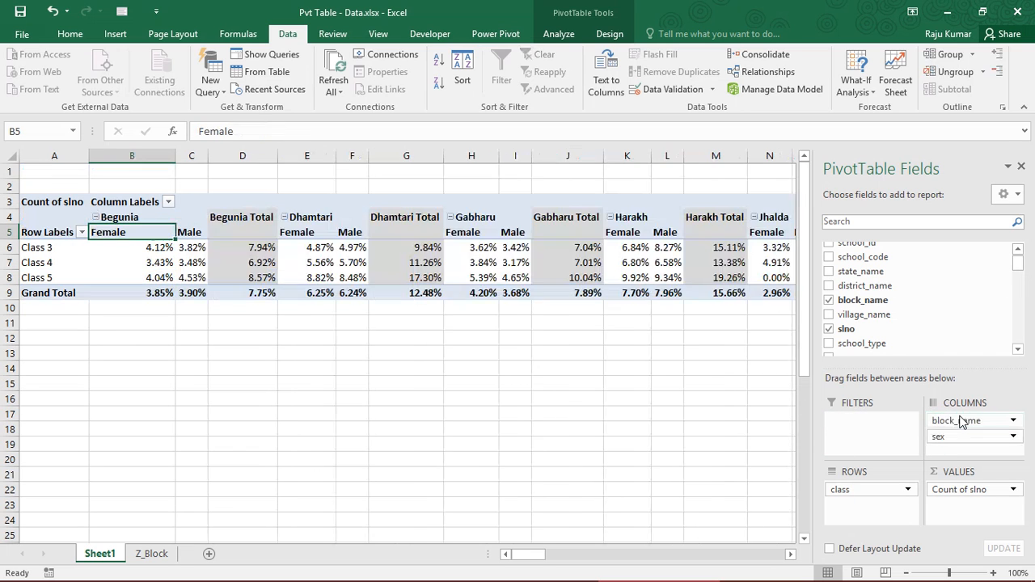
{"action": "left_click", "coordinate": [229, 272]}
{"action": "left_click_drag", "start_coordinate": [116, 232], "coordinate": [194, 293]}
{"action": "left_click_drag", "start_coordinate": [131, 240], "coordinate": [273, 297]}
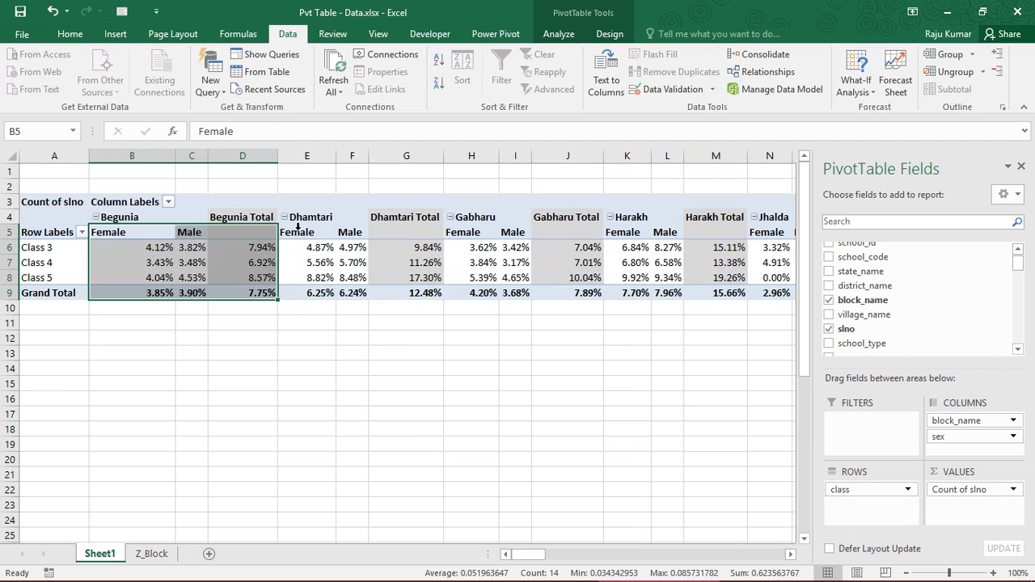
{"action": "left_click", "coordinate": [299, 230]}
{"action": "left_click", "coordinate": [411, 278]}
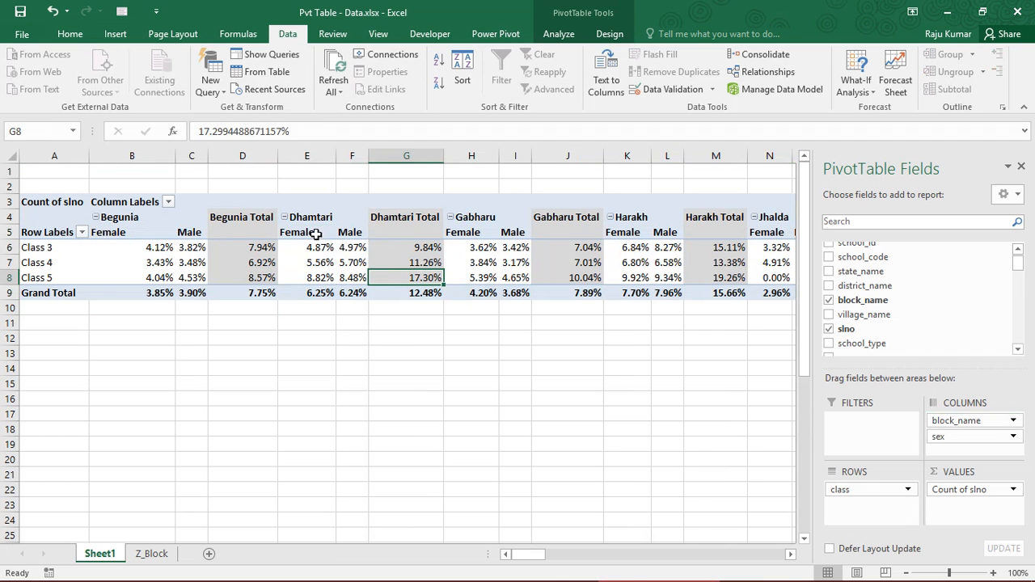
{"action": "left_click_drag", "start_coordinate": [316, 234], "coordinate": [412, 293]}
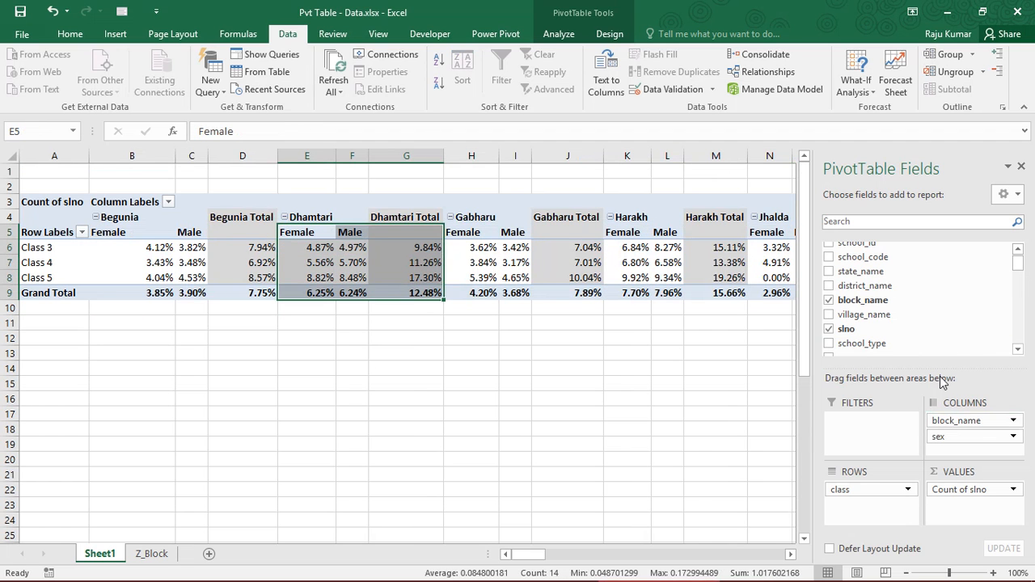
{"action": "left_click", "coordinate": [348, 264]}
Move block_name into the row area above class and review the class percentages within each block
{"action": "left_click_drag", "start_coordinate": [954, 421], "coordinate": [885, 492]}
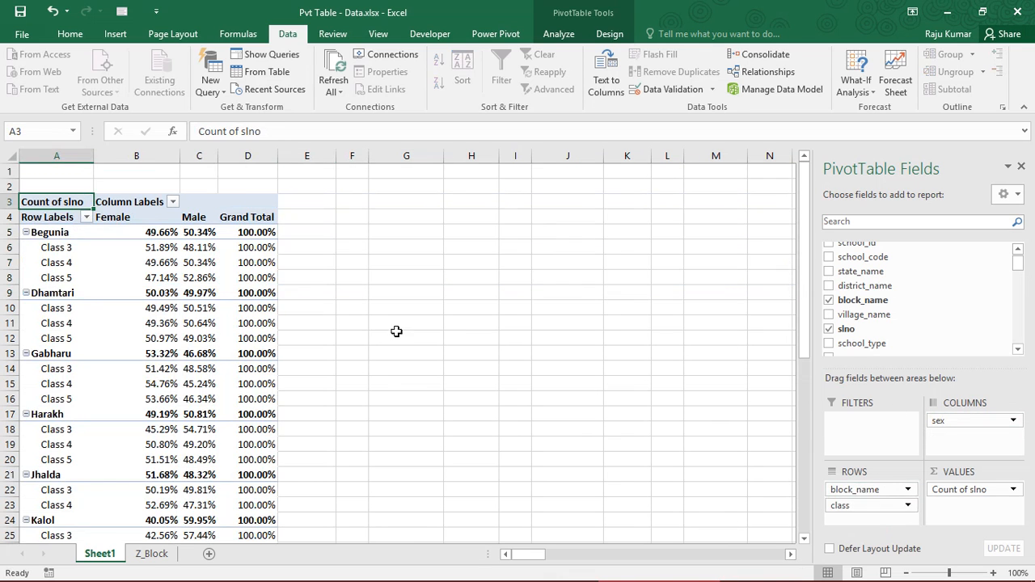
{"action": "left_click_drag", "start_coordinate": [51, 248], "coordinate": [267, 279]}
{"action": "left_click_drag", "start_coordinate": [56, 310], "coordinate": [254, 343]}
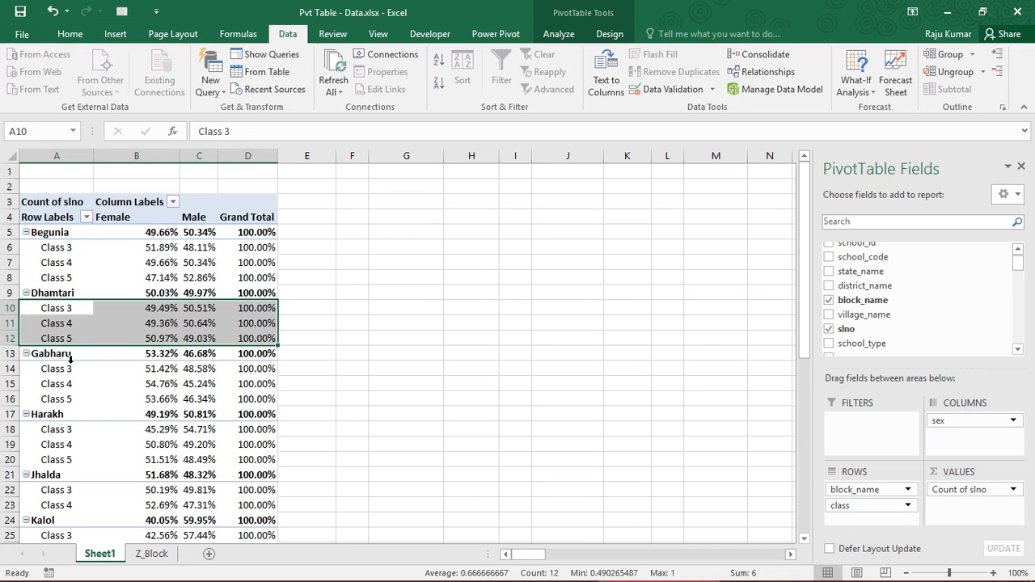
{"action": "left_click_drag", "start_coordinate": [69, 368], "coordinate": [261, 405]}
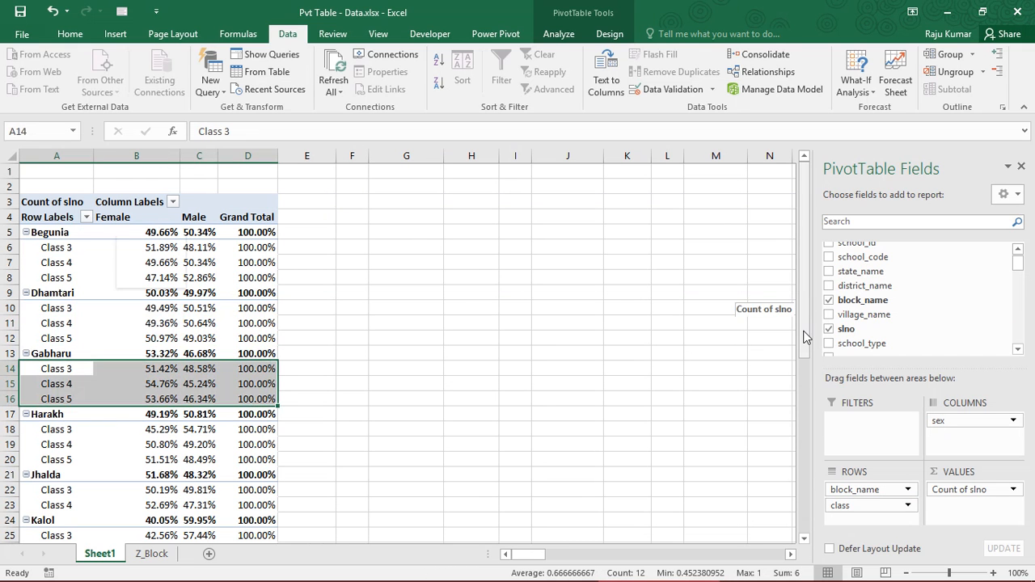
{"action": "left_click_drag", "start_coordinate": [805, 337], "coordinate": [804, 506]}
{"action": "left_click_drag", "start_coordinate": [798, 392], "coordinate": [776, 202]}
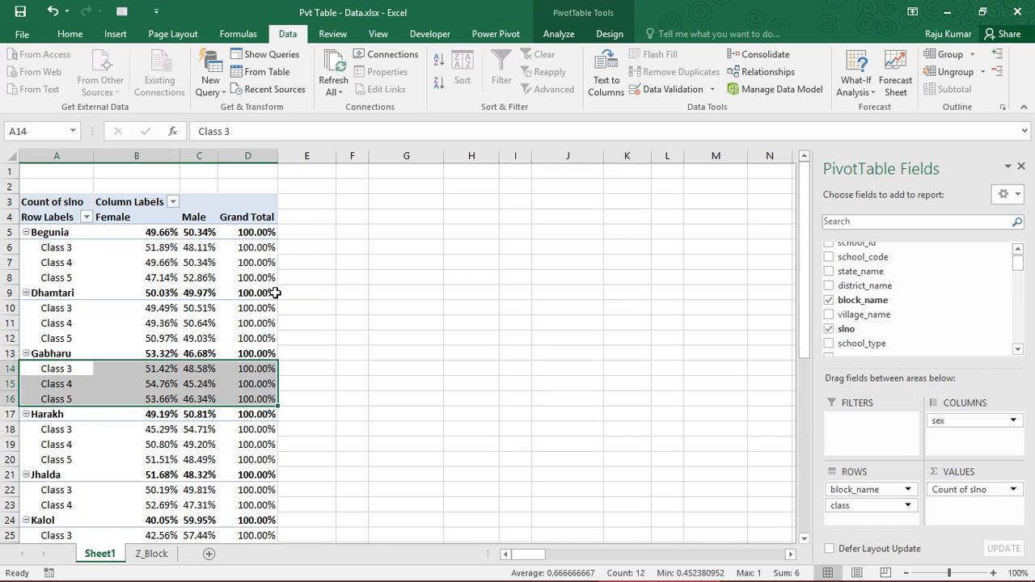
{"action": "left_click", "coordinate": [199, 277]}
Remove the block_name field from the PivotTable rows
{"action": "left_click", "coordinate": [875, 491]}
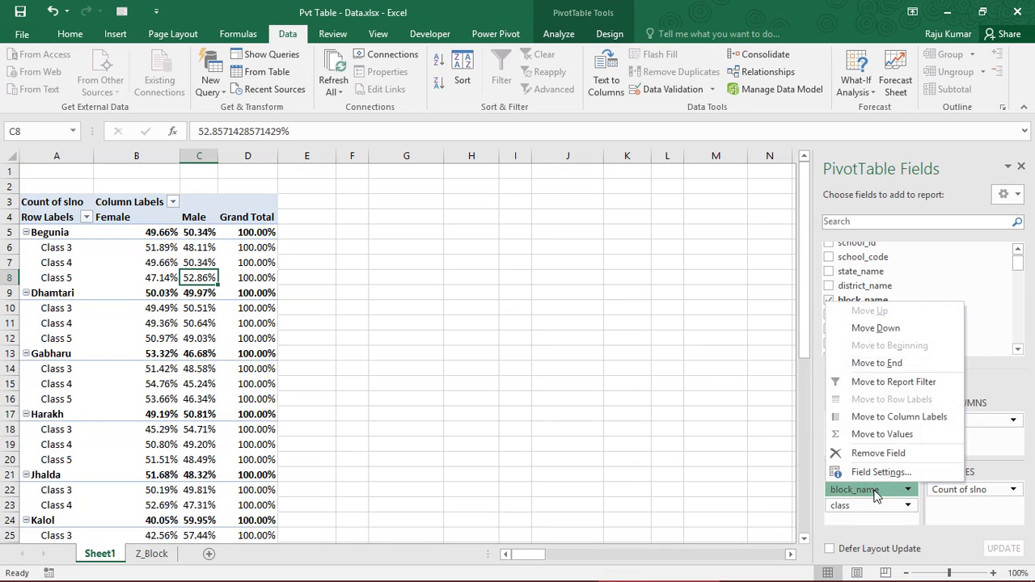
{"action": "left_click", "coordinate": [882, 454]}
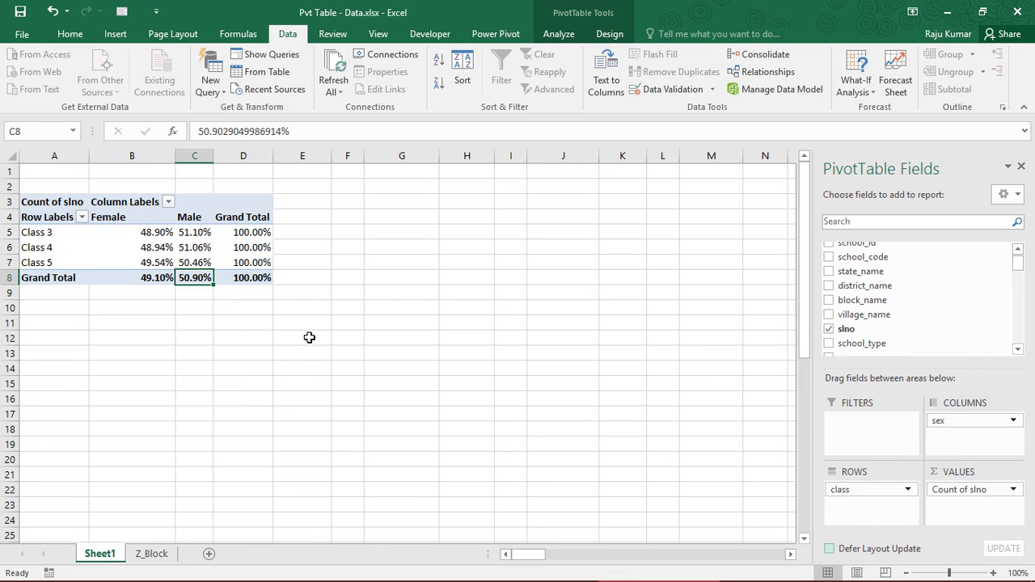
{"action": "left_click", "coordinate": [97, 231]}
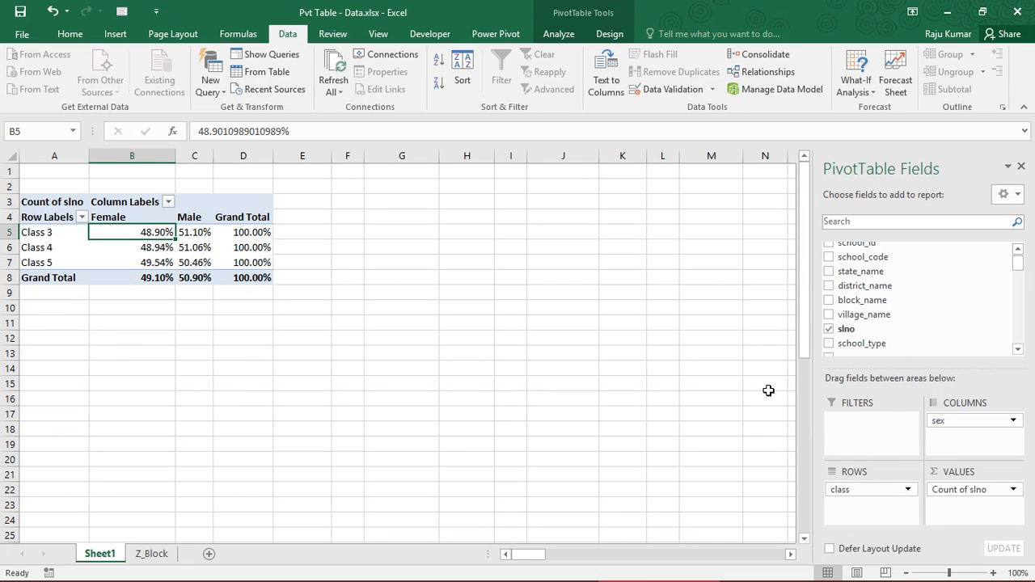
Empty the PivotTable by removing Count of slno from the values, class from the rows and sex from the columns
{"action": "left_click", "coordinate": [950, 492]}
{"action": "left_click", "coordinate": [941, 456]}
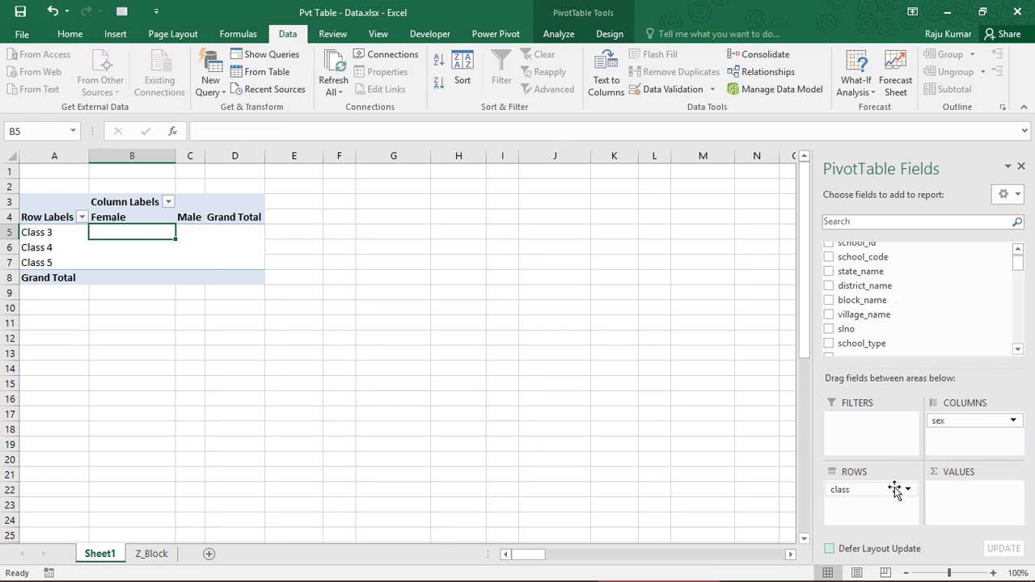
{"action": "left_click", "coordinate": [888, 488]}
{"action": "left_click", "coordinate": [869, 455]}
{"action": "left_click", "coordinate": [945, 420]}
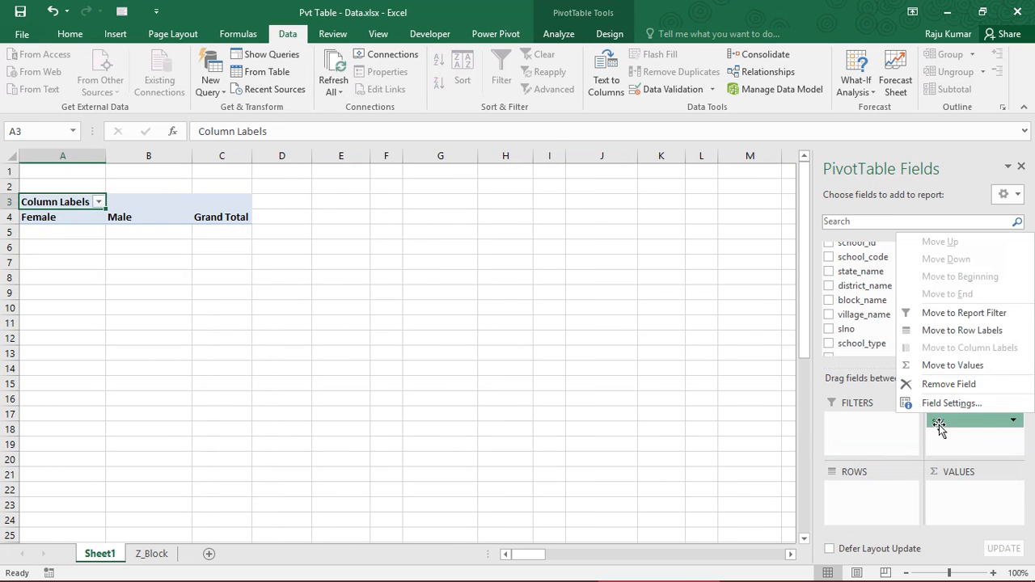
{"action": "left_click", "coordinate": [926, 385]}
{"action": "left_click", "coordinate": [65, 291]}
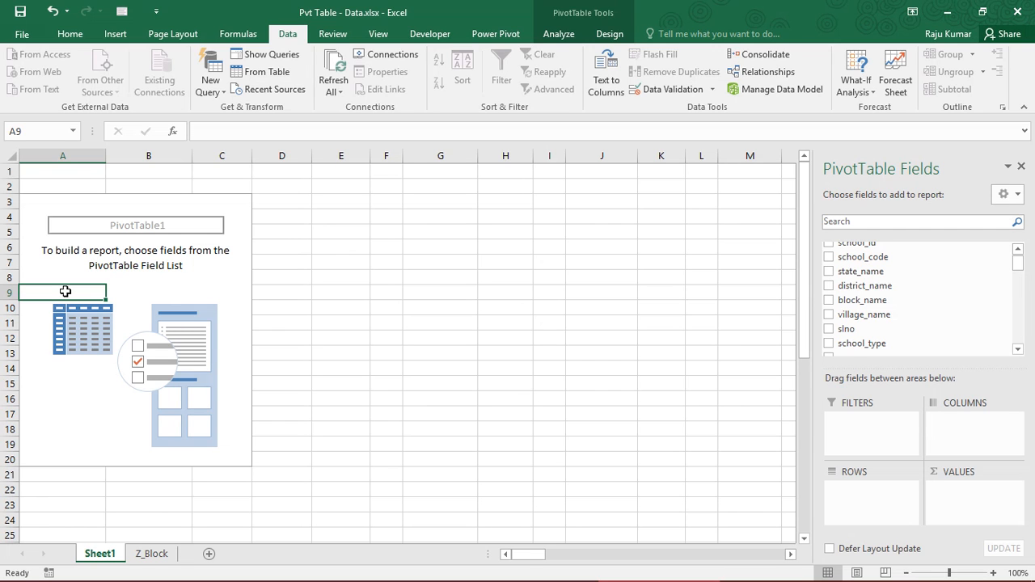
Add the baseline_lang field to the PivotTable rows and review the language level labels
{"action": "left_click", "coordinate": [1018, 350]}
{"action": "left_click", "coordinate": [1017, 349]}
{"action": "left_click", "coordinate": [1017, 350]}
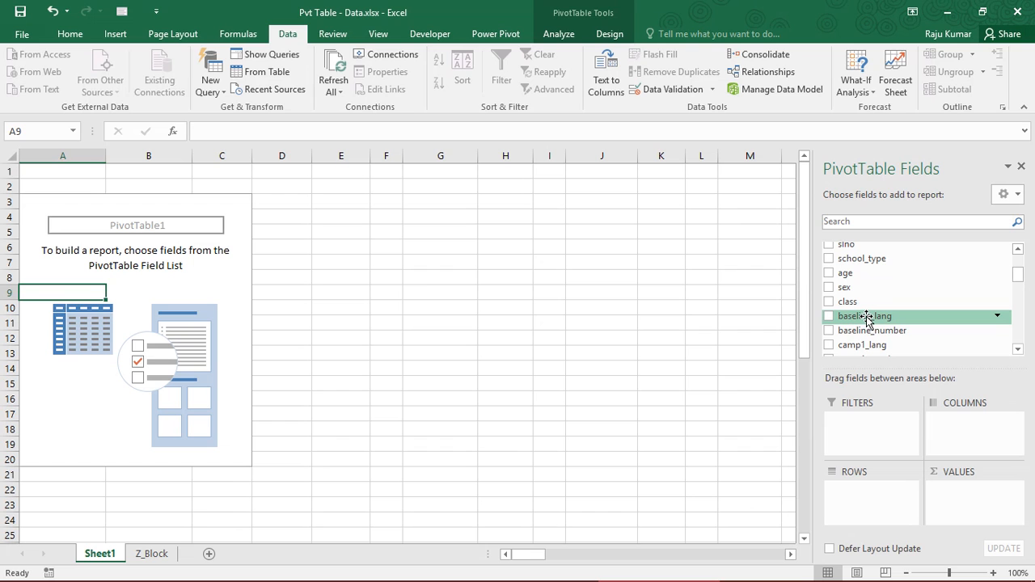
{"action": "left_click_drag", "start_coordinate": [867, 318], "coordinate": [877, 495]}
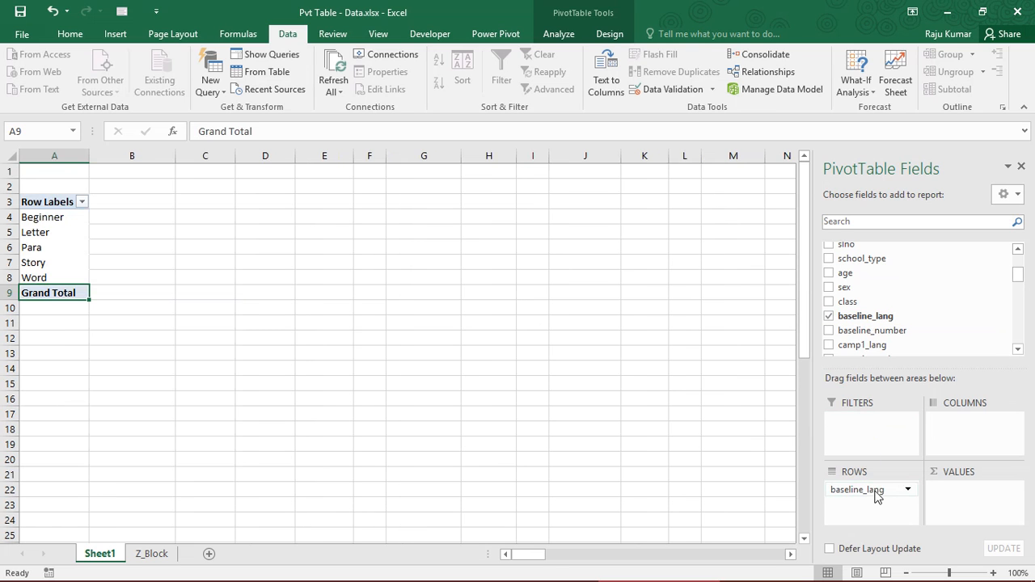
{"action": "left_click", "coordinate": [56, 226]}
{"action": "left_click", "coordinate": [47, 217]}
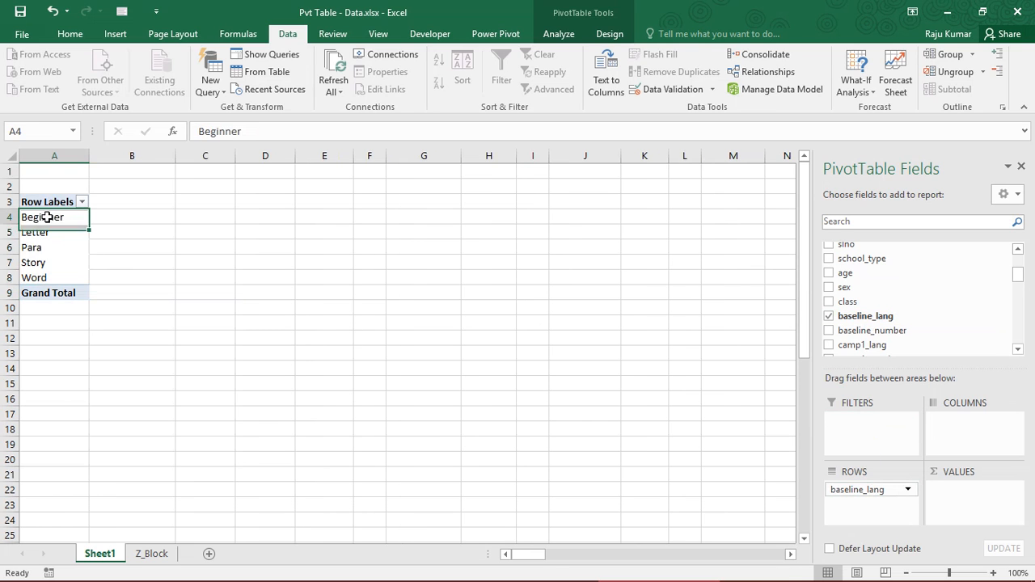
{"action": "left_click_drag", "start_coordinate": [47, 217], "coordinate": [55, 279]}
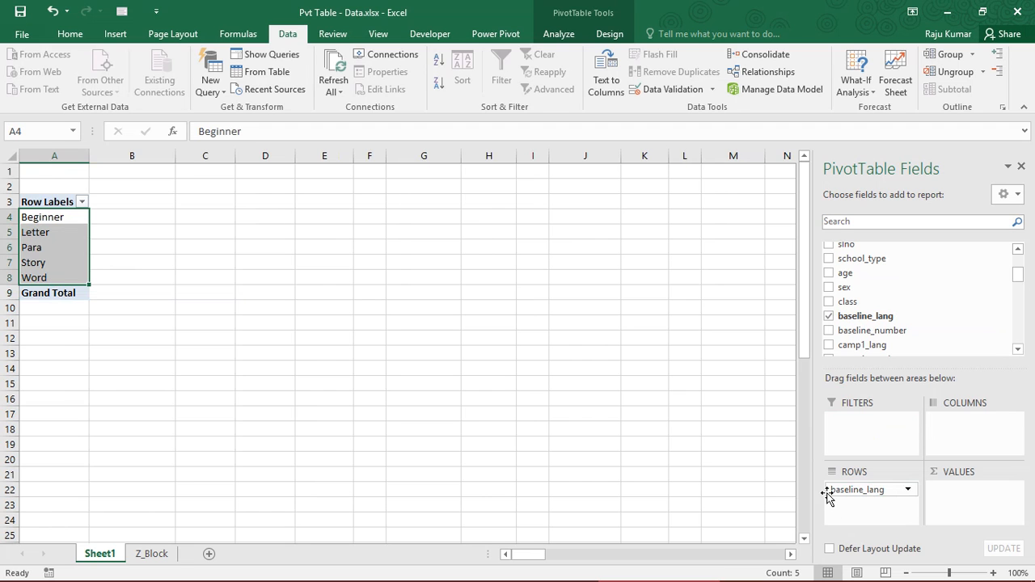
Try baseline_lang in the column area, review the levels laid out across, and return the field to the row area
{"action": "left_click_drag", "start_coordinate": [841, 488], "coordinate": [947, 445]}
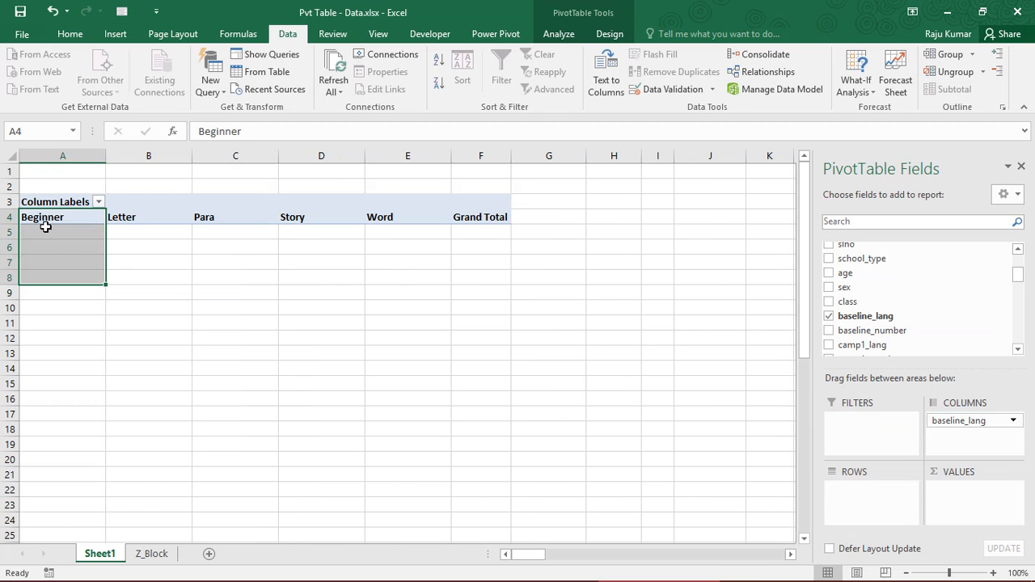
{"action": "left_click_drag", "start_coordinate": [43, 219], "coordinate": [423, 221]}
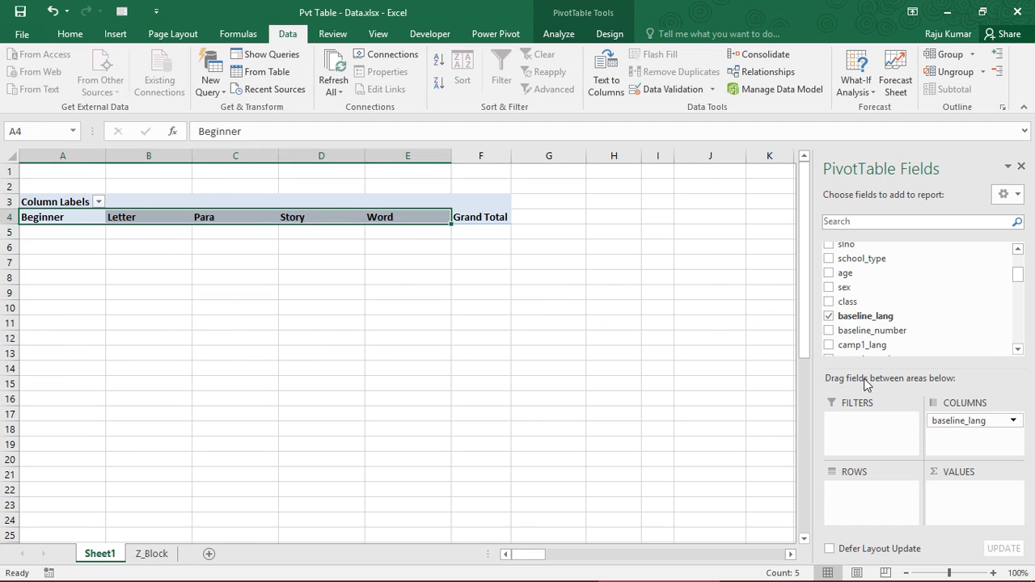
{"action": "left_click_drag", "start_coordinate": [959, 414], "coordinate": [885, 490]}
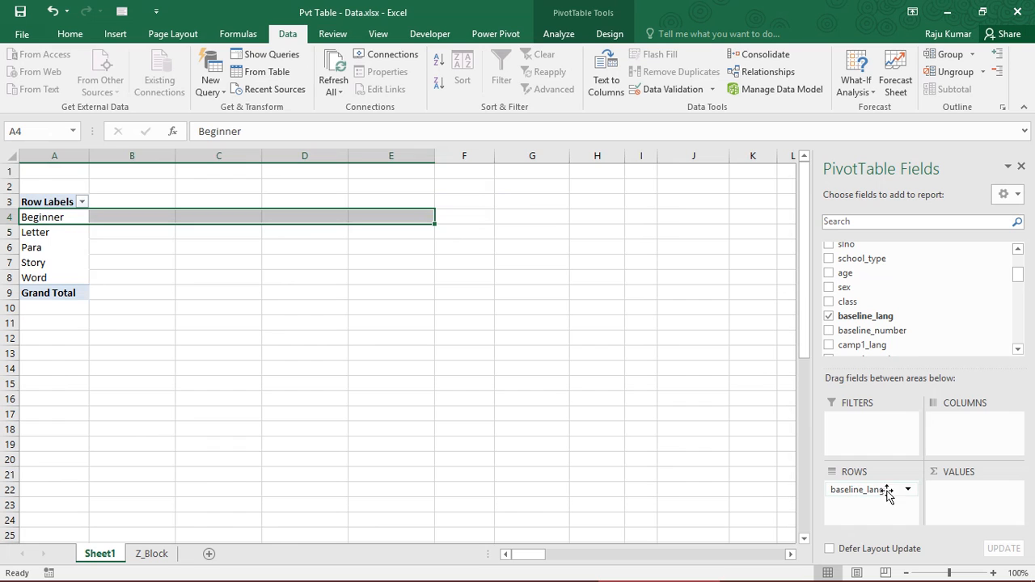
{"action": "left_click", "coordinate": [32, 231]}
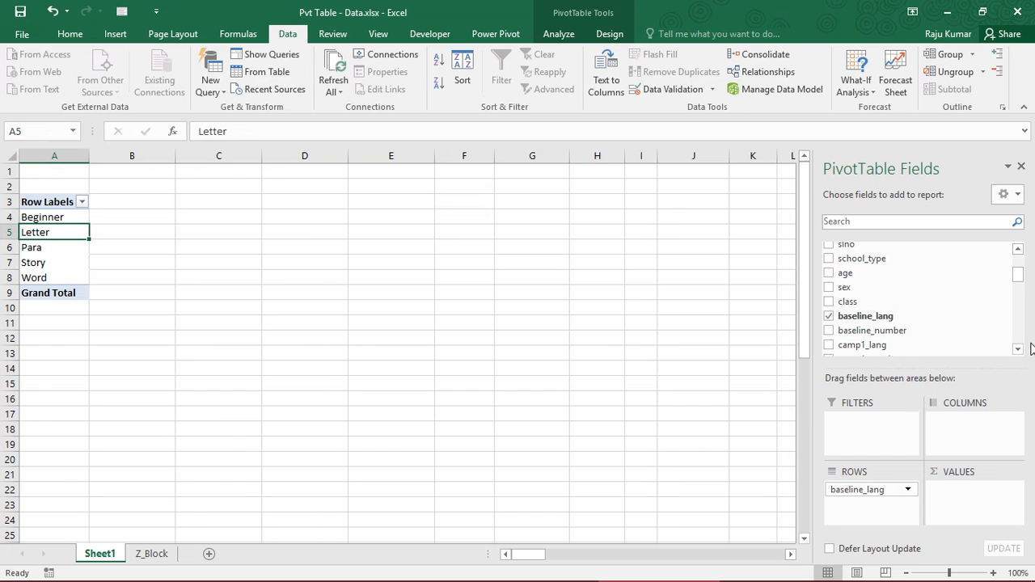
Add slno to the PivotTable values and summarize it by Count
{"action": "mouse_move", "coordinate": [1017, 277]}
{"action": "left_mouse_down"}
{"action": "mouse_move", "coordinate": [1017, 265]}
{"action": "mouse_move", "coordinate": [1017, 276]}
{"action": "left_mouse_up"}
{"action": "left_click_drag", "start_coordinate": [841, 330], "coordinate": [958, 500]}
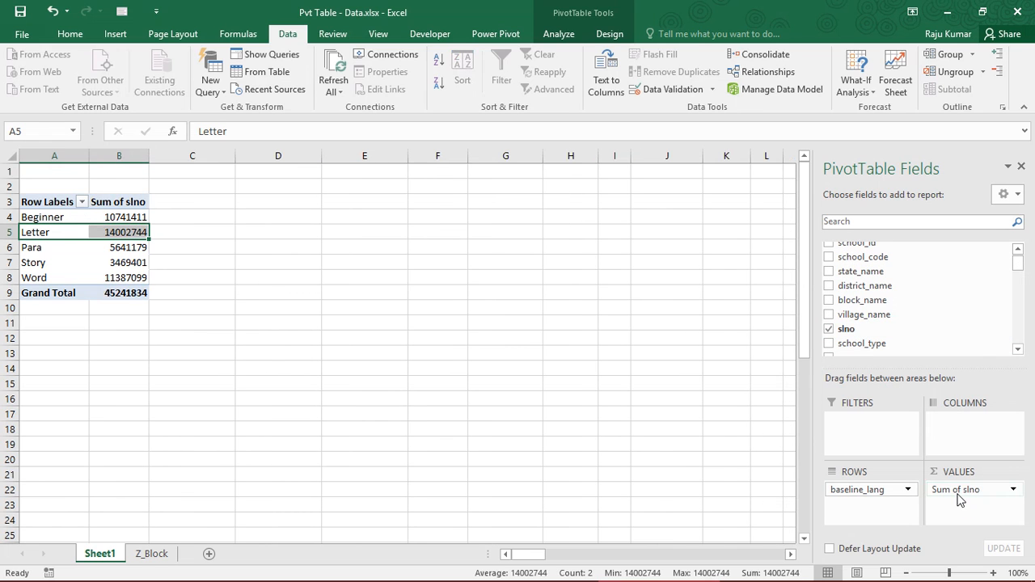
{"action": "left_click", "coordinate": [969, 491]}
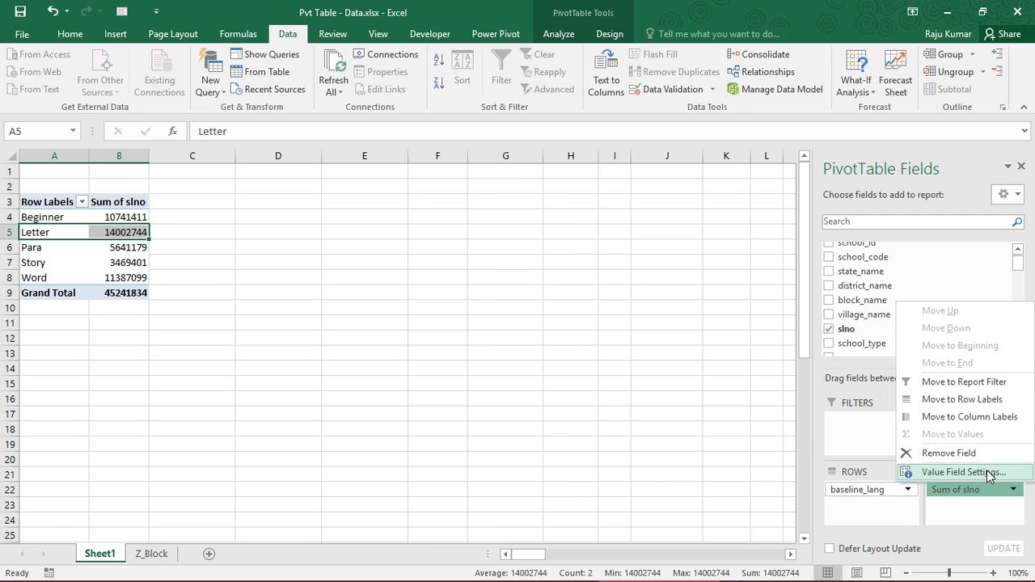
{"action": "left_click", "coordinate": [962, 473]}
{"action": "left_click", "coordinate": [588, 345]}
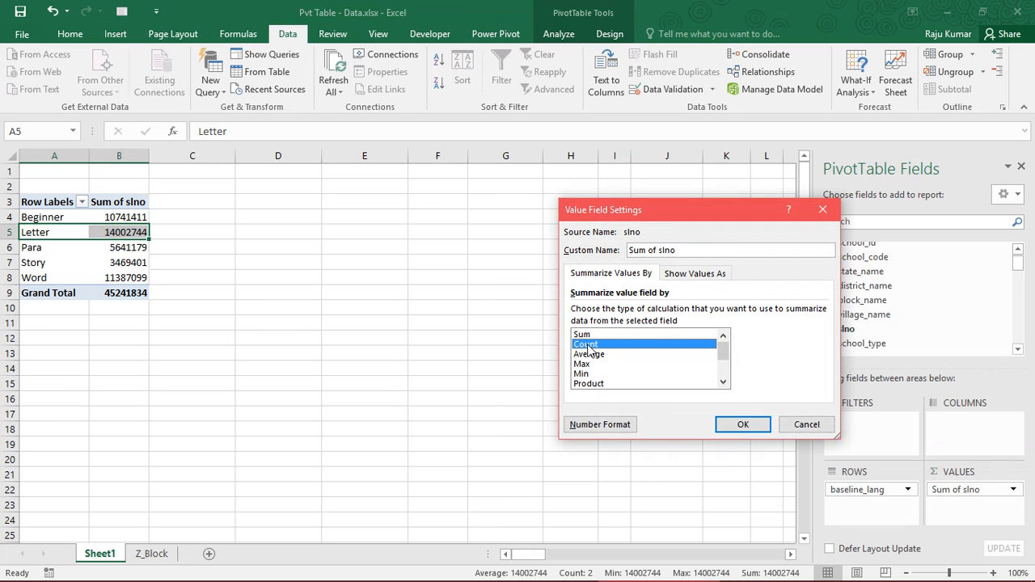
{"action": "left_click", "coordinate": [744, 424]}
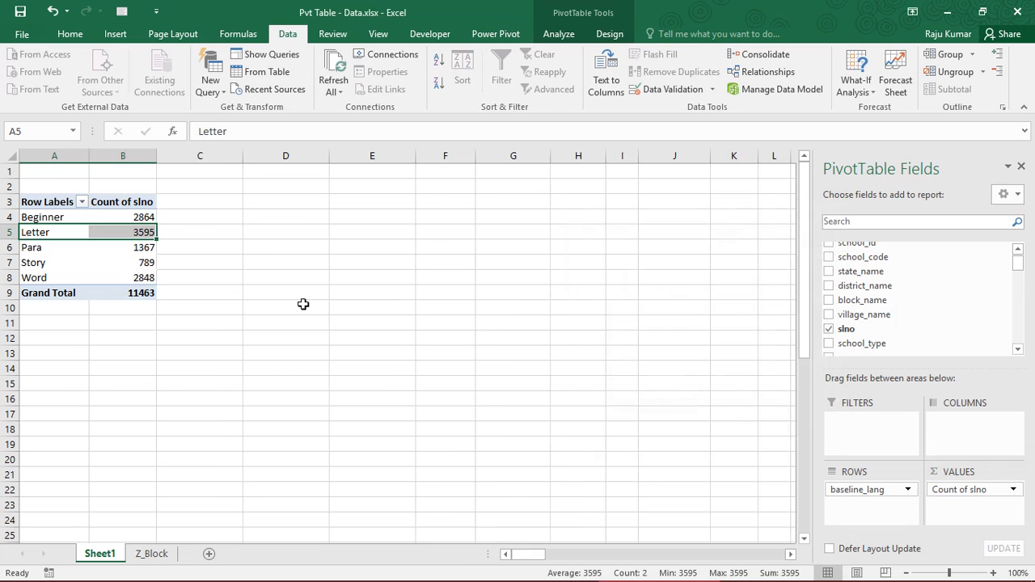
Examine the student count for each baseline language level and the grand total
{"action": "left_click", "coordinate": [118, 294]}
{"action": "left_click_drag", "start_coordinate": [44, 216], "coordinate": [123, 277]}
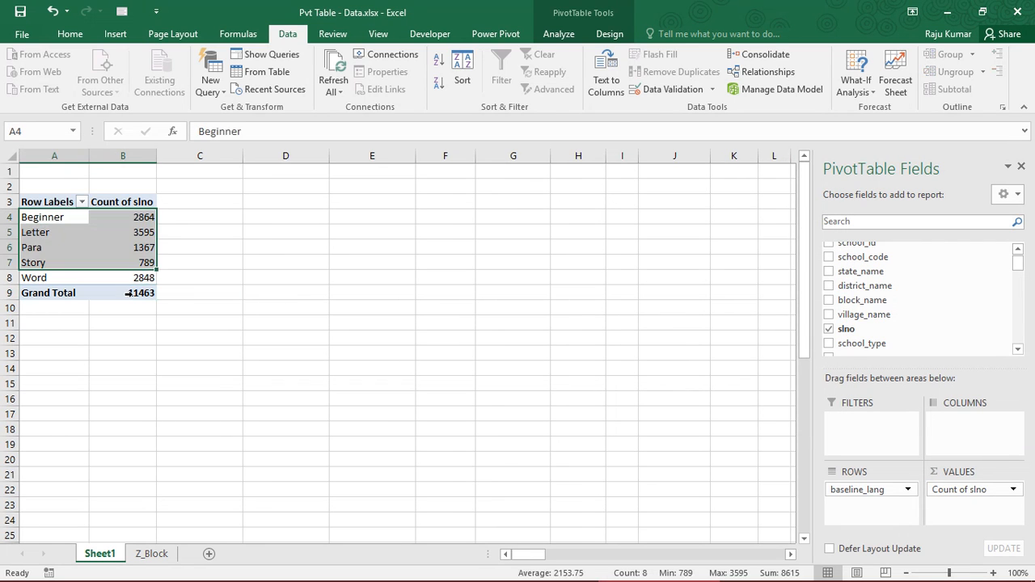
{"action": "left_click_drag", "start_coordinate": [49, 293], "coordinate": [139, 291]}
{"action": "left_click", "coordinate": [119, 219]}
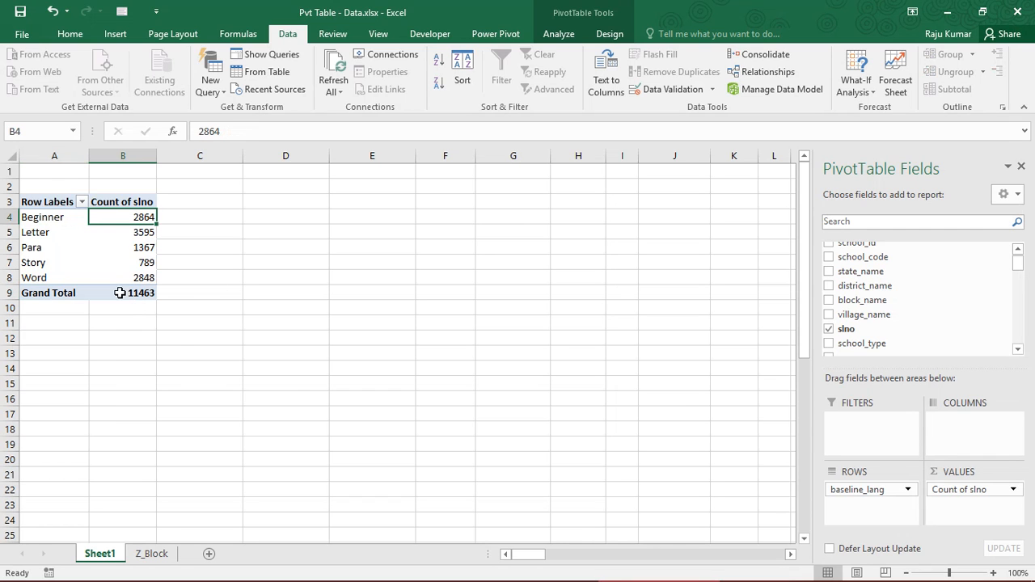
{"action": "mouse_move", "coordinate": [119, 293]}
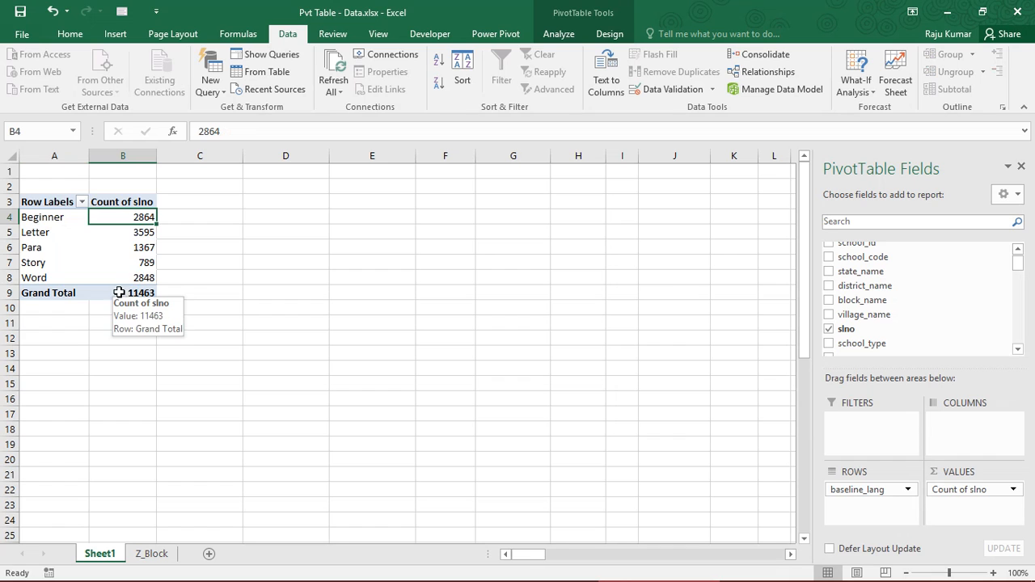
{"action": "mouse_move", "coordinate": [127, 235]}
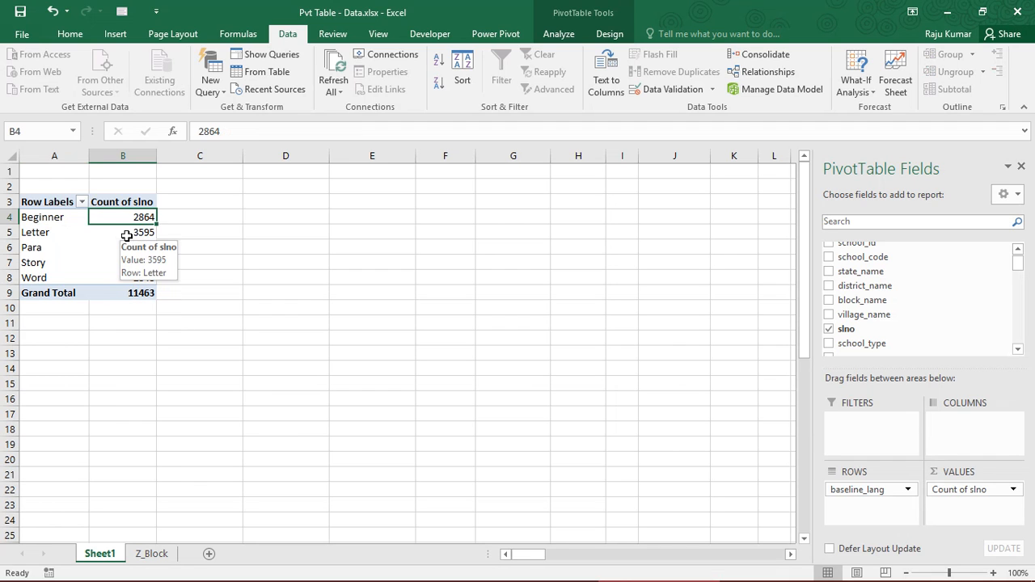
{"action": "left_click", "coordinate": [50, 220]}
{"action": "left_click", "coordinate": [120, 234]}
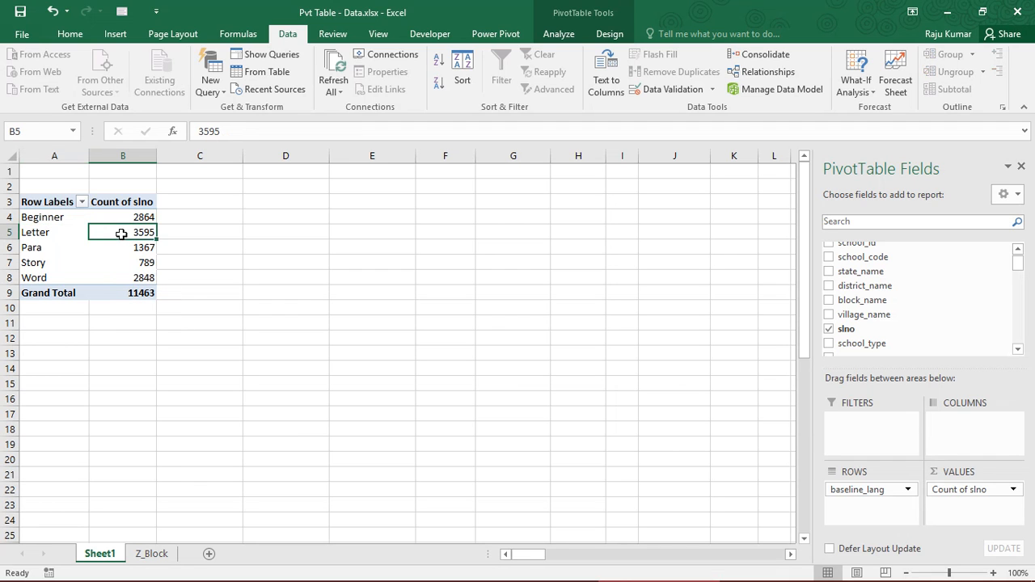
{"action": "left_click_drag", "start_coordinate": [129, 217], "coordinate": [140, 277]}
{"action": "left_click", "coordinate": [141, 278]}
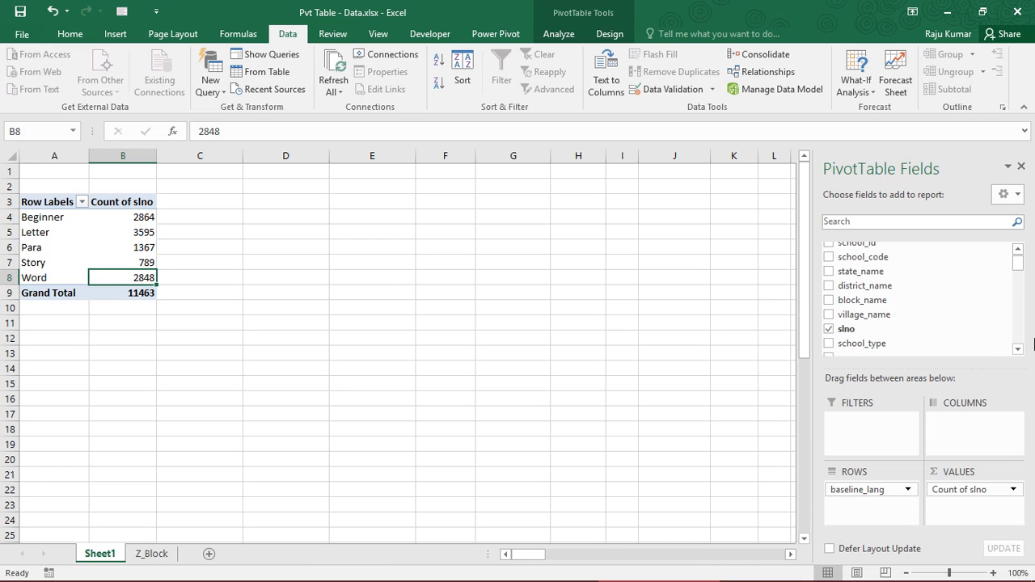
Add camp4_lang to the PivotTable columns and review the baseline row labels against the camp4 column labels
{"action": "scroll", "coordinate": [1023, 344], "scroll_direction": "down", "scroll_amount": 5}
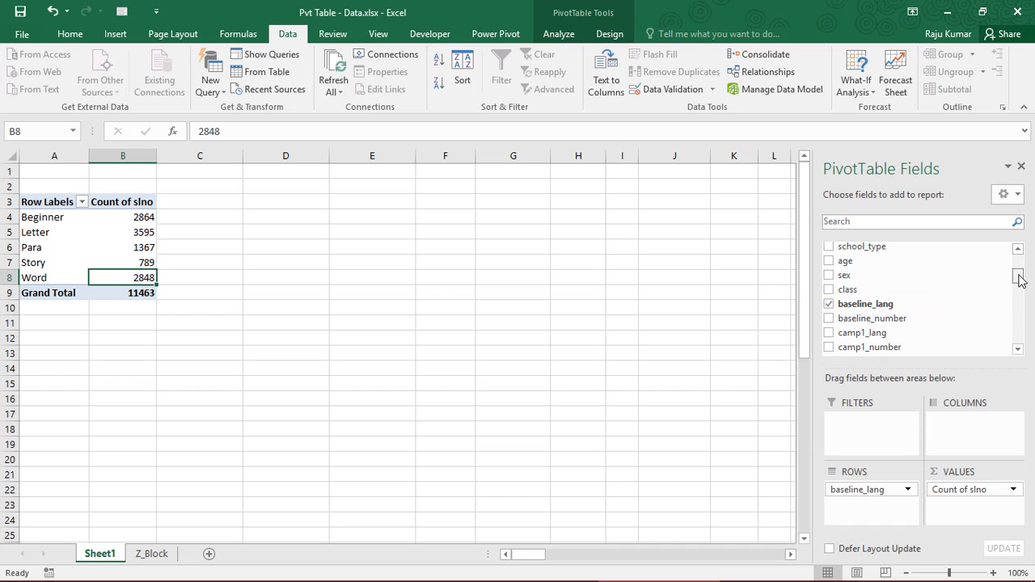
{"action": "left_click_drag", "start_coordinate": [1019, 279], "coordinate": [1020, 323]}
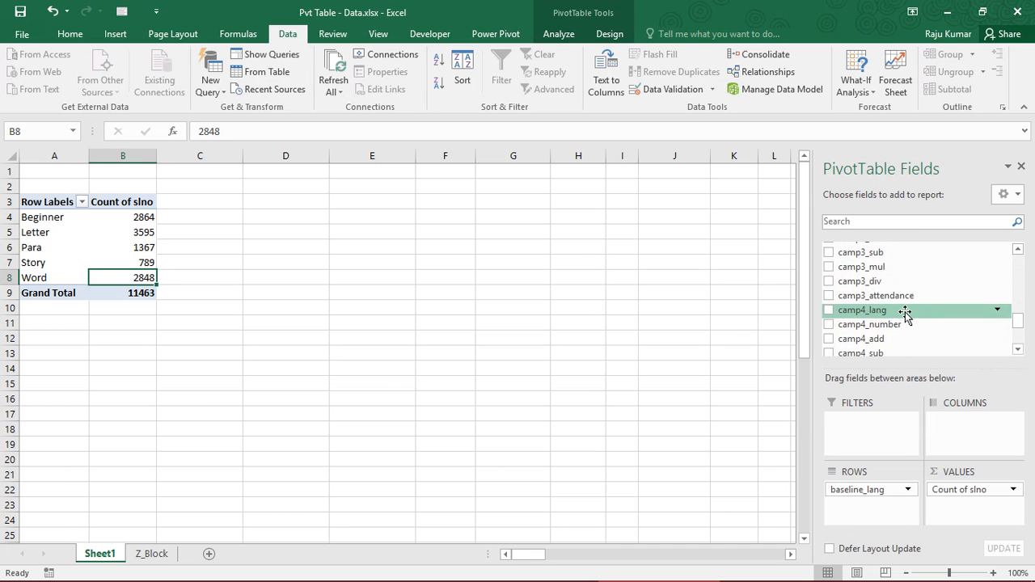
{"action": "left_click_drag", "start_coordinate": [906, 313], "coordinate": [985, 447]}
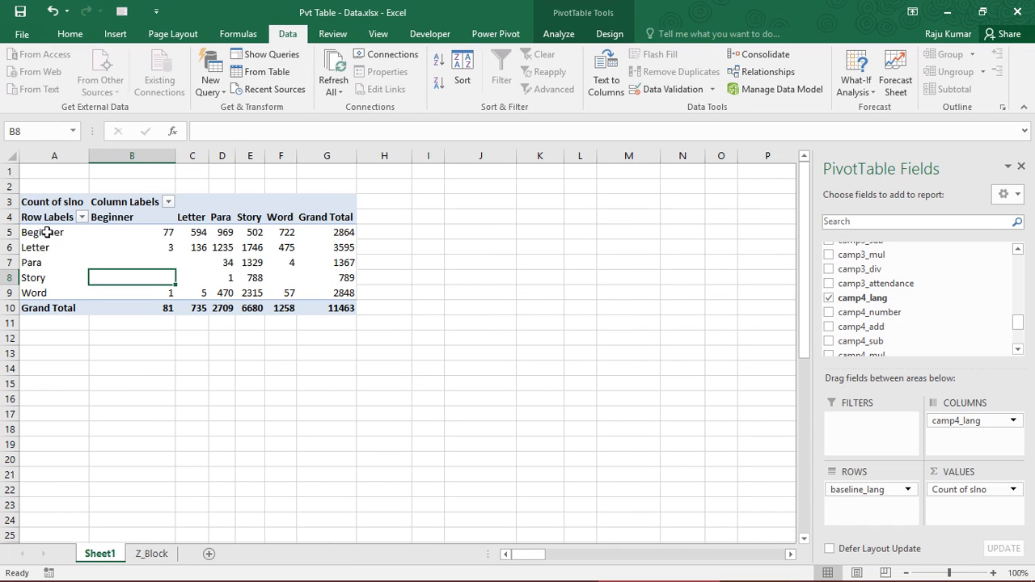
{"action": "left_click_drag", "start_coordinate": [47, 232], "coordinate": [46, 315]}
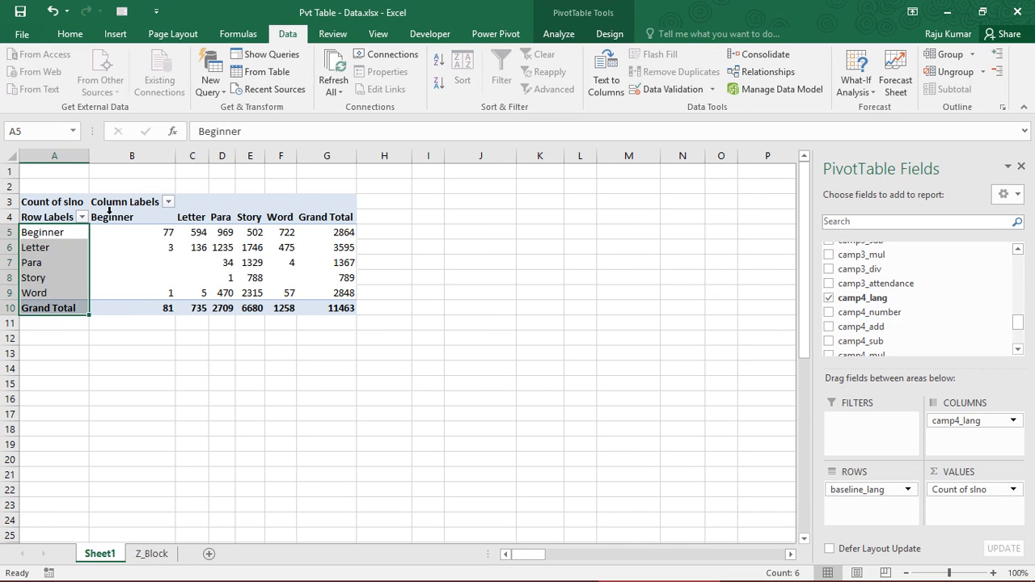
{"action": "left_click_drag", "start_coordinate": [112, 218], "coordinate": [296, 219]}
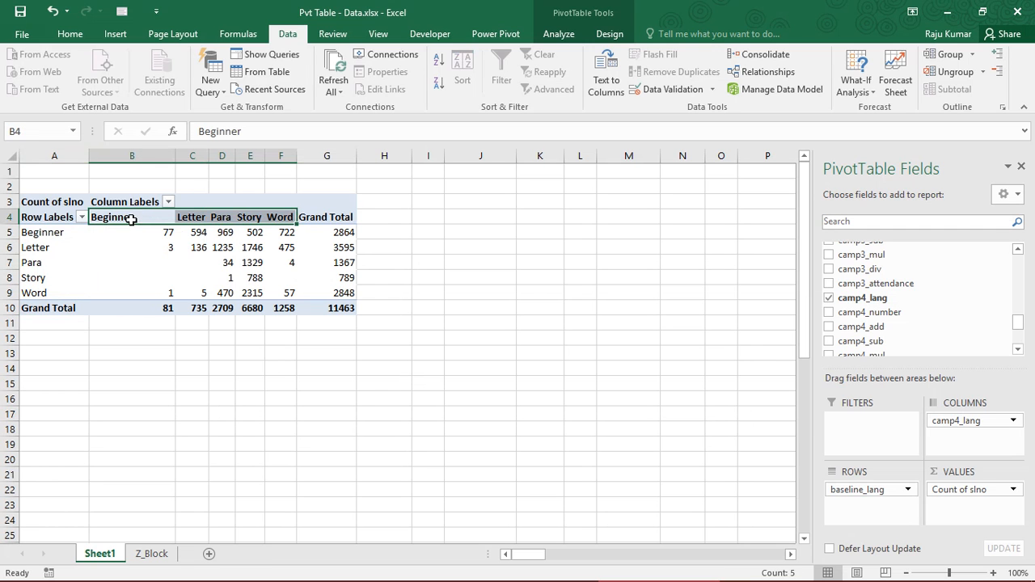
Examine the baseline Beginner and Letter rows across the camp4 levels together with their grand totals
{"action": "left_click", "coordinate": [42, 233]}
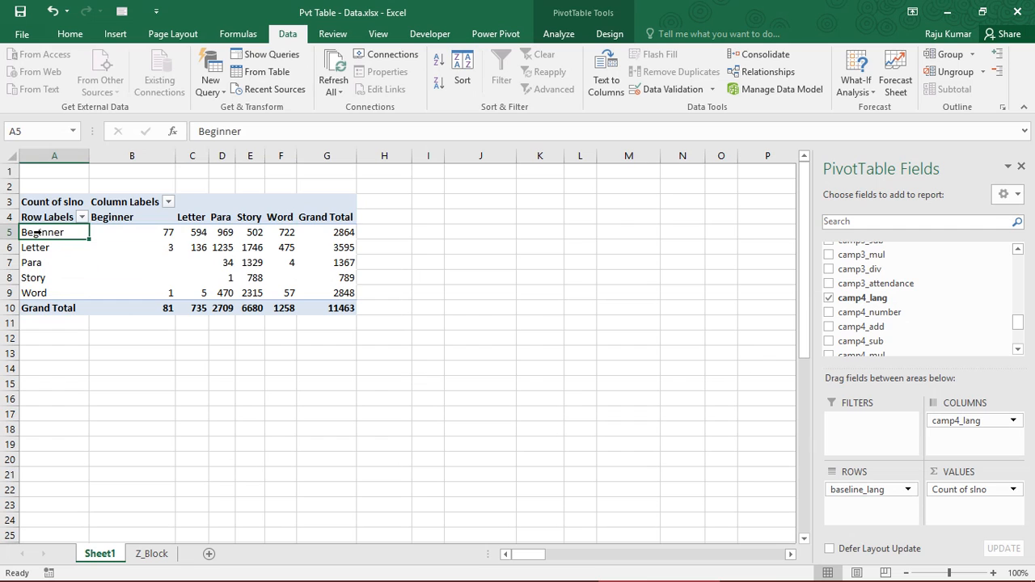
{"action": "left_click", "coordinate": [20, 232]}
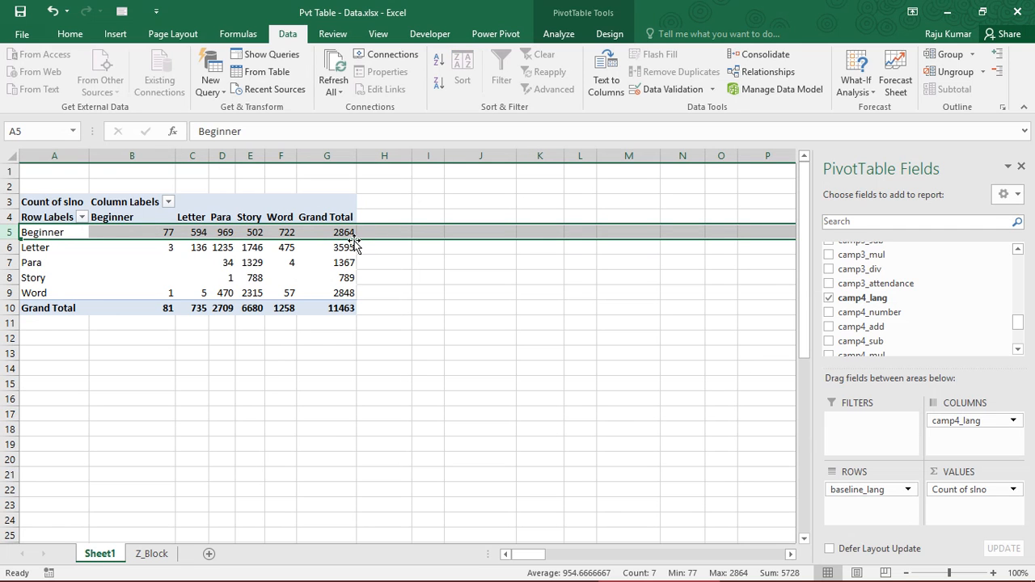
{"action": "left_click", "coordinate": [17, 247]}
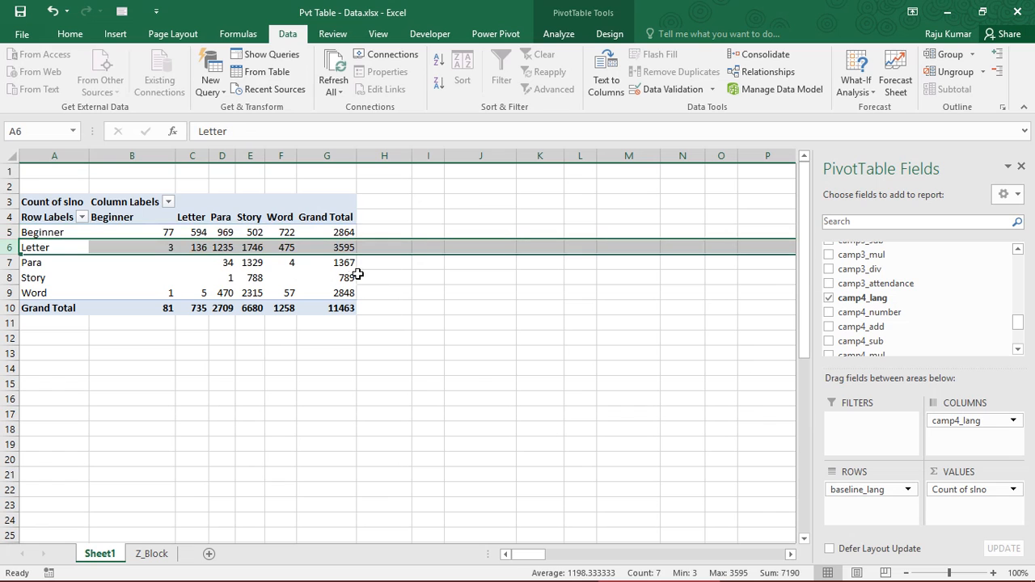
{"action": "mouse_move", "coordinate": [327, 249]}
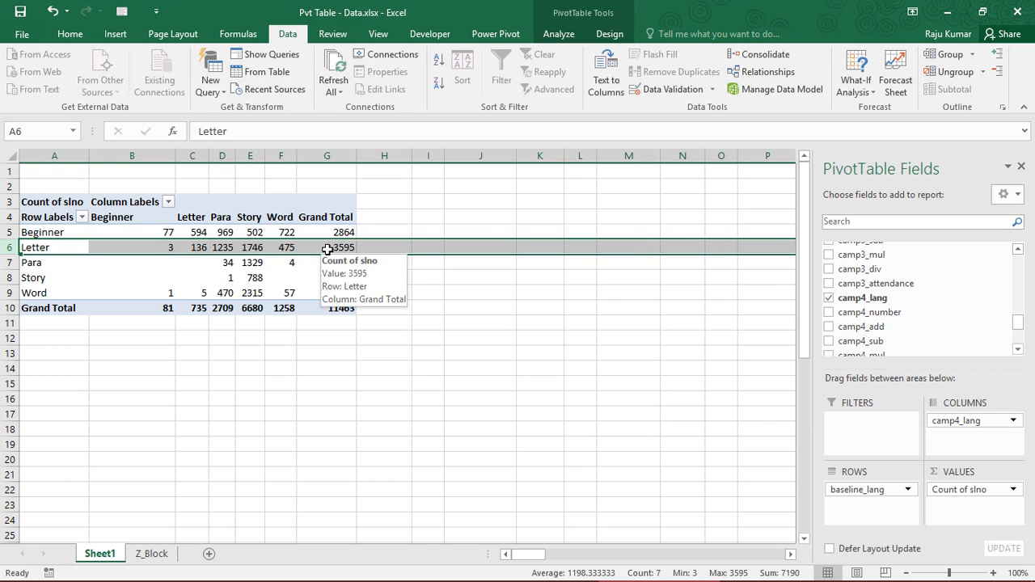
{"action": "left_click", "coordinate": [330, 234]}
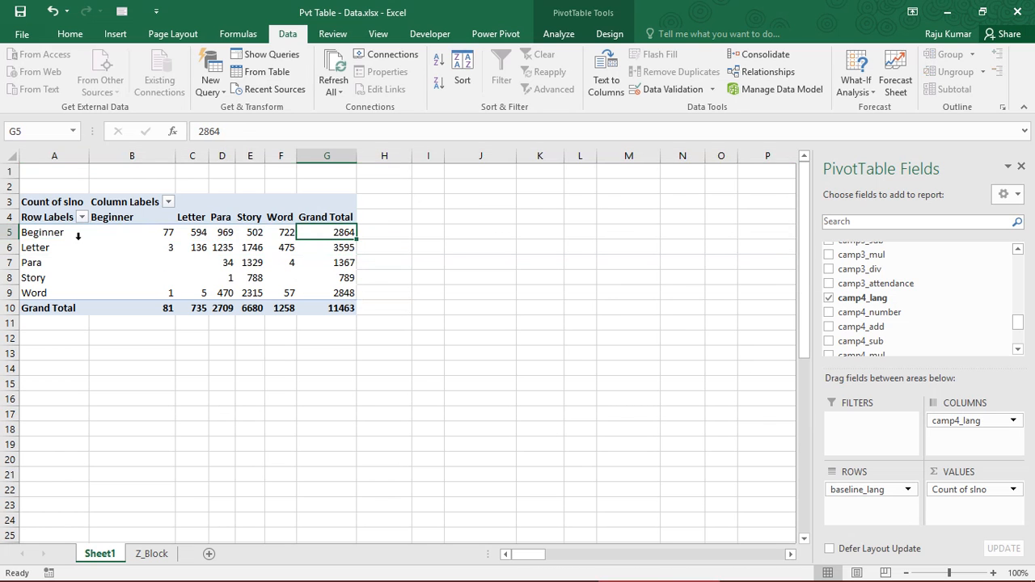
{"action": "left_click", "coordinate": [16, 233]}
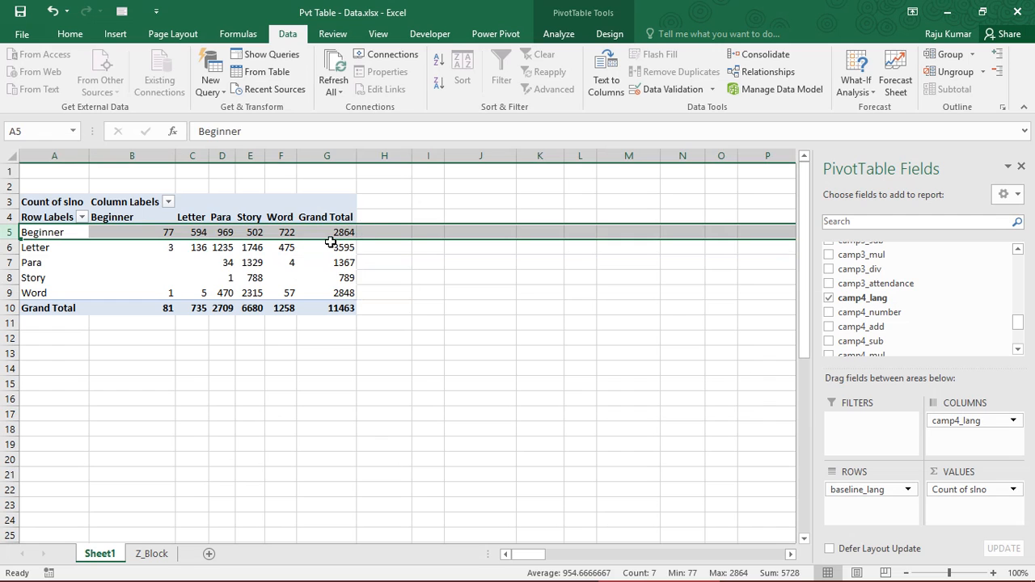
{"action": "mouse_move", "coordinate": [330, 241]}
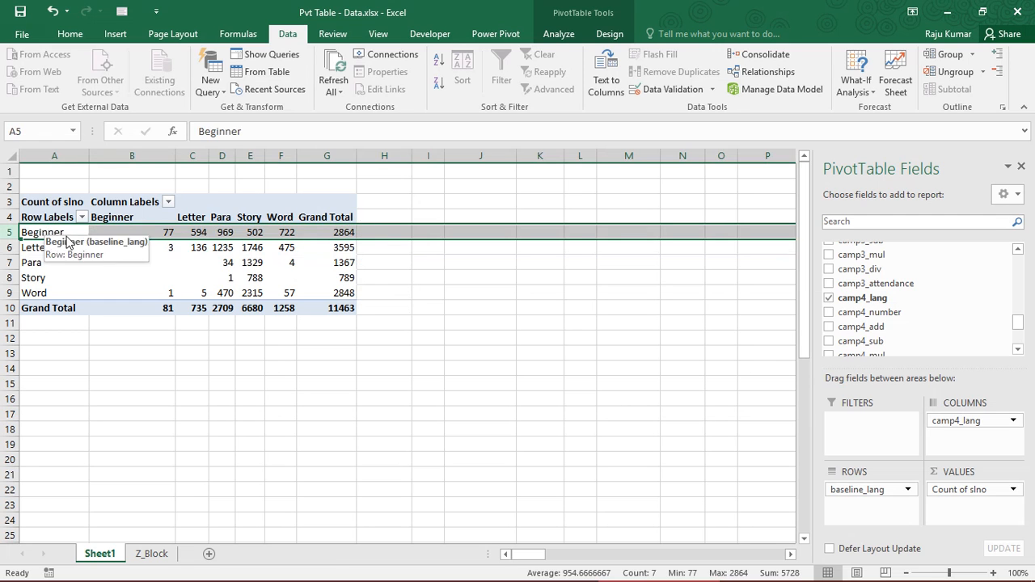
Examine the baseline Beginner counts for each camp4 level and compare all baseline rows with the camp4 columns
{"action": "left_click", "coordinate": [124, 232]}
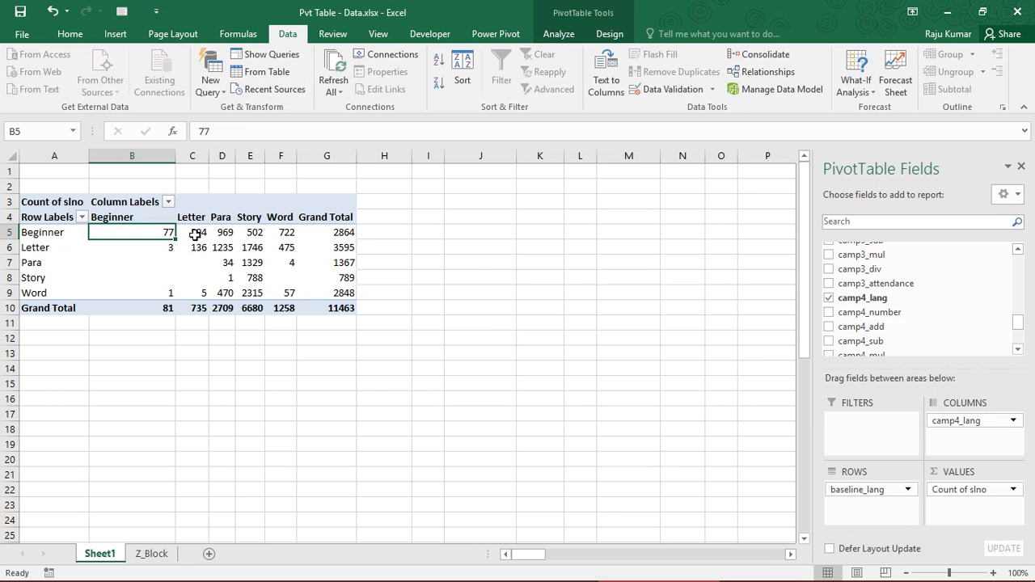
{"action": "left_click", "coordinate": [191, 233]}
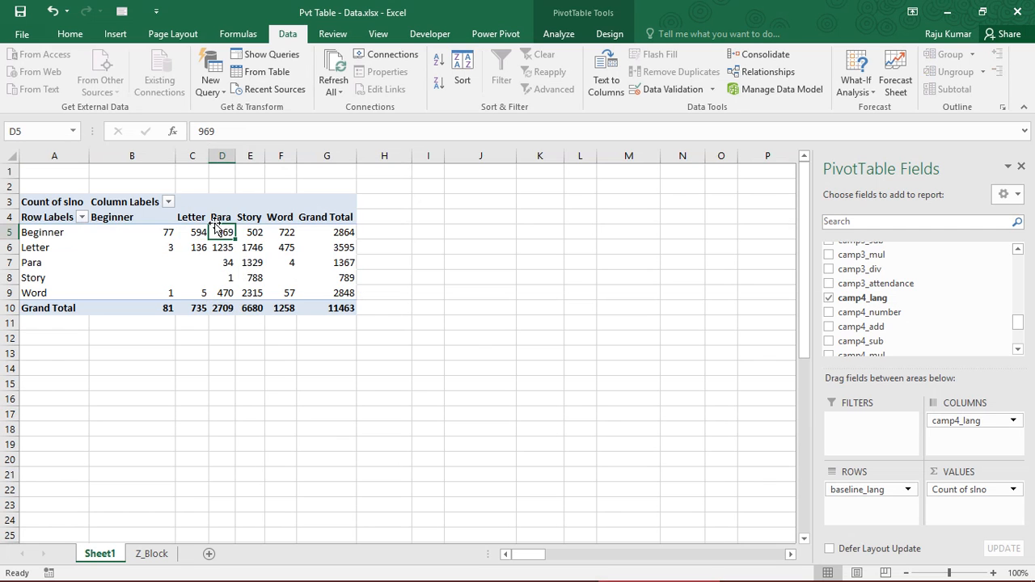
{"action": "left_click", "coordinate": [256, 233]}
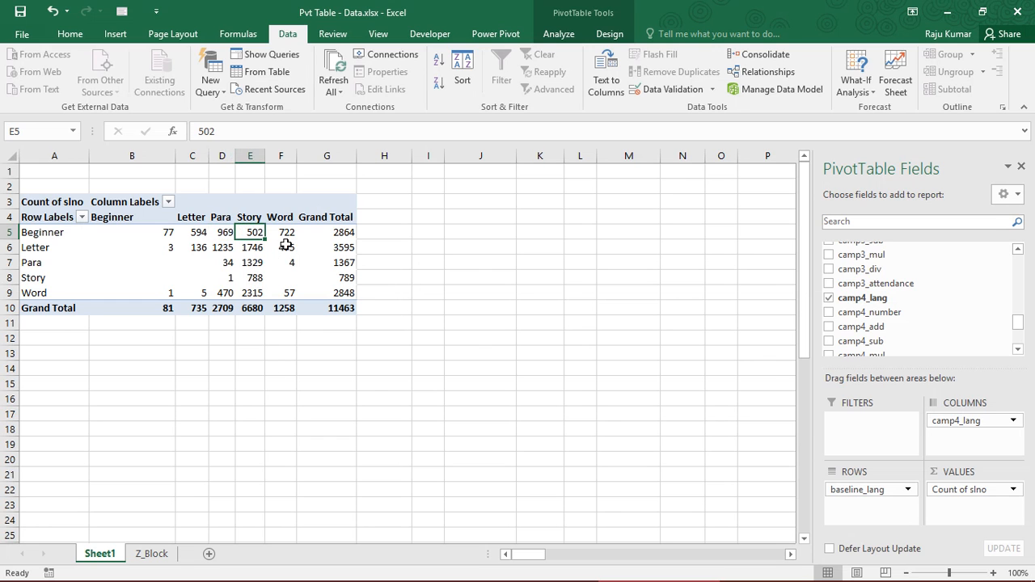
{"action": "left_click", "coordinate": [49, 235]}
{"action": "left_click_drag", "start_coordinate": [48, 248], "coordinate": [51, 322]}
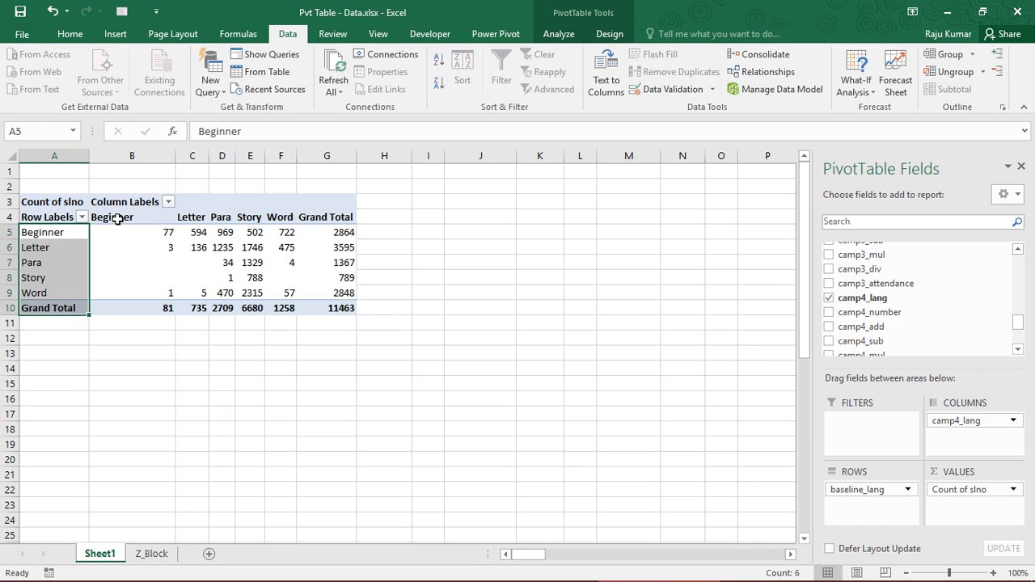
{"action": "left_click_drag", "start_coordinate": [121, 216], "coordinate": [339, 316]}
{"action": "left_click", "coordinate": [196, 243]}
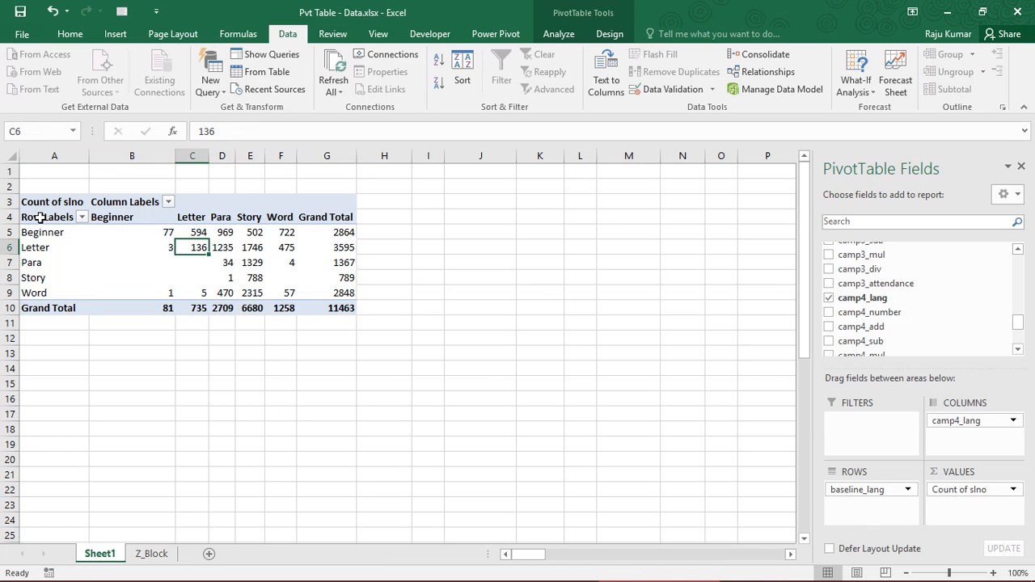
Show the Count of slno values as % of Column Total in the PivotTable
{"action": "left_click_drag", "start_coordinate": [45, 218], "coordinate": [154, 248]}
{"action": "left_click_drag", "start_coordinate": [290, 287], "coordinate": [335, 300]}
{"action": "left_click", "coordinate": [71, 261]}
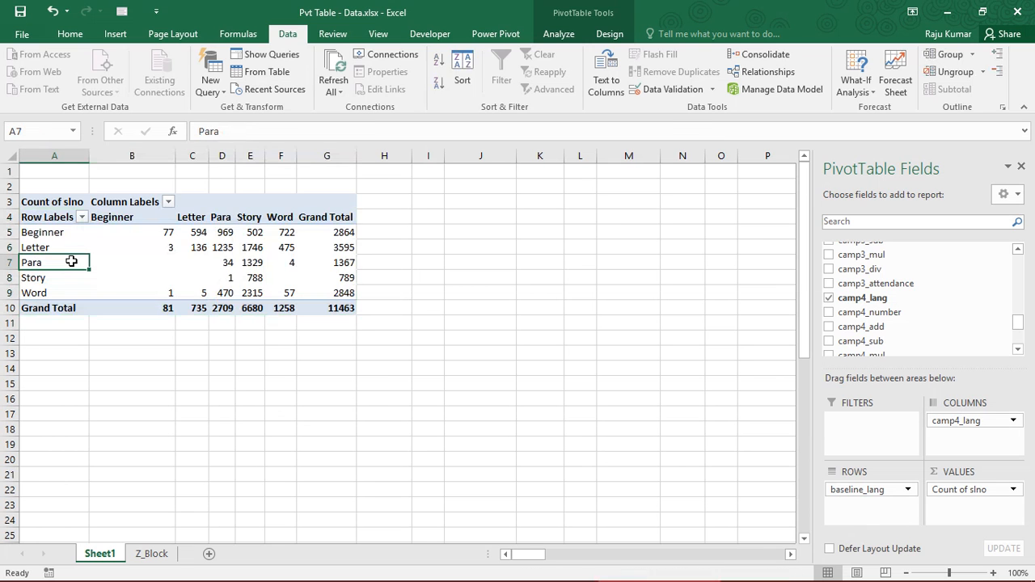
{"action": "left_click", "coordinate": [985, 491]}
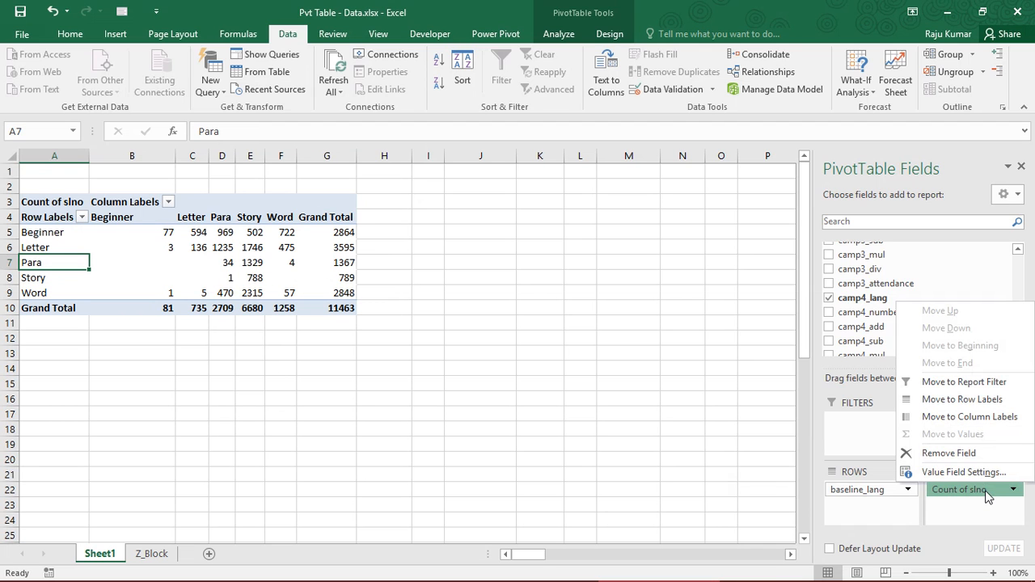
{"action": "left_click", "coordinate": [962, 473]}
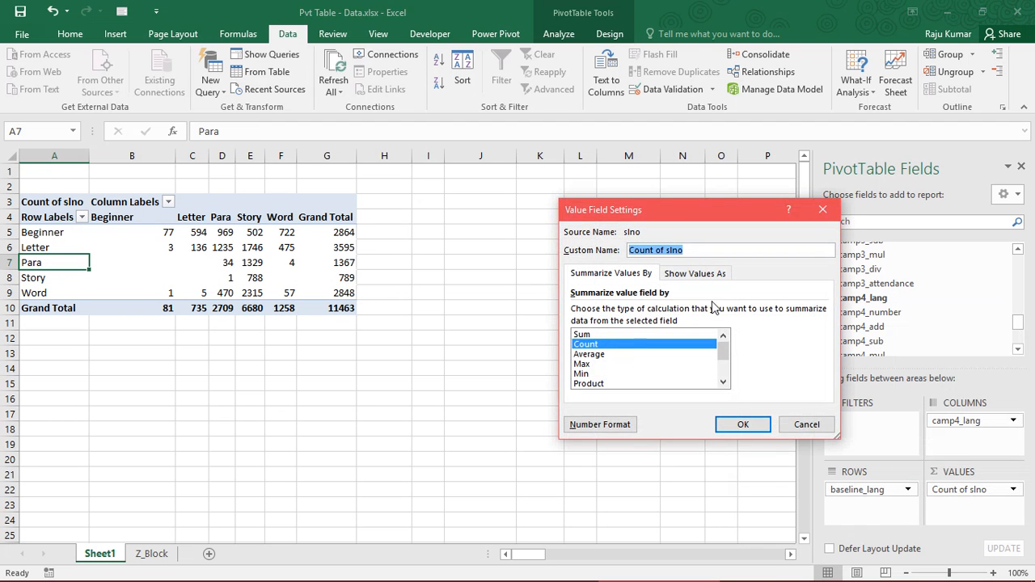
{"action": "left_click", "coordinate": [693, 274]}
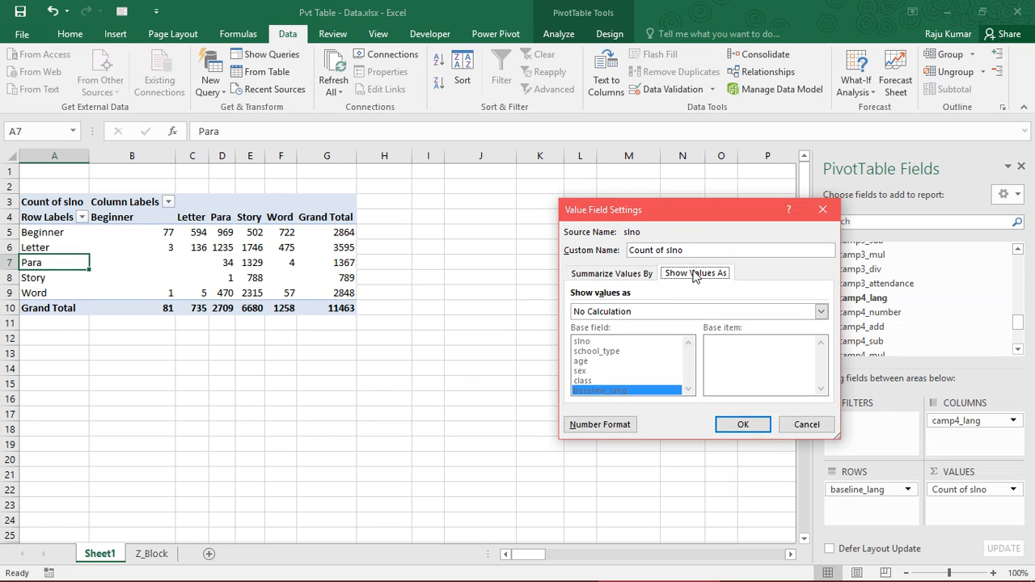
{"action": "left_click", "coordinate": [698, 312]}
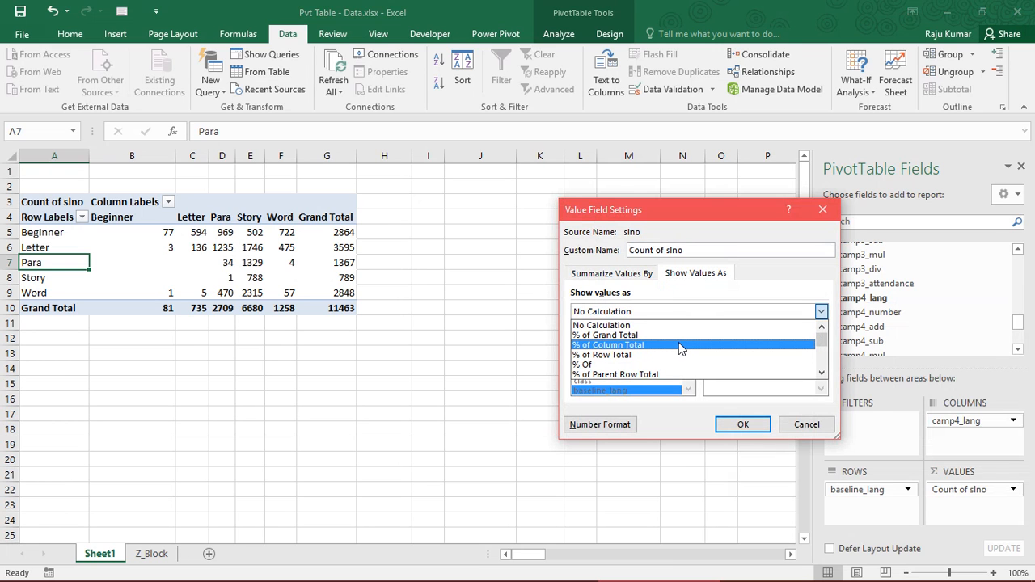
{"action": "left_click", "coordinate": [680, 346]}
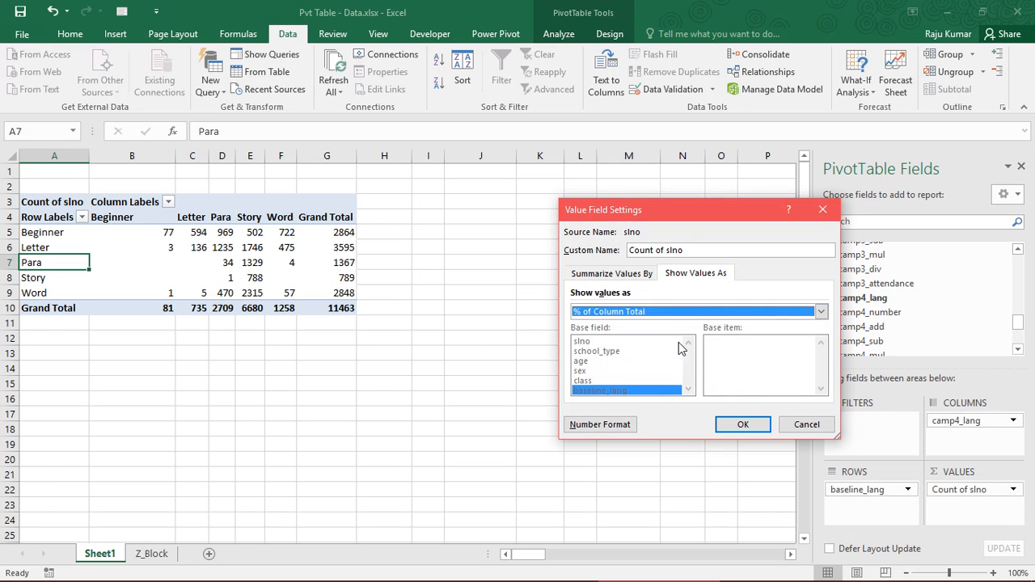
{"action": "left_click", "coordinate": [652, 312]}
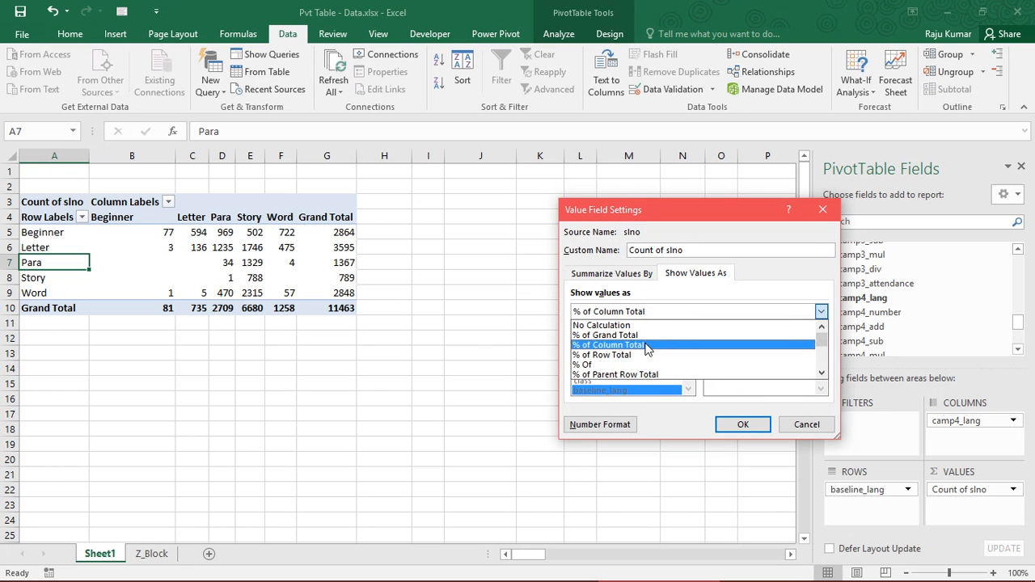
{"action": "left_click", "coordinate": [646, 345]}
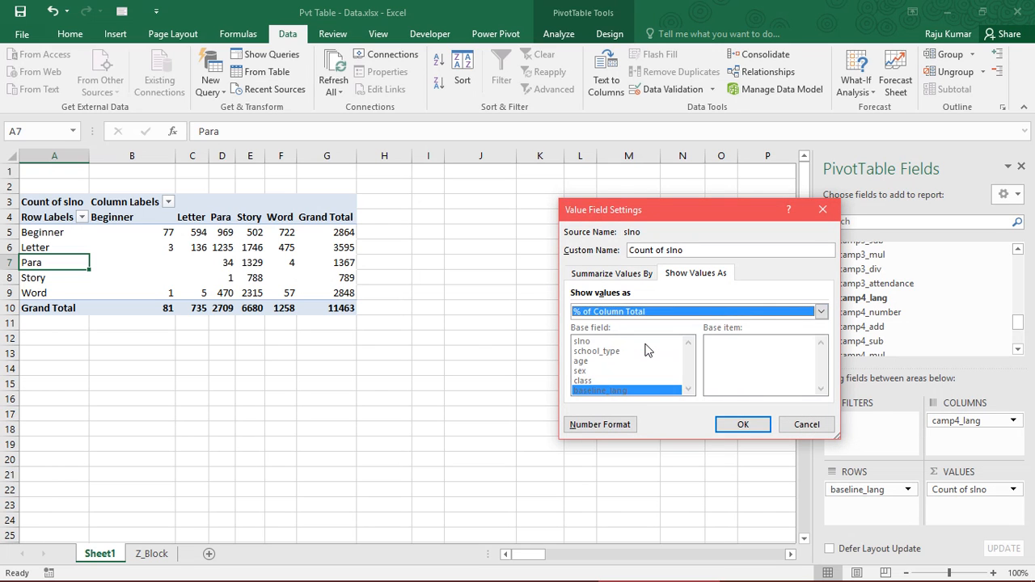
{"action": "left_click", "coordinate": [733, 420]}
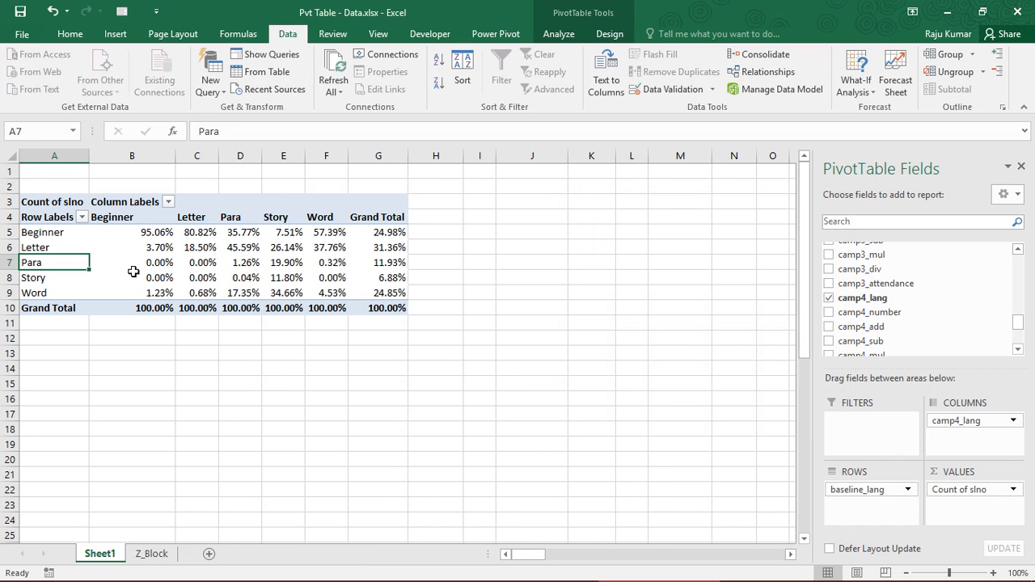
Examine the grand total row and the column percentages for each baseline and camp4 level combination
{"action": "left_click", "coordinate": [139, 307]}
{"action": "left_click", "coordinate": [312, 307], "text": "shift"}
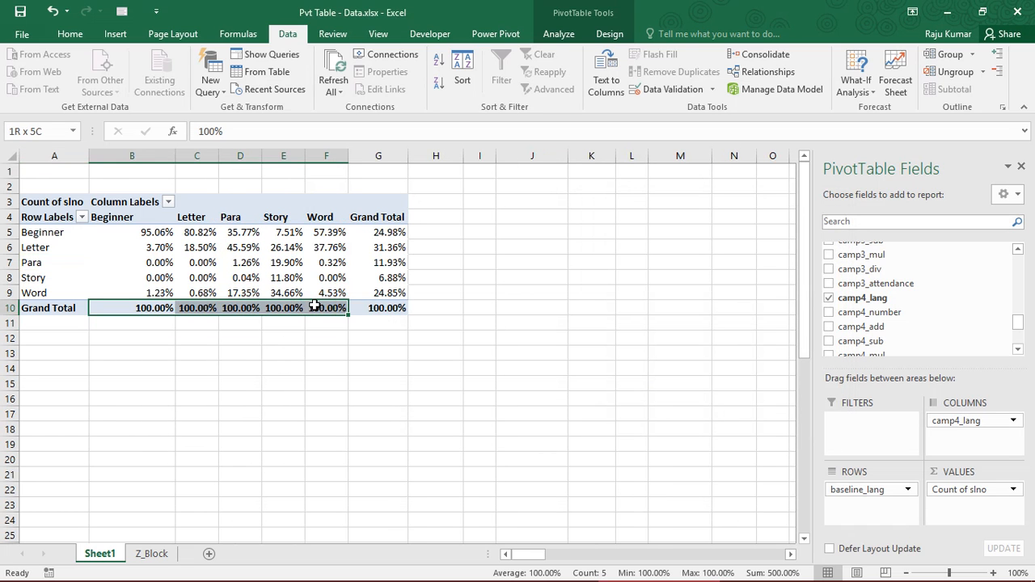
{"action": "left_click_drag", "start_coordinate": [150, 232], "coordinate": [380, 295]}
{"action": "left_click", "coordinate": [136, 246]}
{"action": "left_click", "coordinate": [134, 233]}
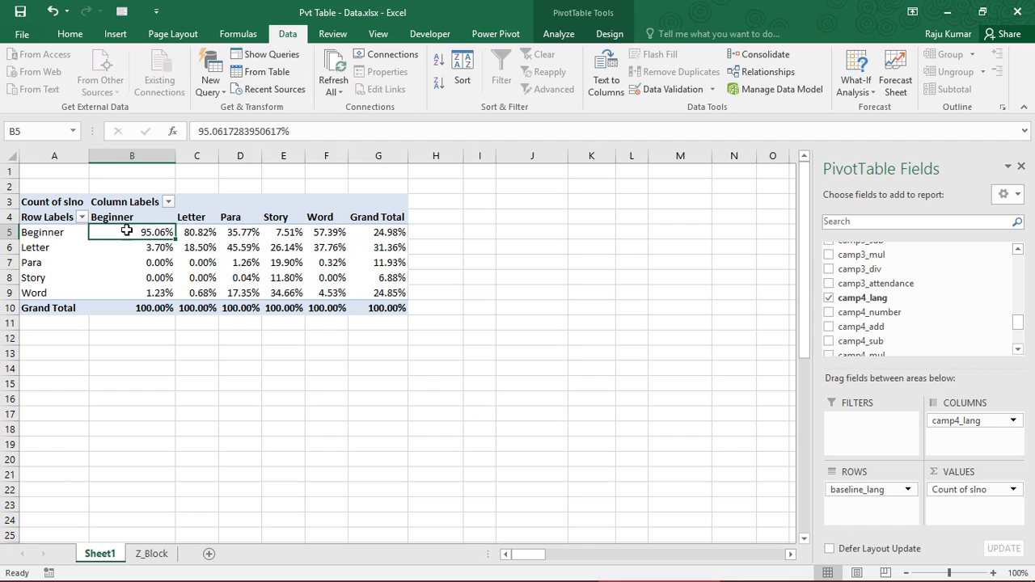
Change the Count of slno value display to % of Row Total
{"action": "left_click", "coordinate": [975, 489]}
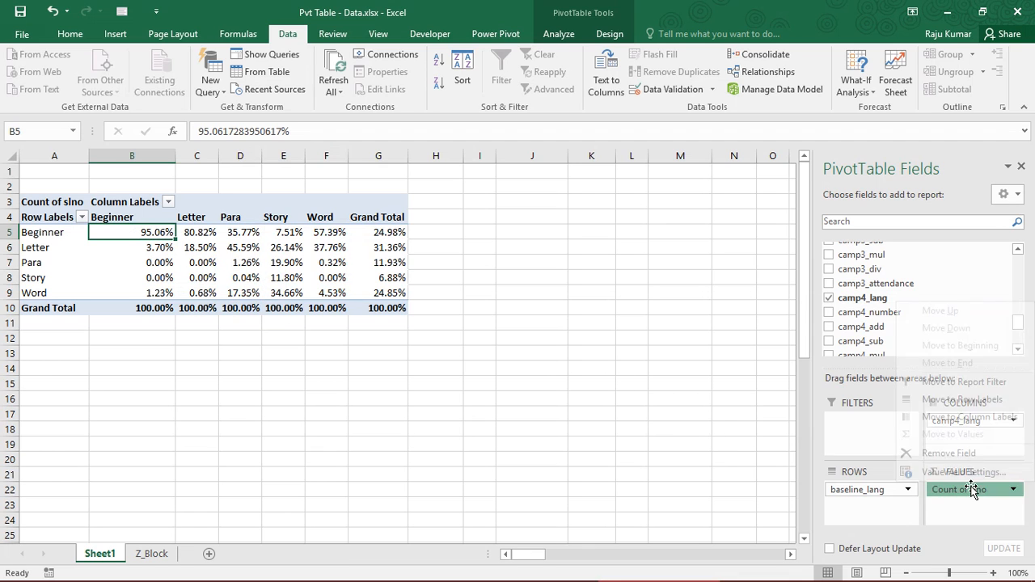
{"action": "left_click", "coordinate": [979, 485]}
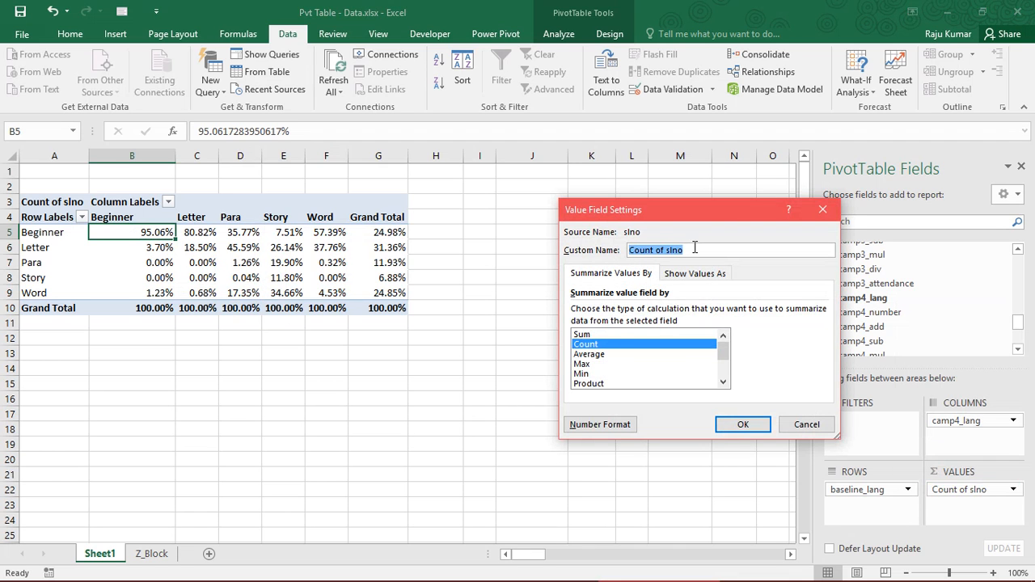
{"action": "left_click", "coordinate": [695, 273]}
{"action": "left_click", "coordinate": [615, 312]}
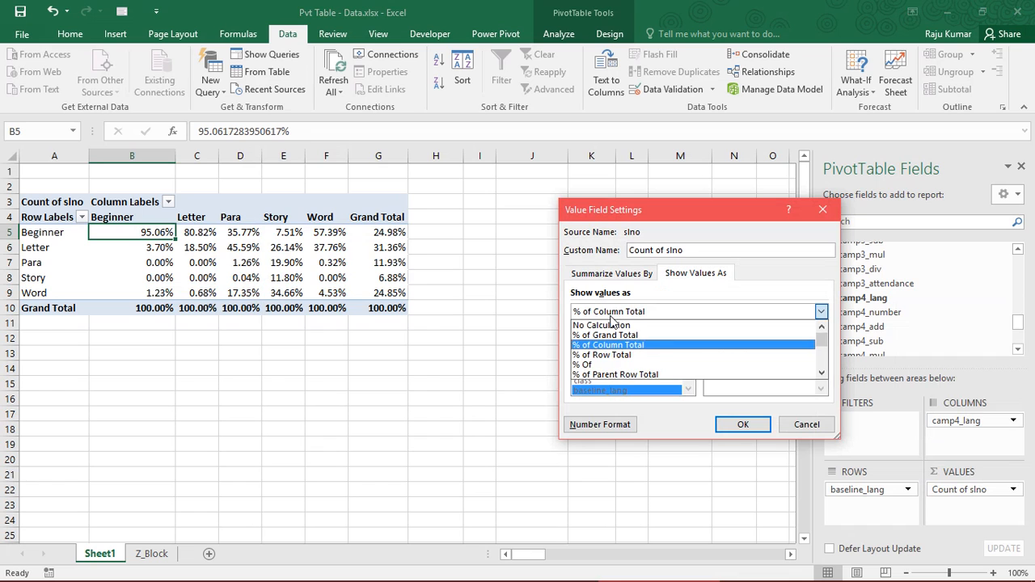
{"action": "left_click", "coordinate": [614, 356]}
{"action": "left_click", "coordinate": [741, 424]}
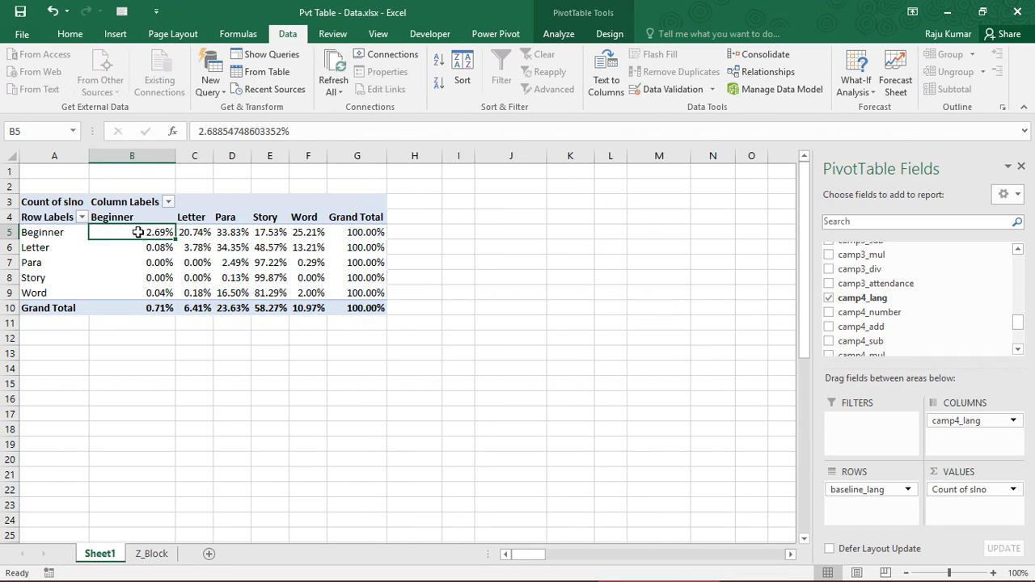
Examine the grand total percentages for the camp4 levels and review the whole table of row percentages
{"action": "left_click", "coordinate": [146, 312]}
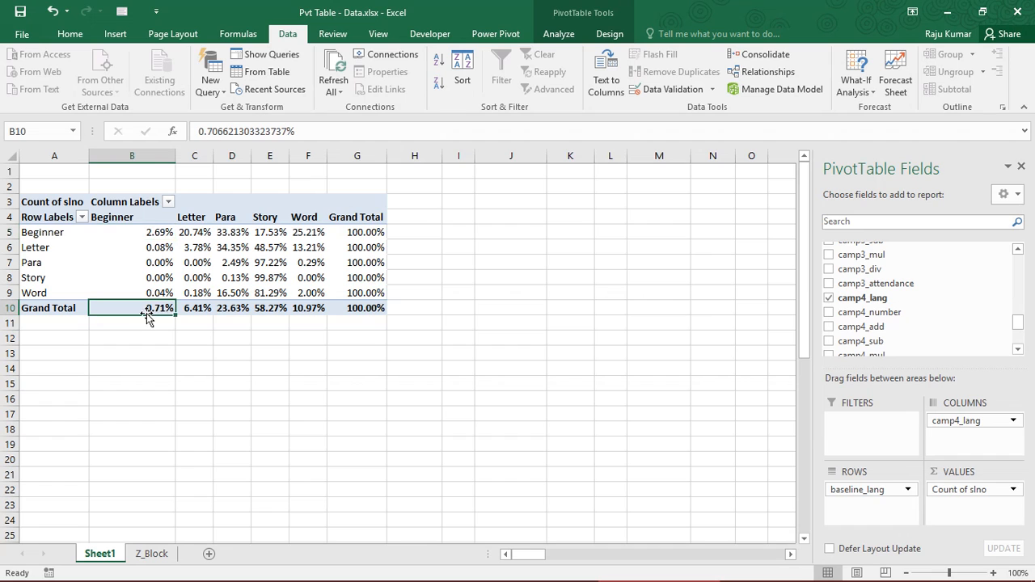
{"action": "left_click", "coordinate": [195, 312]}
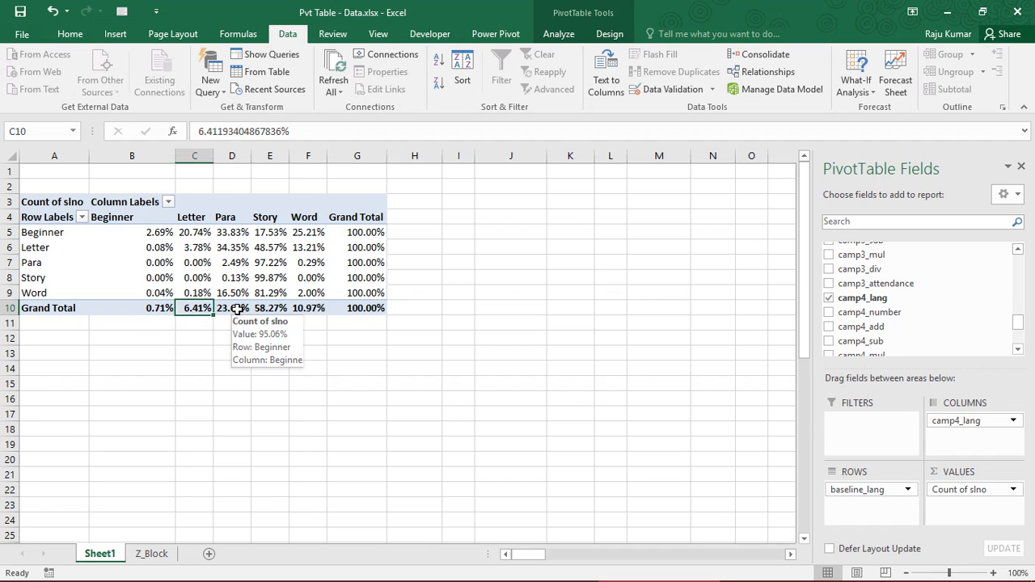
{"action": "left_click", "coordinate": [233, 309]}
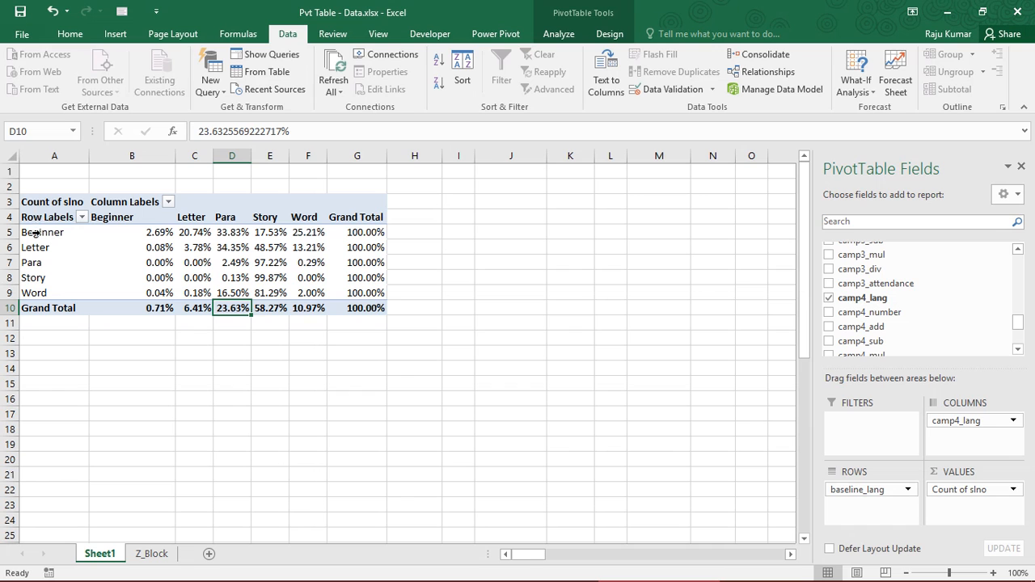
{"action": "left_click_drag", "start_coordinate": [35, 217], "coordinate": [364, 309]}
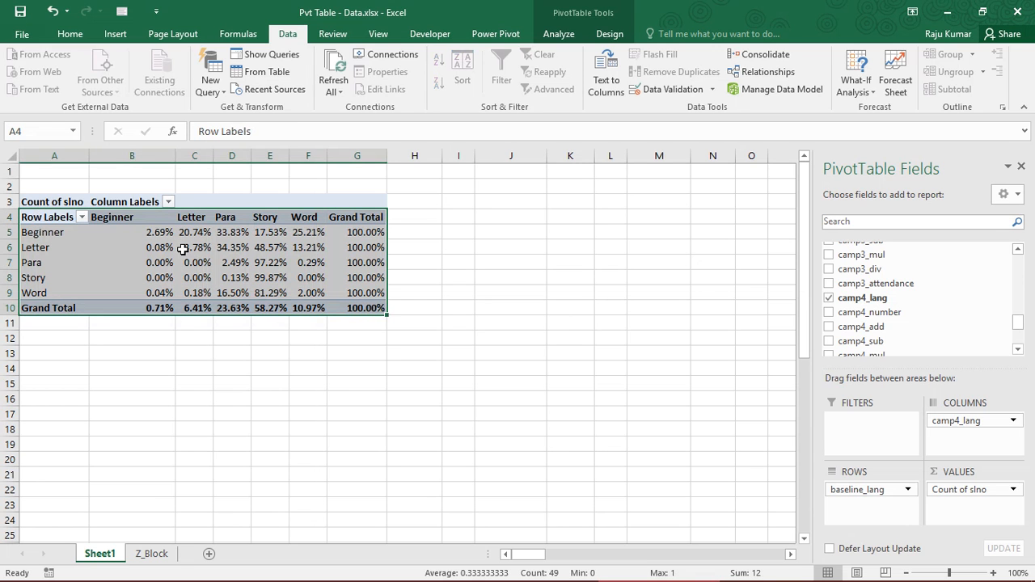
{"action": "left_click", "coordinate": [182, 248]}
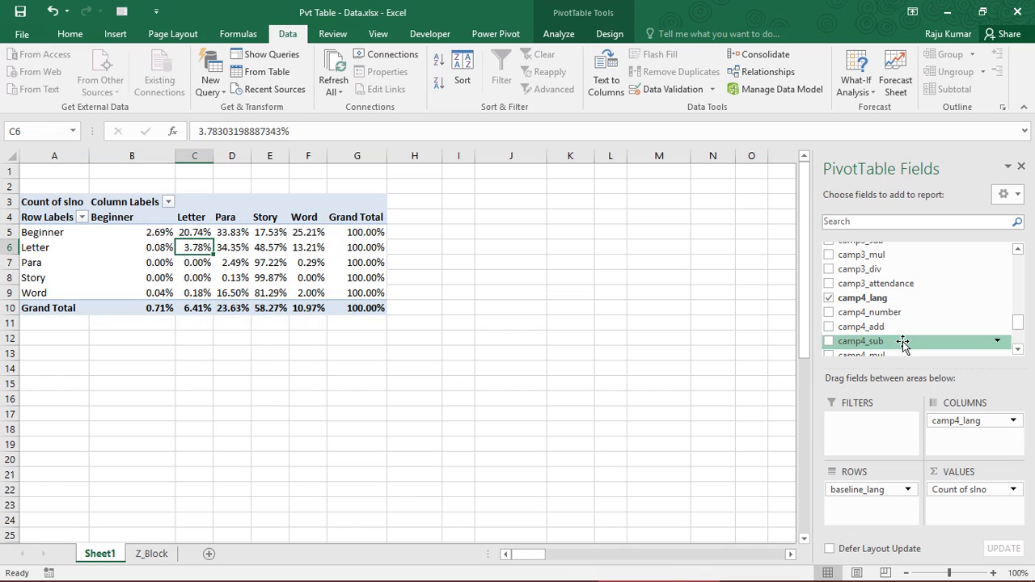
Add the class field to the PivotTable as a report filter
{"action": "scroll", "coordinate": [1017, 301], "scroll_direction": "up", "scroll_amount": 3}
{"action": "left_click_drag", "start_coordinate": [1016, 301], "coordinate": [1018, 263]}
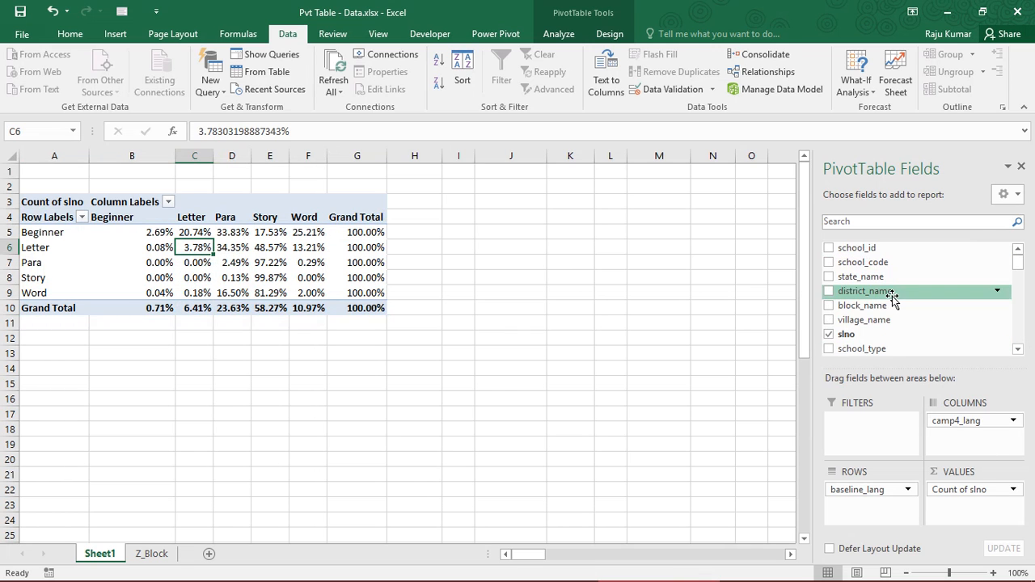
{"action": "left_click", "coordinate": [1017, 349]}
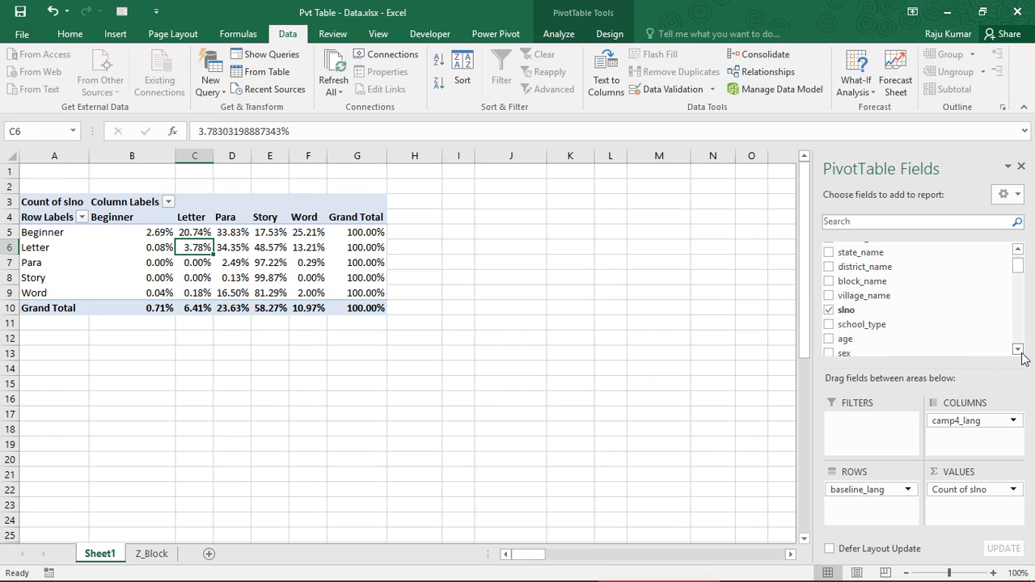
{"action": "left_click", "coordinate": [1018, 349]}
{"action": "left_click", "coordinate": [1017, 349]}
{"action": "left_click_drag", "start_coordinate": [882, 319], "coordinate": [878, 414]}
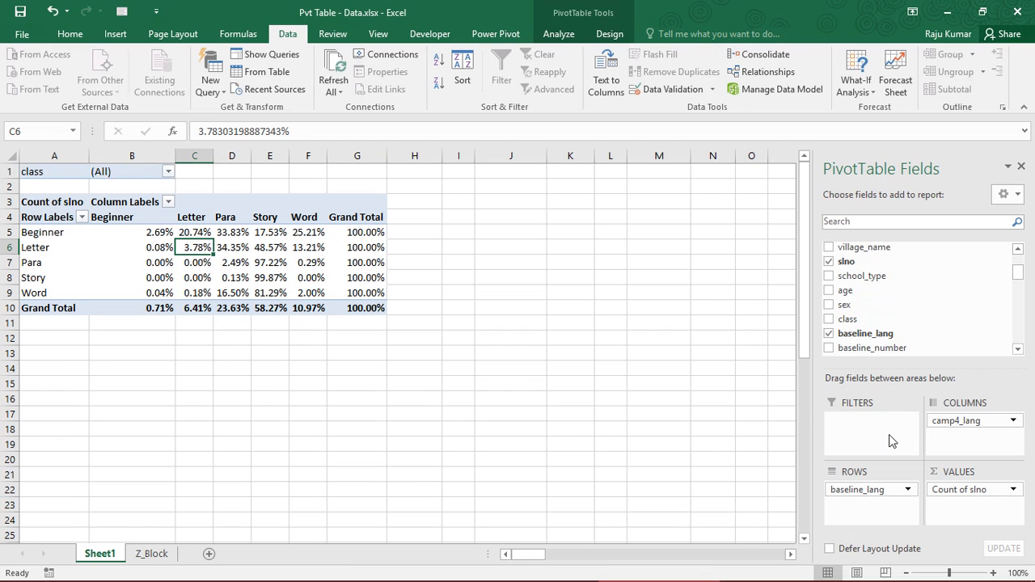
Filter the PivotTable by class to show only Class 4
{"action": "left_click", "coordinate": [169, 171]}
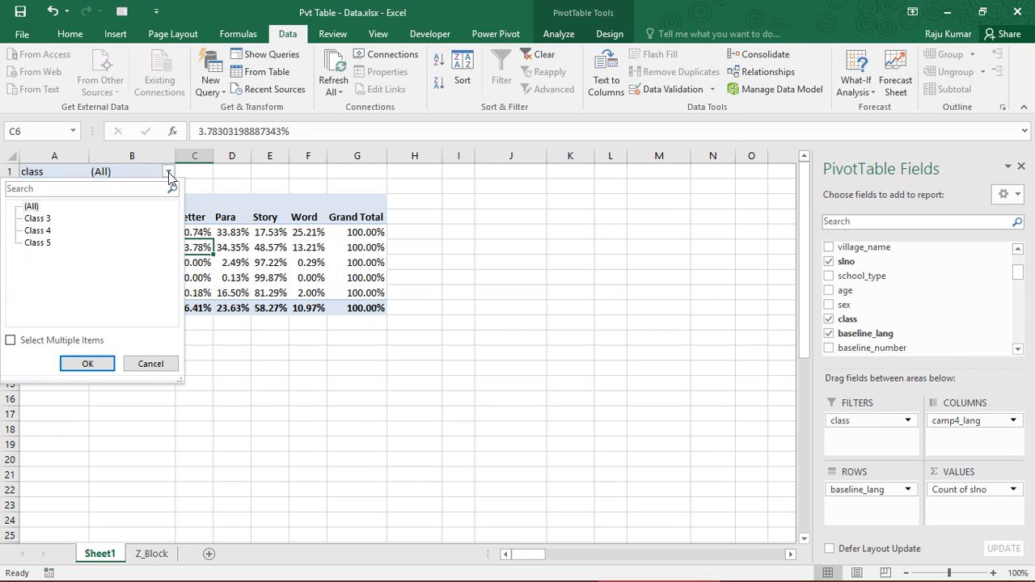
{"action": "left_click", "coordinate": [44, 232]}
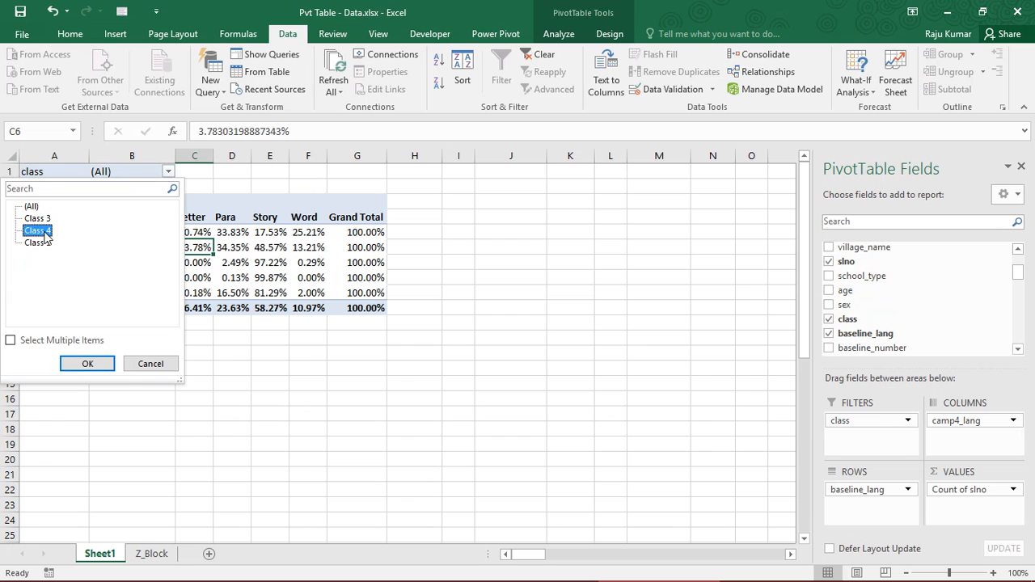
{"action": "left_click", "coordinate": [88, 363]}
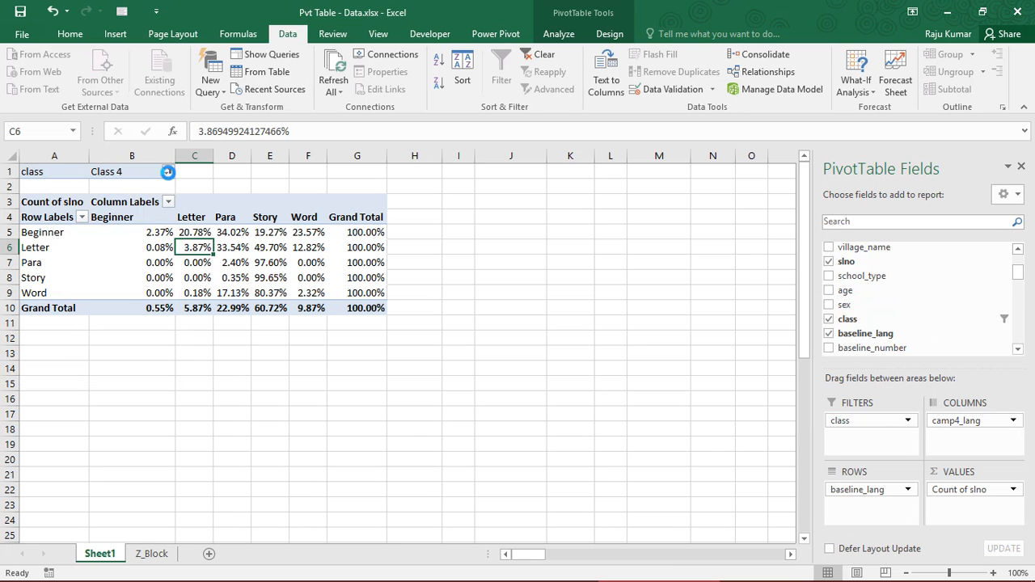
Switch the class filter to show only Class 5
{"action": "left_click", "coordinate": [169, 172]}
{"action": "left_click", "coordinate": [36, 242]}
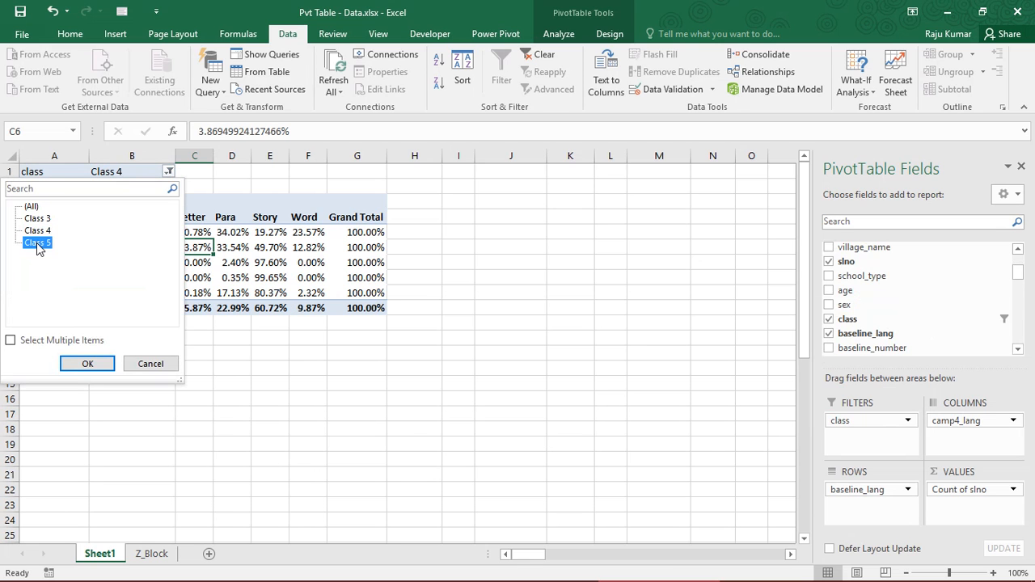
{"action": "left_click", "coordinate": [87, 363]}
Allow multiple items in the class filter and include Class 4 together with Class 5
{"action": "left_click", "coordinate": [168, 171]}
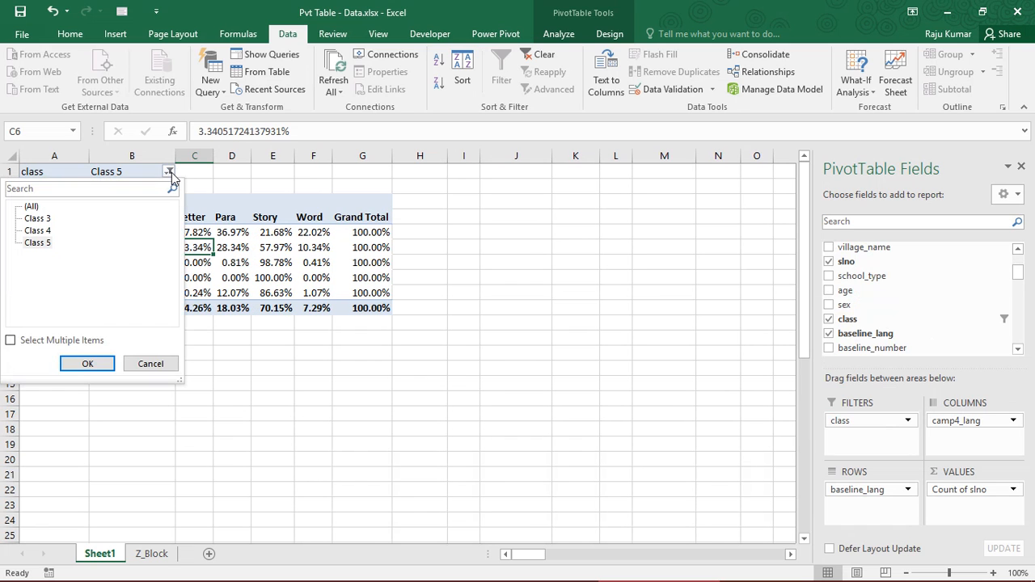
{"action": "left_click", "coordinate": [10, 341]}
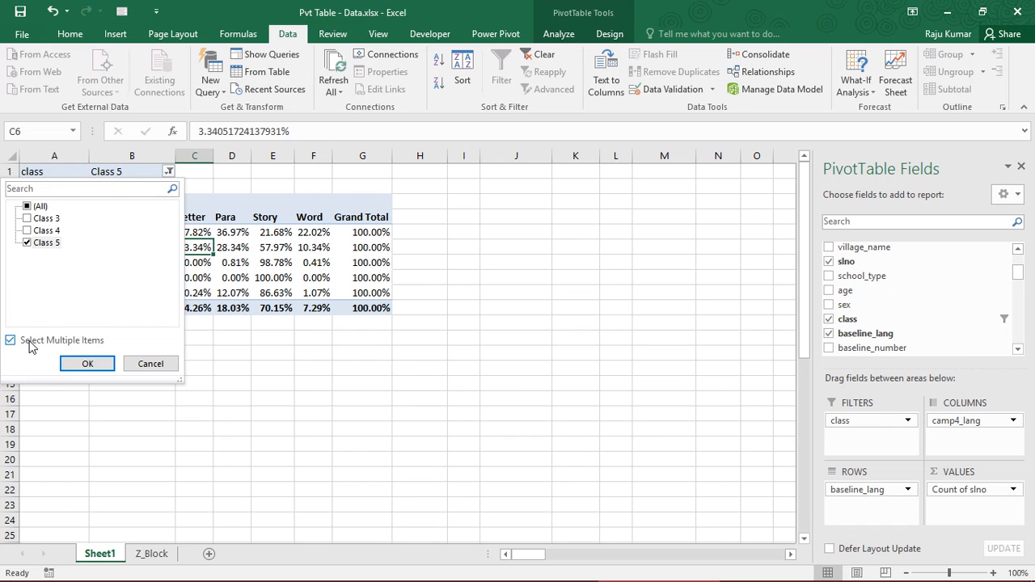
{"action": "left_click", "coordinate": [27, 231]}
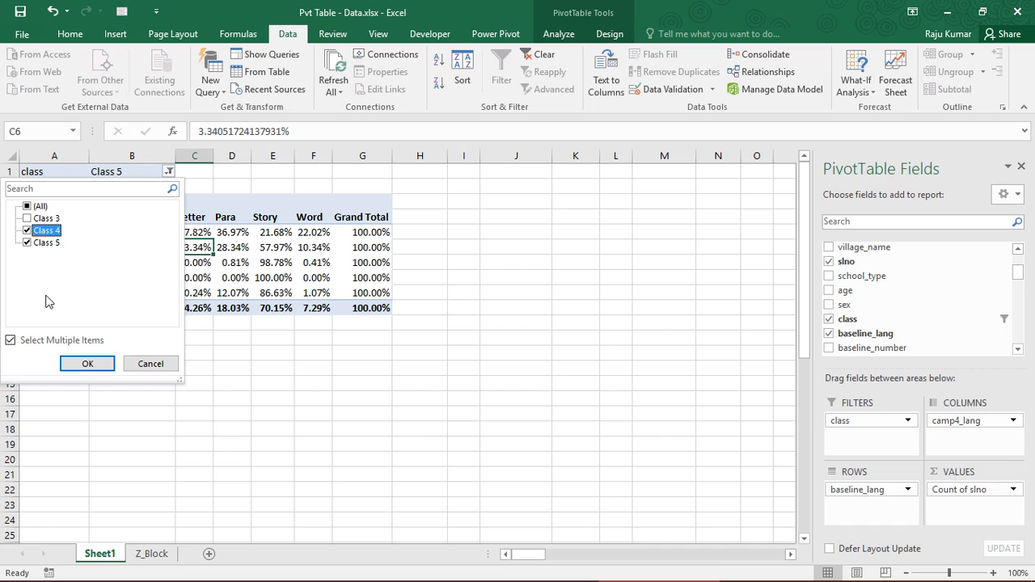
{"action": "left_click", "coordinate": [86, 364]}
Review the row percentages of baseline against camp4 levels for the combined Class 4 and Class 5 students
{"action": "left_click", "coordinate": [148, 235]}
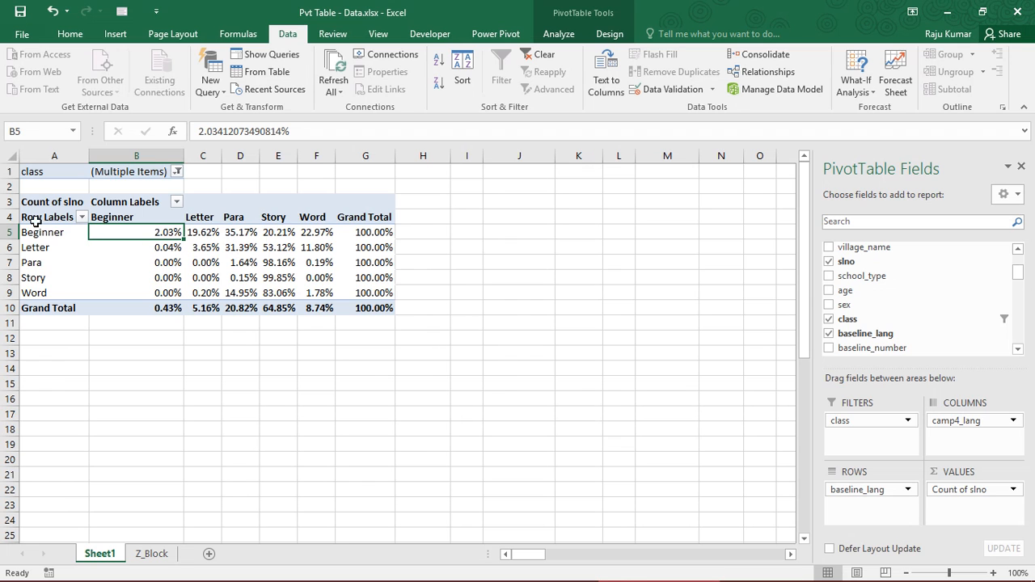
{"action": "left_click_drag", "start_coordinate": [35, 218], "coordinate": [371, 308]}
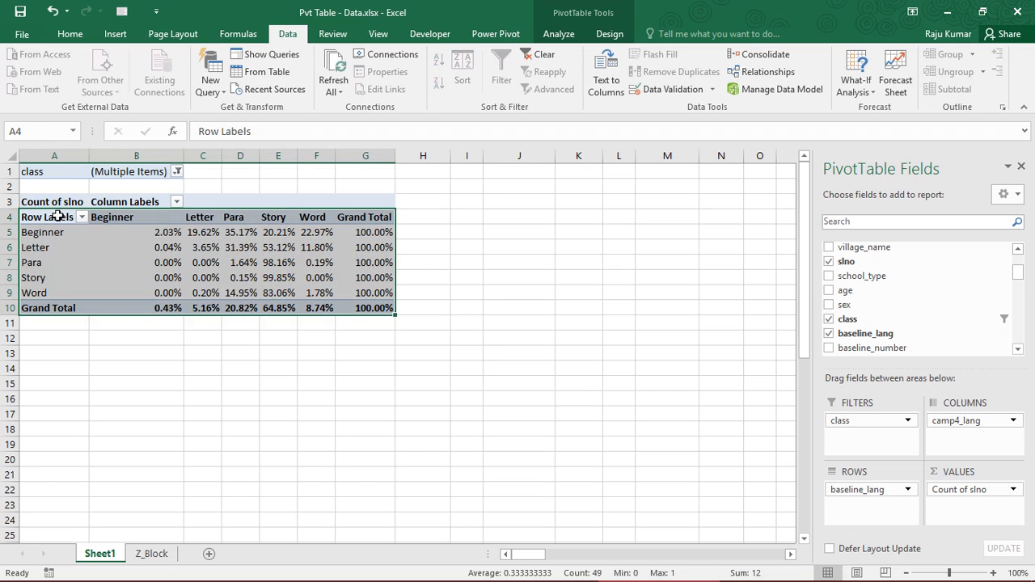
{"action": "left_click_drag", "start_coordinate": [58, 217], "coordinate": [372, 306]}
{"action": "left_click", "coordinate": [197, 269]}
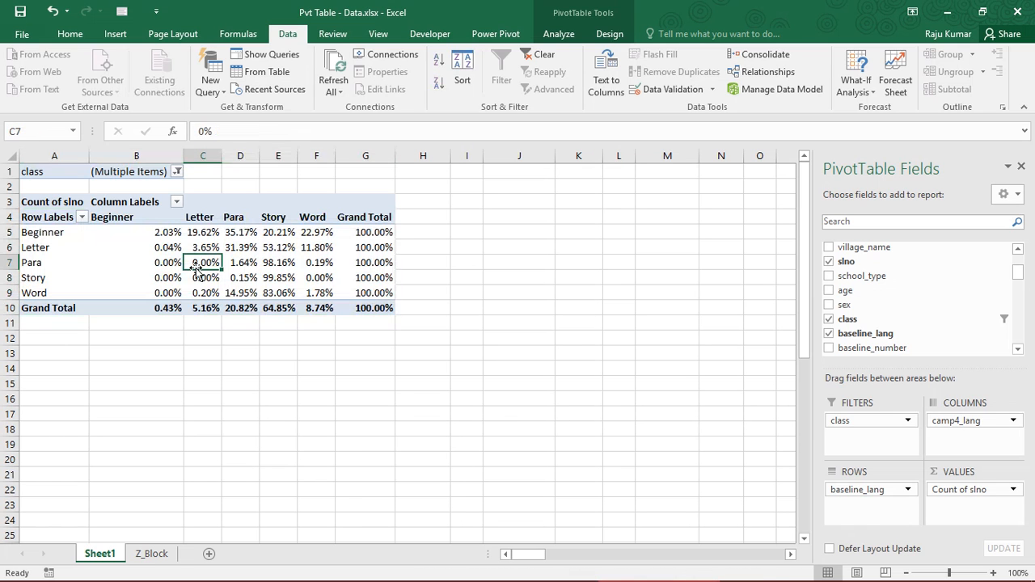